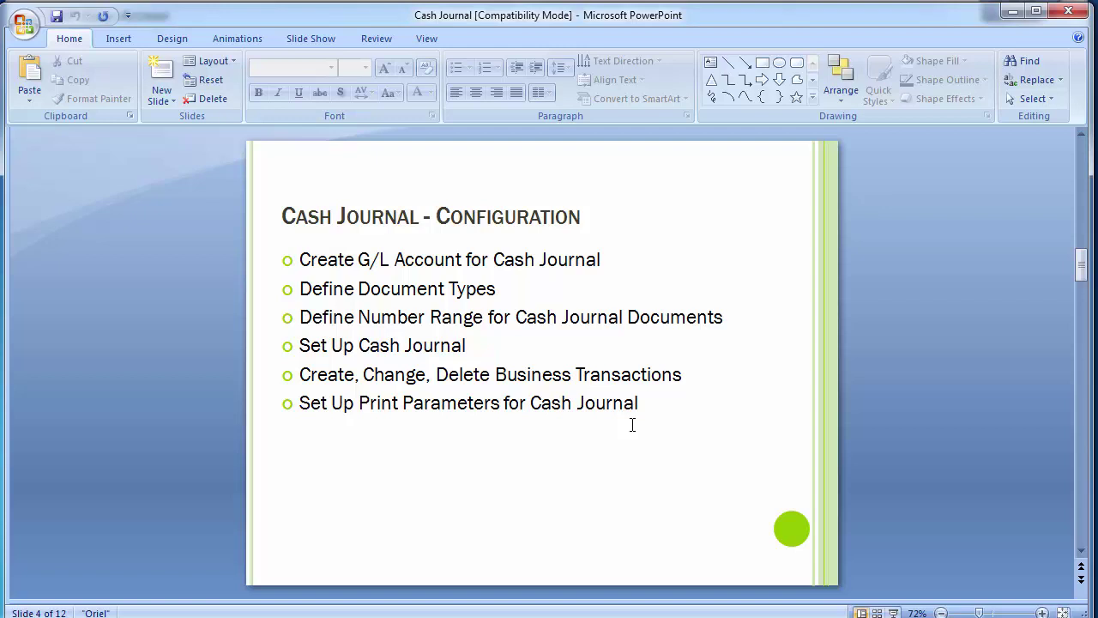
Step: Add a 'Unit Testing' bullet at the end of the configuration list, then move to slide 5
click(641, 402)
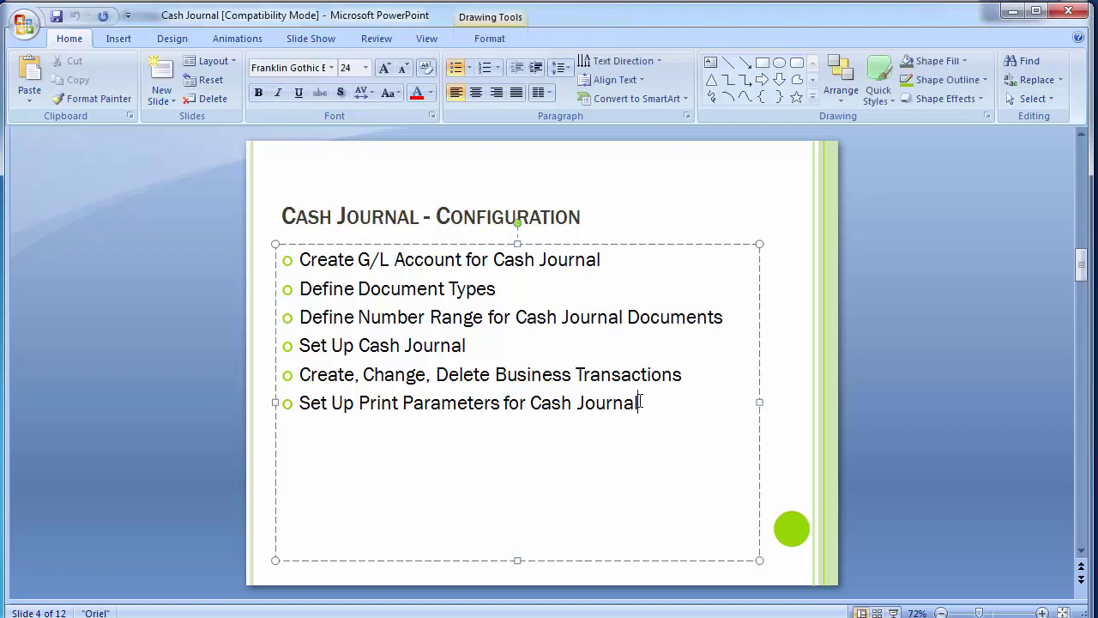
key(Return)
text(Unit Test)
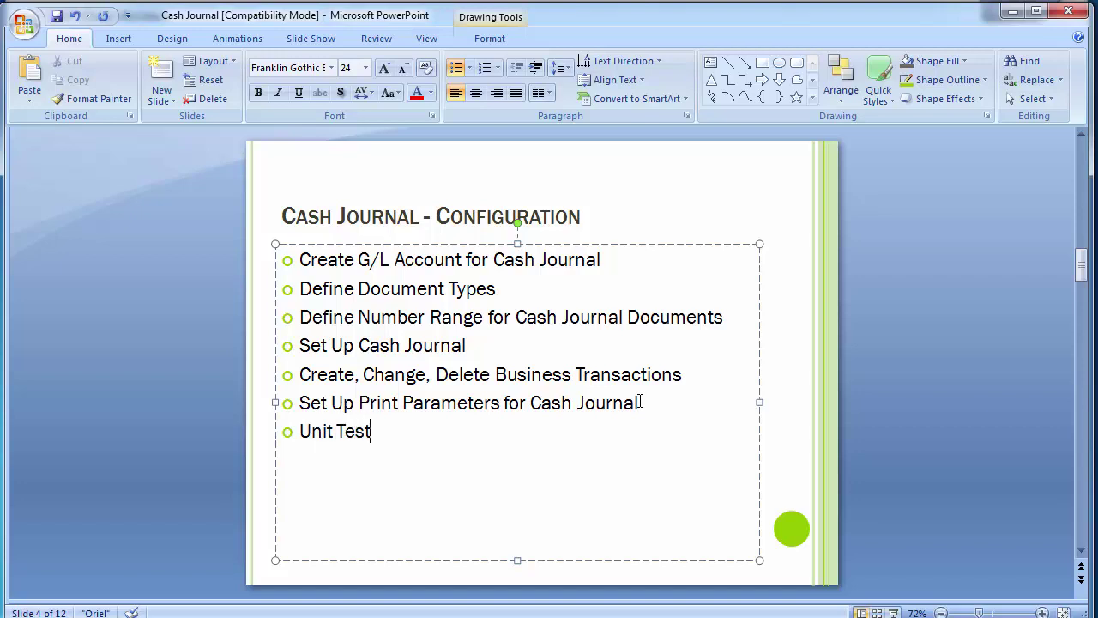
text(ing)
scroll(1009, 586, down, 1)
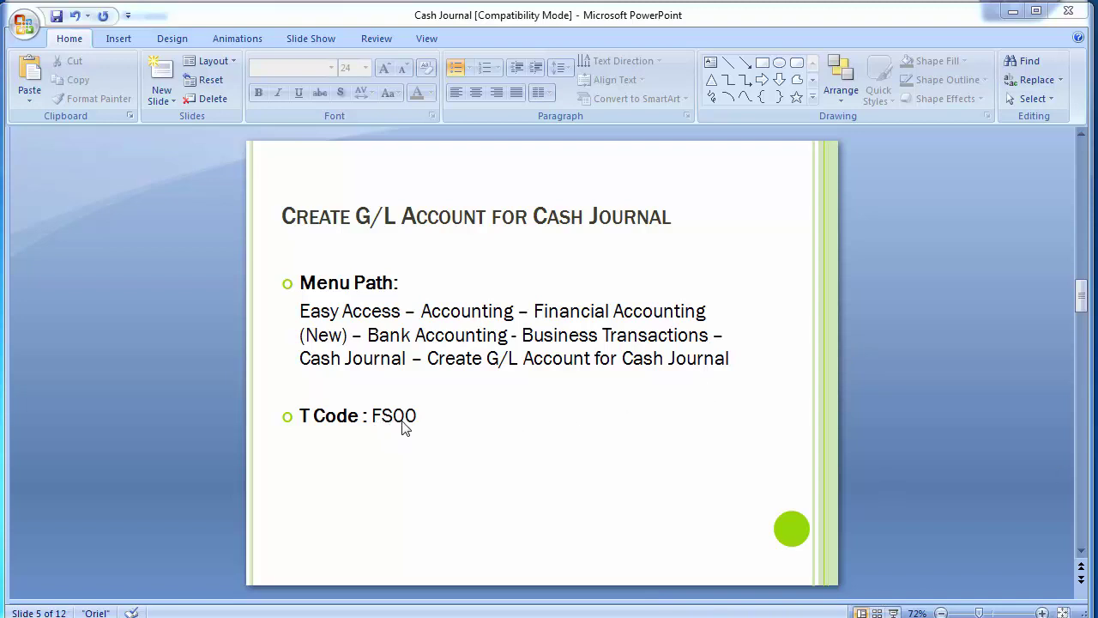
Step: Run FS00 in SAP Easy Access and list the 19 G/L accounts of chart of accounts 1000
click(366, 504)
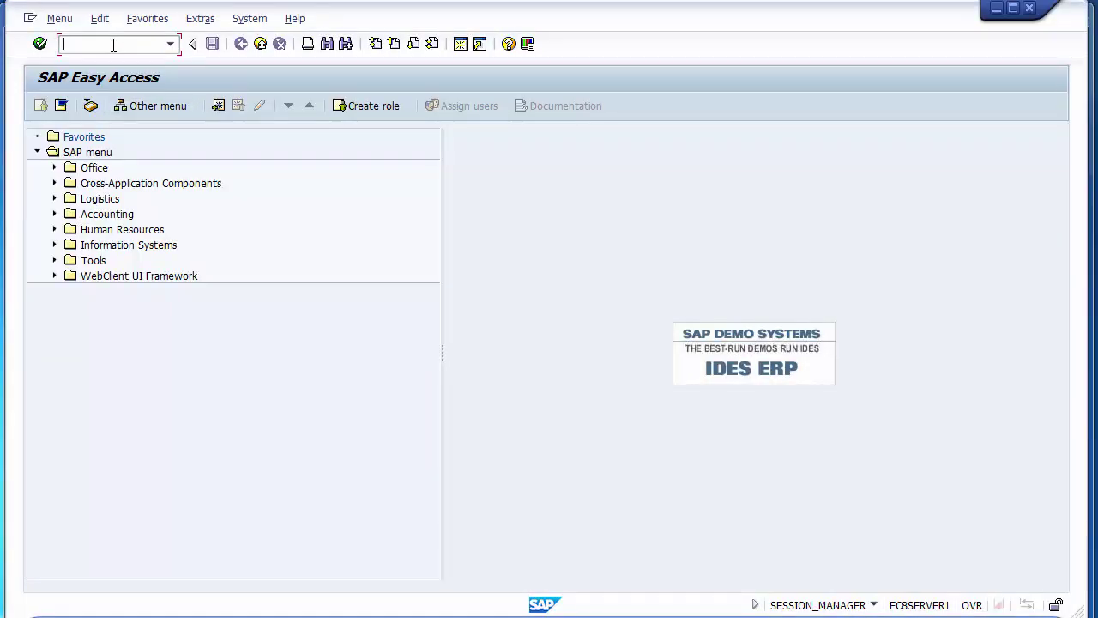
text(fs00)
key(Return)
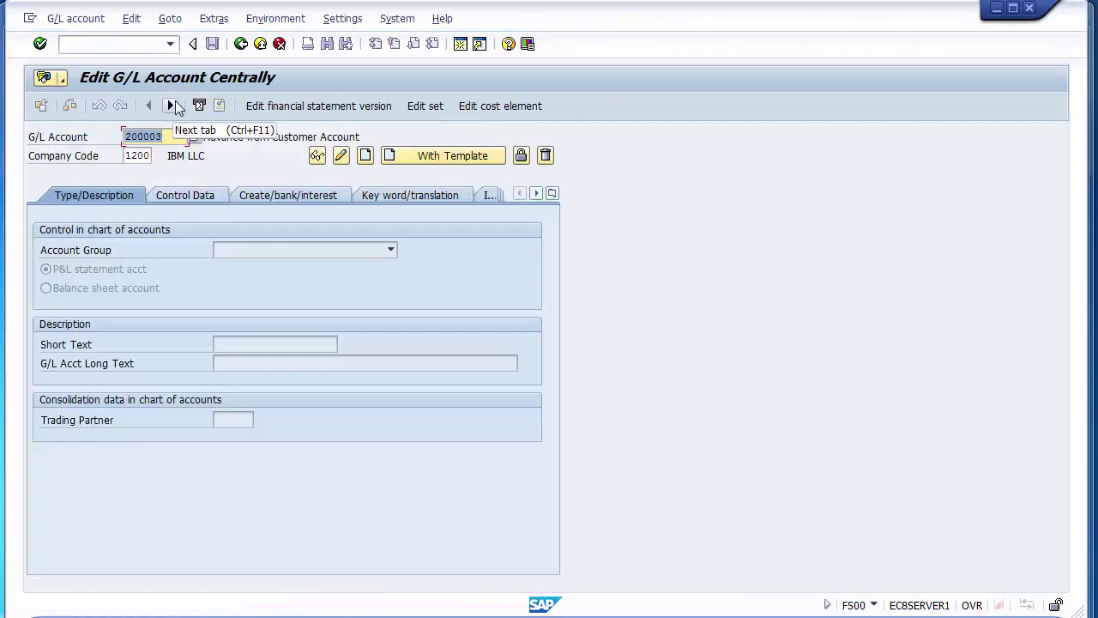
click(175, 102)
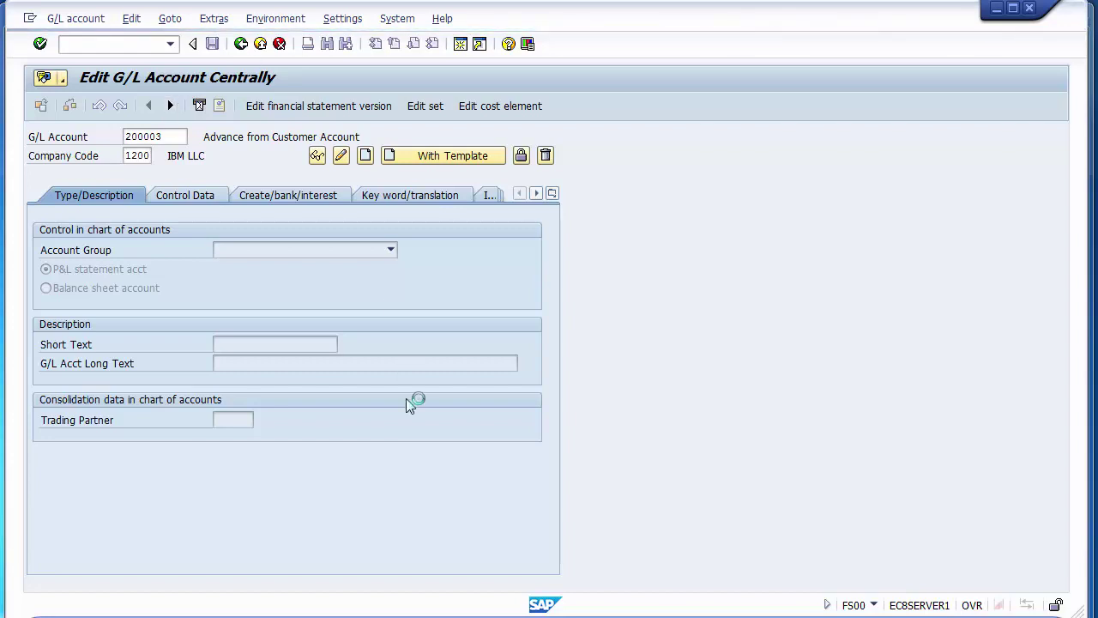
click(594, 429)
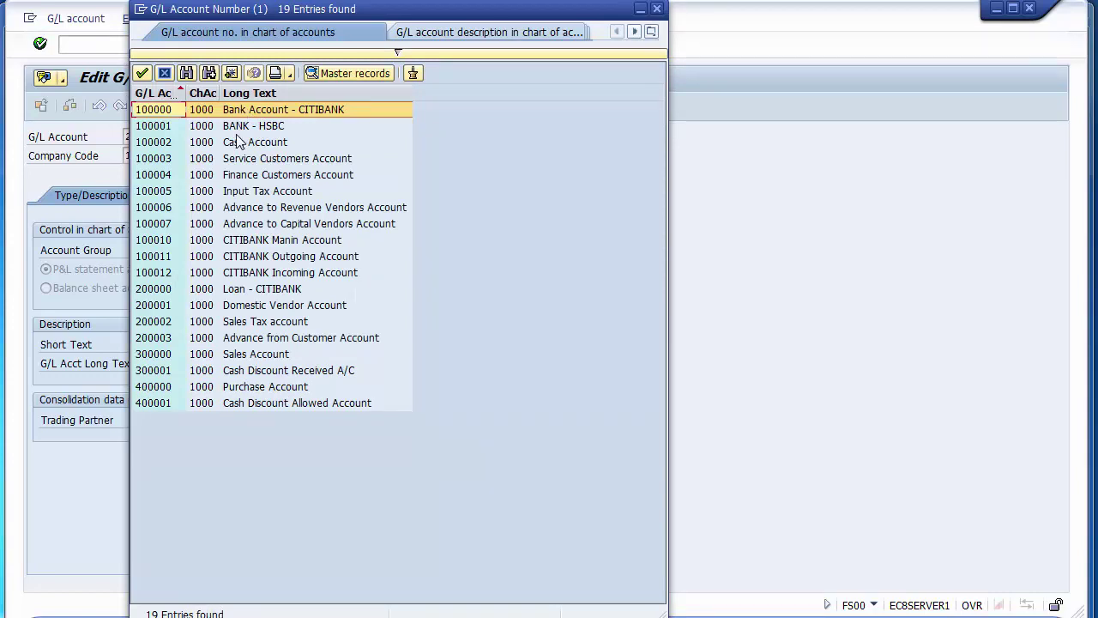
Step: Take G/L account 100002 Cash Account from the hit list into the account field
click(238, 144)
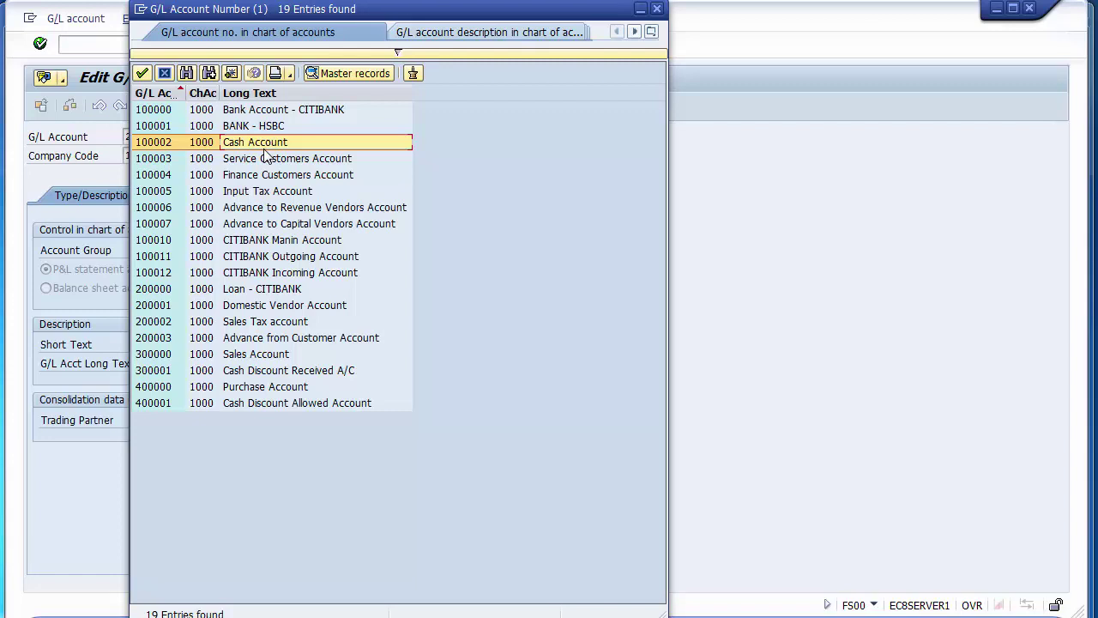
click(152, 145)
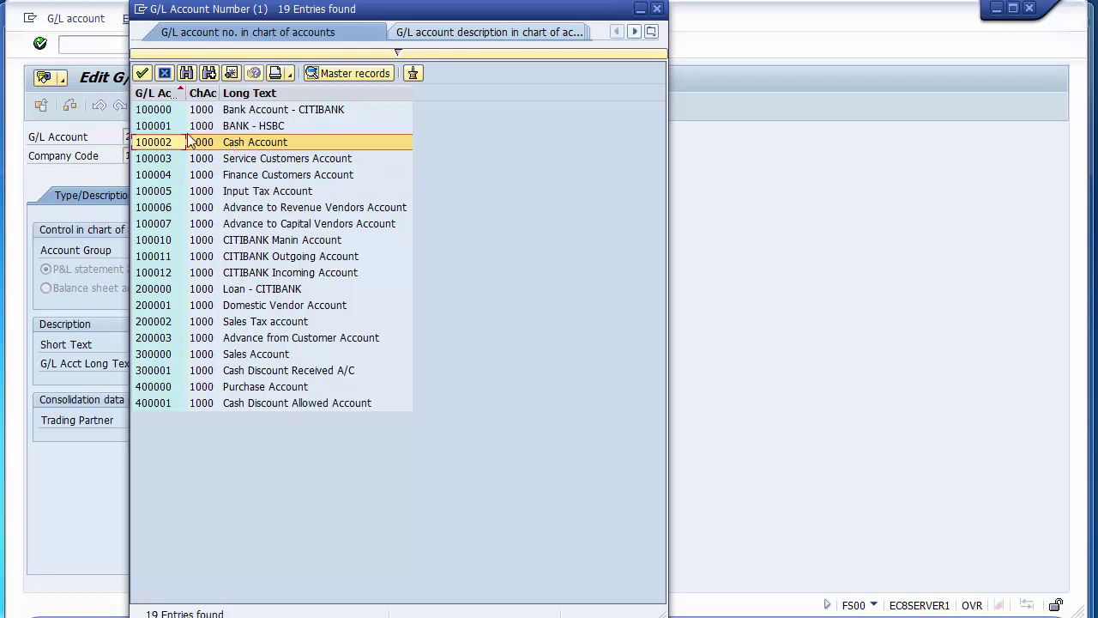
double_click(142, 144)
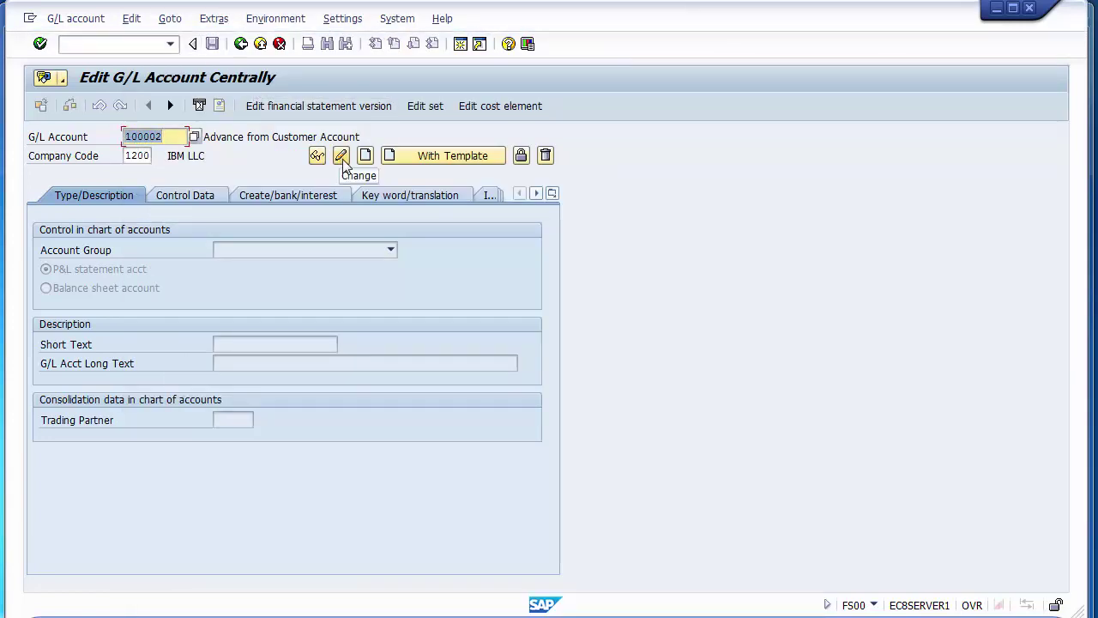
Step: Open account 100002 in change mode and review its description, Control Data and Create/bank/interest tabs
click(343, 163)
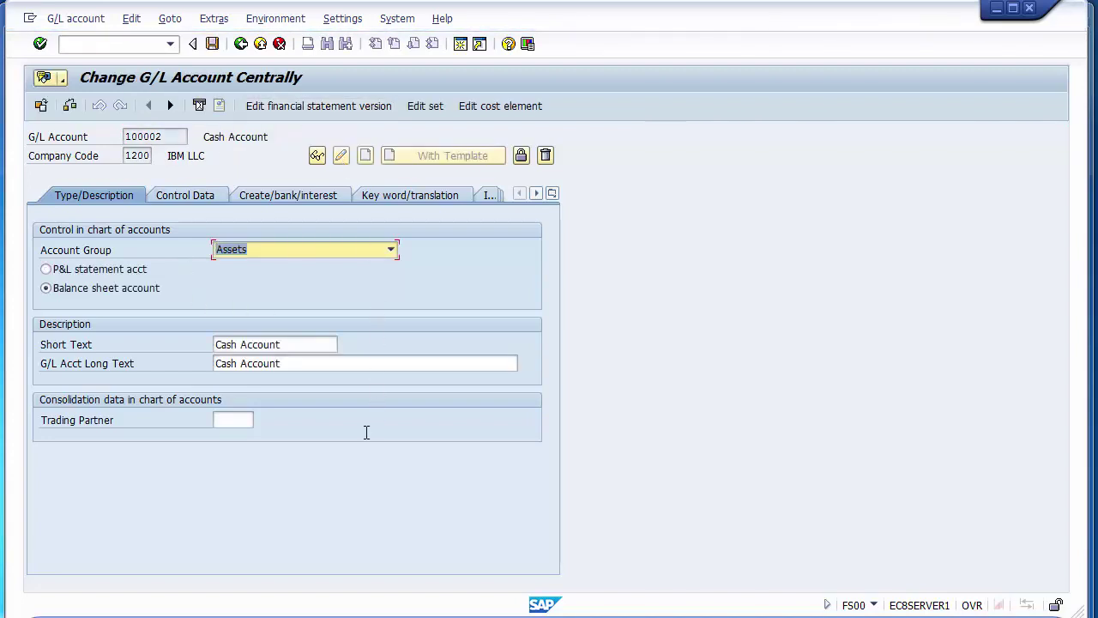
click(298, 366)
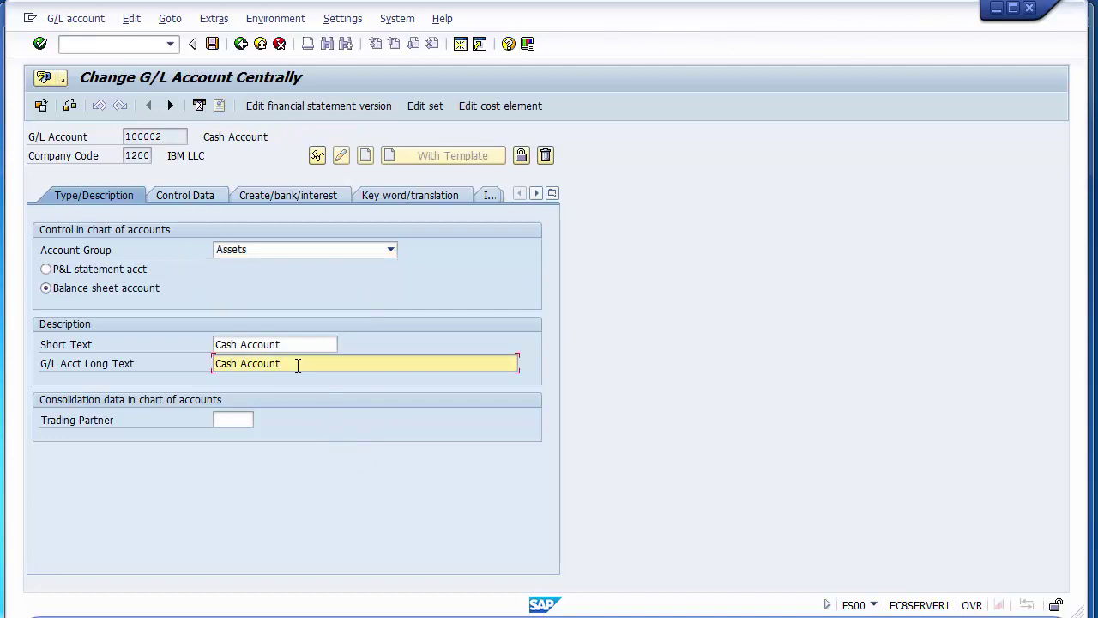
click(193, 197)
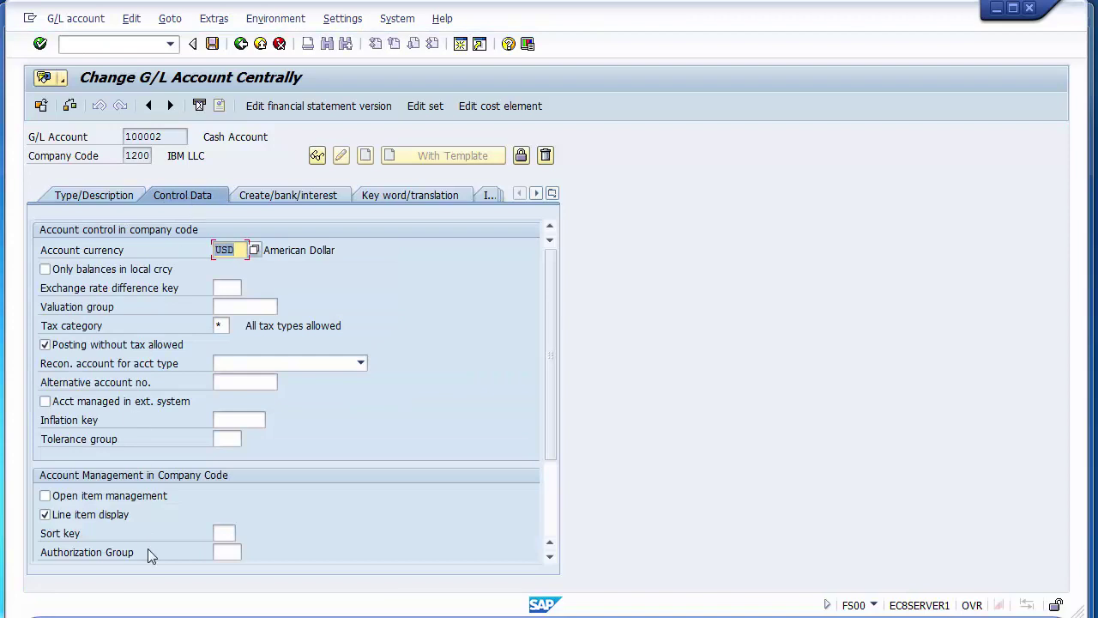
click(285, 195)
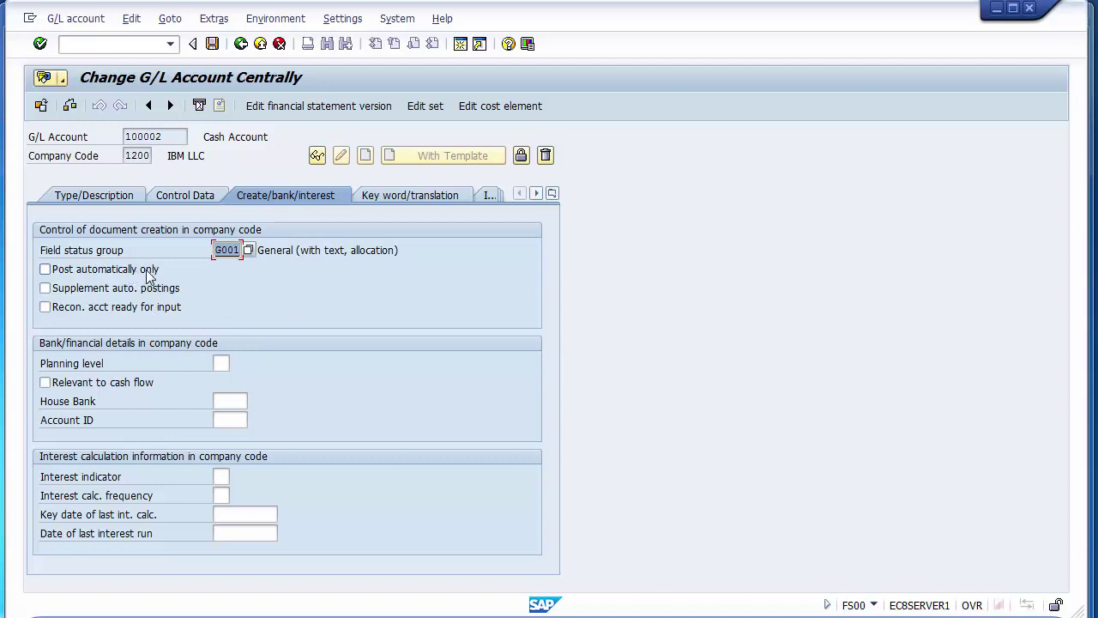
Step: Tick 'Post automatically only' for Cash Account 100002
click(56, 273)
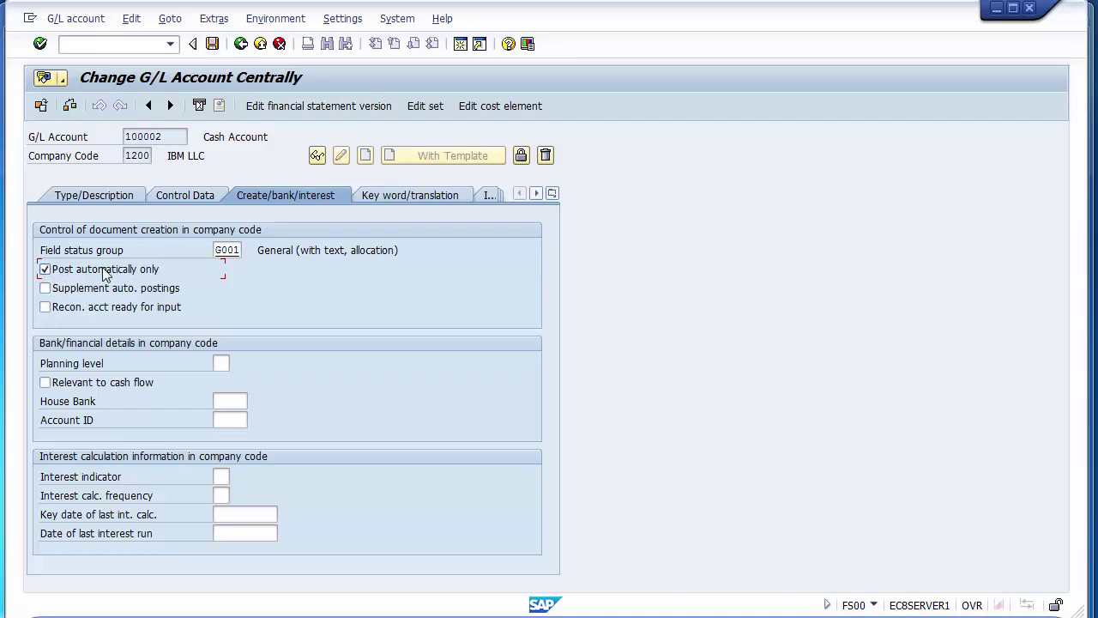
Step: Save the account, then review its account group and short and long descriptions
click(212, 43)
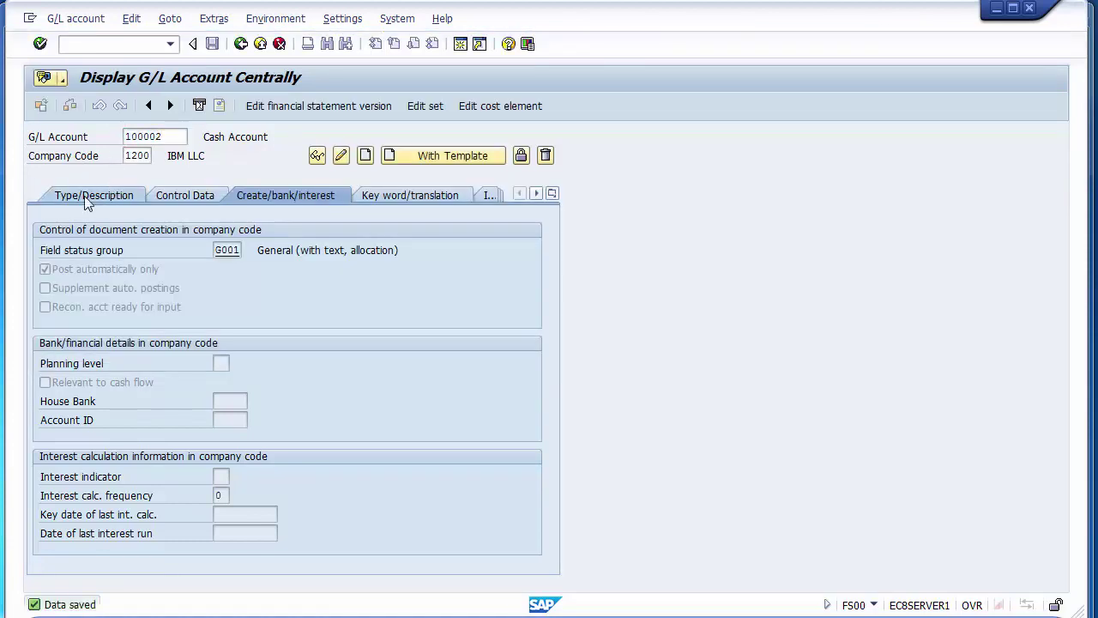
click(85, 198)
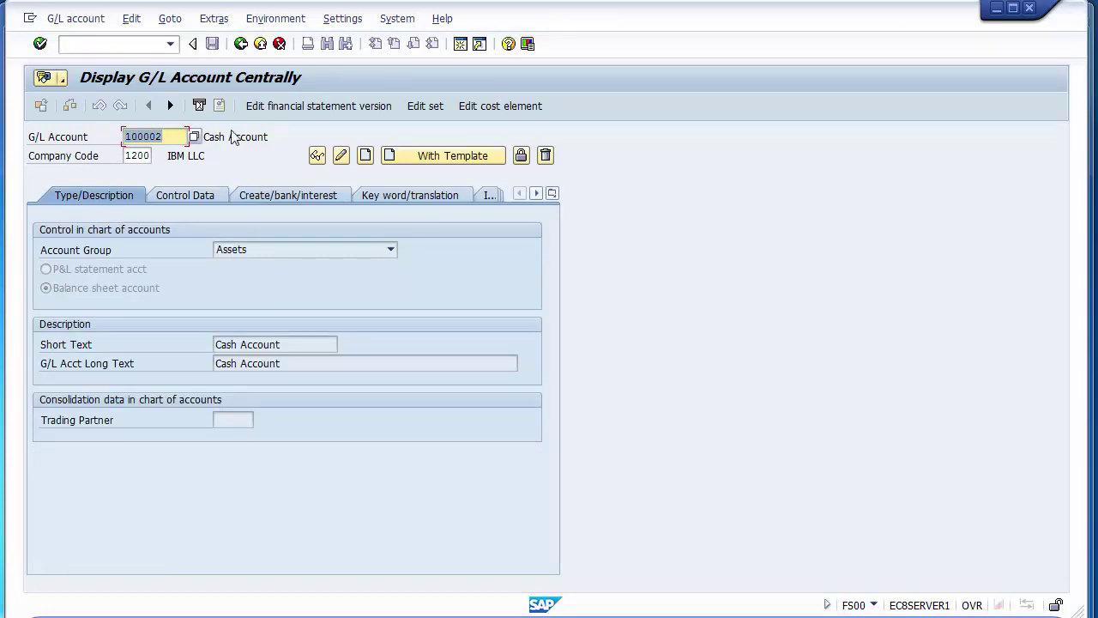
click(269, 250)
click(145, 290)
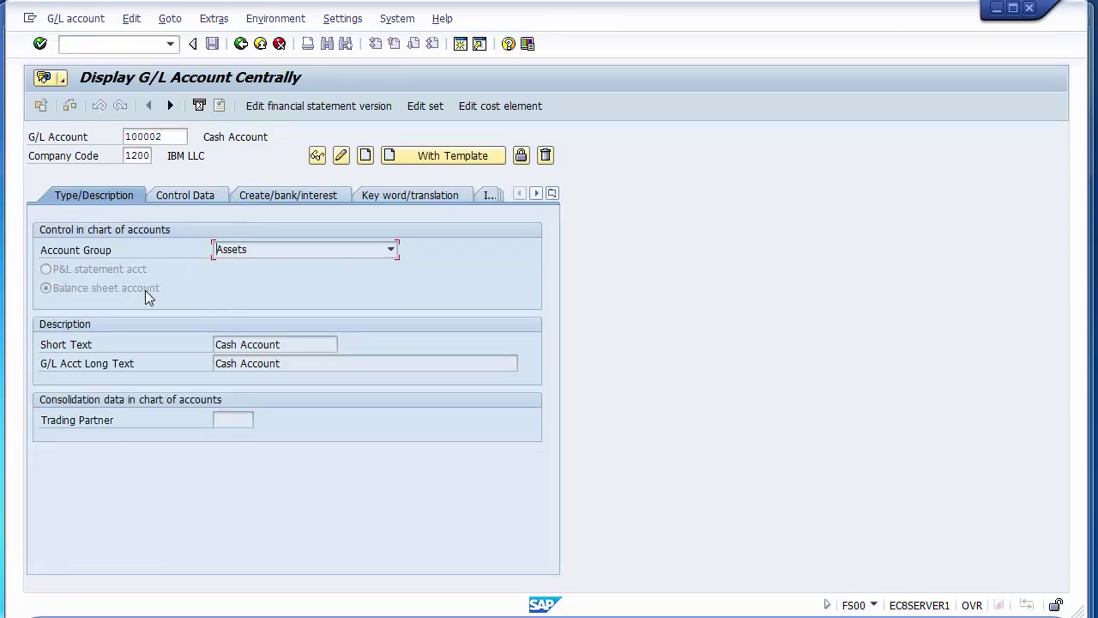
click(283, 344)
click(289, 363)
Step: Review the saved Control Data: tax category, posting without tax, reconciliation type, line item display
click(180, 196)
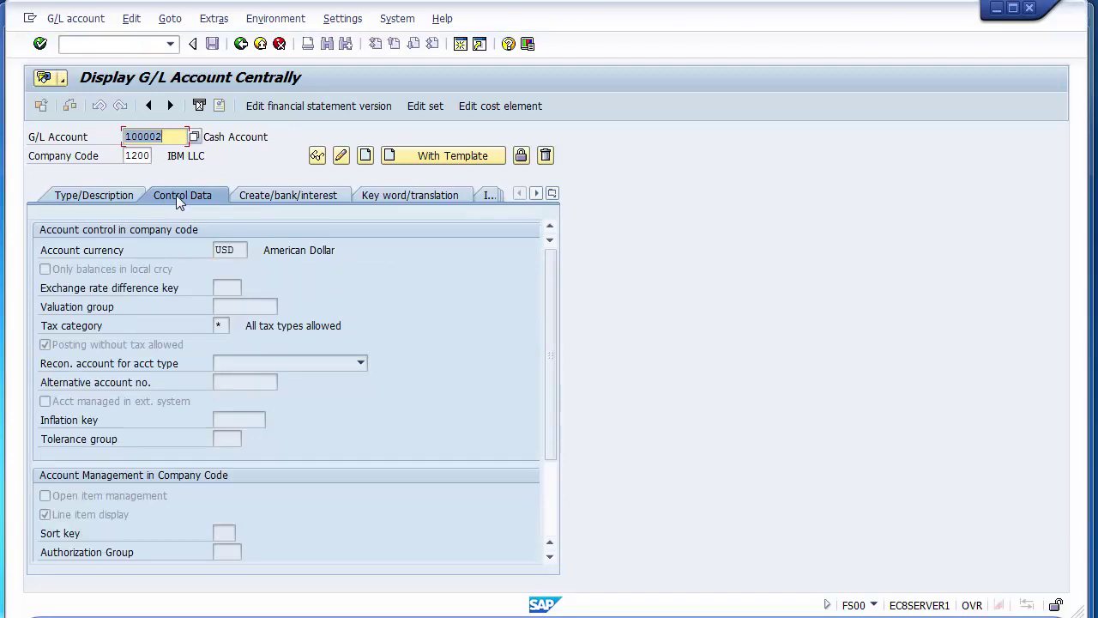
click(224, 325)
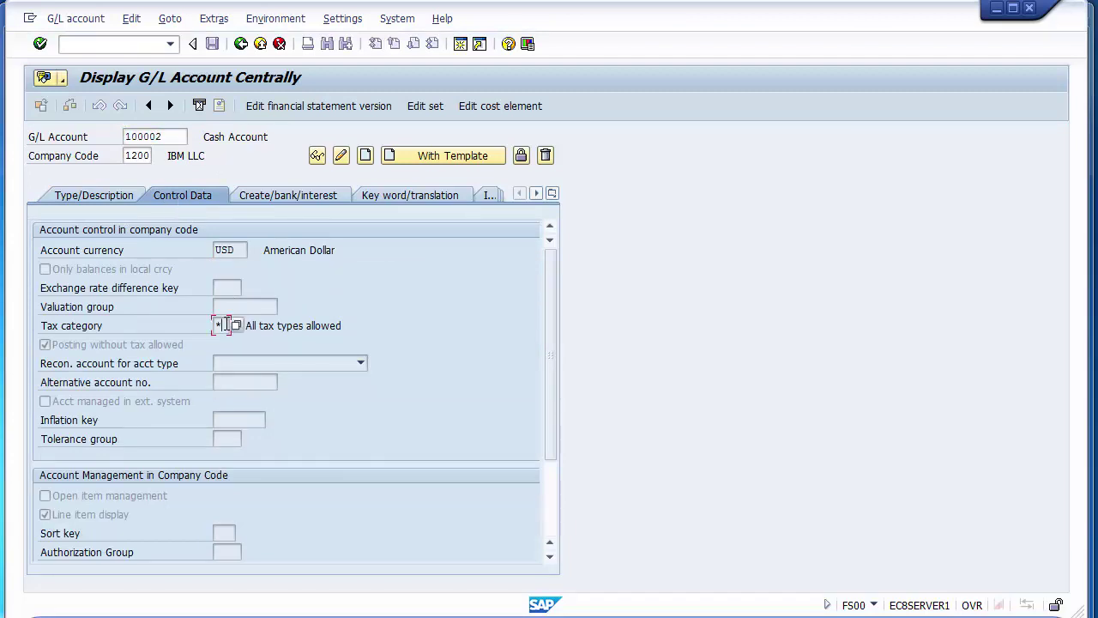
click(118, 346)
click(247, 364)
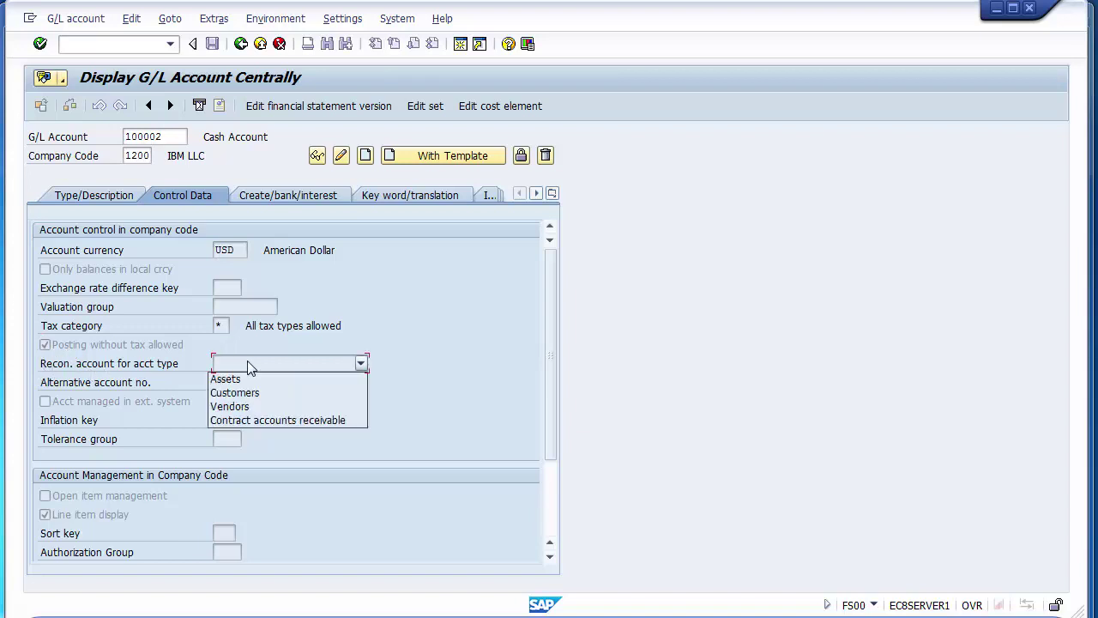
click(248, 364)
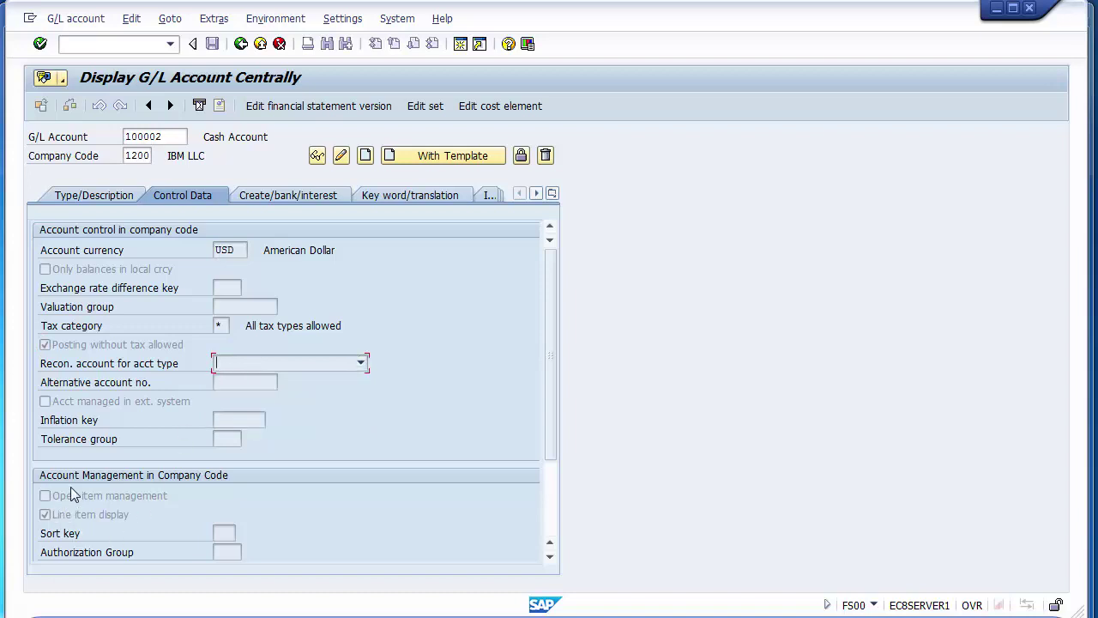
click(82, 517)
Step: Confirm field status group G001 and 'Post automatically only', then leave the account
click(282, 195)
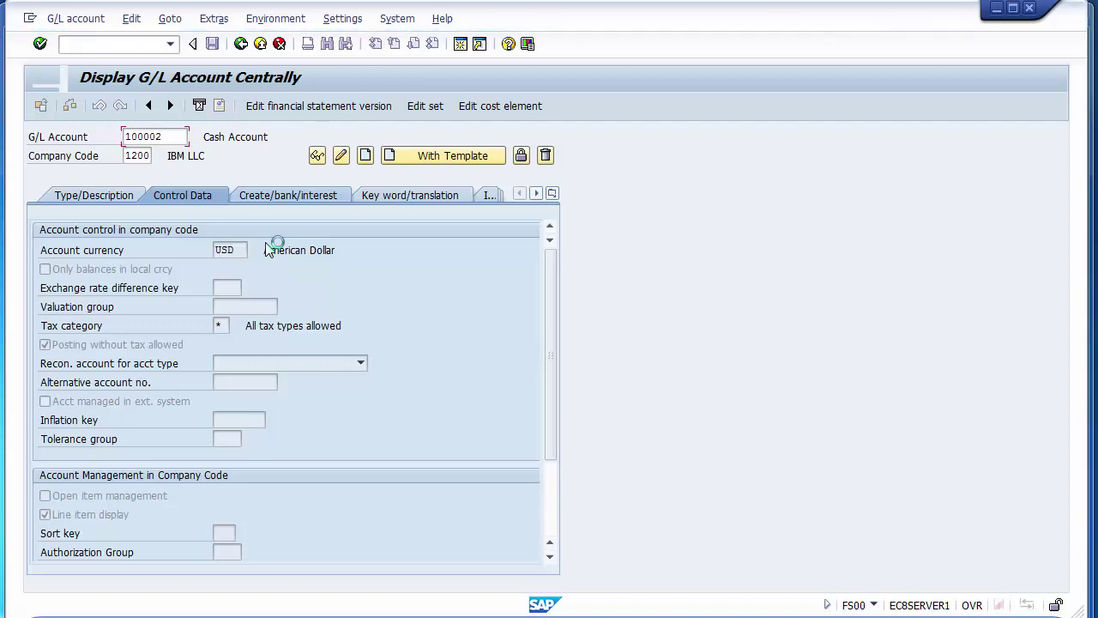
click(230, 251)
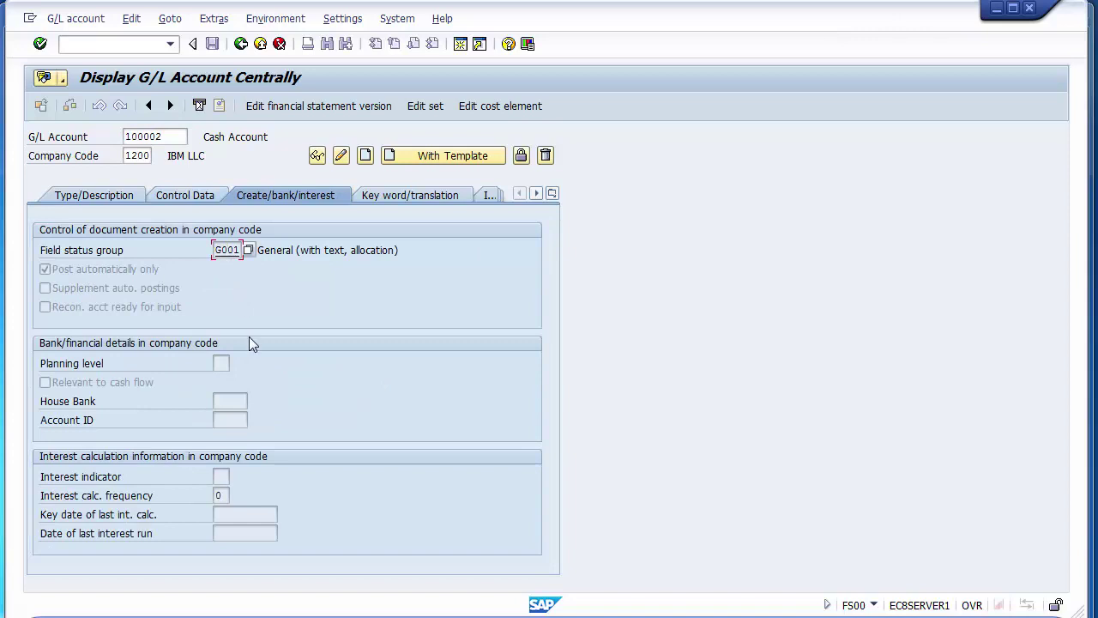
click(91, 269)
click(242, 44)
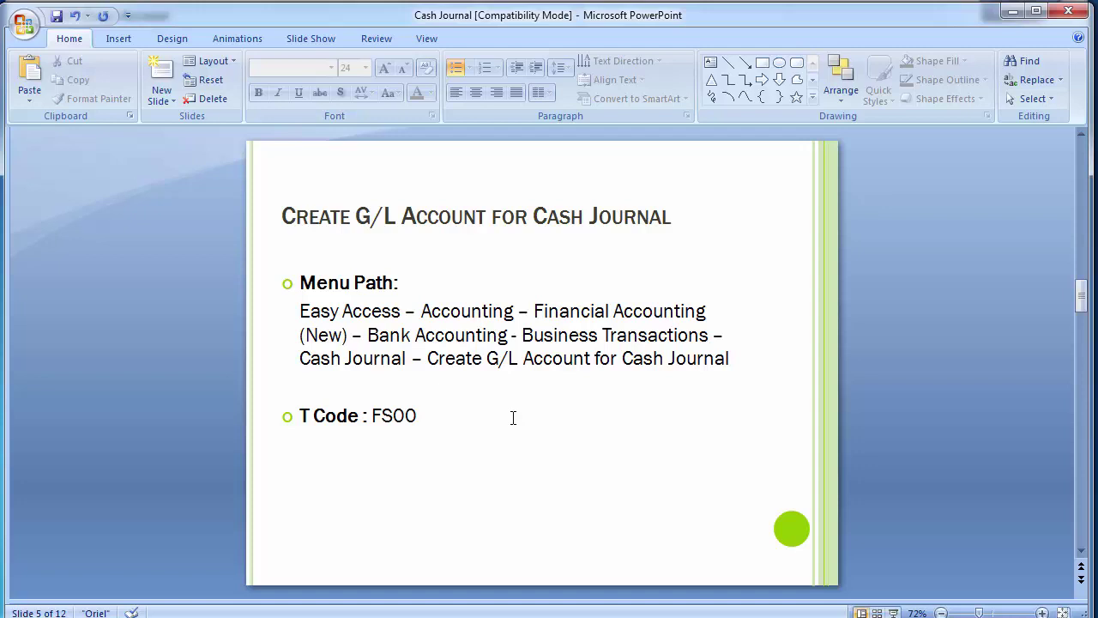
Step: Advance to slide 6 on Define Document Types (OBA7), then return to SAP Easy Access
scroll(513, 418, down, 3)
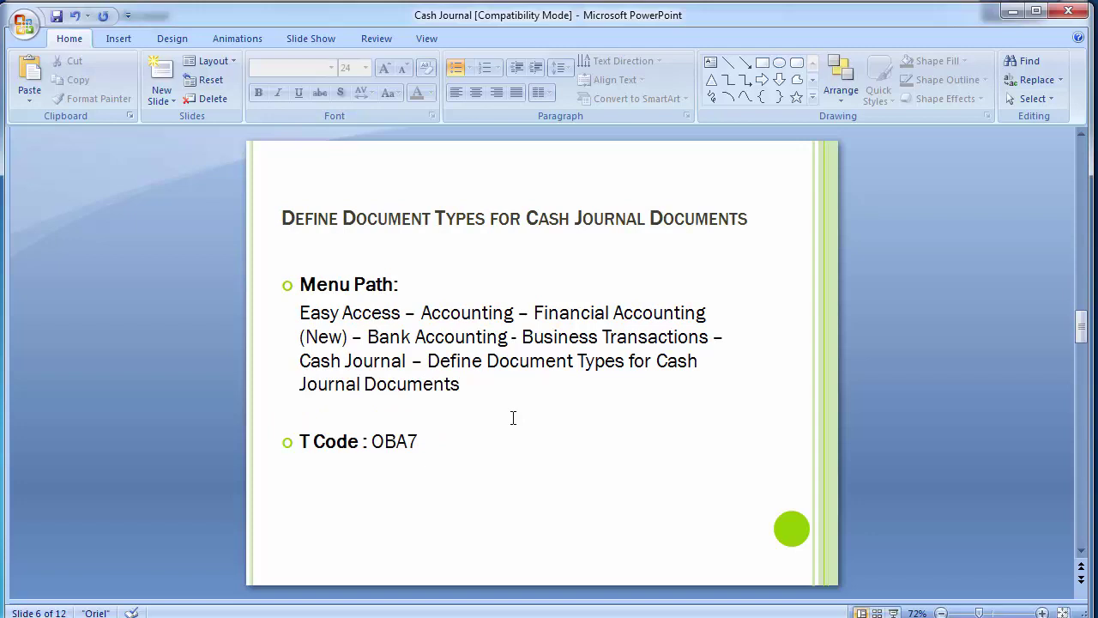
click(456, 322)
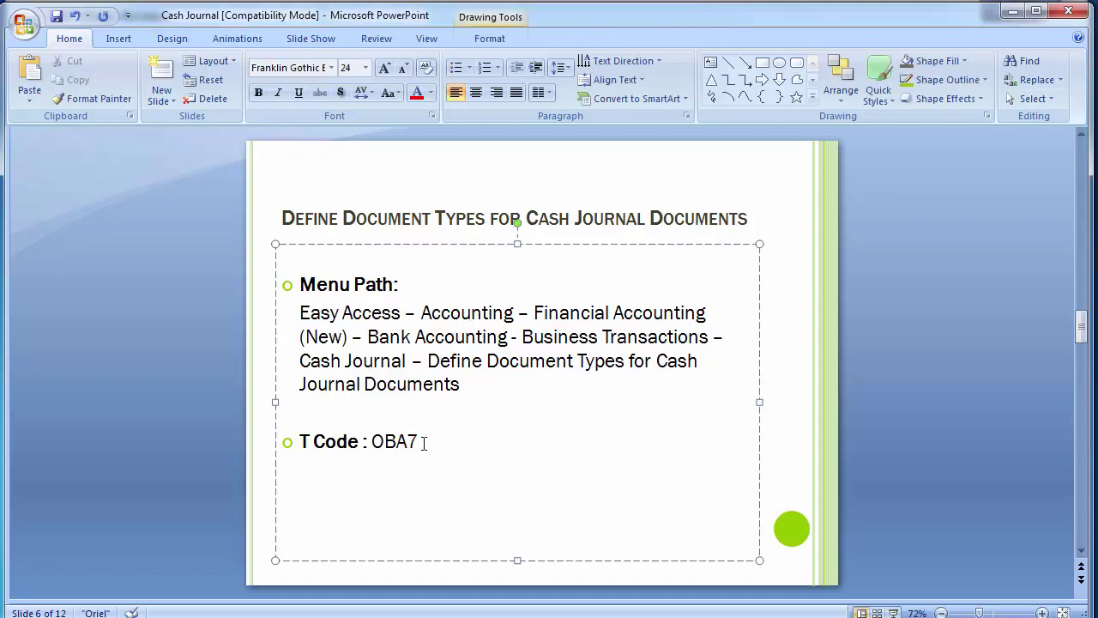
click(88, 357)
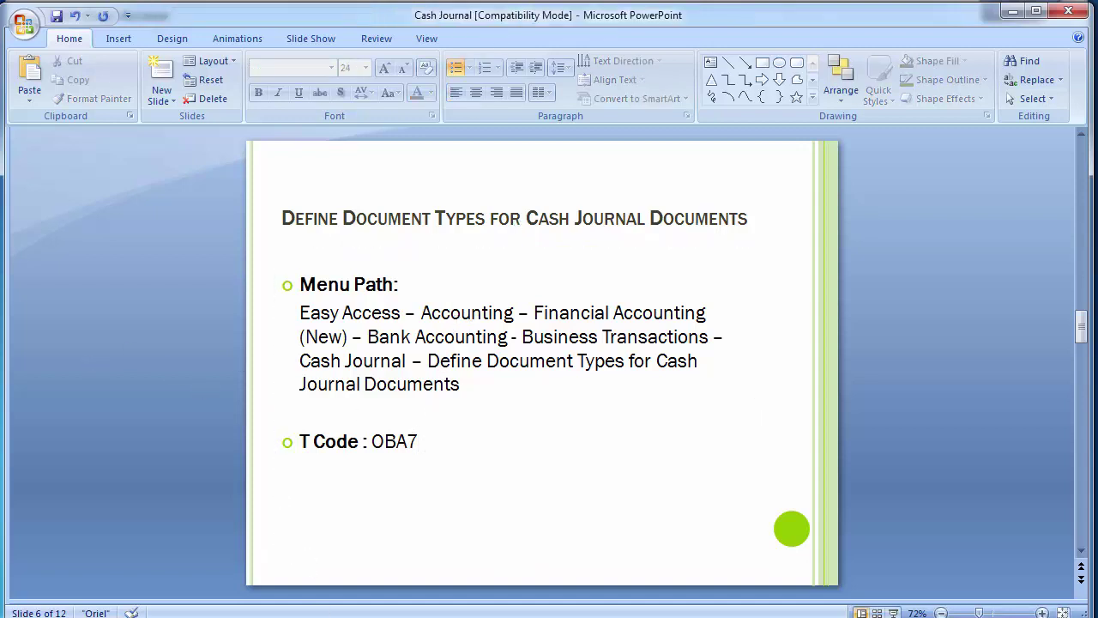
click(344, 539)
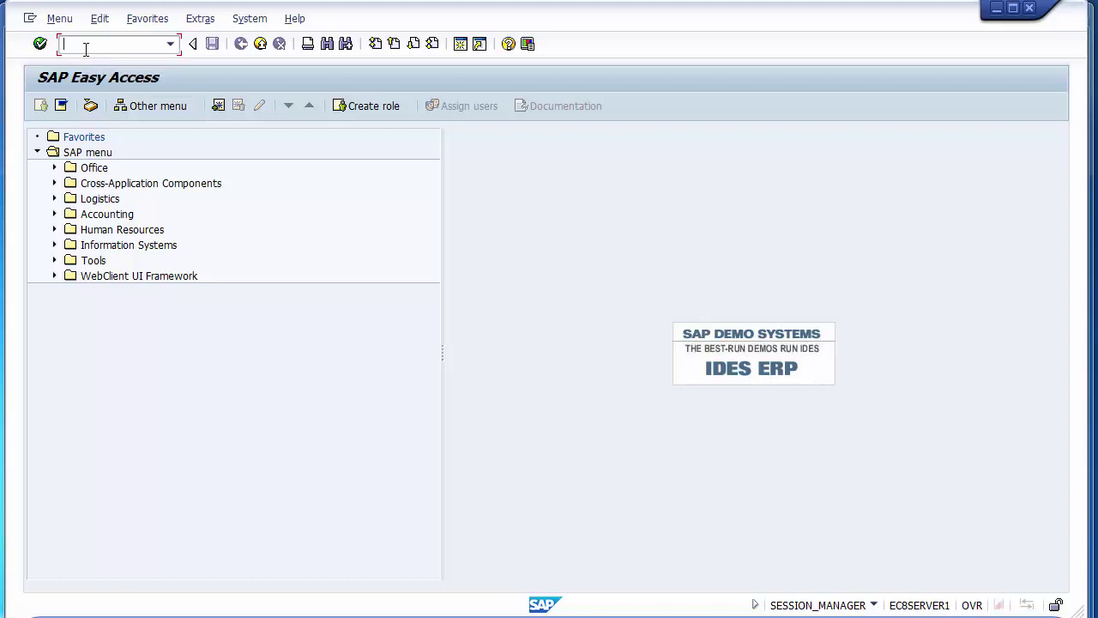
Step: Open the SAP Reference IMG via SPRO and expand Financial Accounting (New)
text(spro)
key(Return)
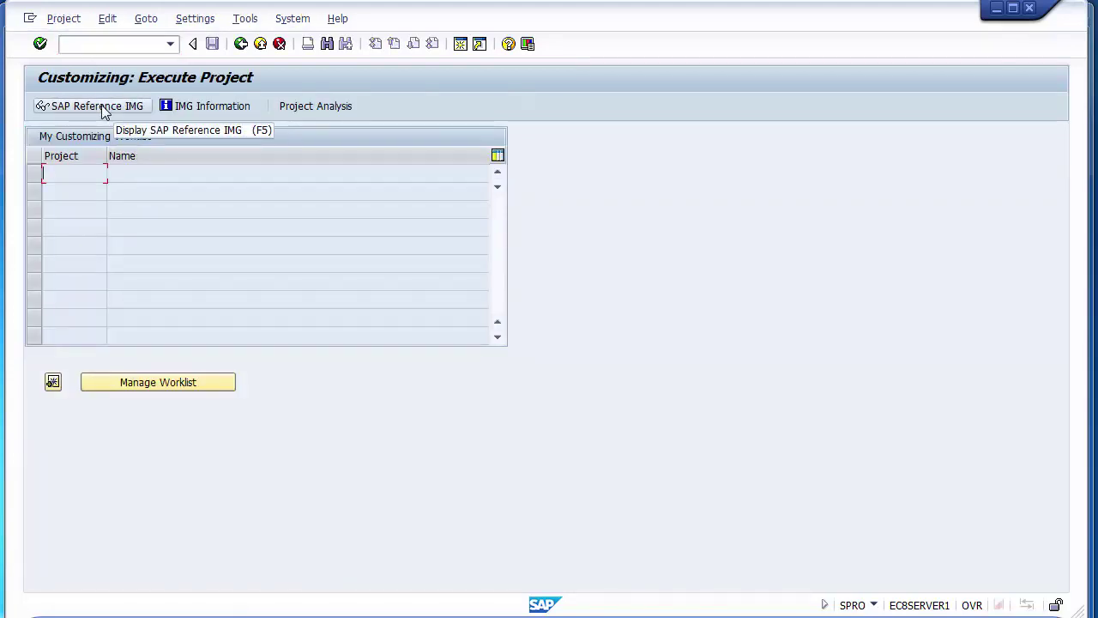
click(103, 112)
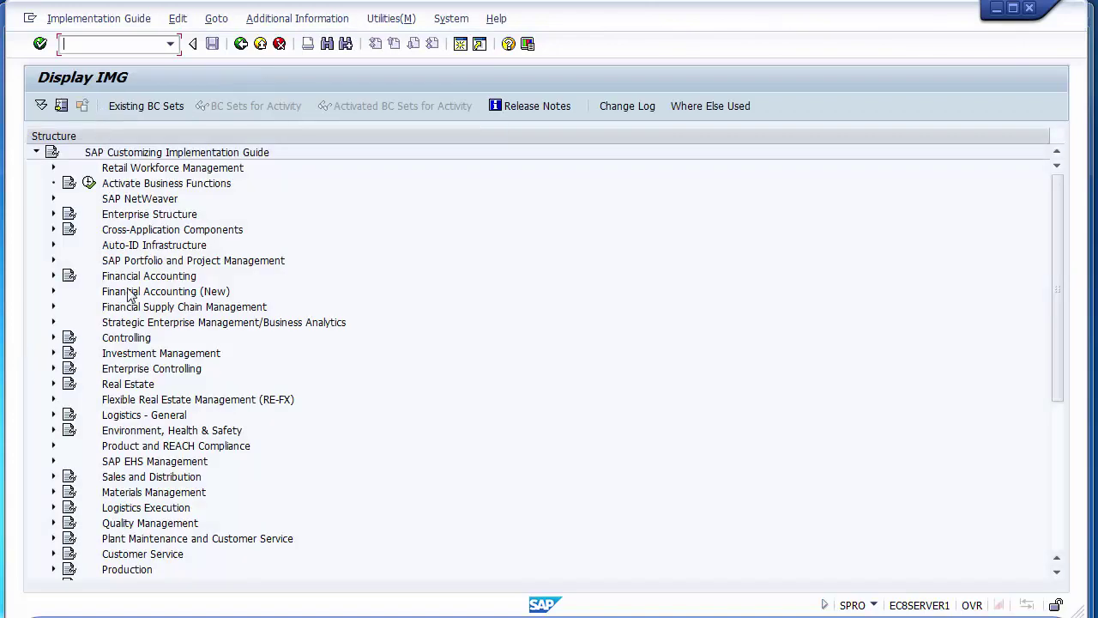
click(129, 293)
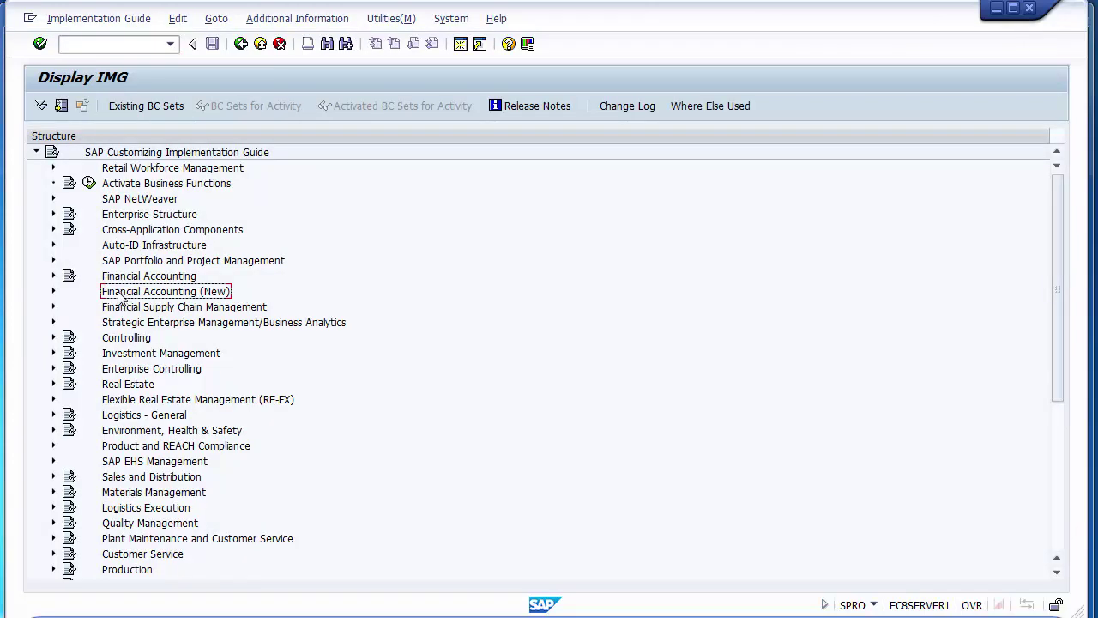
click(53, 291)
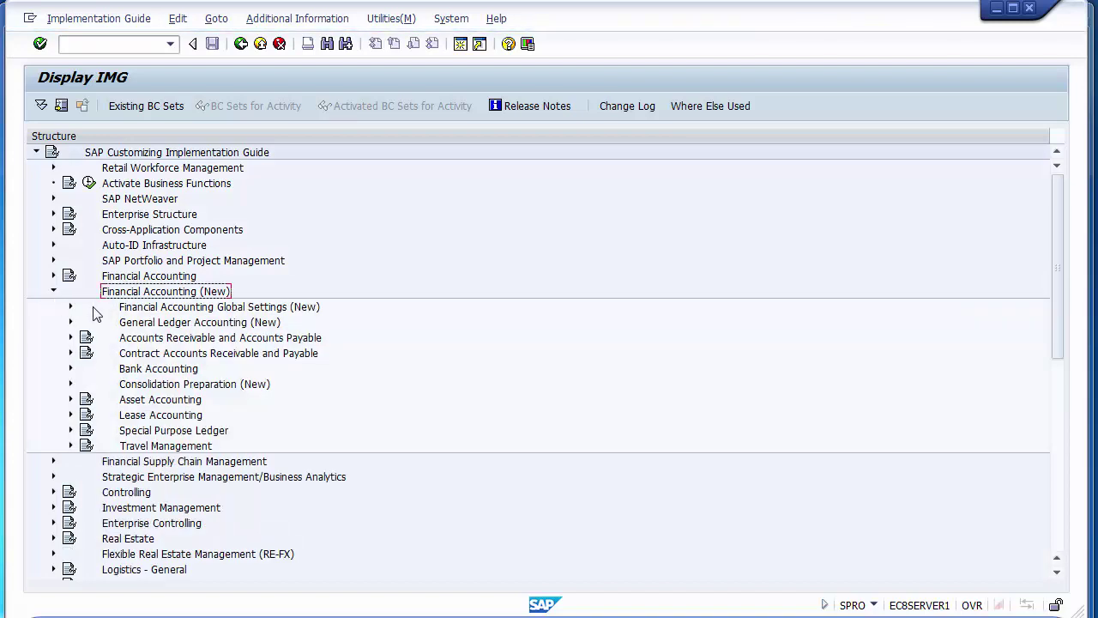
Step: Expand Bank Accounting > Business Transactions > Cash Journal and execute Define Document Types
click(129, 371)
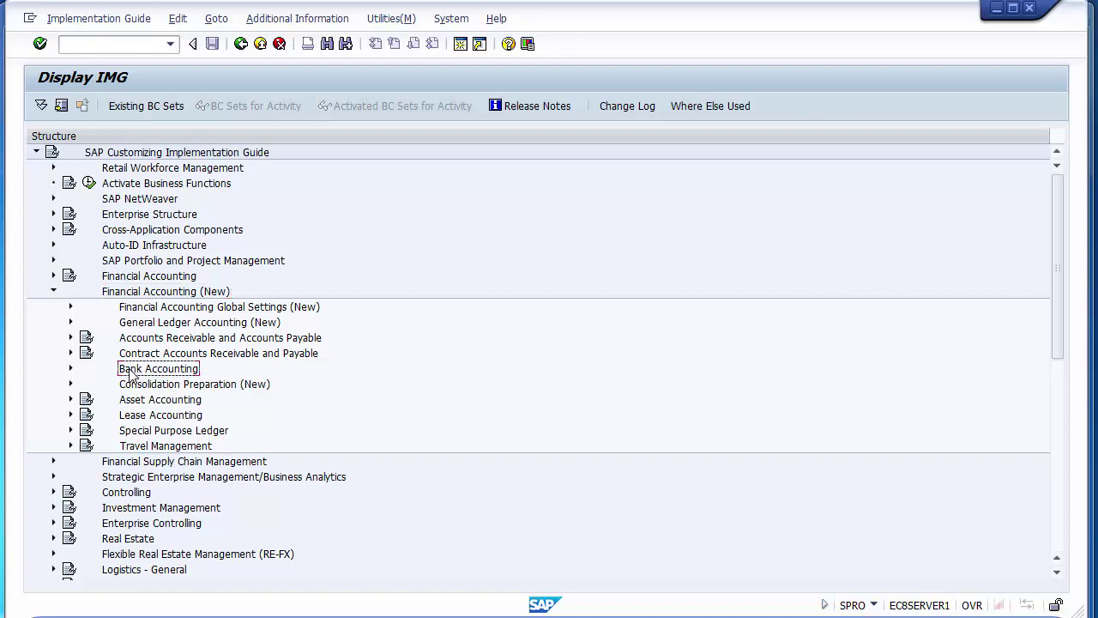
click(70, 369)
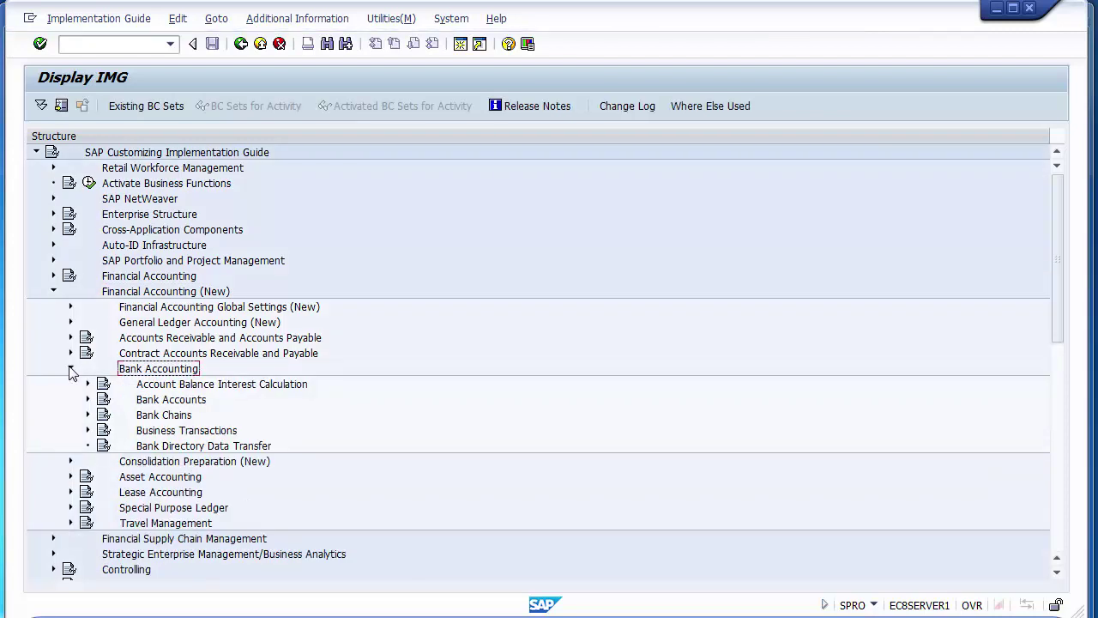
click(151, 432)
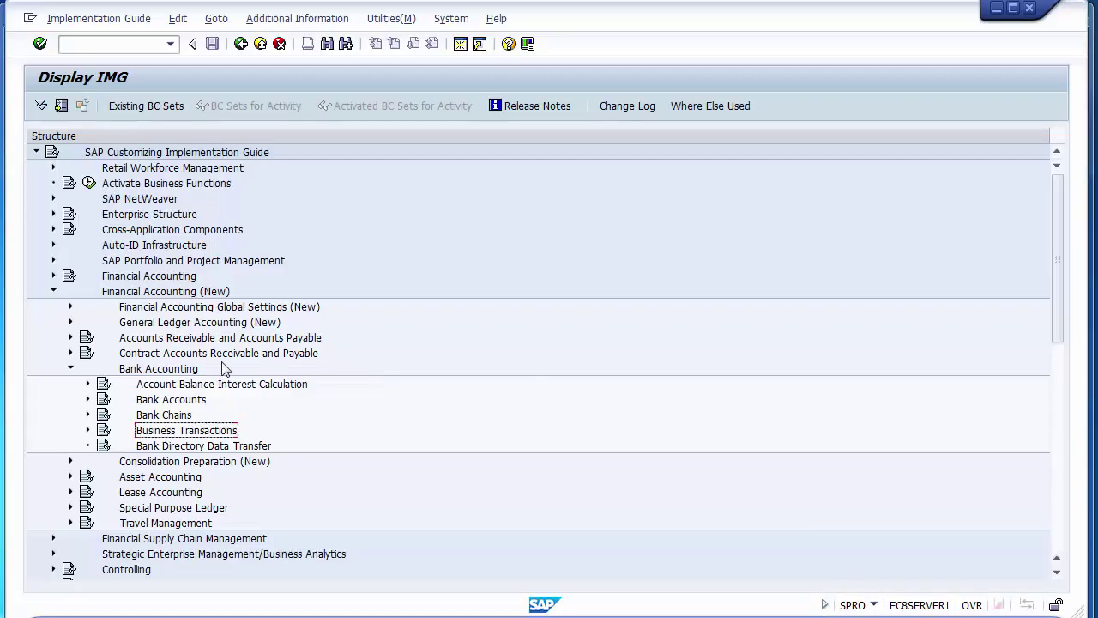
click(87, 430)
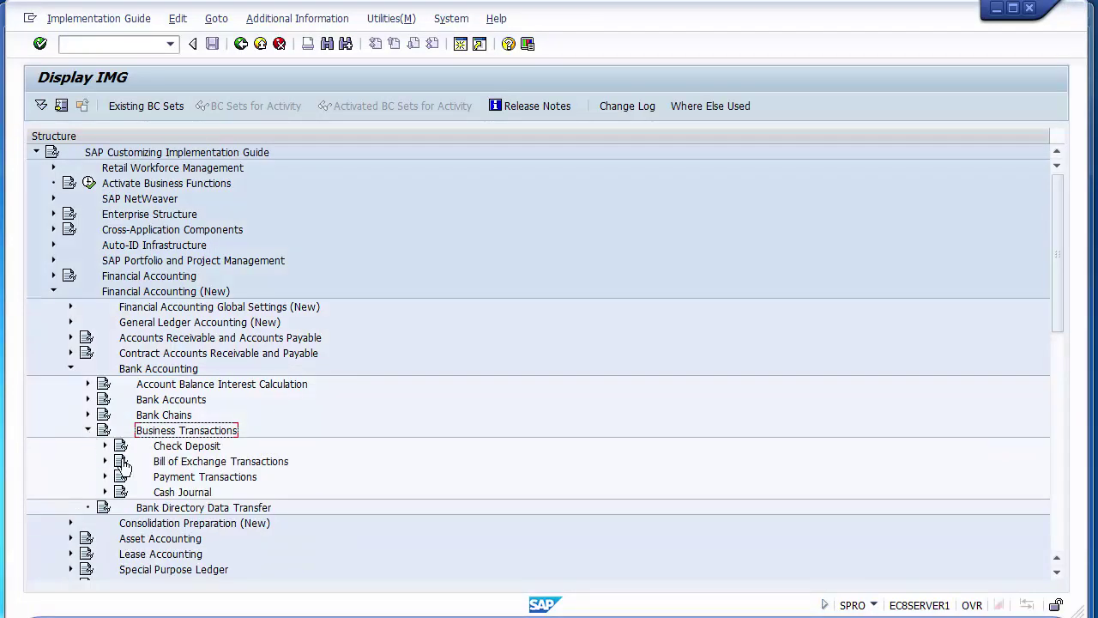
click(170, 493)
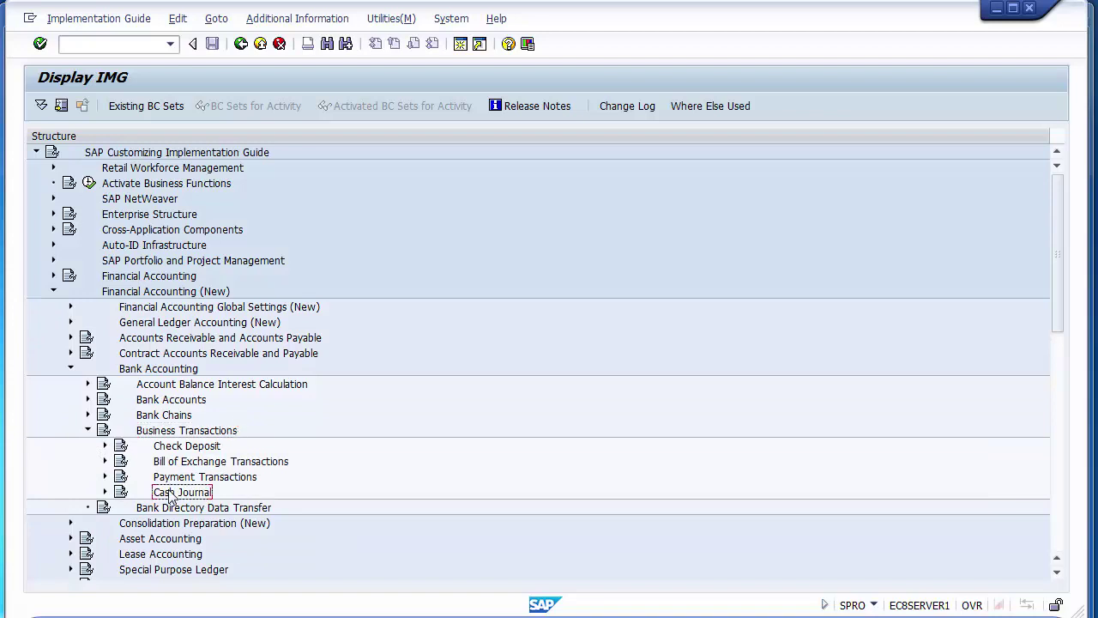
click(105, 493)
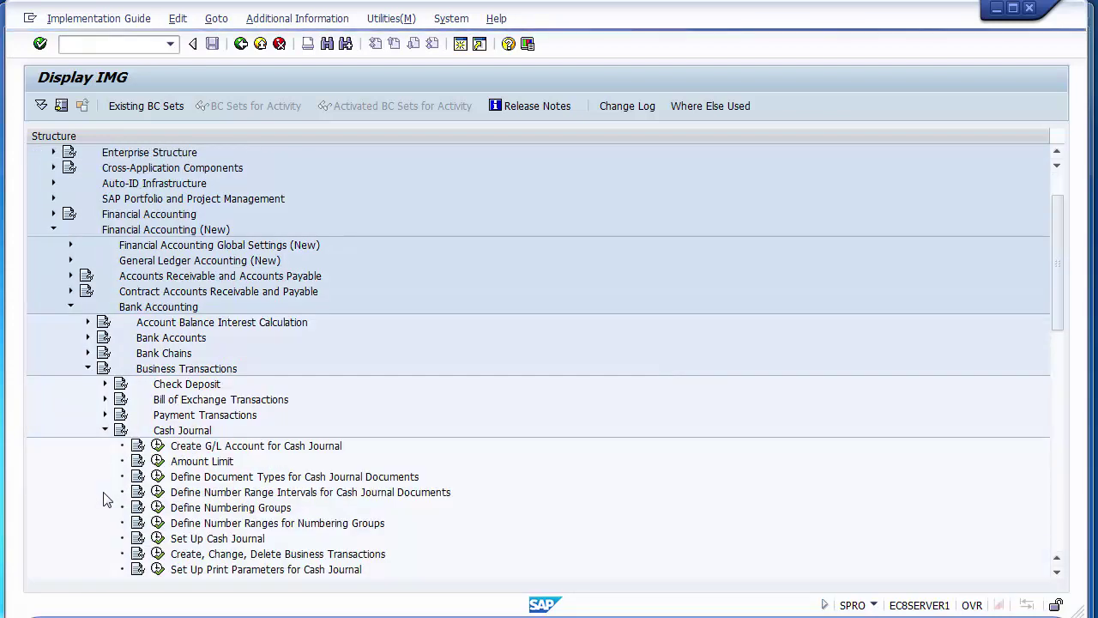
click(208, 479)
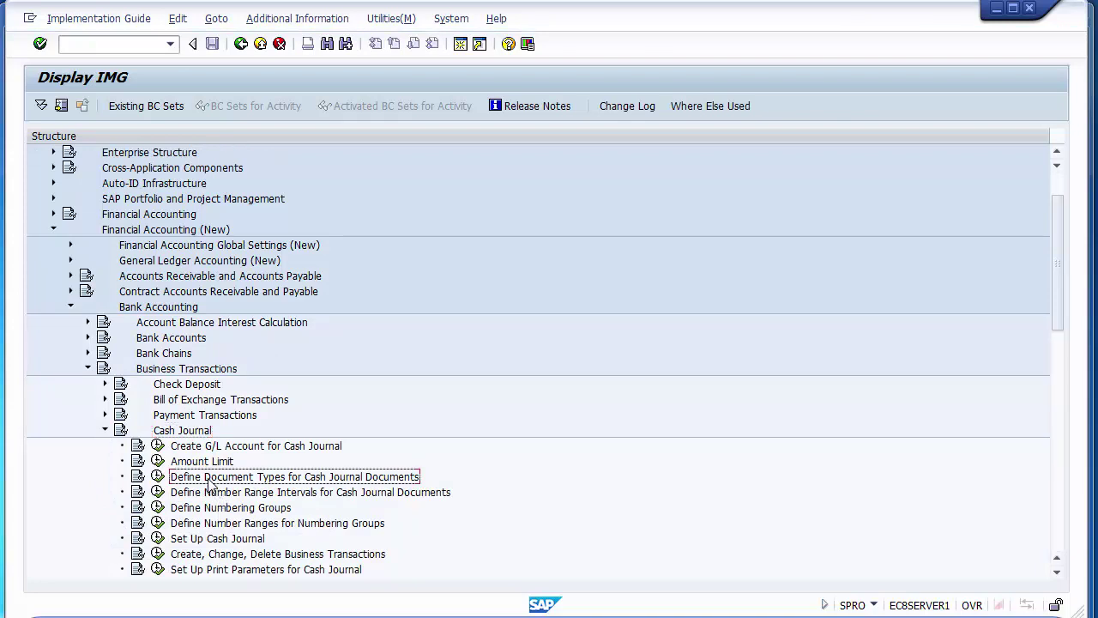
click(158, 477)
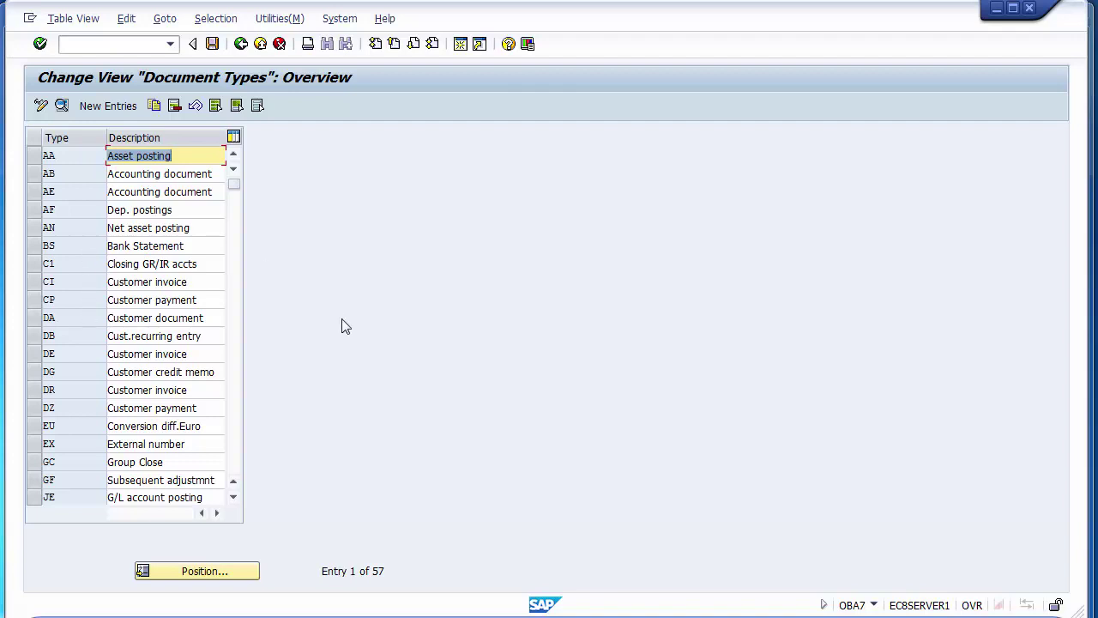
Step: Inspect the AB document type row, then go back to the customizing tree
click(72, 174)
click(35, 175)
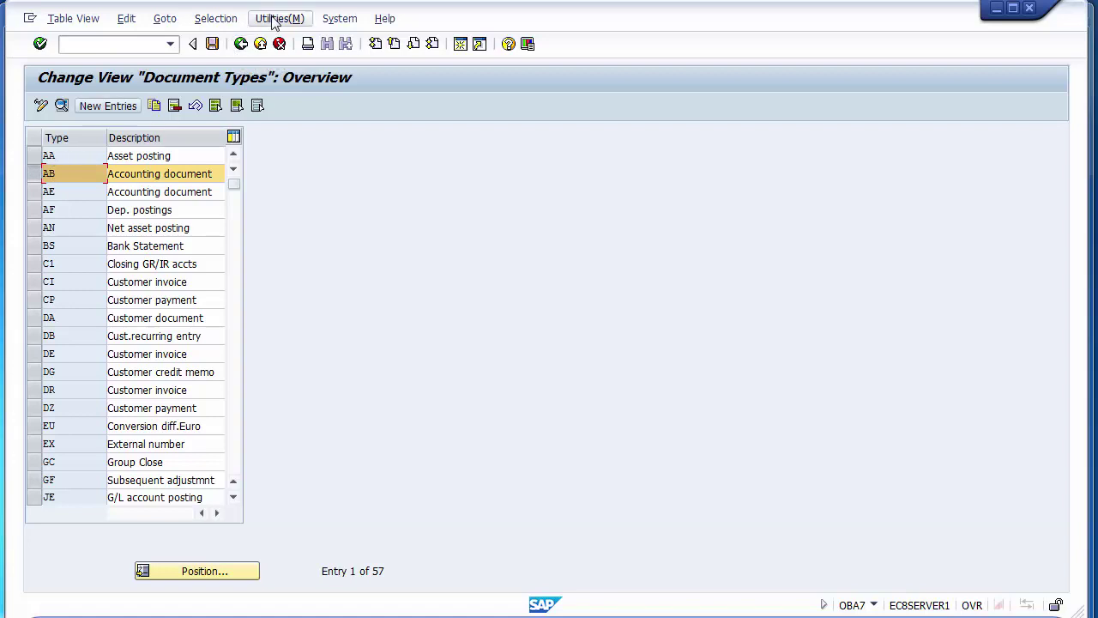
click(240, 46)
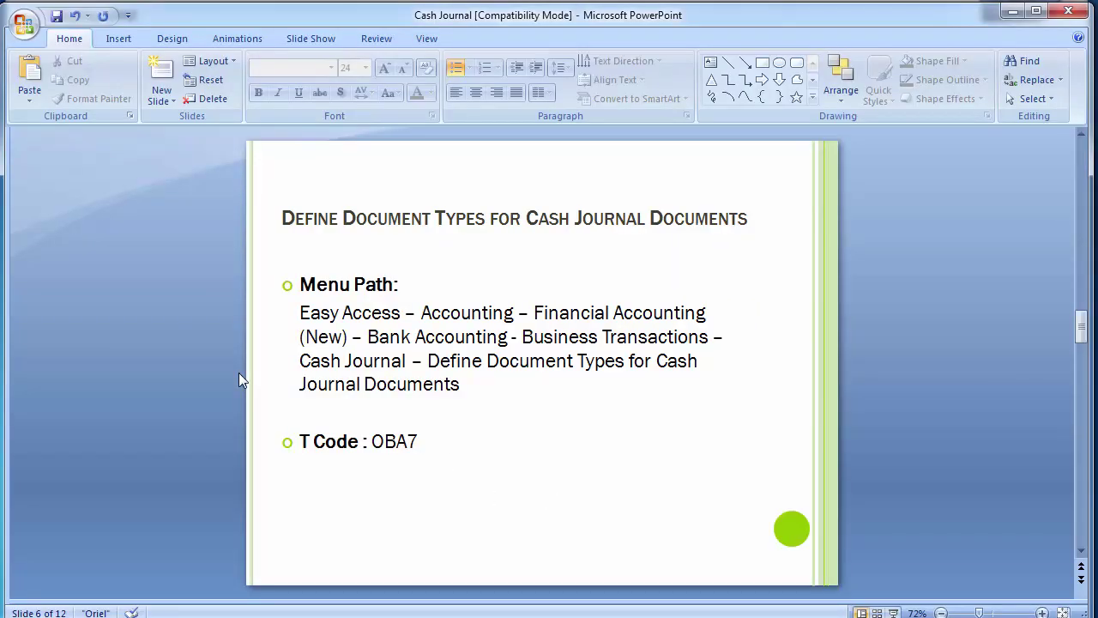
Step: Scroll to slide 7 on number ranges for cash journal documents (FBCJC1)
scroll(239, 374, down, 1)
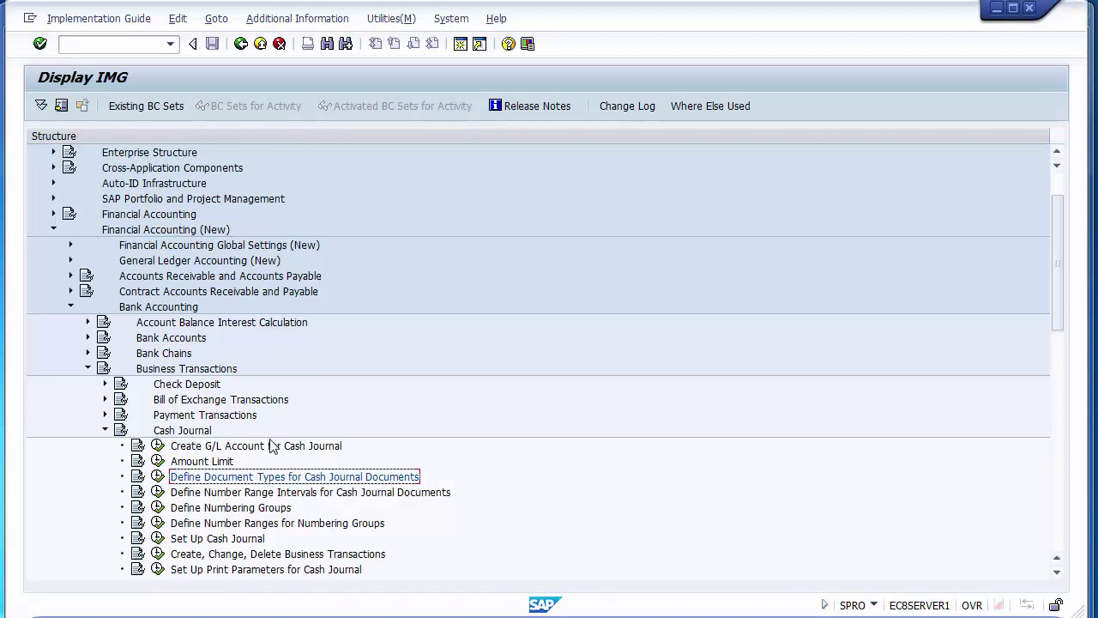
Step: Open the cash journal document number range intervals for company code 1200 in change mode
click(266, 494)
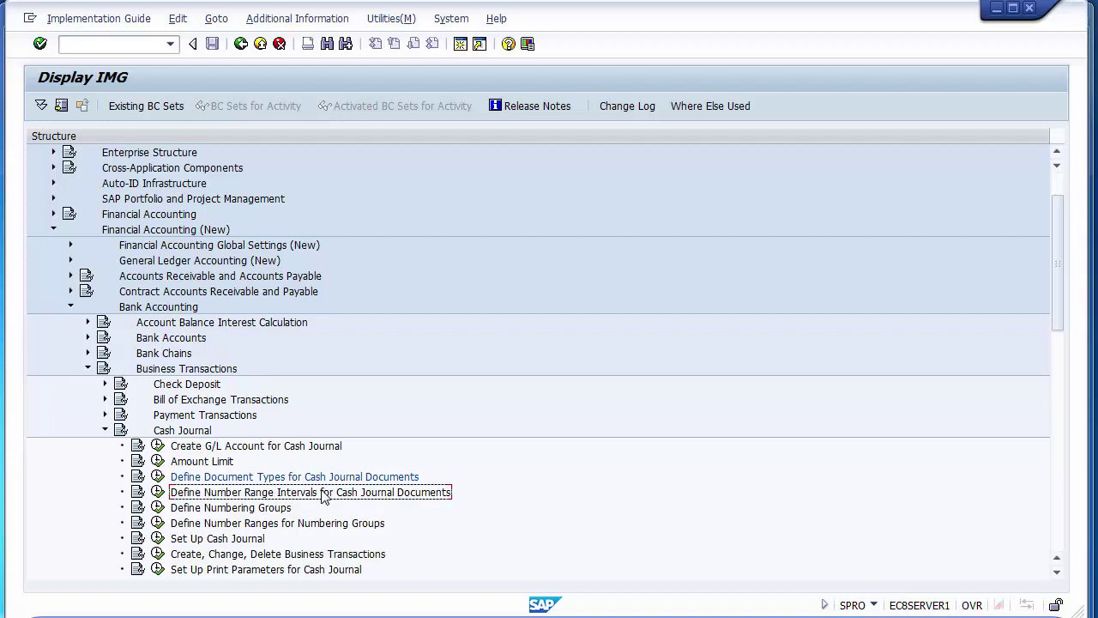
click(157, 495)
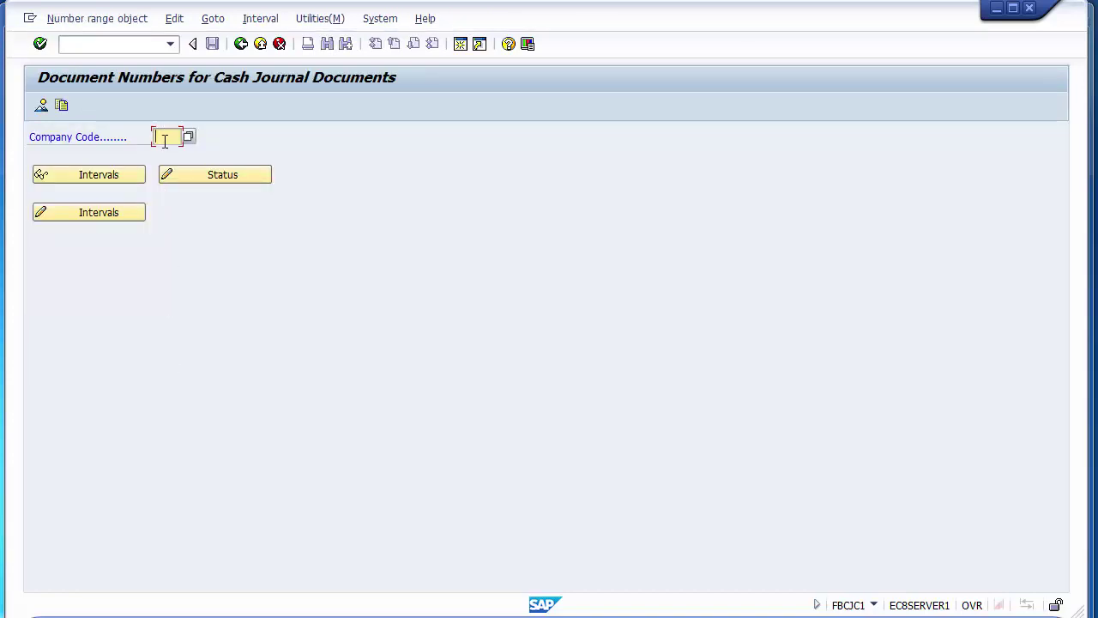
text(1200)
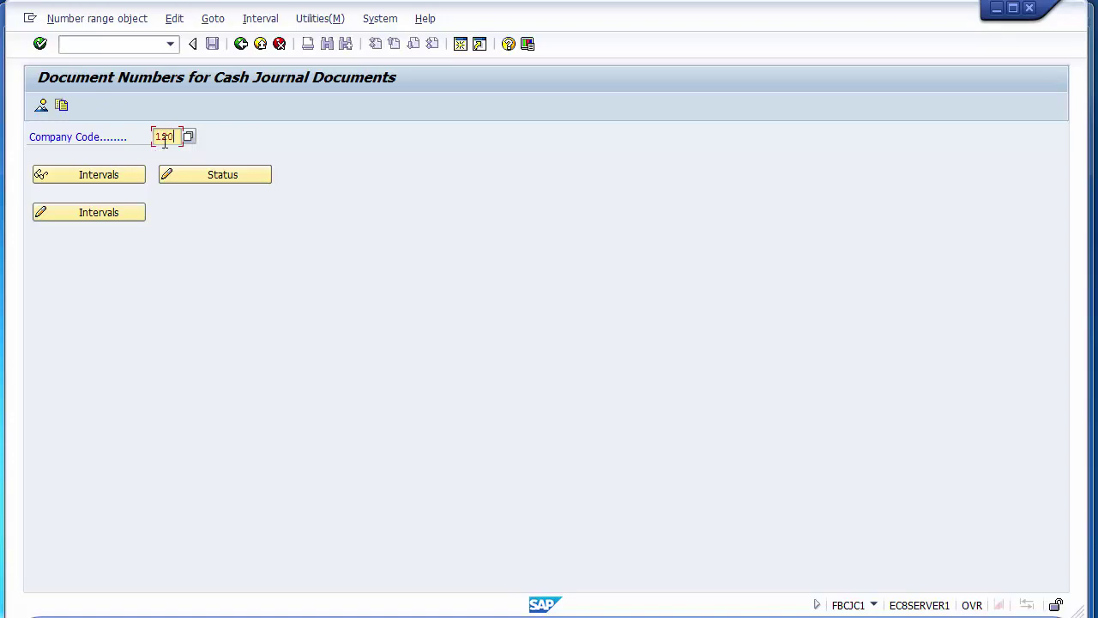
click(106, 176)
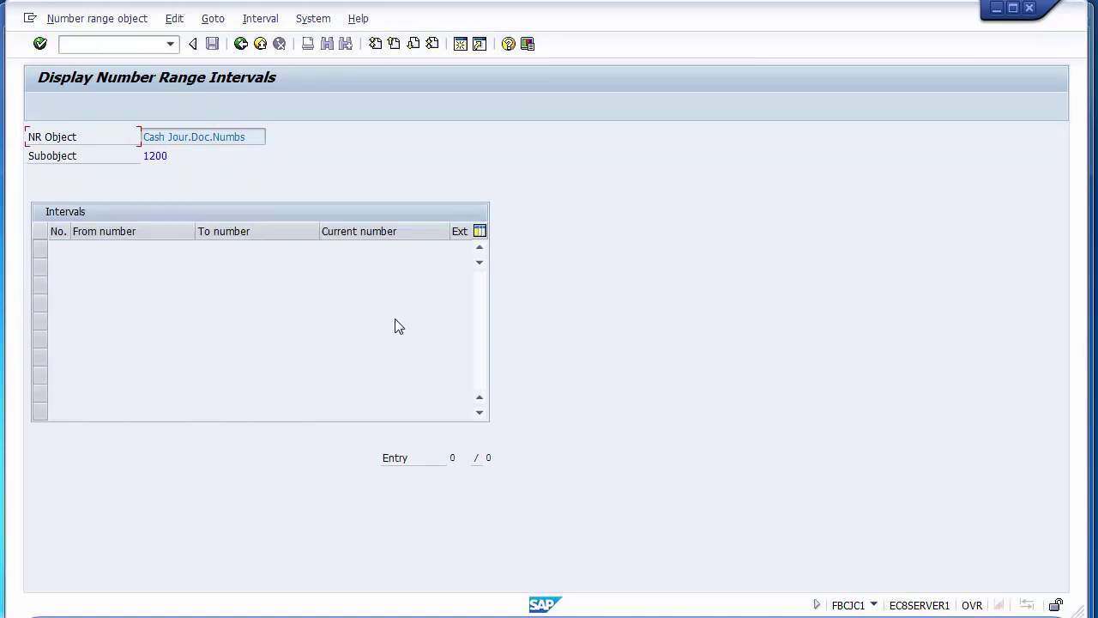
click(239, 44)
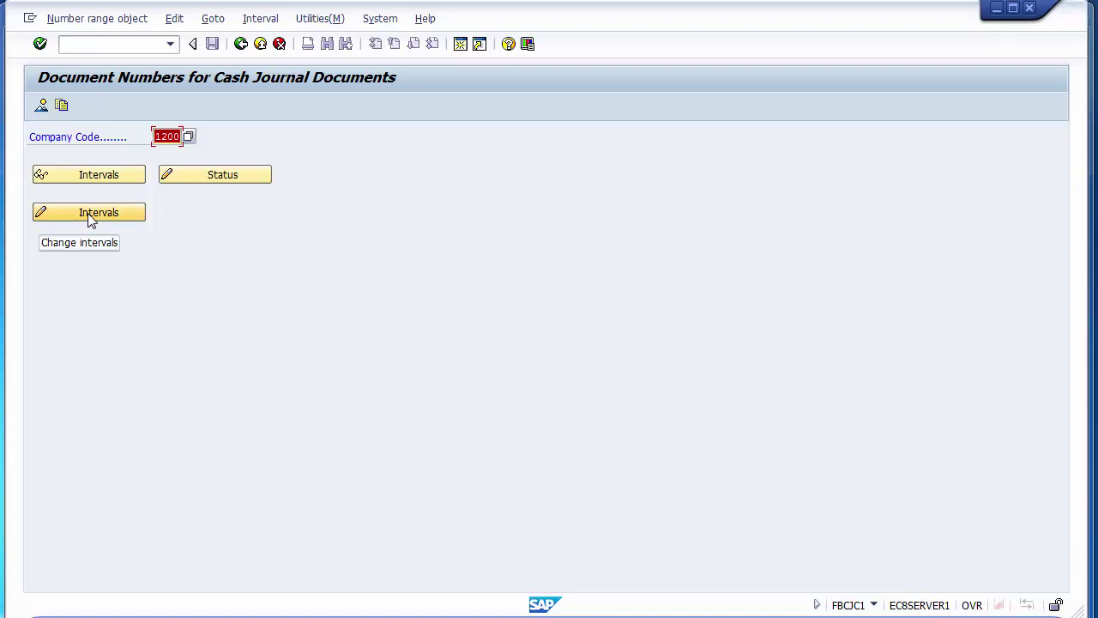
click(92, 215)
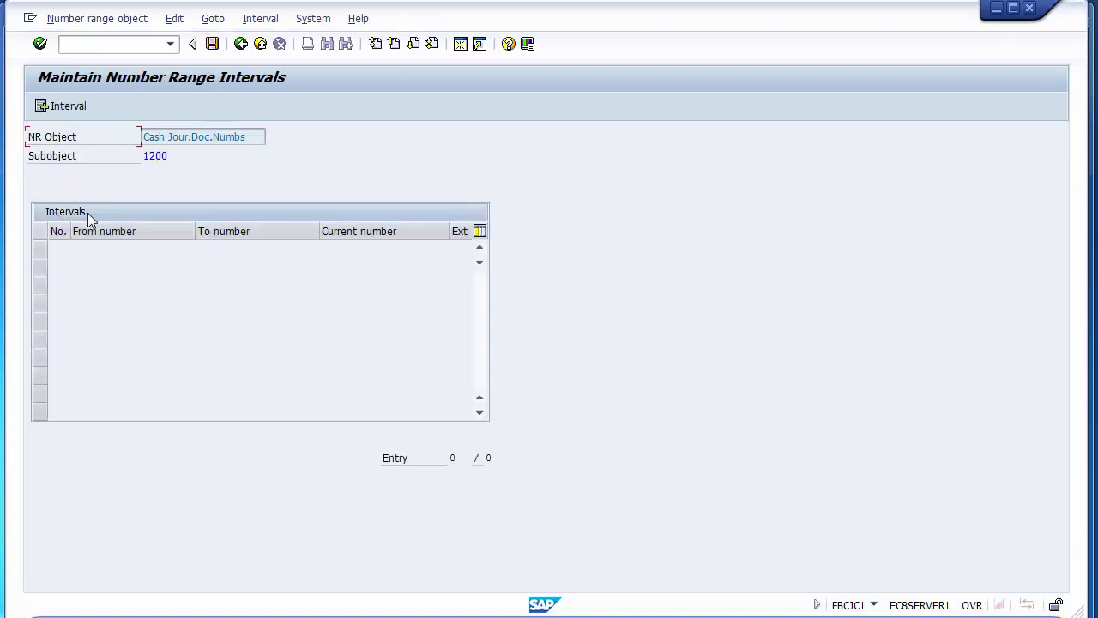
Step: Insert number range interval 01 from 8000000 to 8999999
click(62, 110)
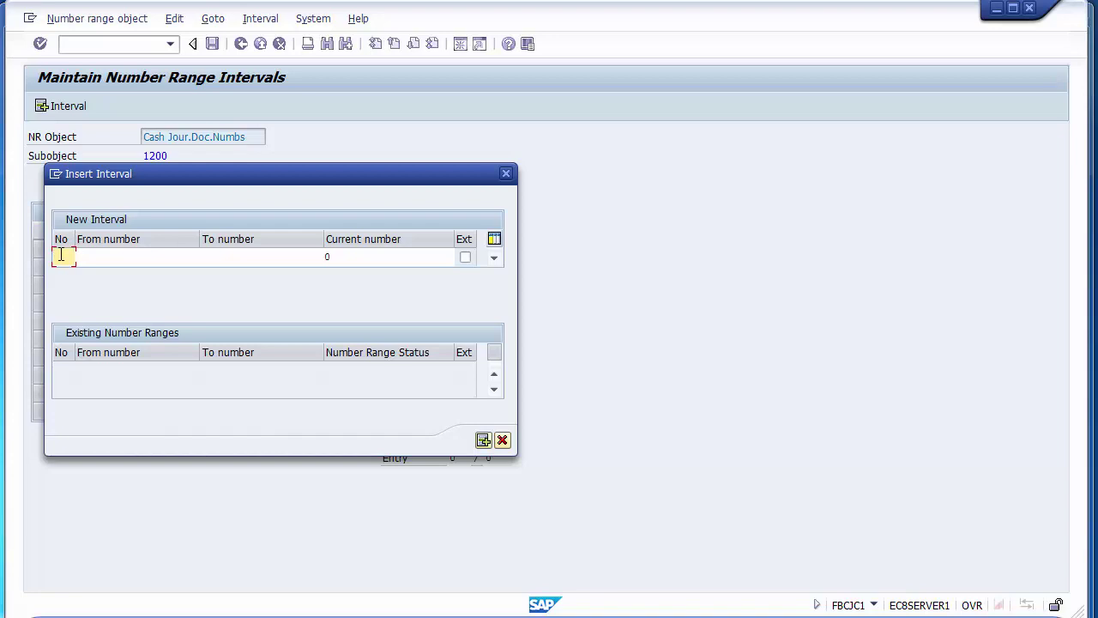
text(01)
click(90, 259)
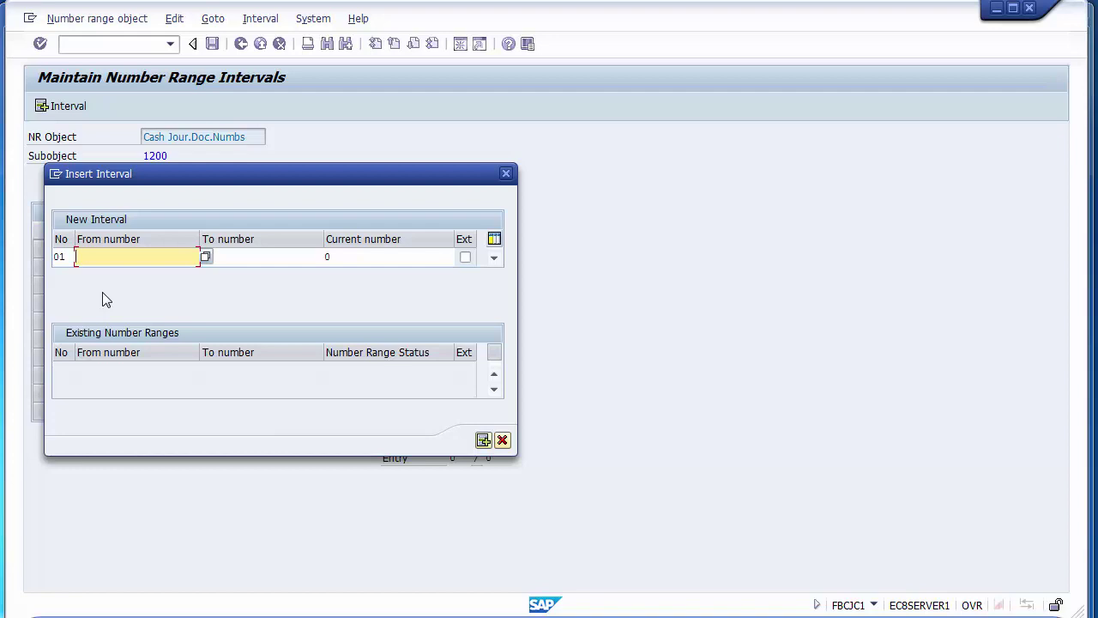
text(1)
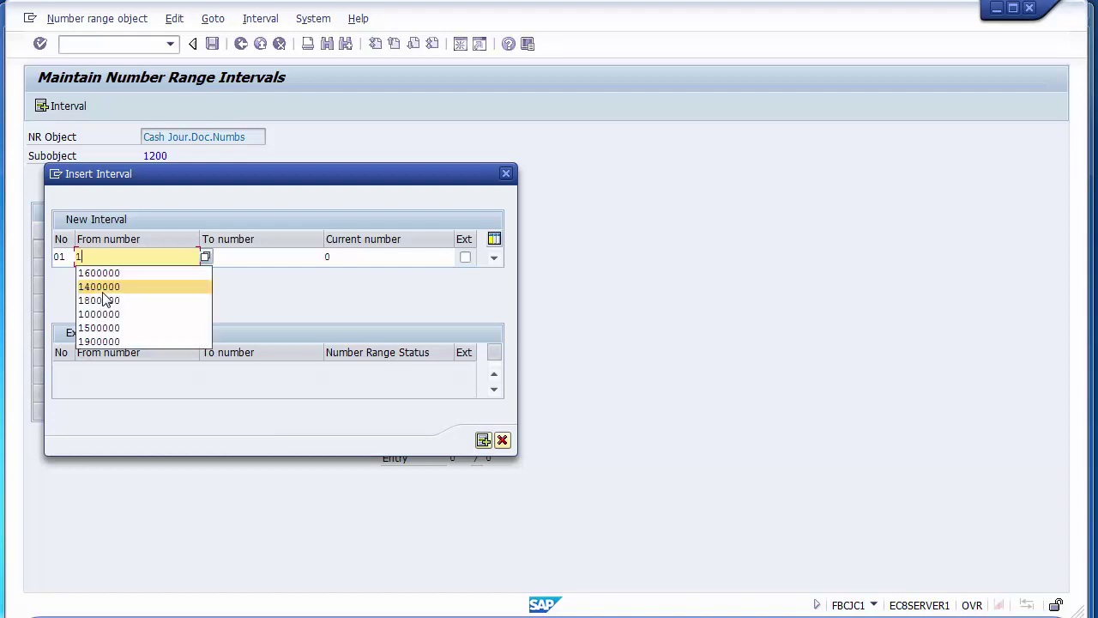
key(BackSpace)
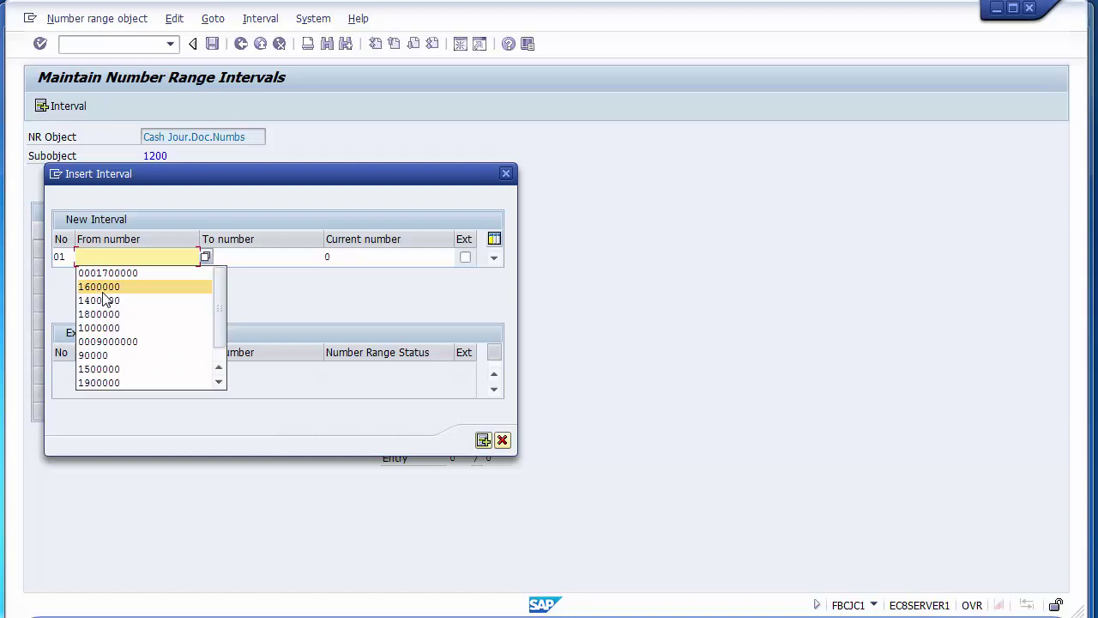
text(8000000)
key(Tab)
text(8999999)
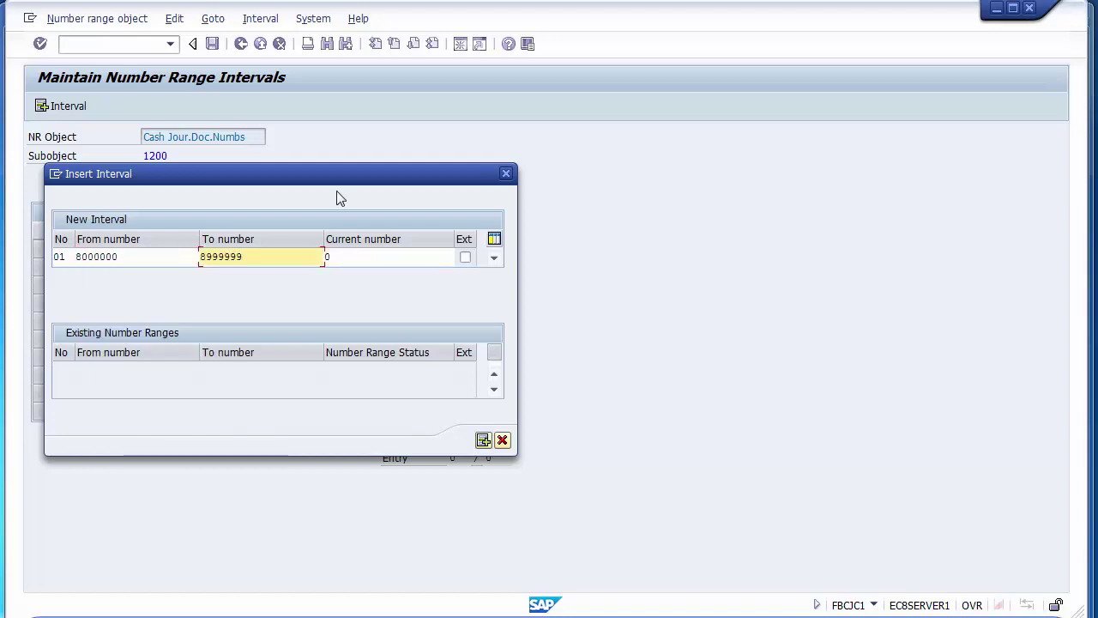
drag(76, 256, 151, 255)
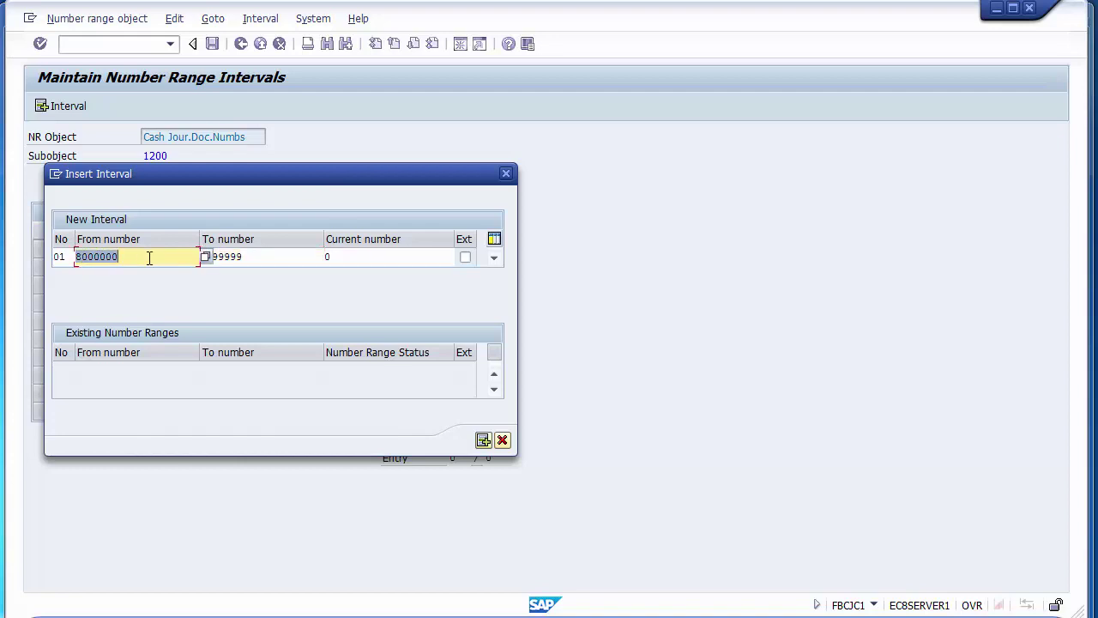
click(261, 259)
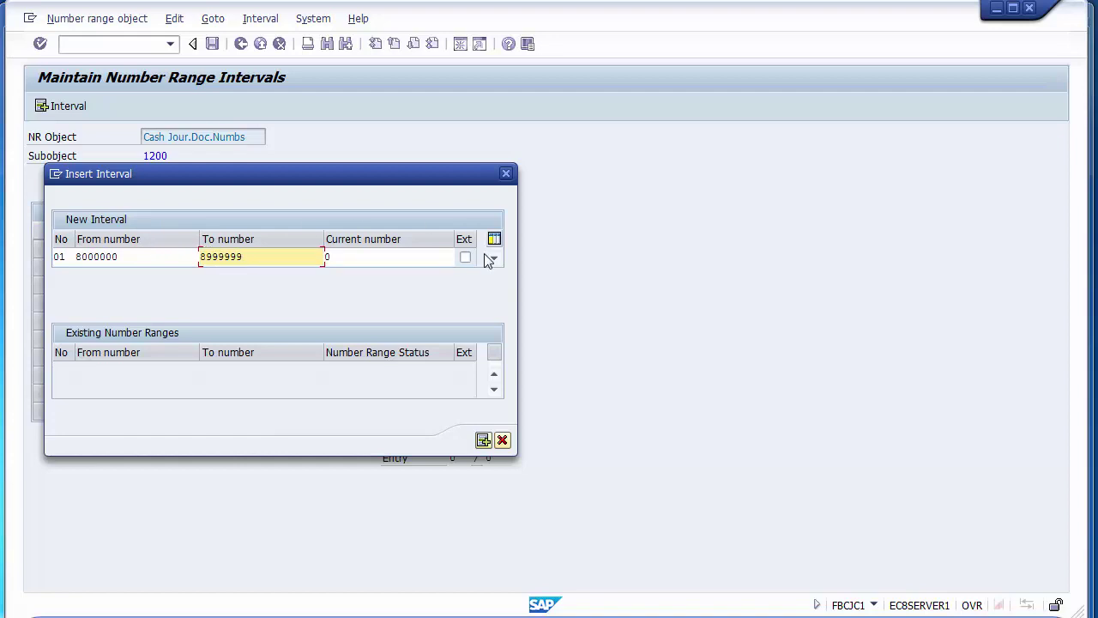
click(483, 441)
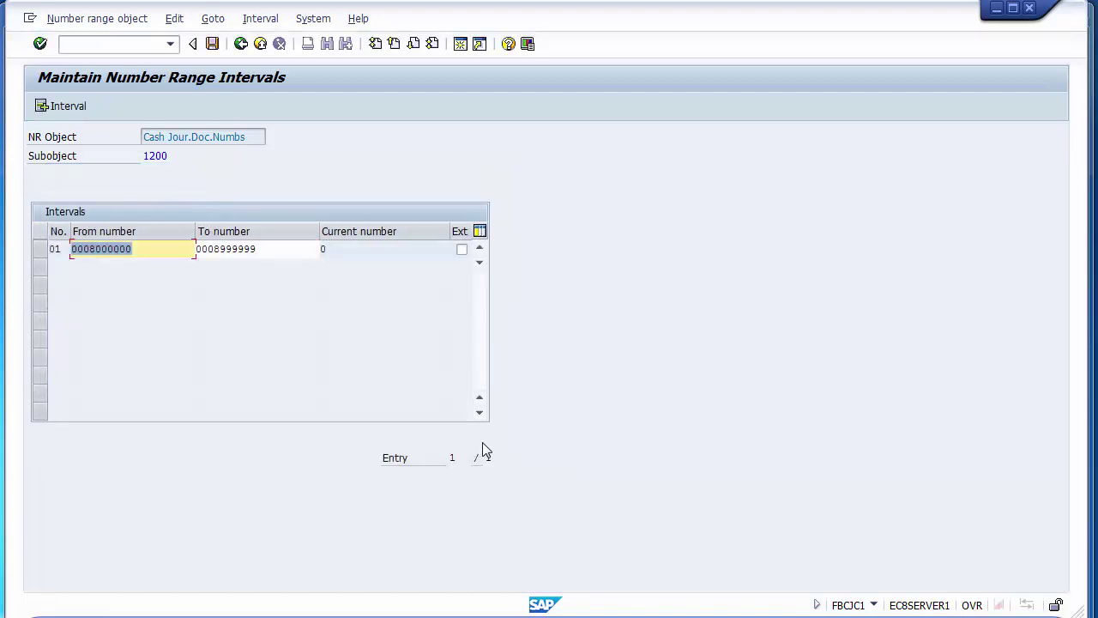
Step: Save interval 01, acknowledge the transport notice, and go back to the configuration tree
click(211, 48)
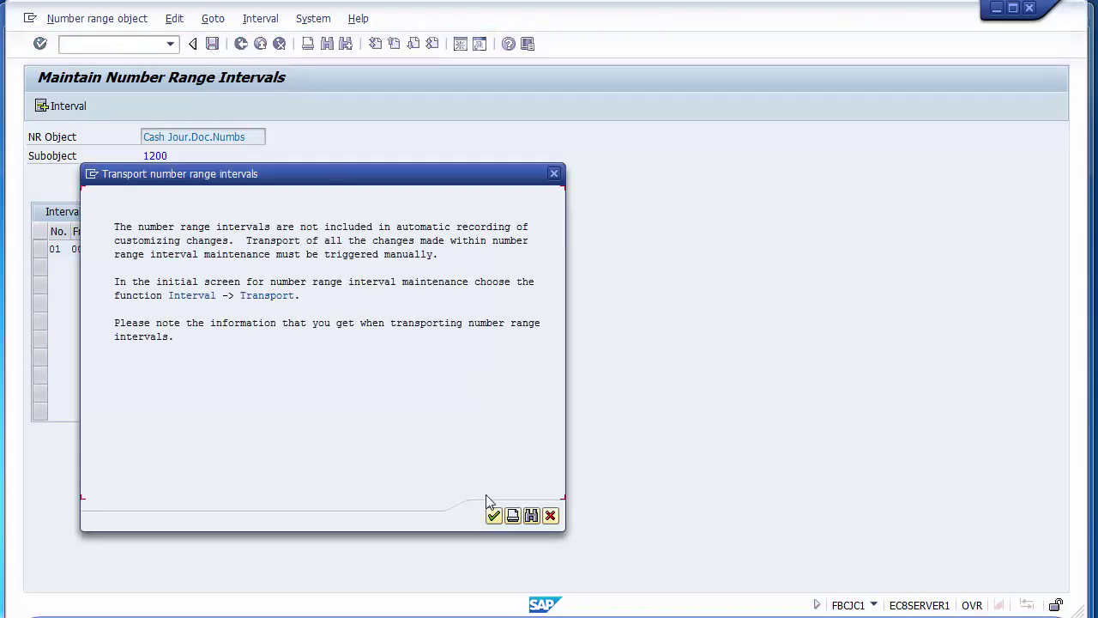
click(489, 520)
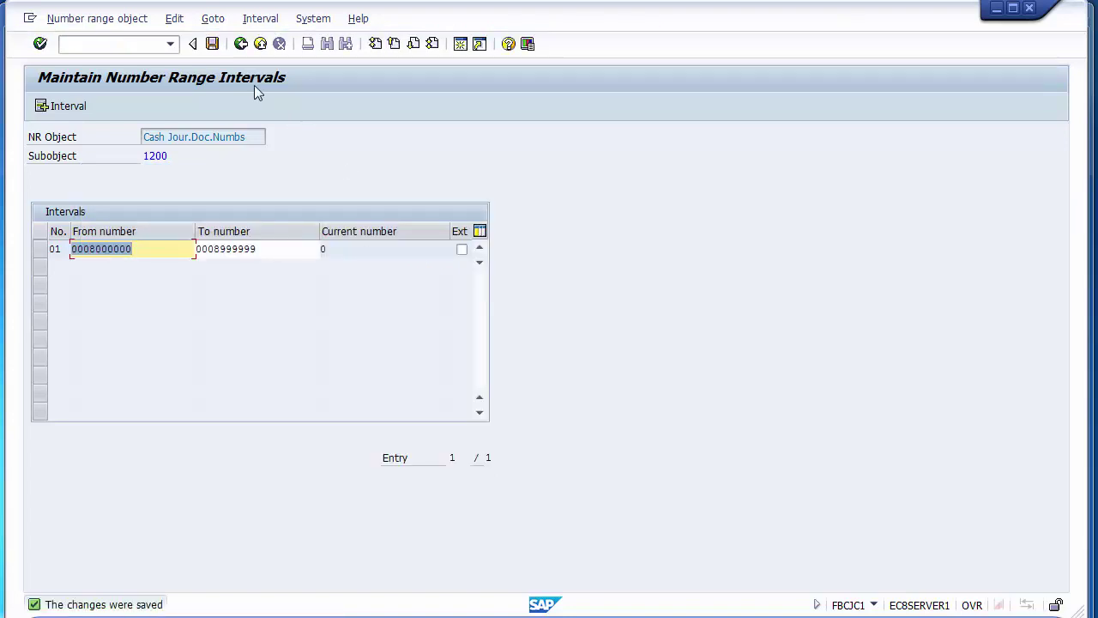
click(240, 49)
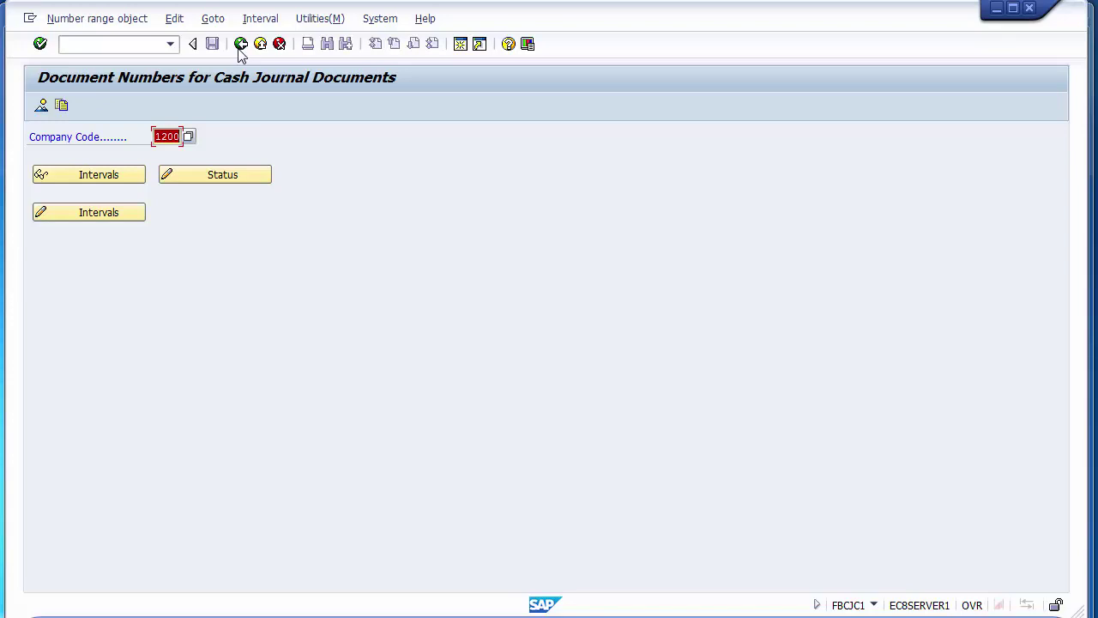
click(239, 49)
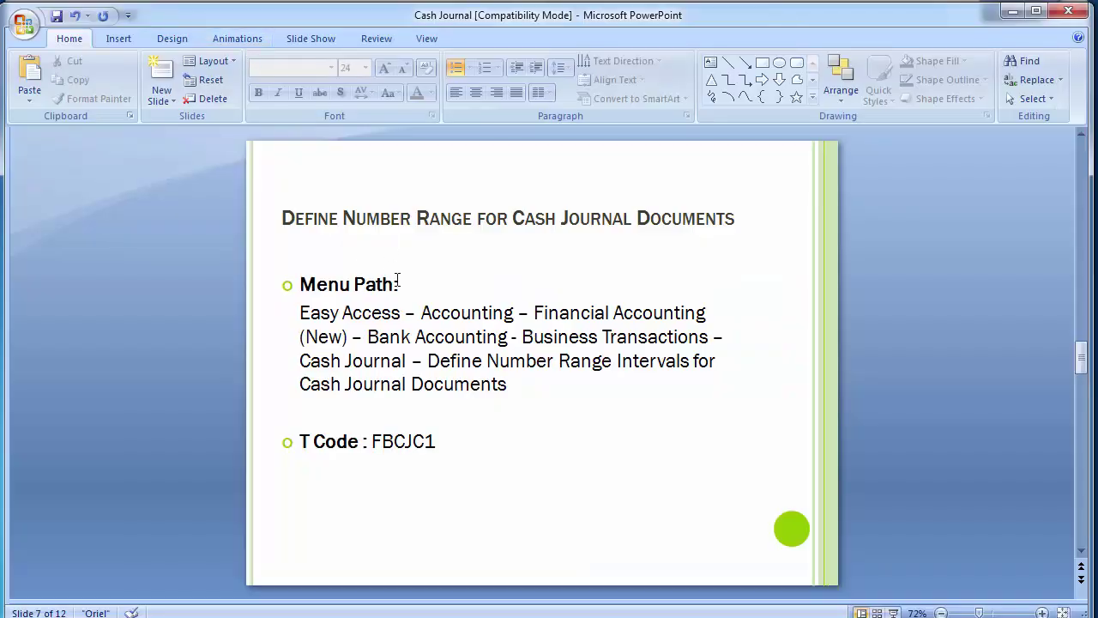
Step: Advance PowerPoint to slide 8 and focus the Set Up Cash Journal activity in the IMG
scroll(397, 281, down, 1)
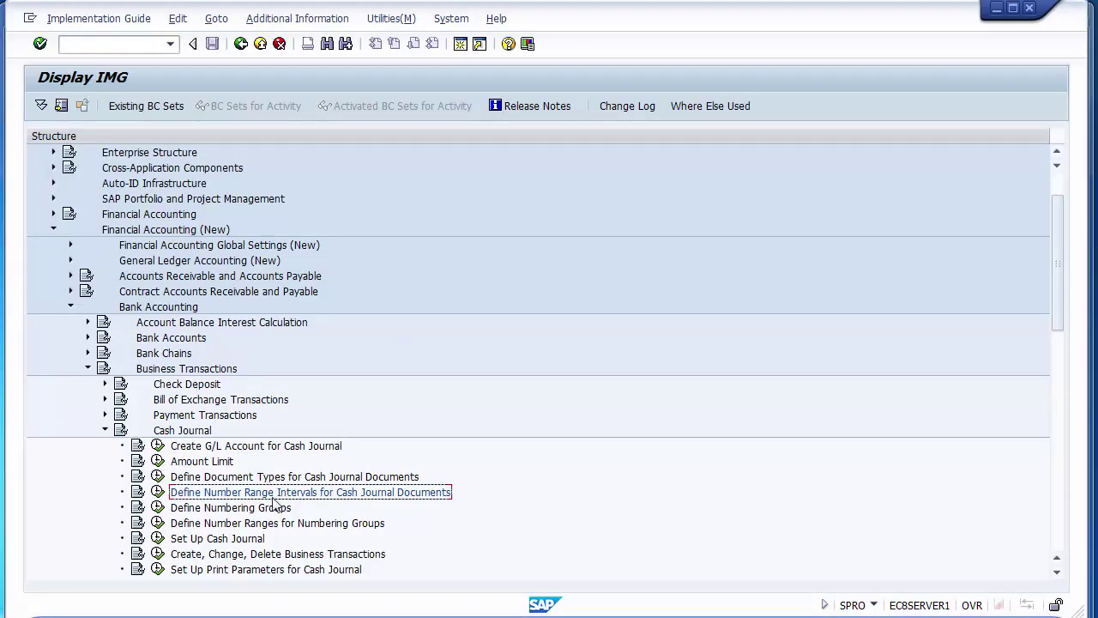
click(217, 538)
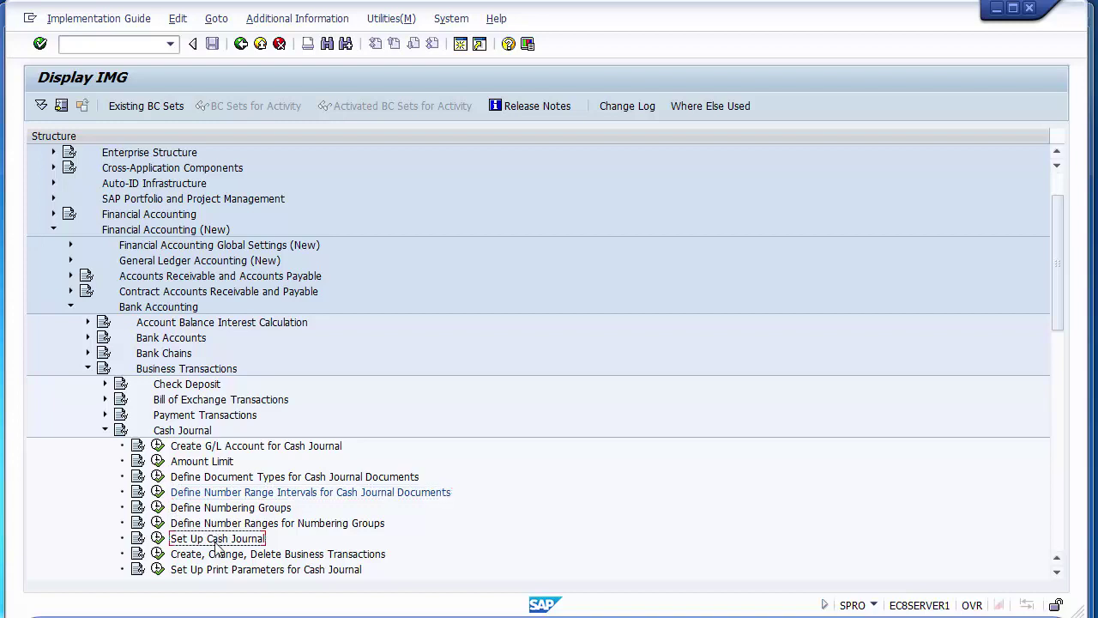
click(240, 511)
click(243, 524)
click(241, 509)
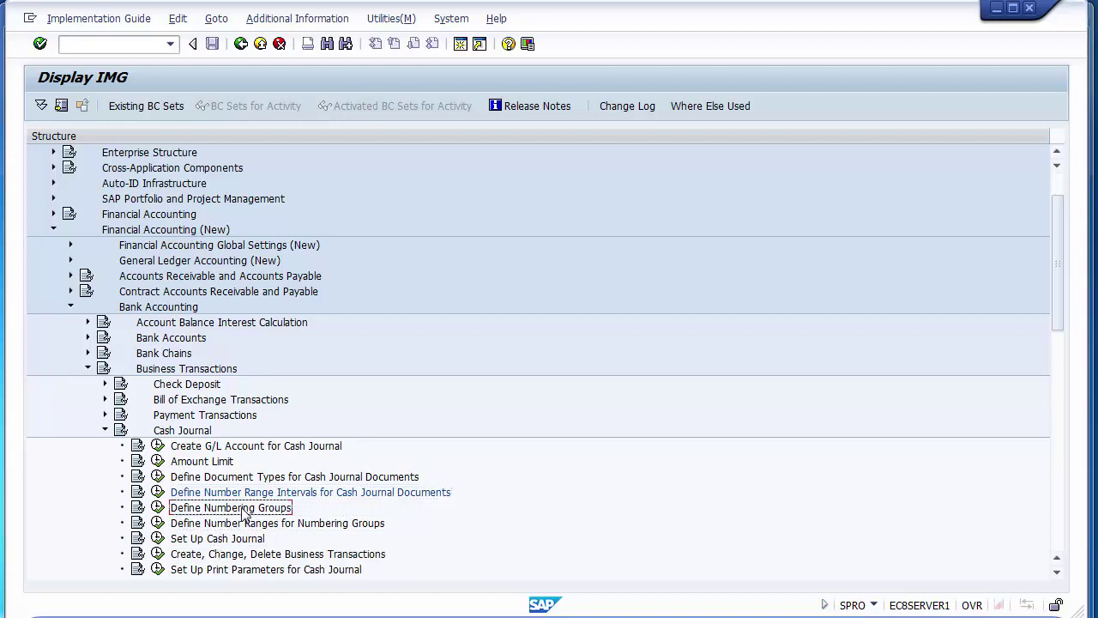
click(242, 522)
click(239, 510)
click(241, 522)
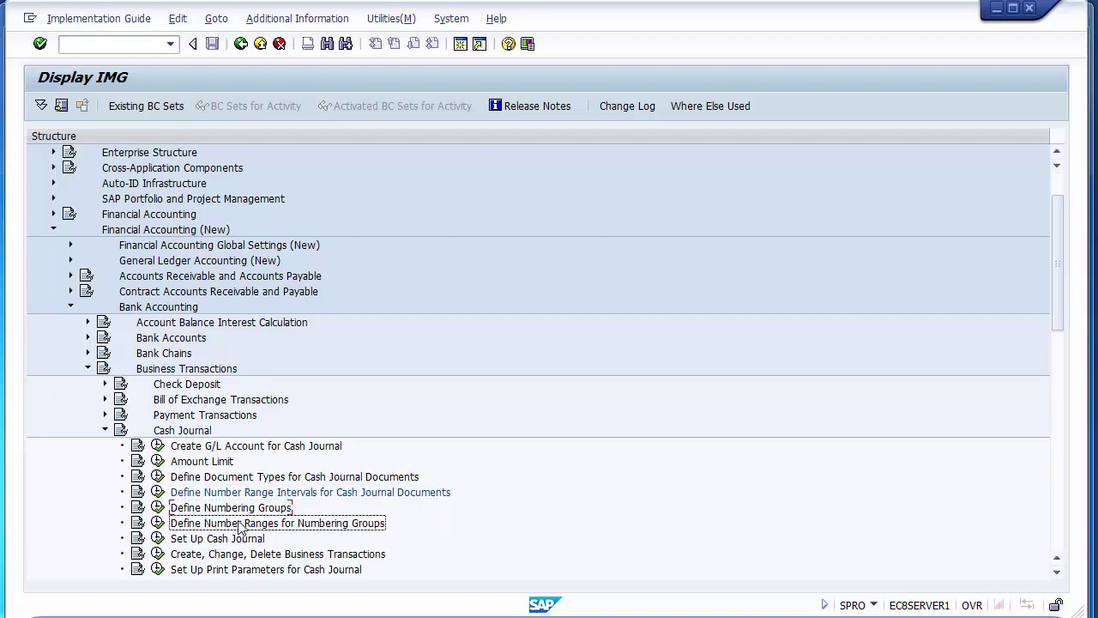
click(239, 509)
click(241, 523)
click(207, 540)
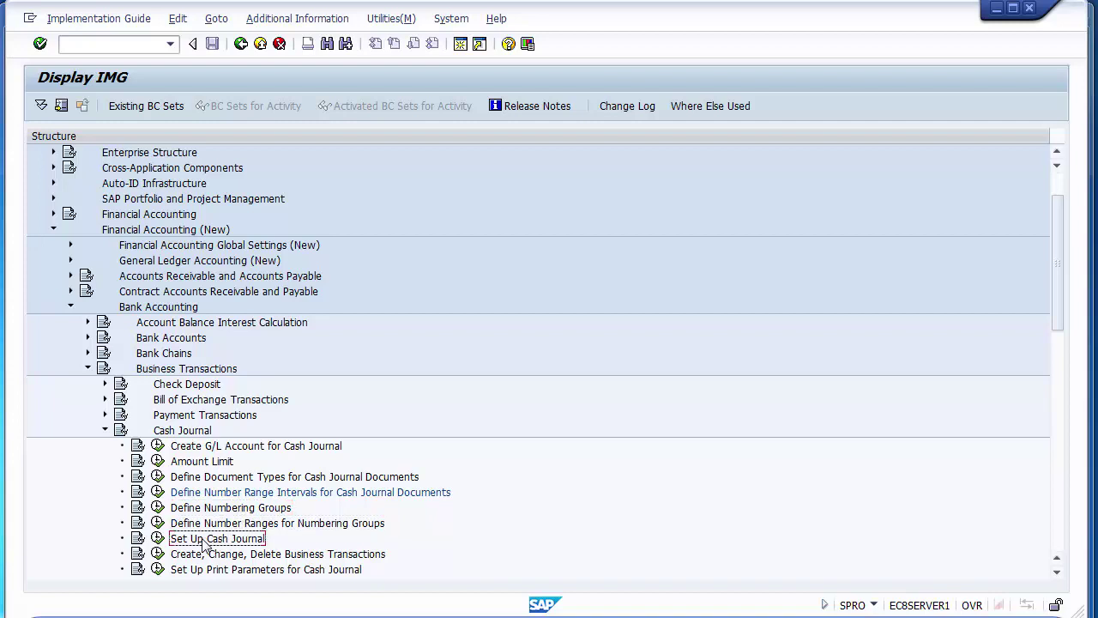
Step: Run Set Up Cash Journal (FBCJC0) and review the journal table, widening the CJ Number column
click(158, 538)
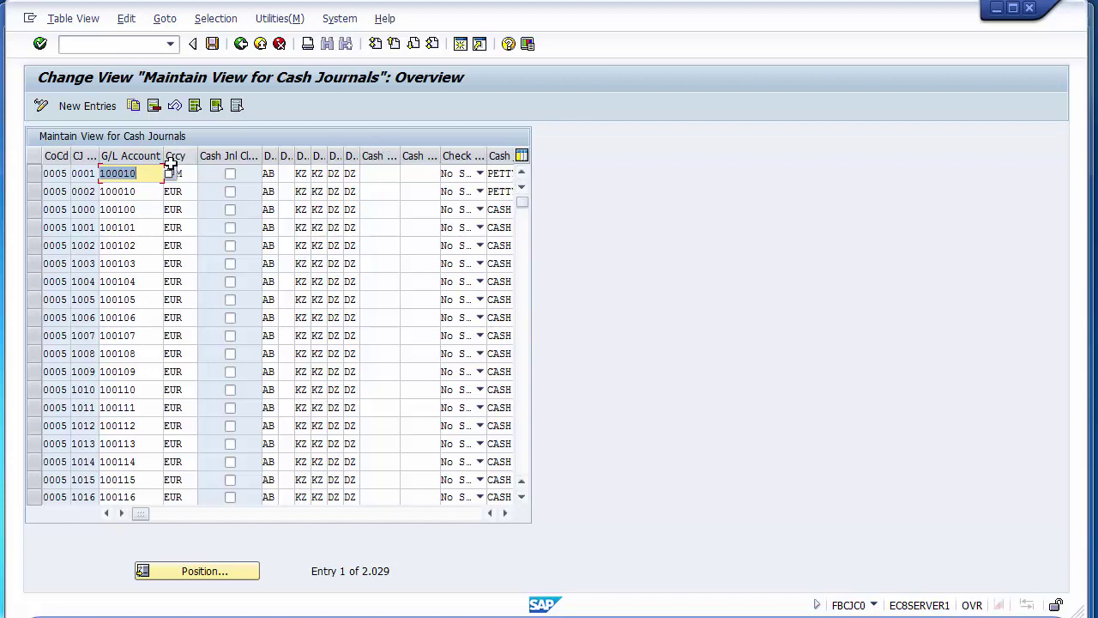
drag(100, 155, 124, 155)
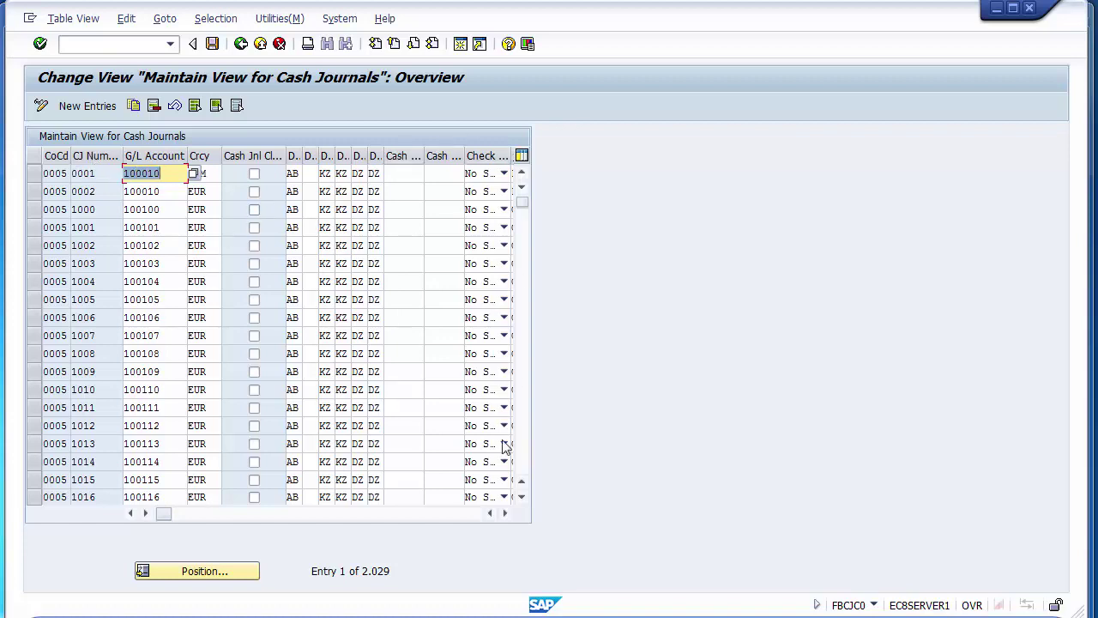
click(504, 513)
click(505, 513)
click(504, 513)
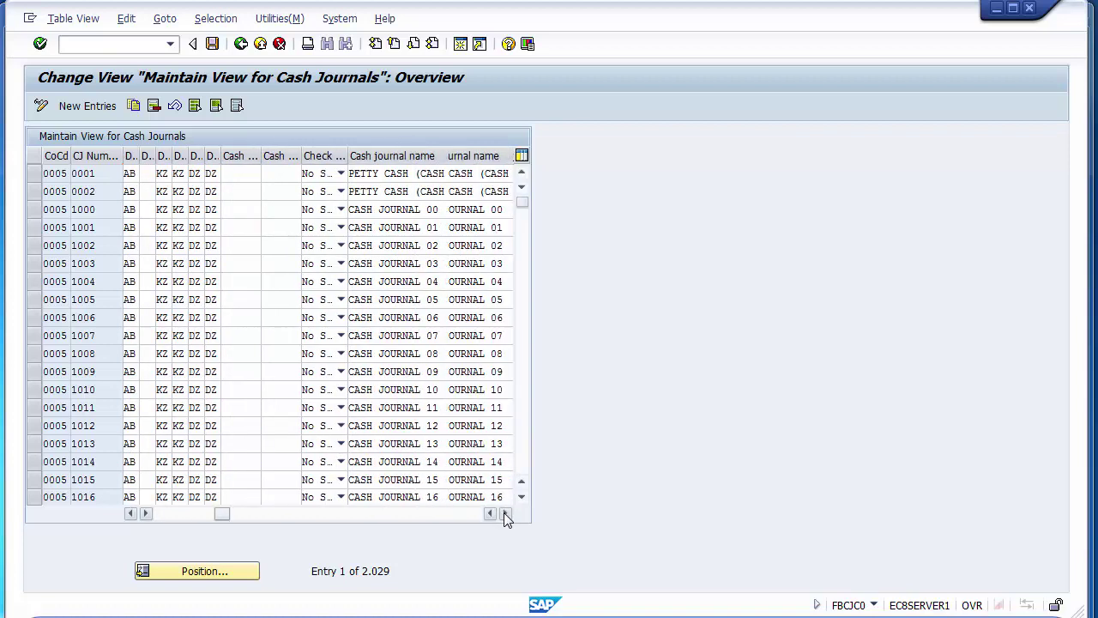
click(505, 513)
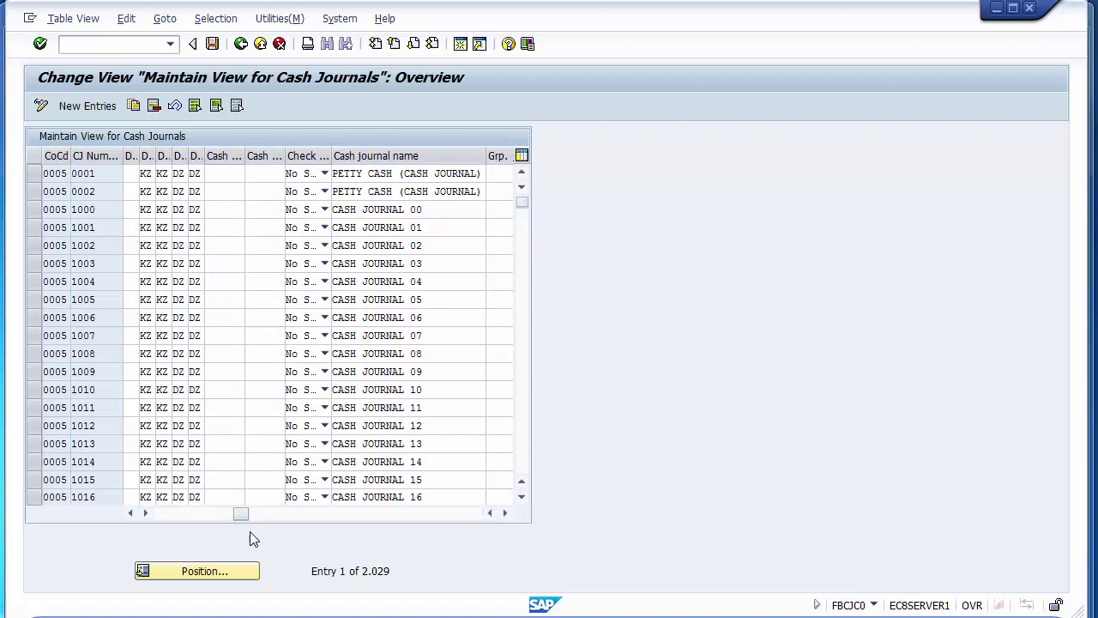
drag(242, 513, 130, 513)
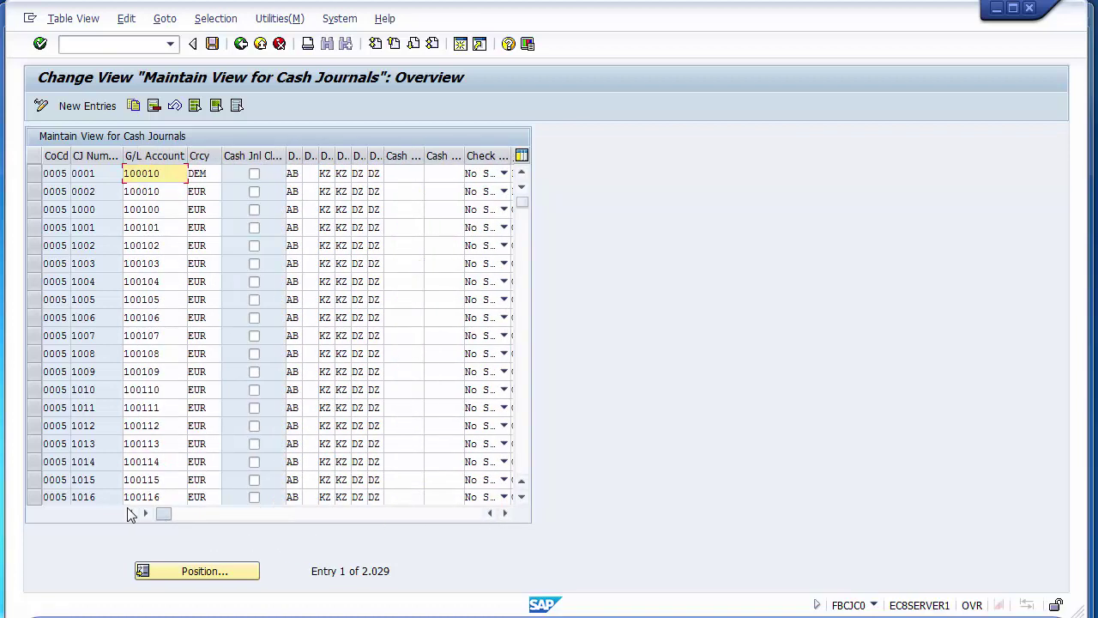
click(94, 44)
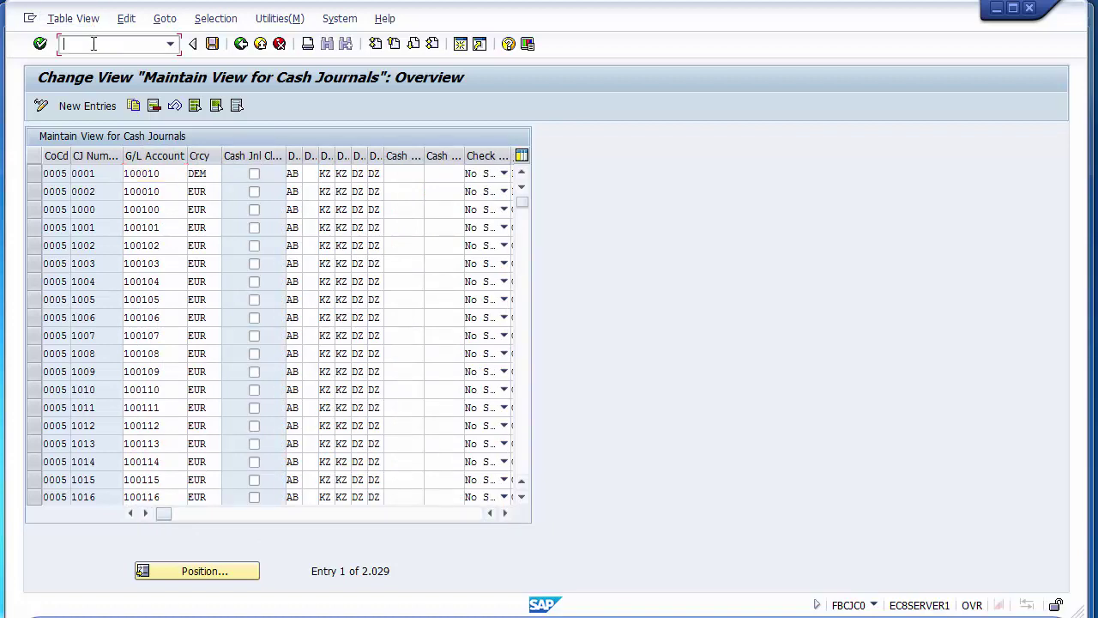
Step: Copy petty cash journals 0005/0001 and 0005/0002 as new entries
click(34, 173)
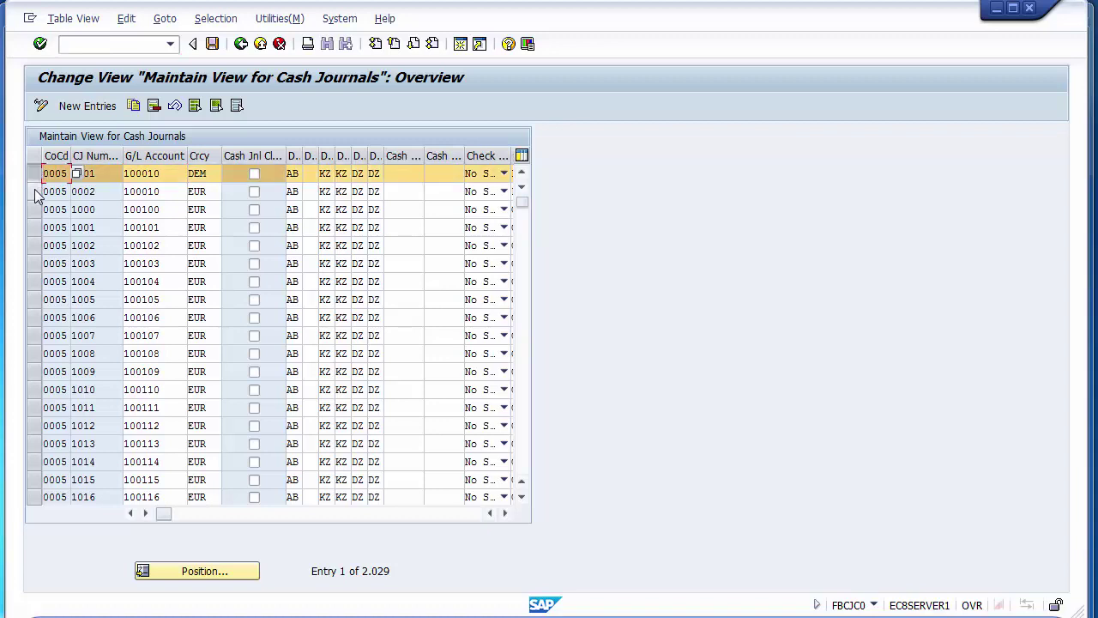
click(35, 191)
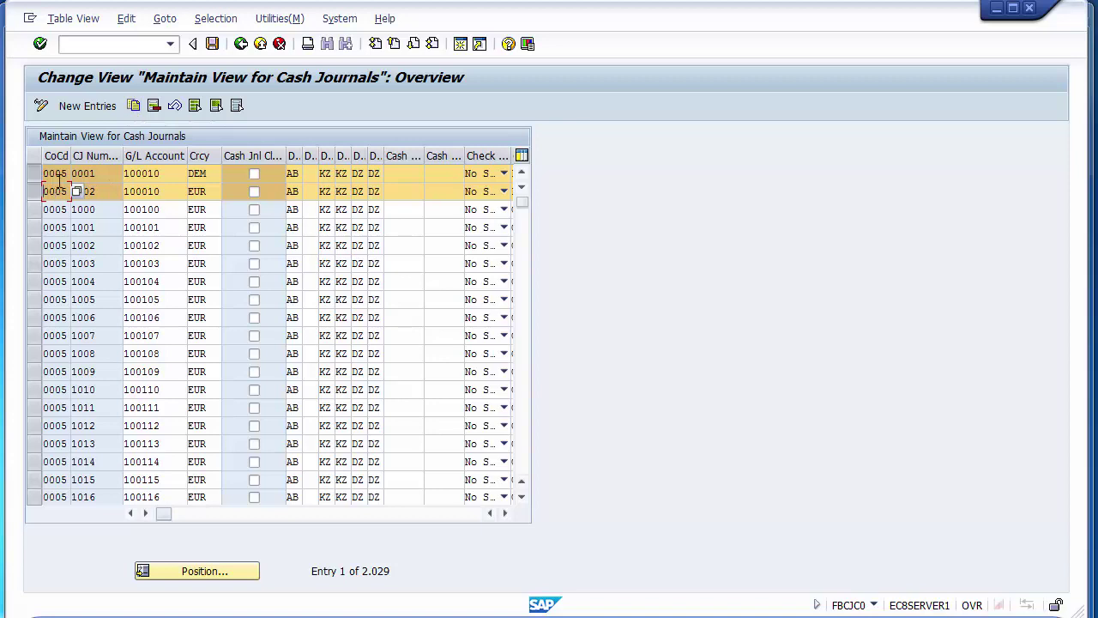
click(134, 110)
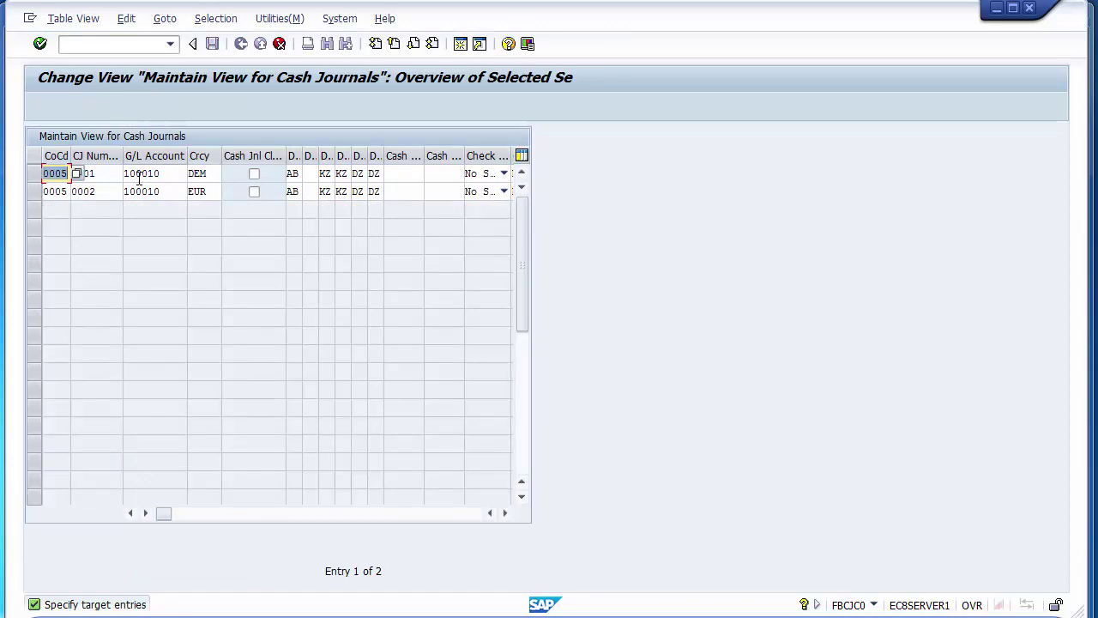
Step: Change the first copy's company code from 0005 to 1200 and clear the second's
click(100, 174)
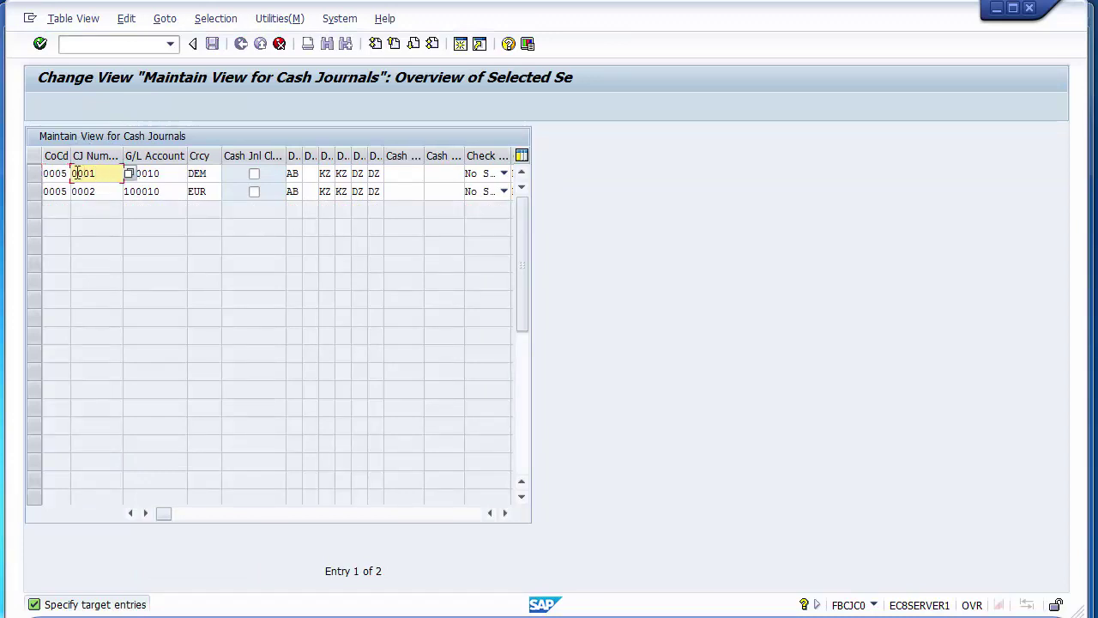
click(61, 174)
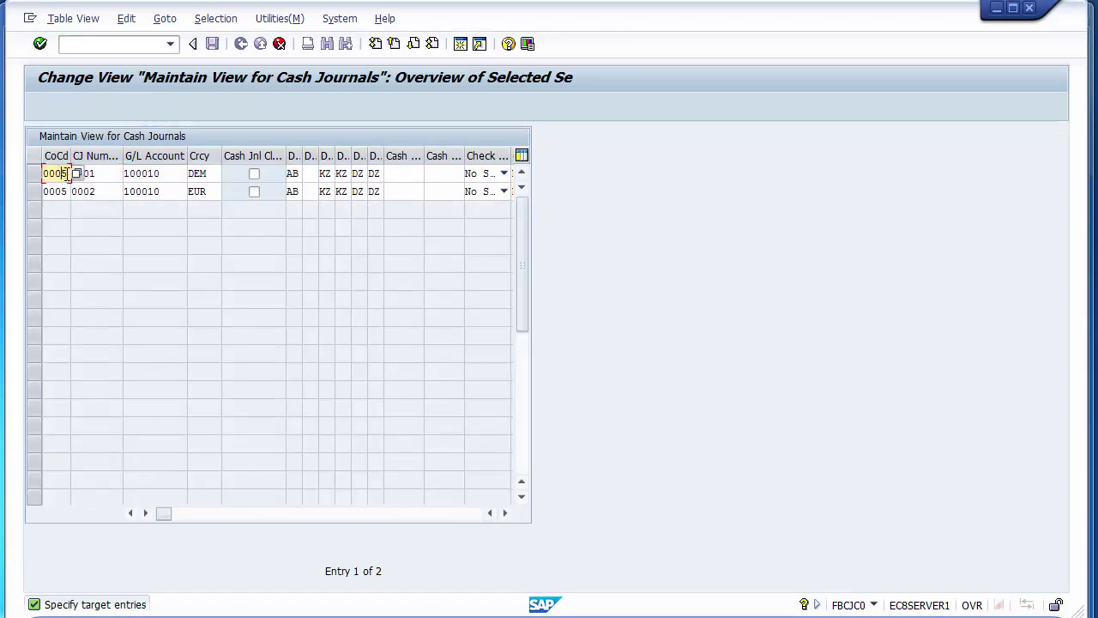
drag(71, 155, 76, 155)
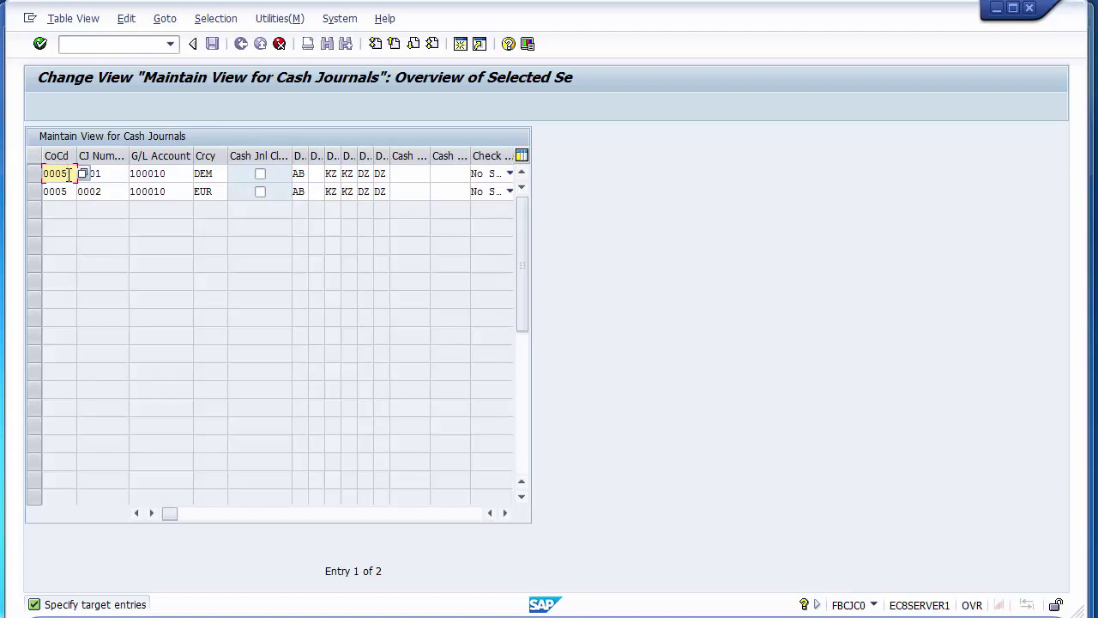
key(BackSpace)
key(BackSpace)
key(BackSpace)
text(1200)
key(Down)
key(BackSpace)
key(BackSpace)
key(BackSpace)
key(BackSpace)
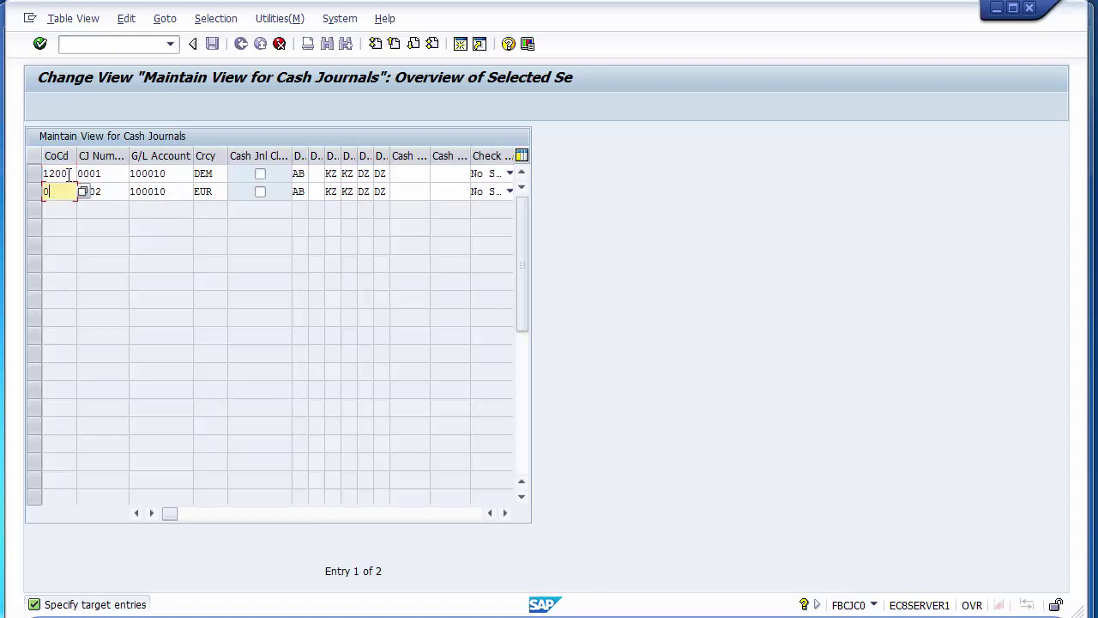
text(1200)
Step: Replace journal numbers 0001 and 0002 with 1210 and 1220
click(108, 171)
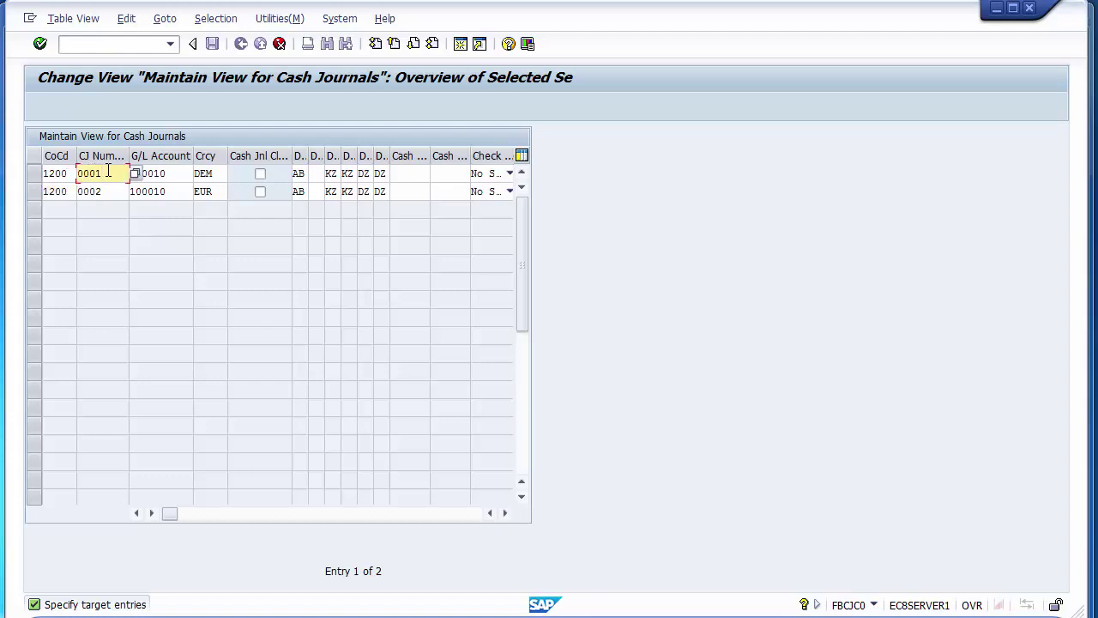
key(BackSpace)
key(BackSpace)
key(BackSpace)
key(BackSpace)
key(Down)
key(BackSpace)
key(BackSpace)
key(BackSpace)
key(BackSpace)
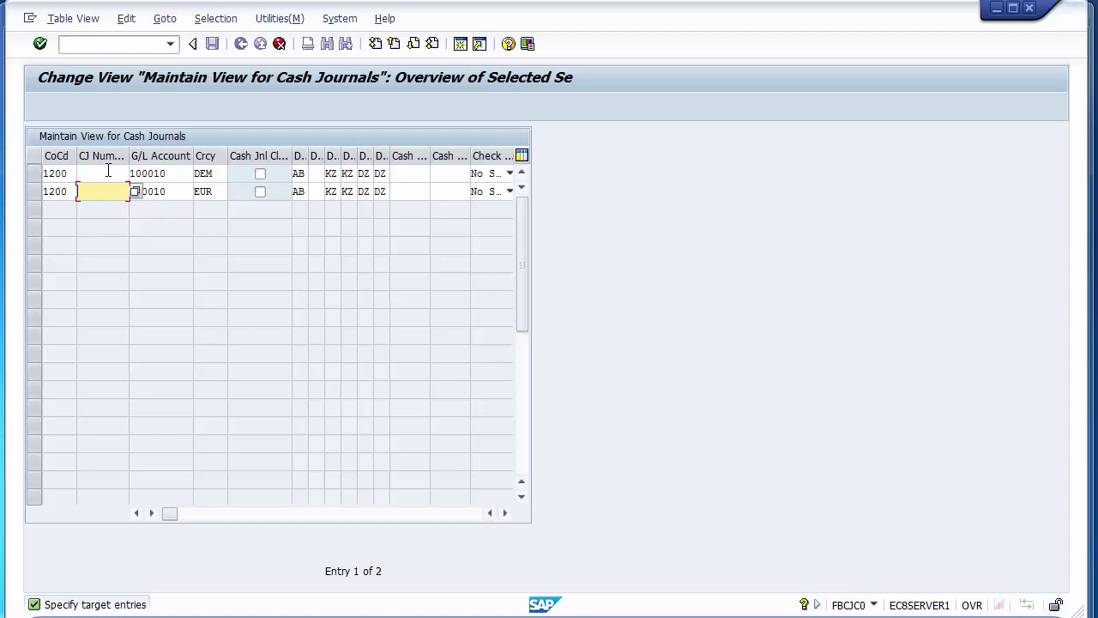
click(108, 171)
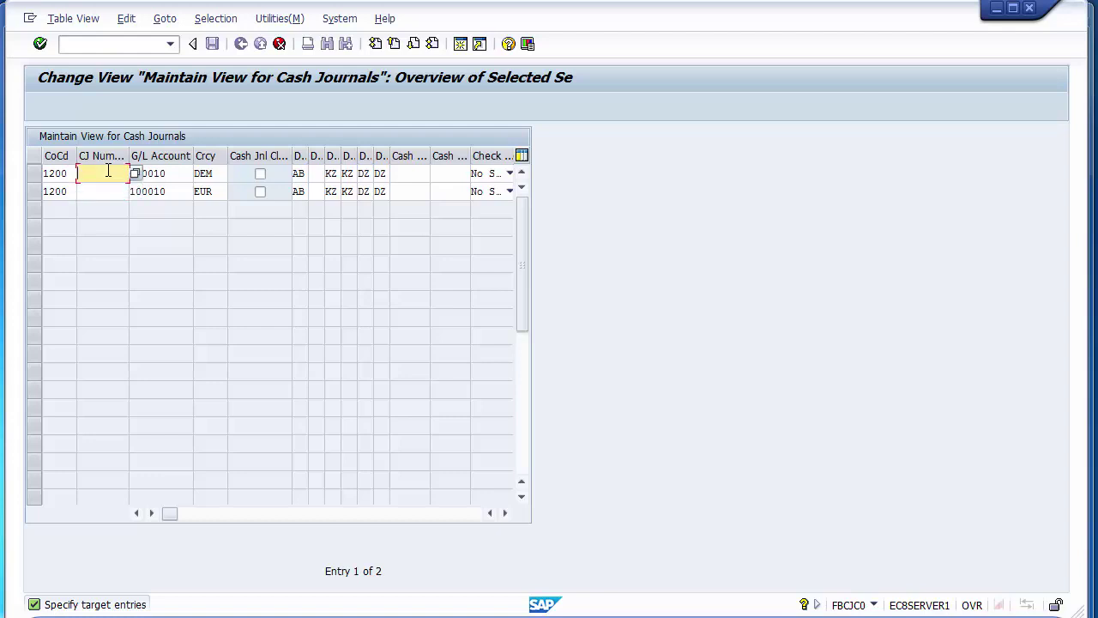
text(1210)
key(Down)
text(1)
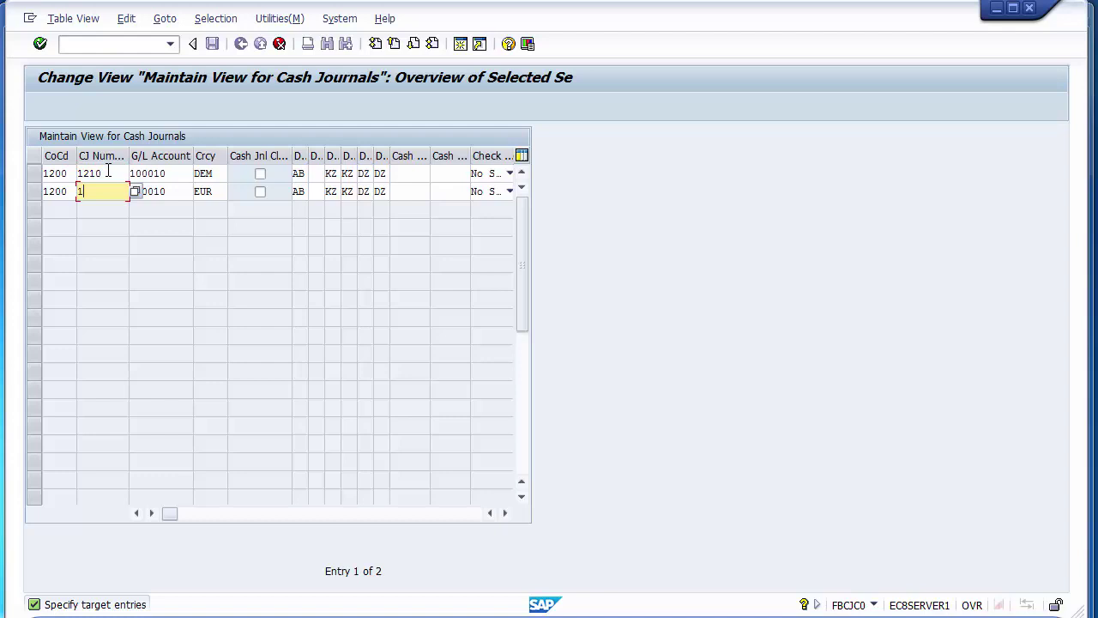
text(220)
Step: Check the new journal numbers 1210 and 1220
click(118, 172)
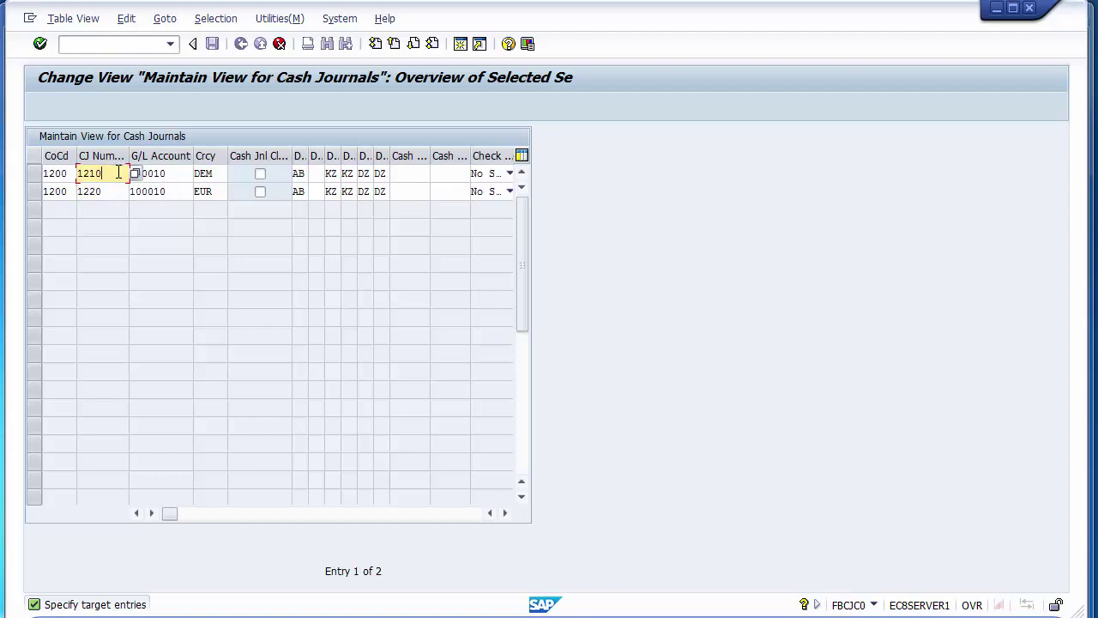
click(119, 187)
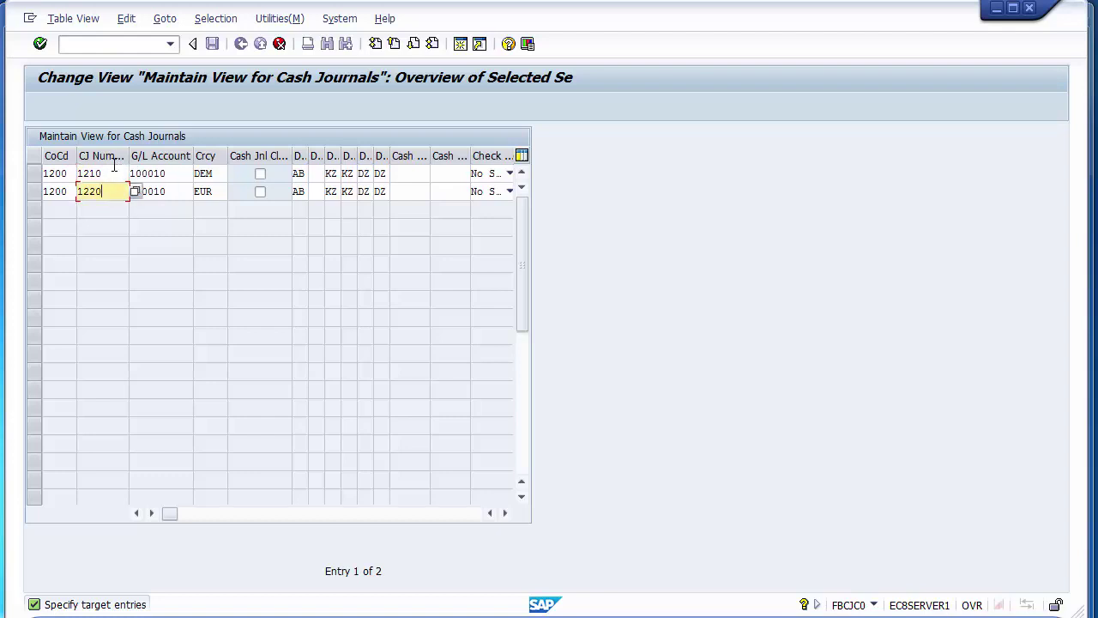
click(114, 171)
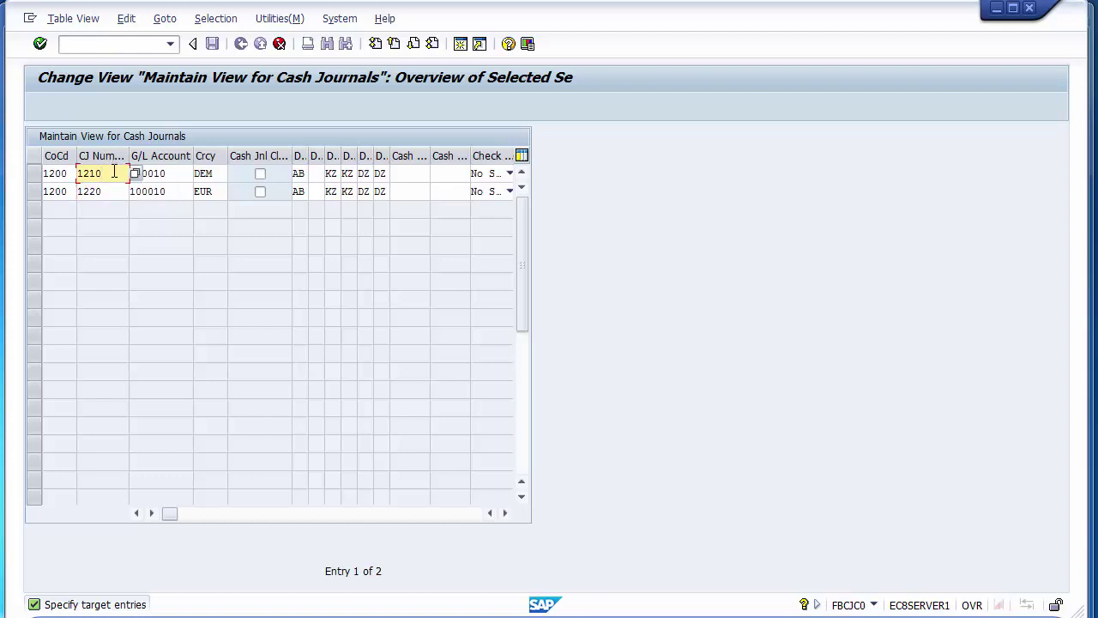
click(114, 188)
click(114, 174)
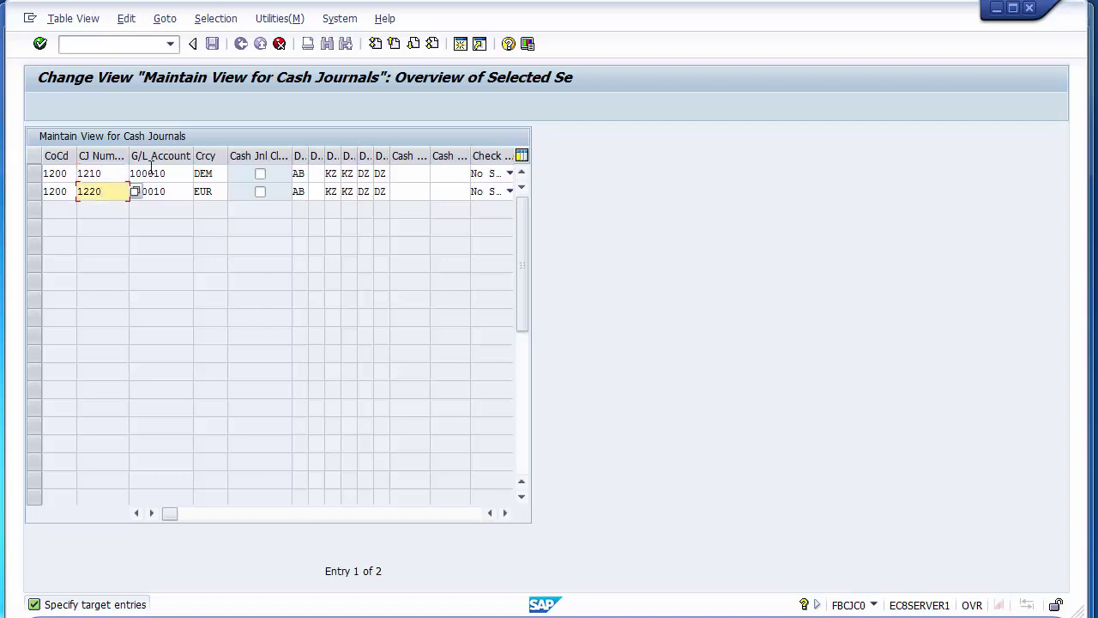
Step: Clear G/L account 100010 from journals 1210 and 1220
click(179, 173)
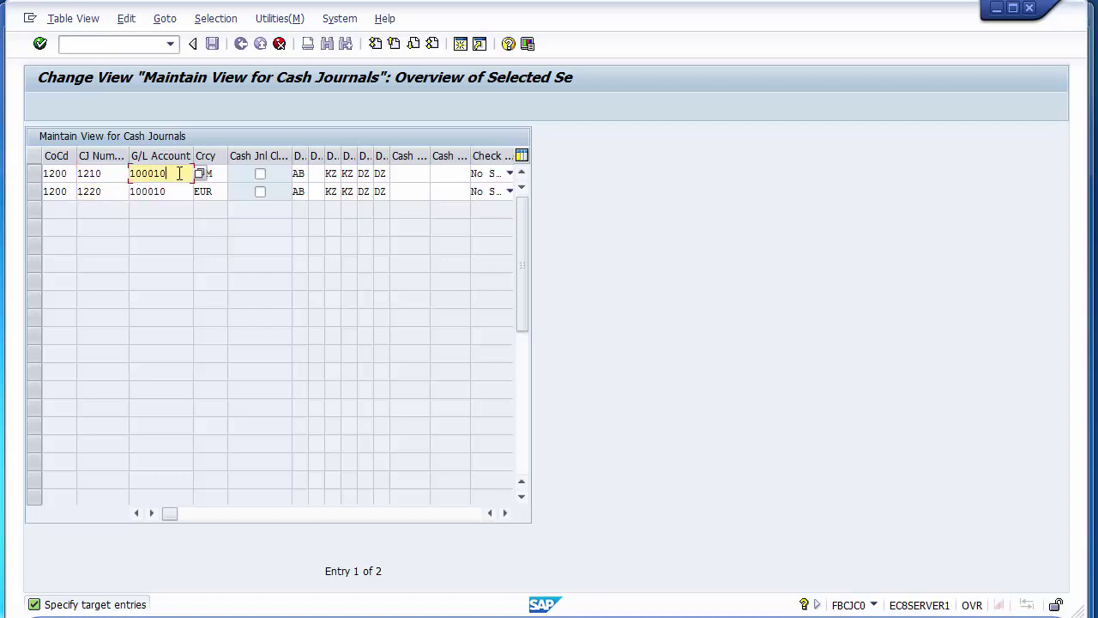
key(BackSpace)
key(BackSpace)
key(BackSpace)
key(BackSpace)
key(BackSpace)
key(BackSpace)
key(Down)
key(BackSpace)
key(BackSpace)
key(BackSpace)
key(BackSpace)
key(BackSpace)
key(BackSpace)
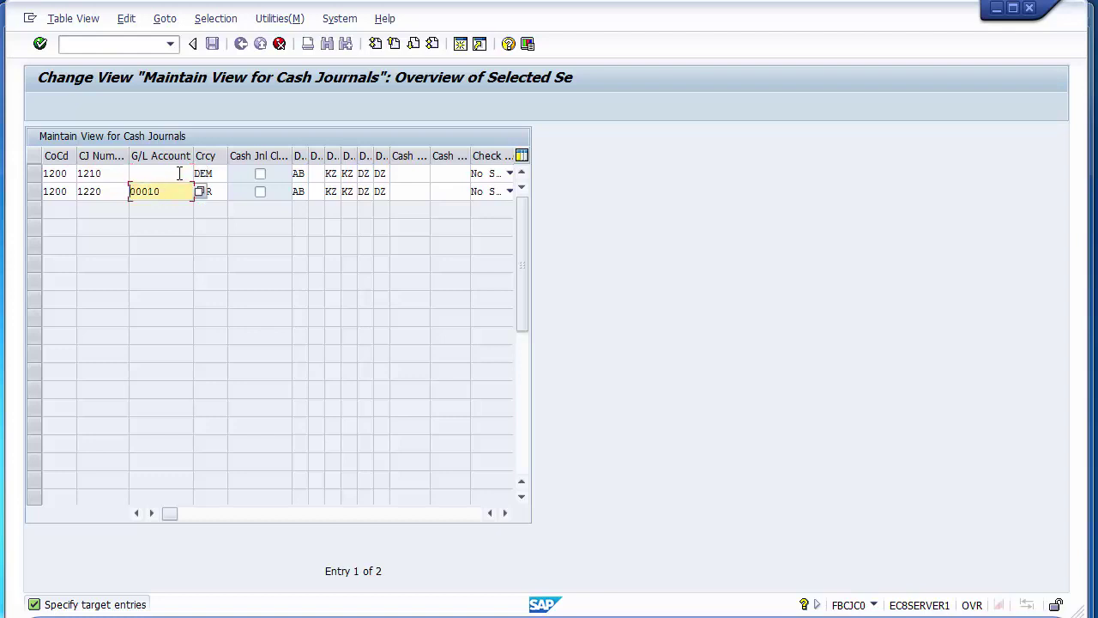
Step: Assign G/L account 100002 Cash Account to journal 1210 via search and paste it into 1220
click(165, 174)
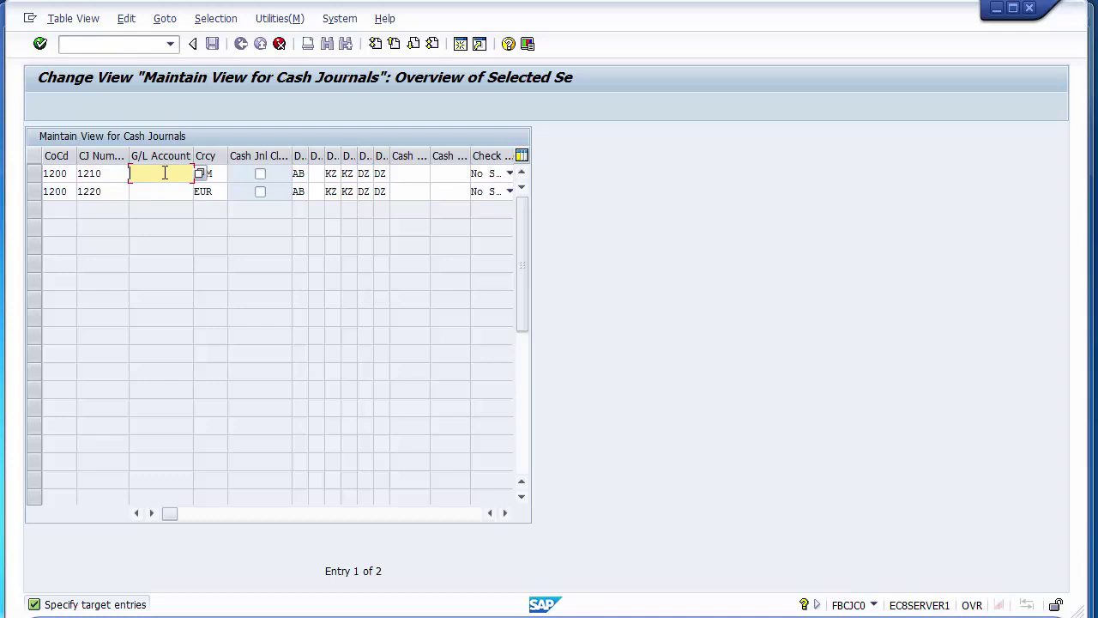
key(Return)
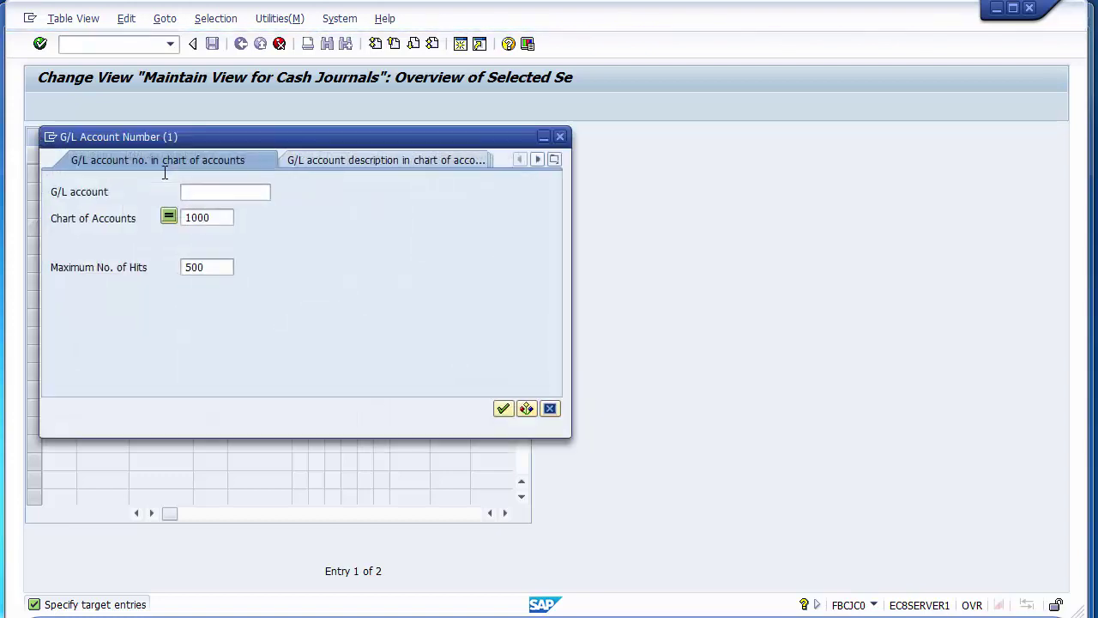
click(504, 408)
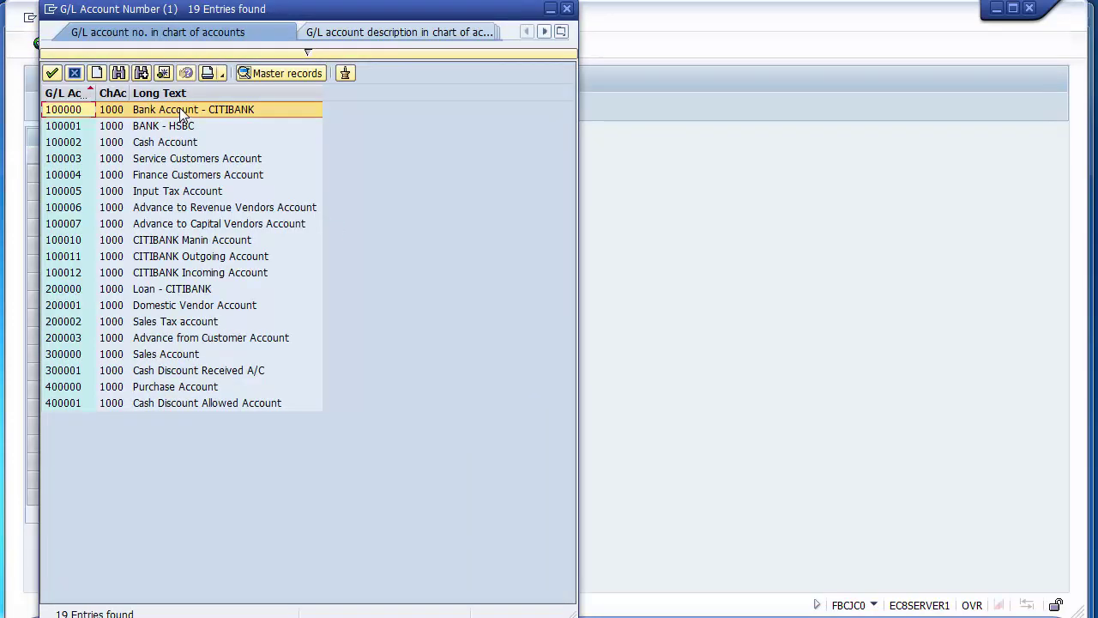
click(164, 144)
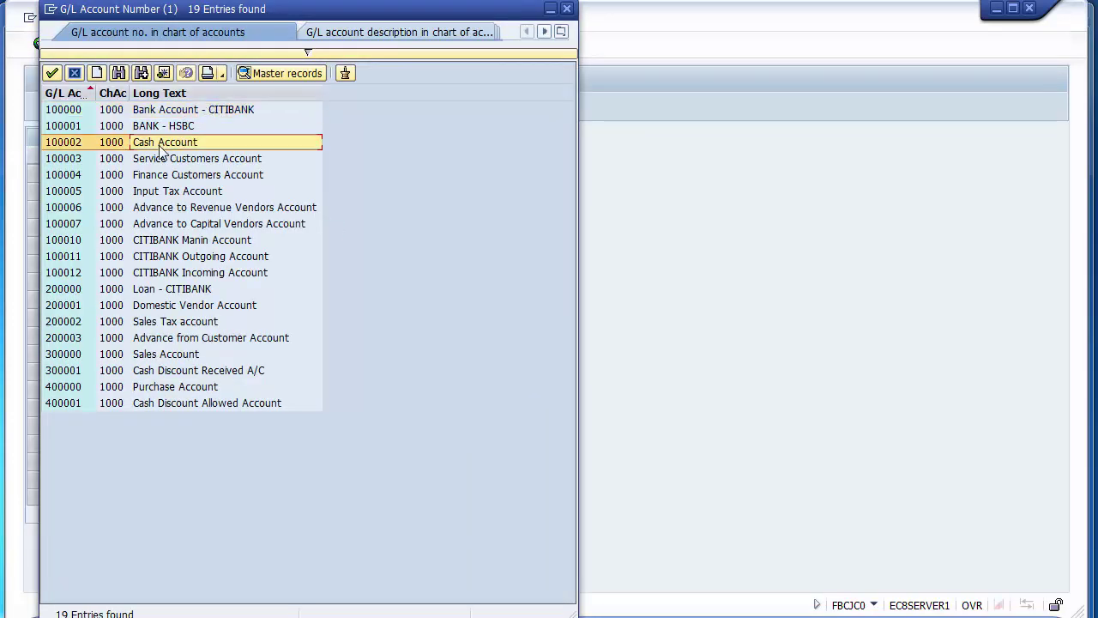
double_click(72, 148)
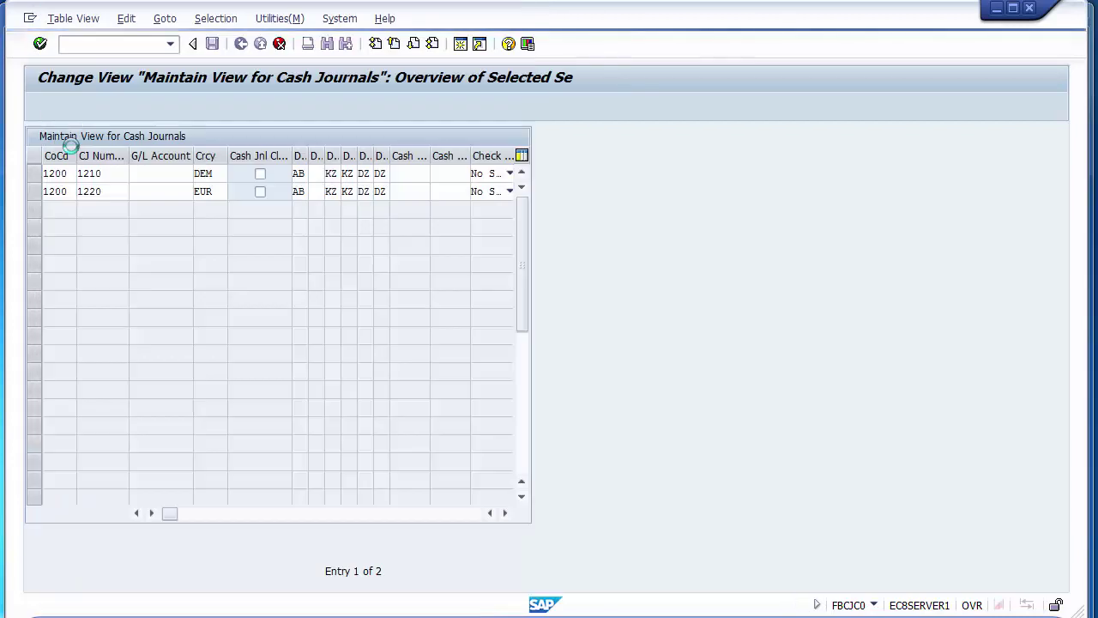
click(158, 193)
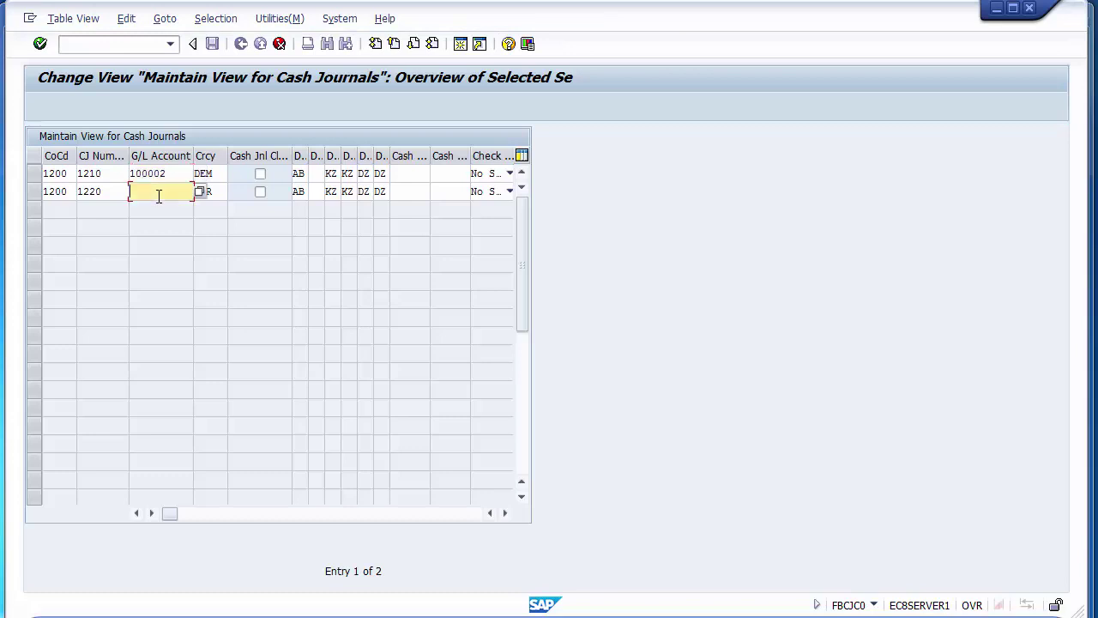
text(100002)
click(219, 172)
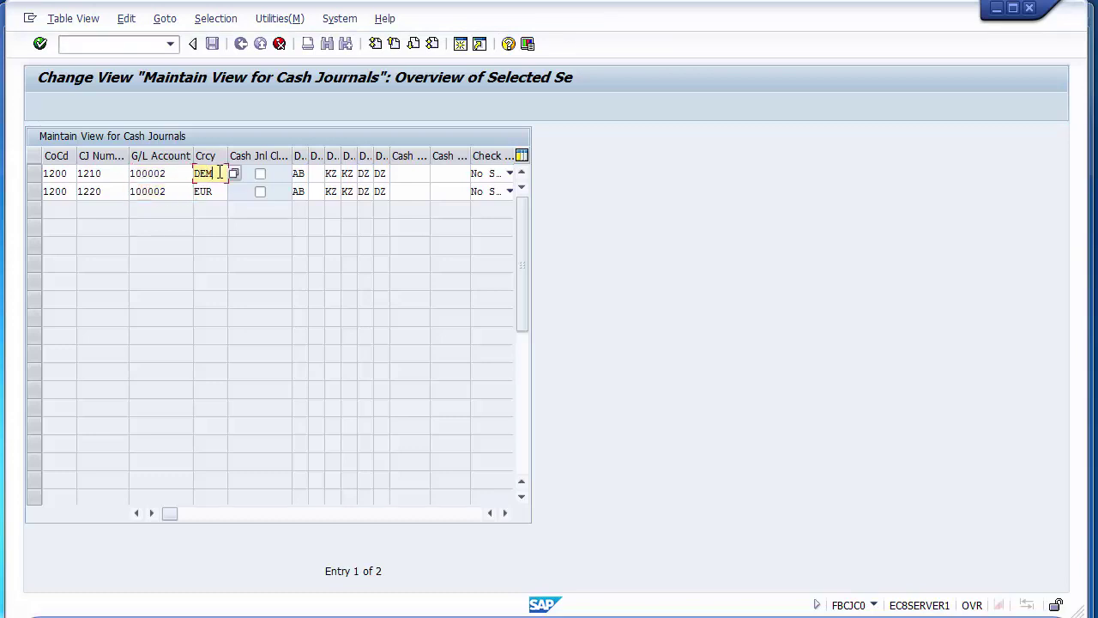
Step: Replace journal 1210's currency DEM with USD, clear 1220's EUR, and toggle 1210's Cash Jnl Closed flag
key(BackSpace)
key(BackSpace)
key(BackSpace)
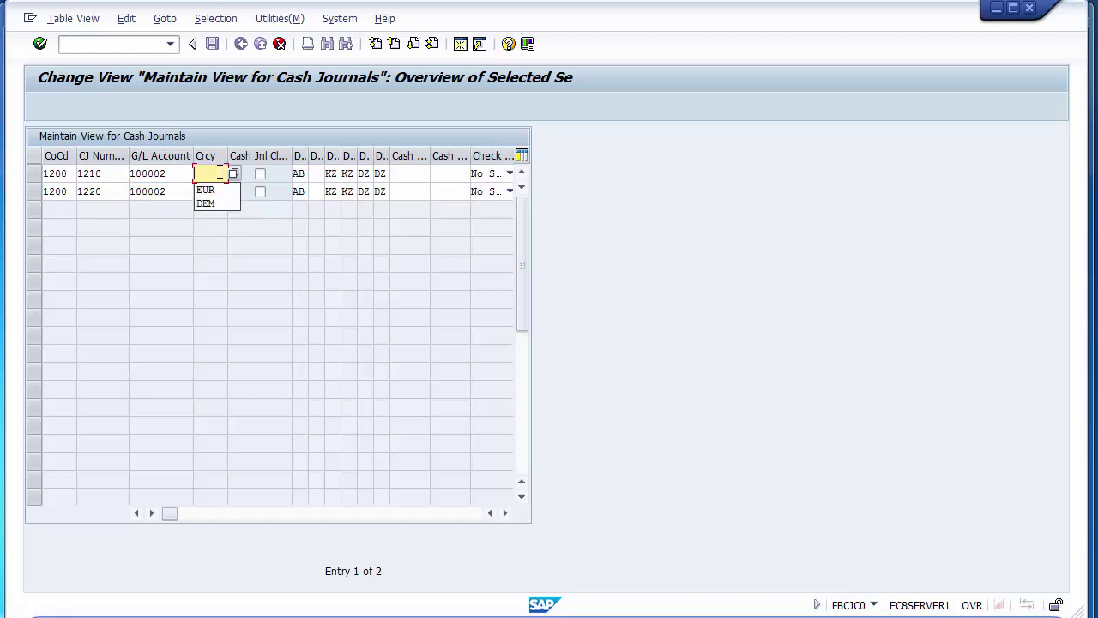
text(US)
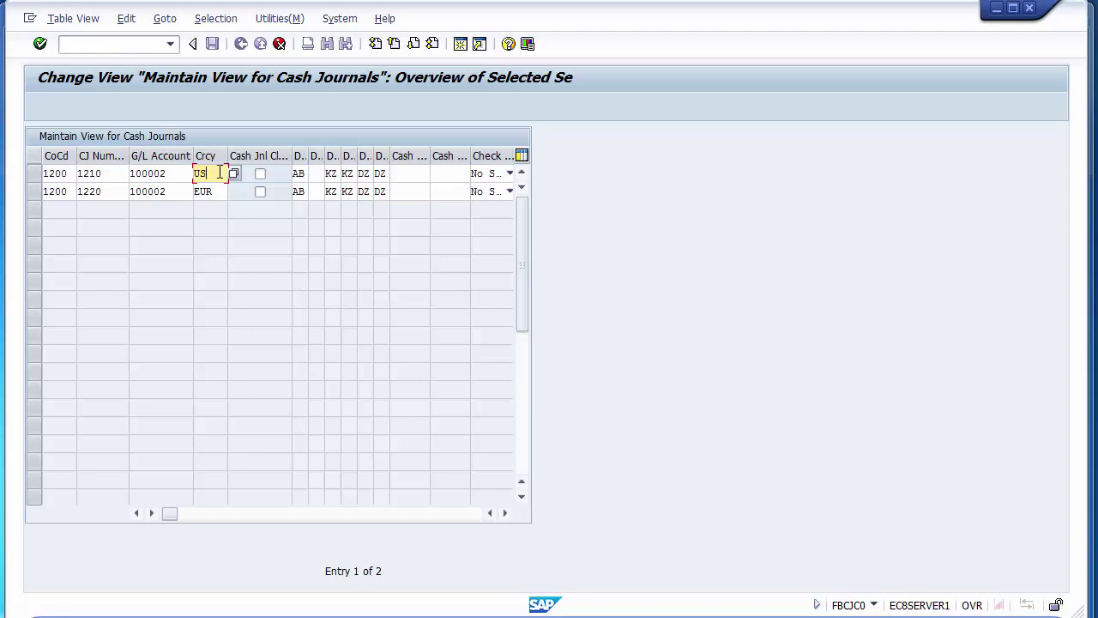
text(D)
key(Down)
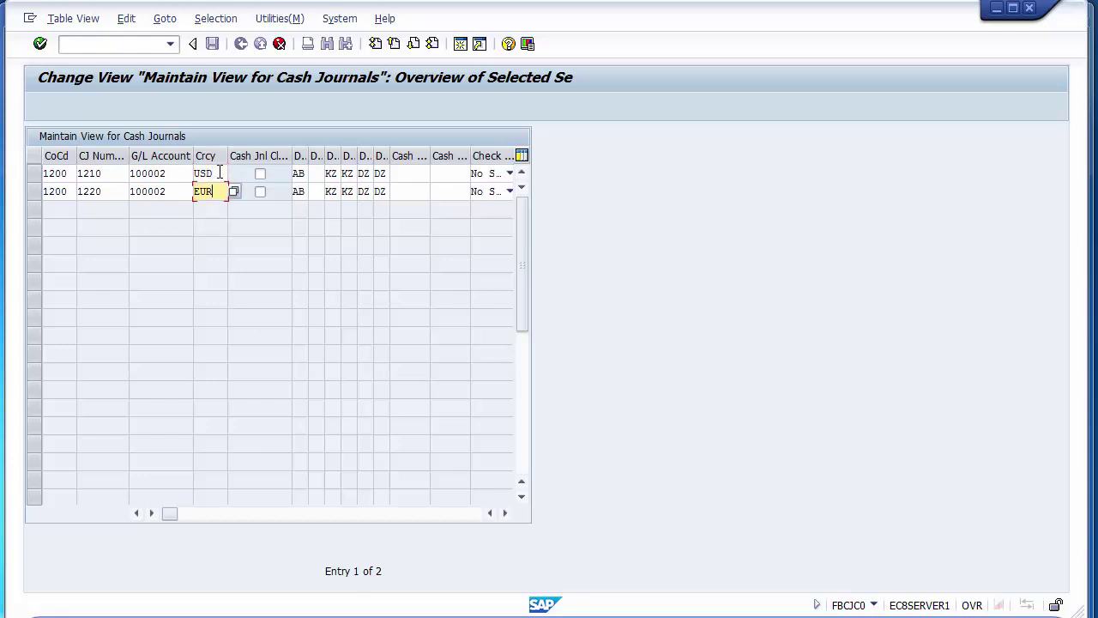
key(BackSpace)
key(BackSpace)
key(BackSpace)
text(USD)
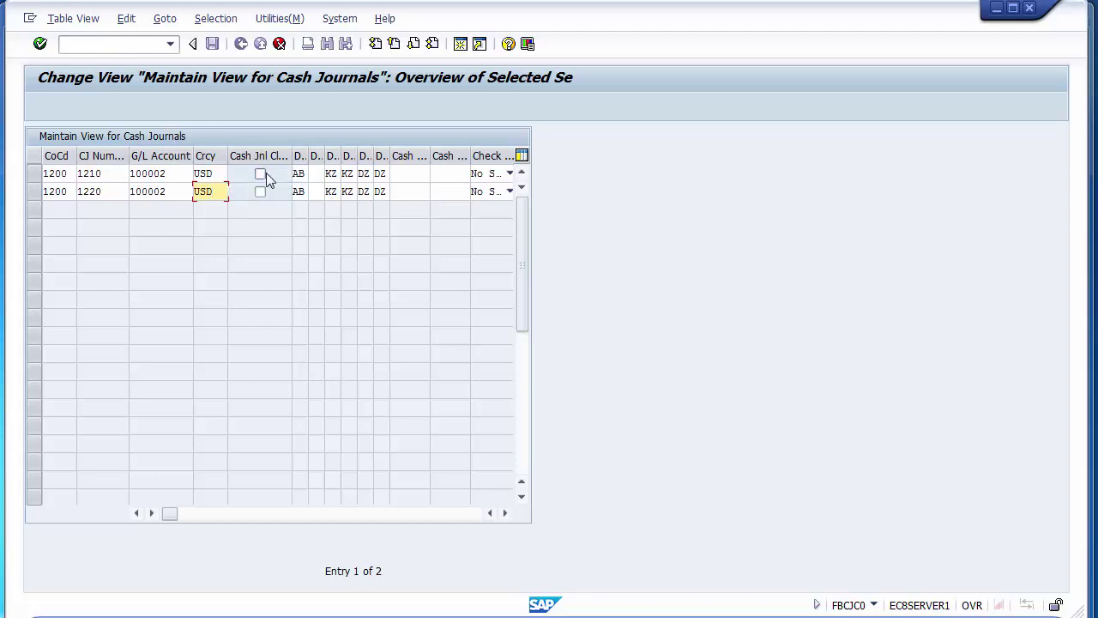
click(261, 174)
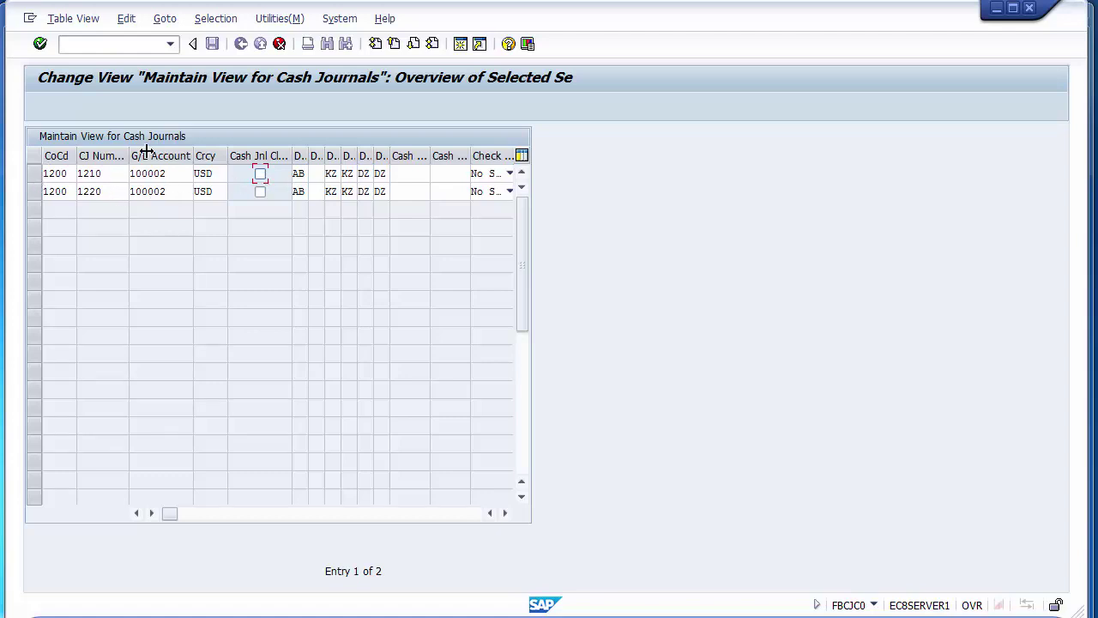
click(274, 175)
click(299, 174)
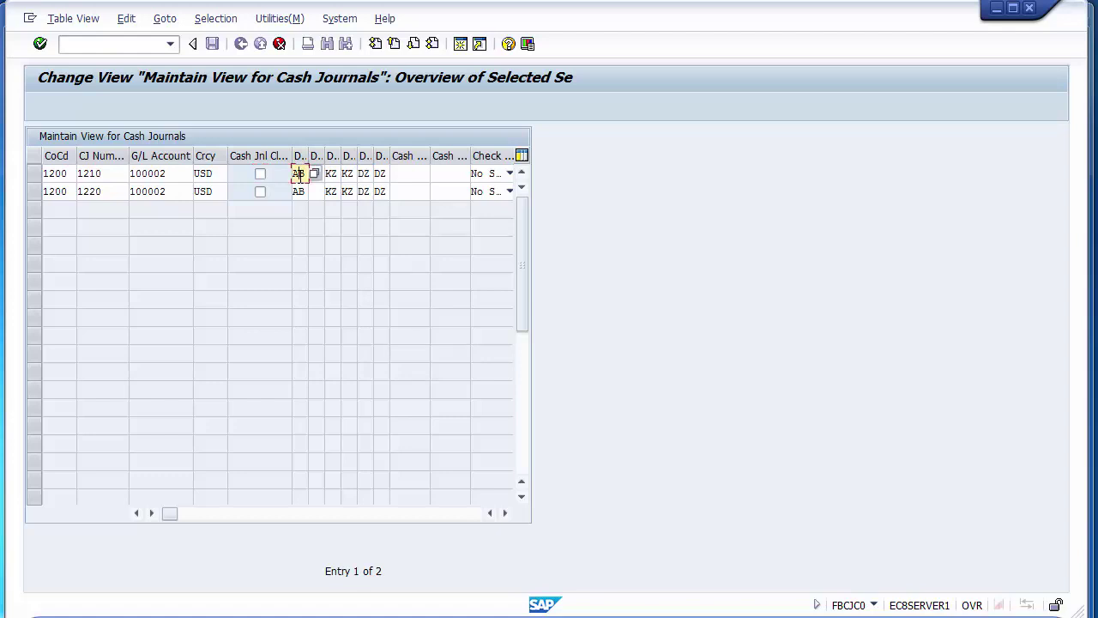
click(298, 191)
click(330, 174)
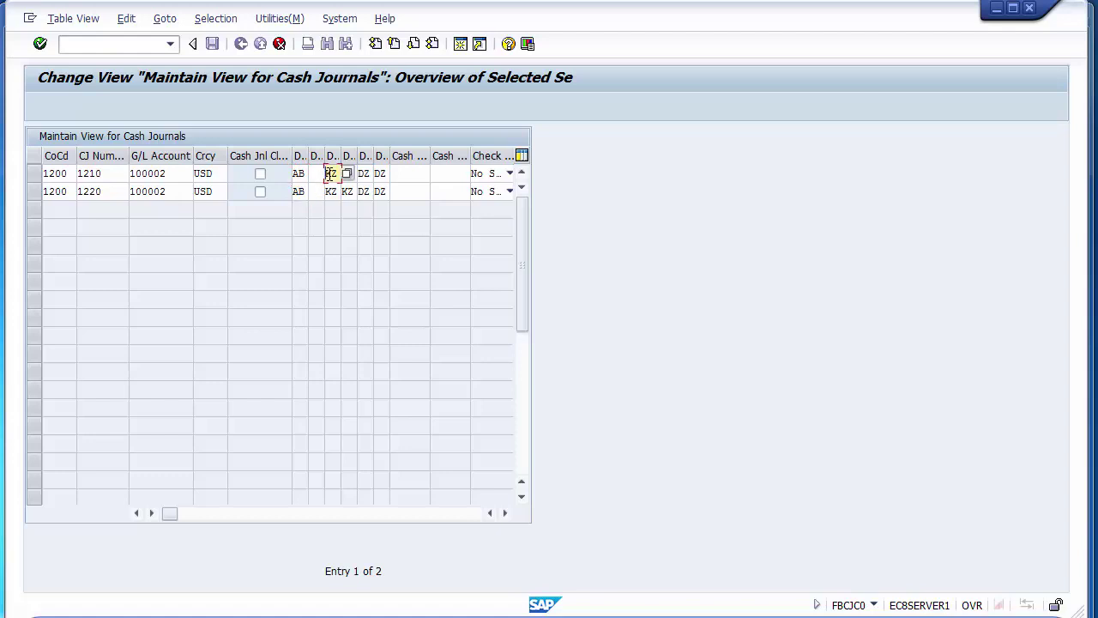
click(331, 191)
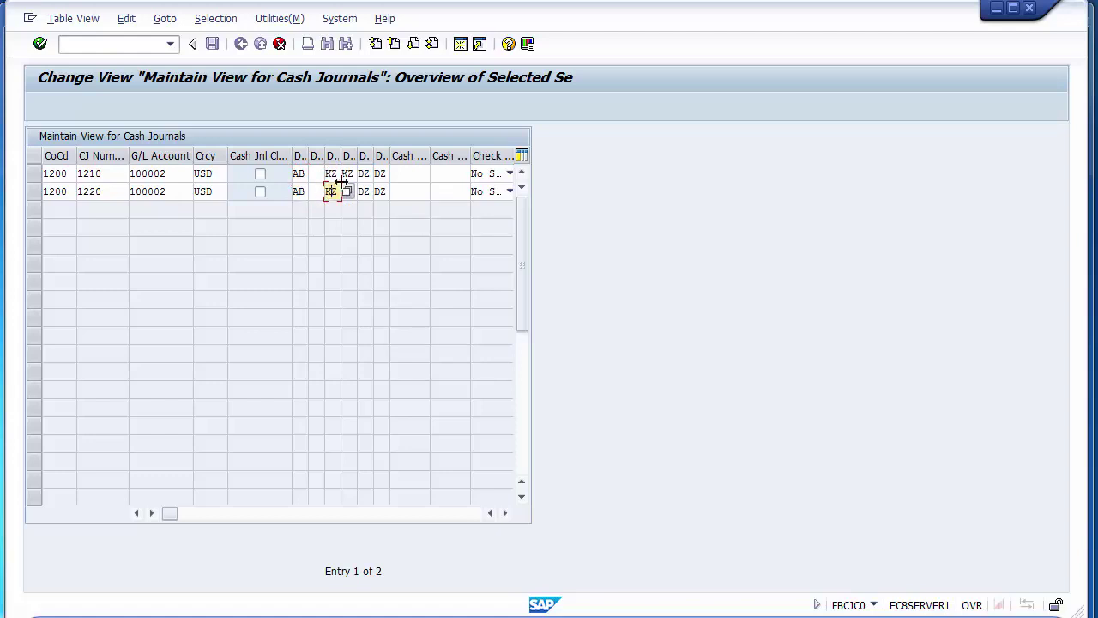
click(350, 173)
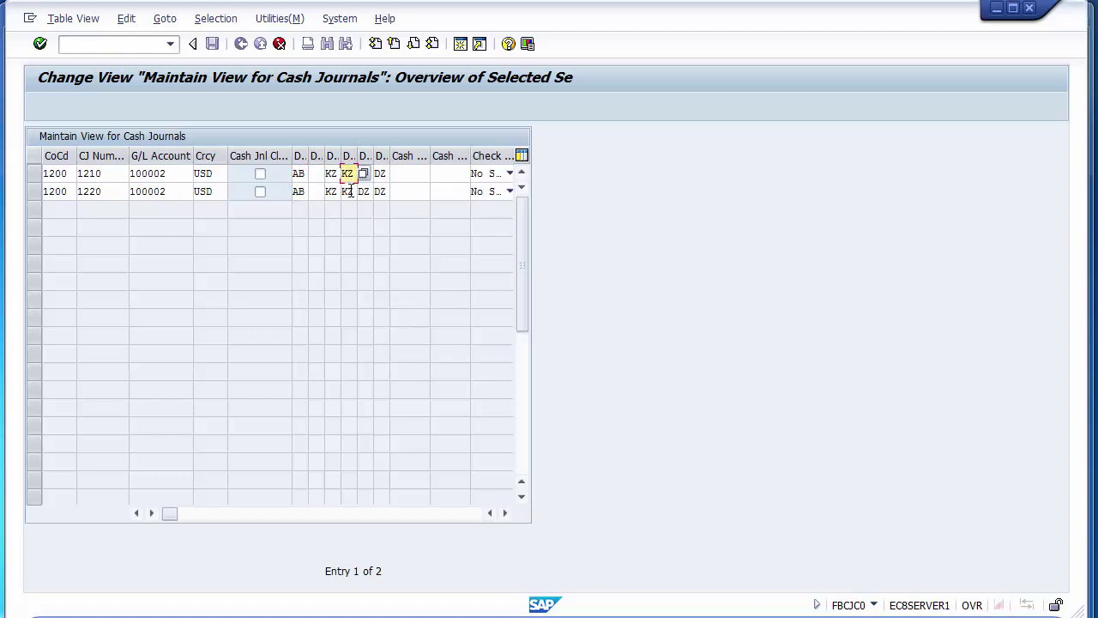
click(348, 190)
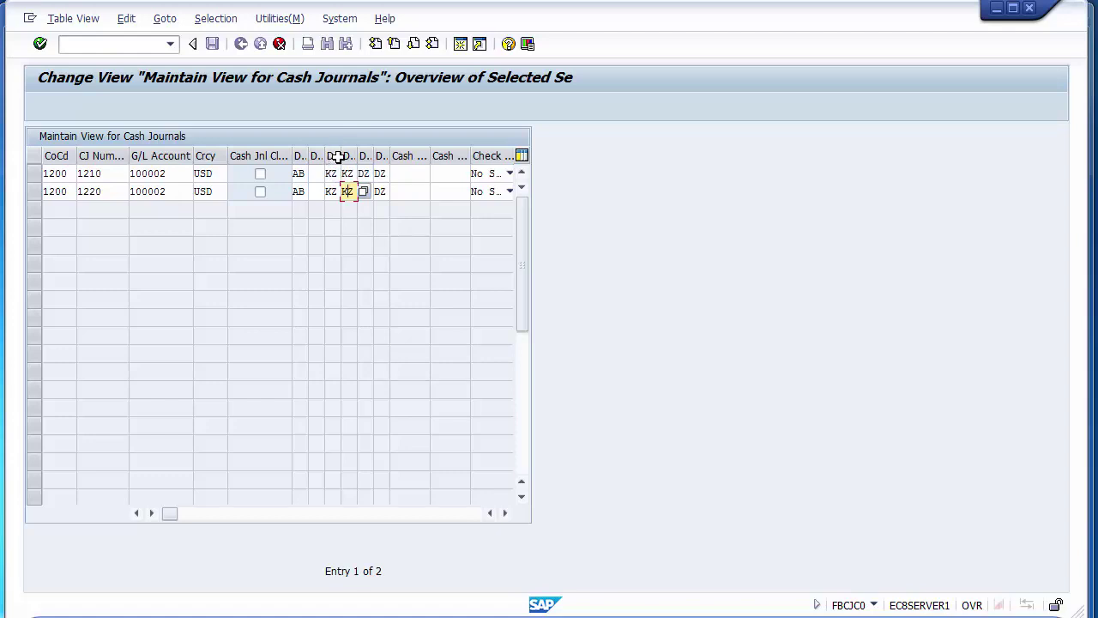
click(364, 190)
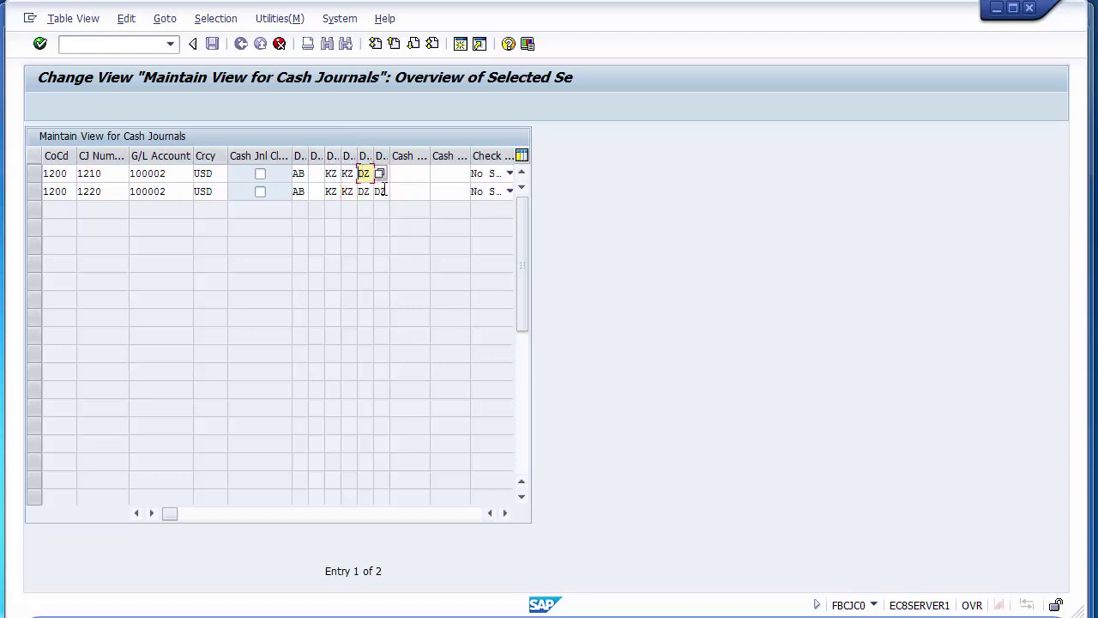
click(381, 190)
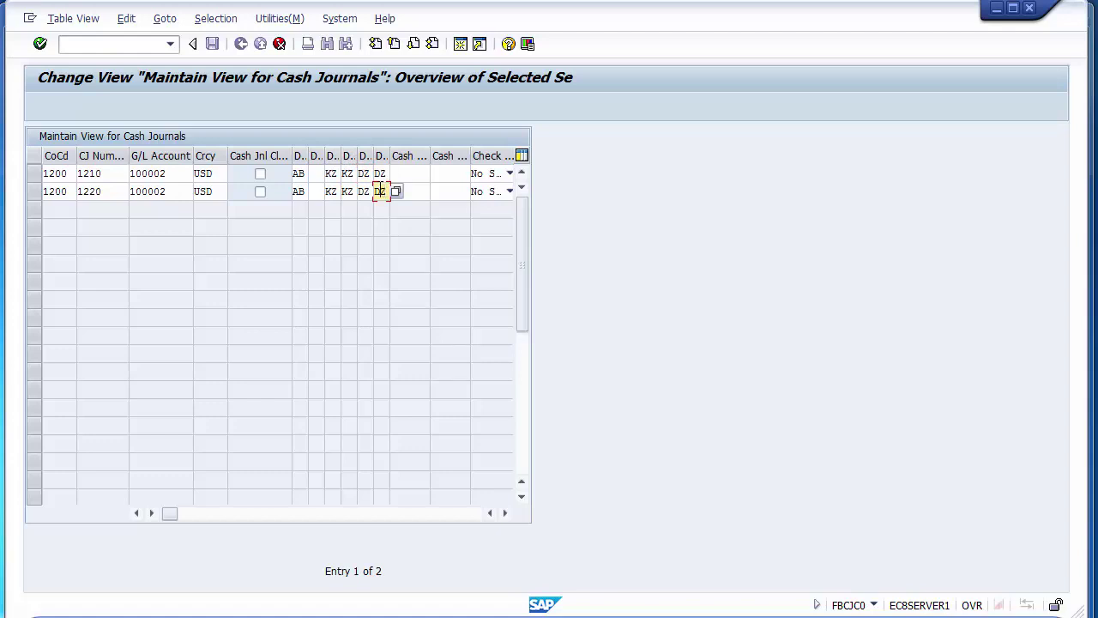
click(506, 513)
click(505, 513)
click(506, 513)
click(505, 513)
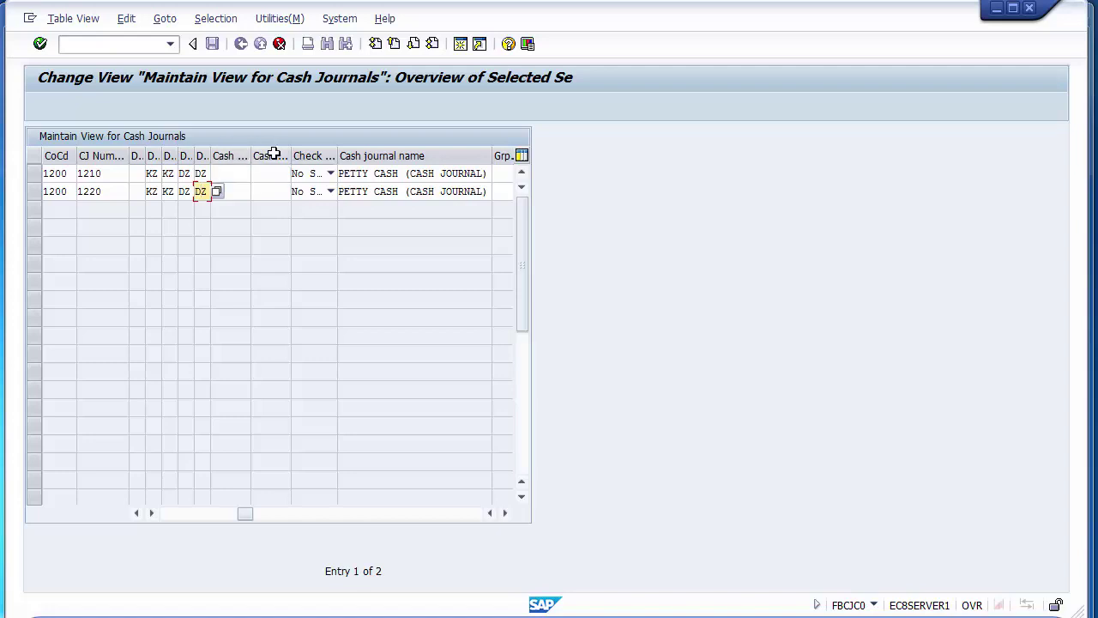
click(329, 175)
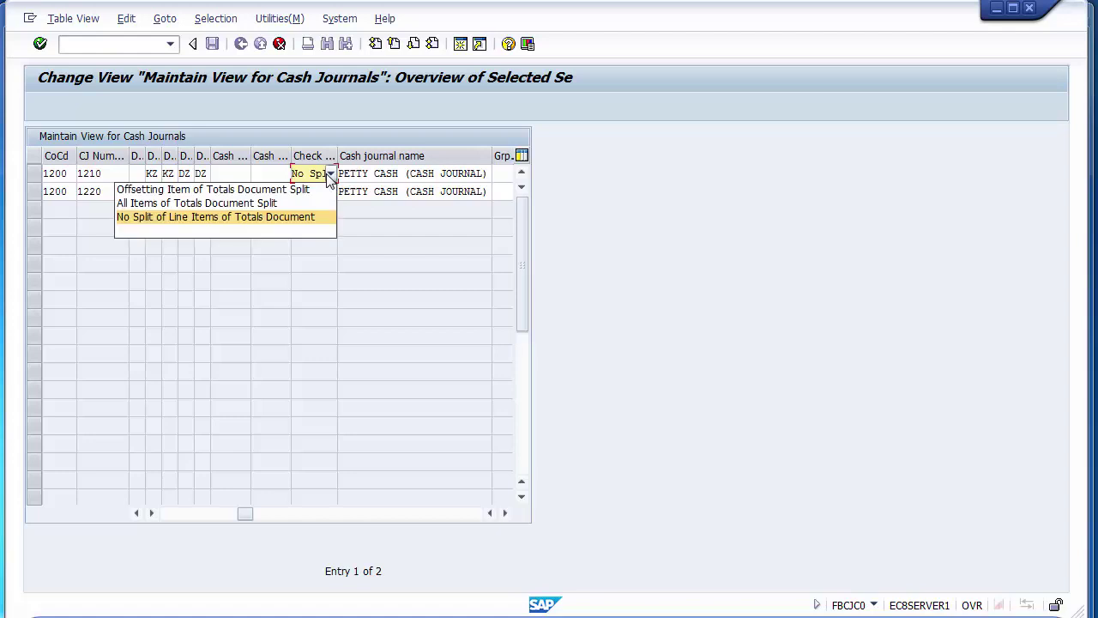
click(330, 175)
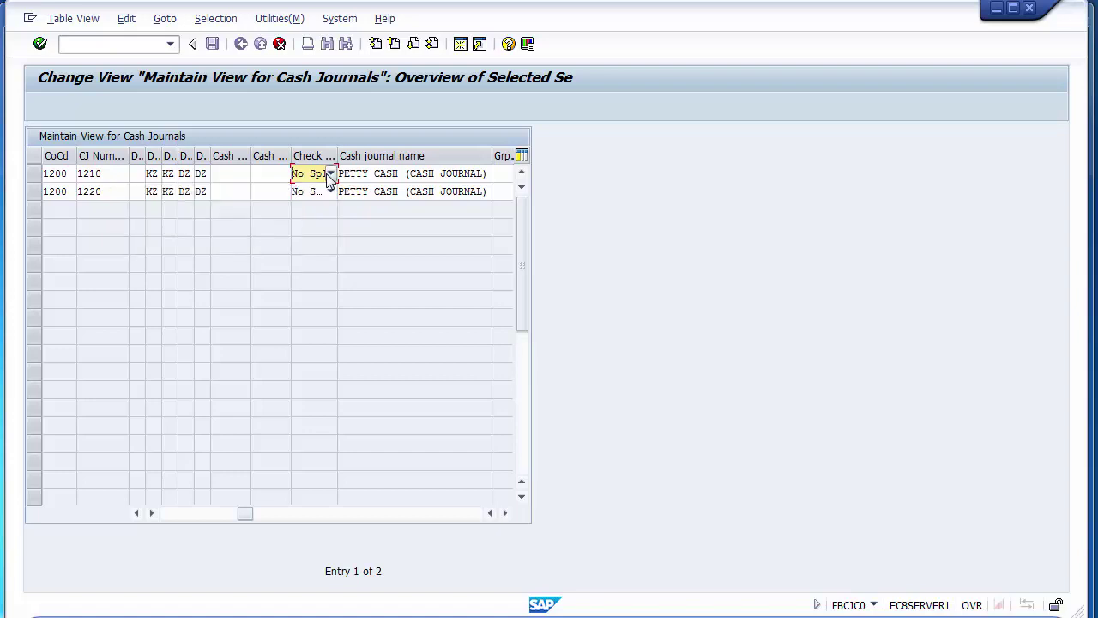
click(409, 175)
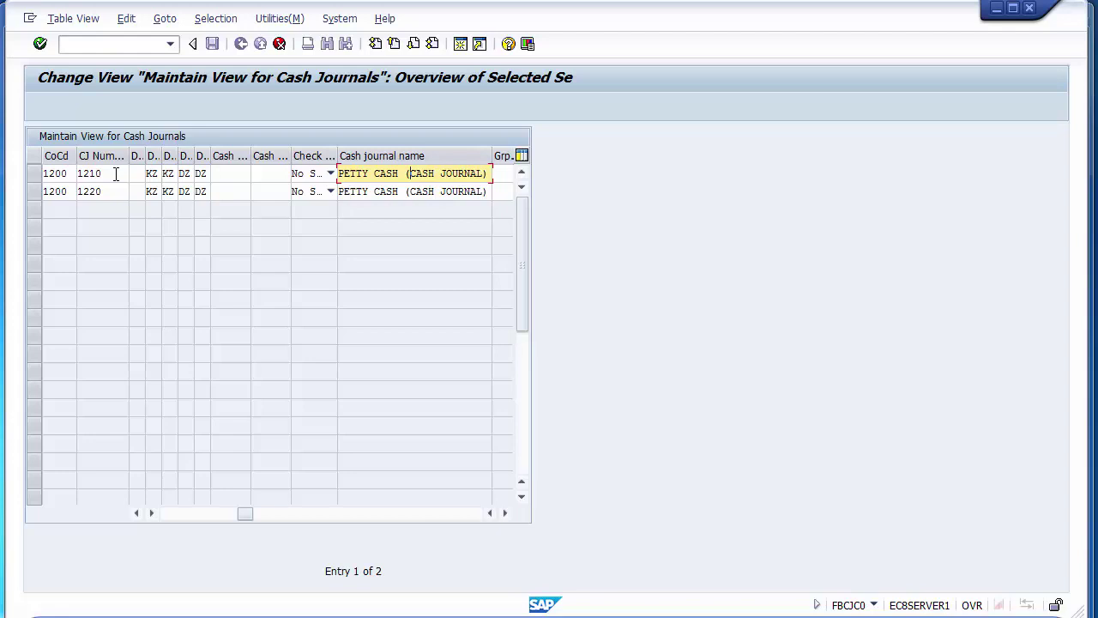
Step: Rename journal 1210 to PETTY CASH (Branch 1) and copy the suffix
key(BackSpace)
key(BackSpace)
key(BackSpace)
key(BackSpace)
key(BackSpace)
key(BackSpace)
key(BackSpace)
key(BackSpace)
key(BackSpace)
key(BackSpace)
key(BackSpace)
key(BackSpace)
key(BackSpace)
key(BackSpace)
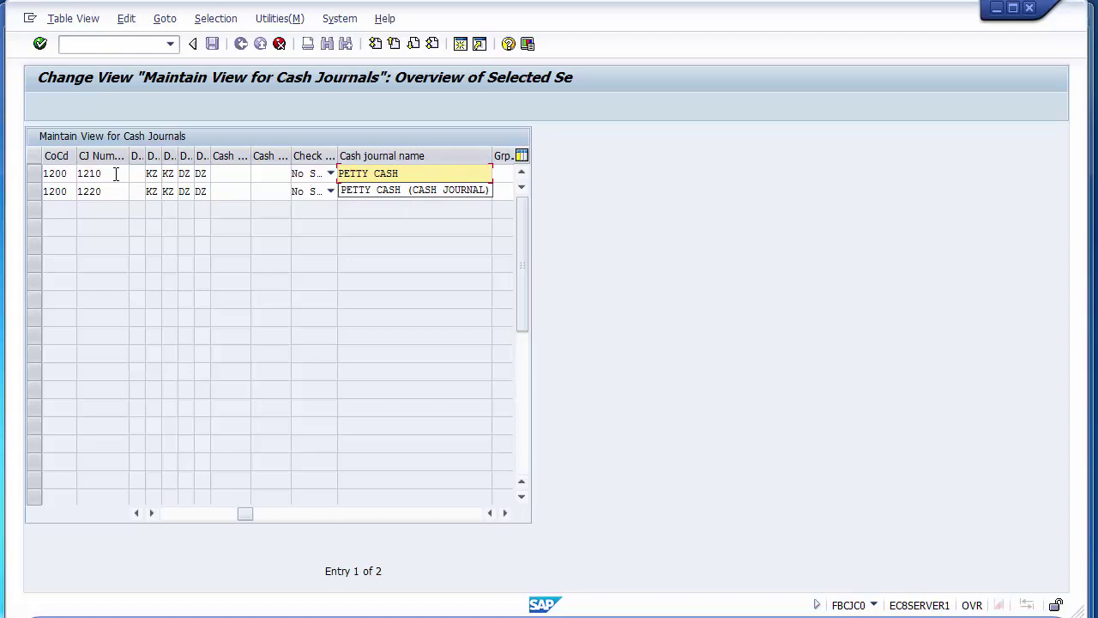
text((Branch)
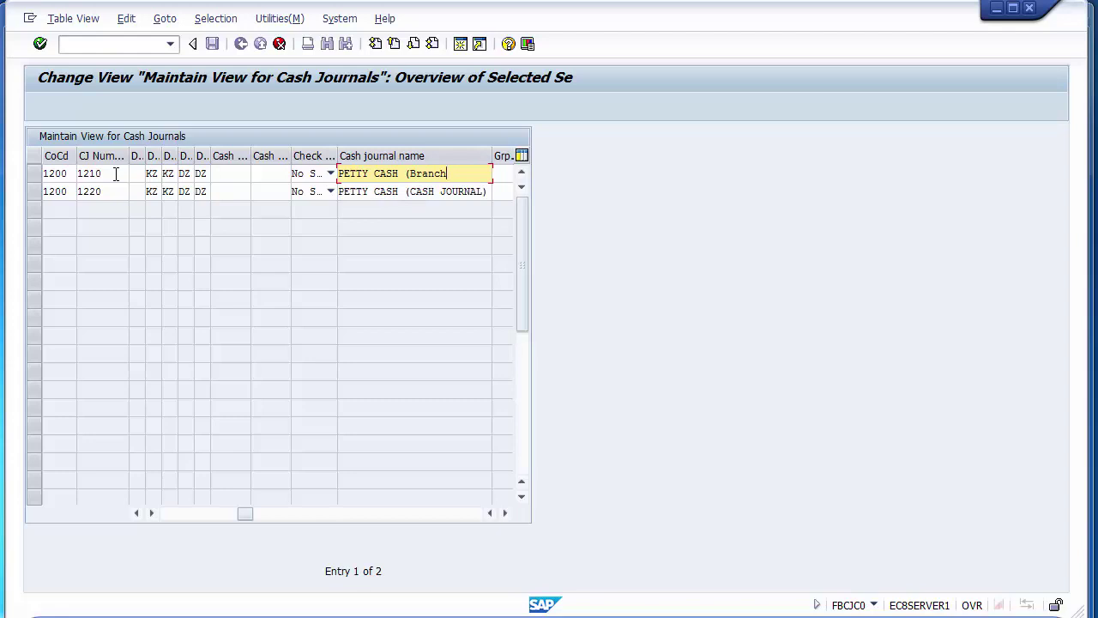
text( 1))
key(shift+Left)
key(shift+Left)
key(shift+Left)
key(shift+Left)
key(shift+Left)
key(shift+Left)
key(shift+Left)
key(shift+Left)
key(shift+Left)
key(shift+Left)
key(shift+Left)
key(shift+Left)
key(shift+Right)
key(shift+Right)
key(shift+Right)
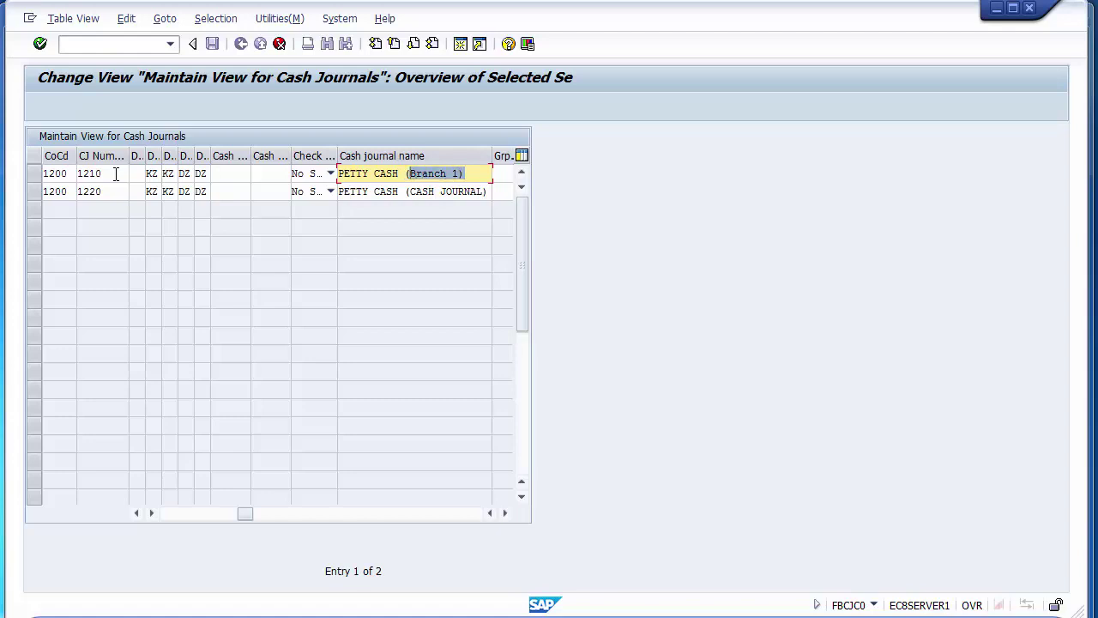
key(shift+Left)
key(ctrl+c)
key(Left)
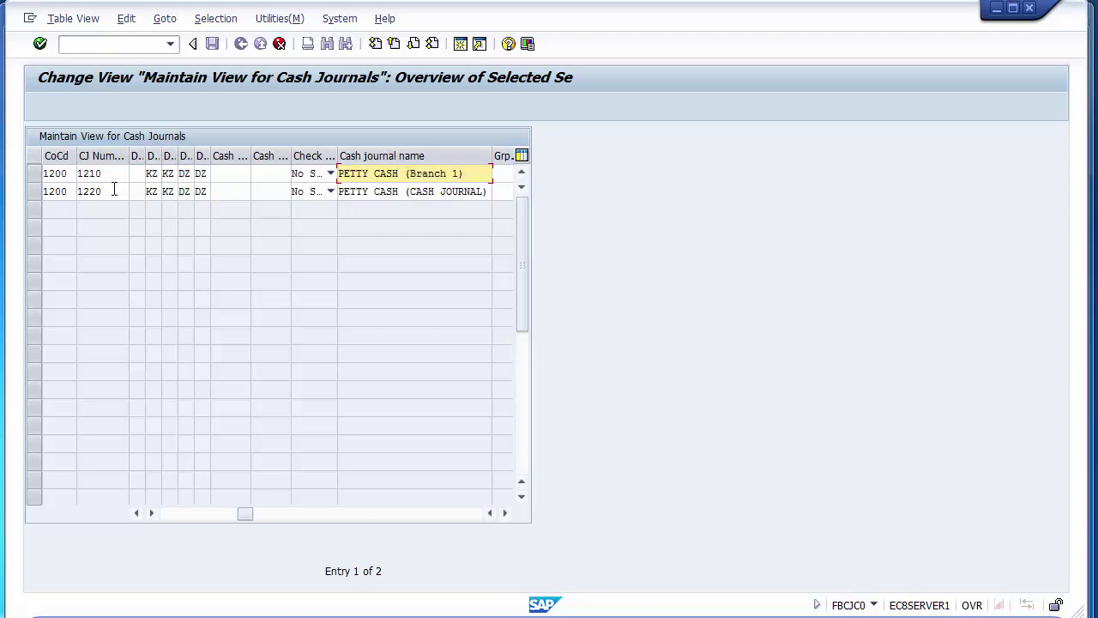
Step: Rename journal 1220 to PETTY CASH (Branch 2) and scroll the table right
drag(405, 190, 498, 190)
key(ctrl+v)
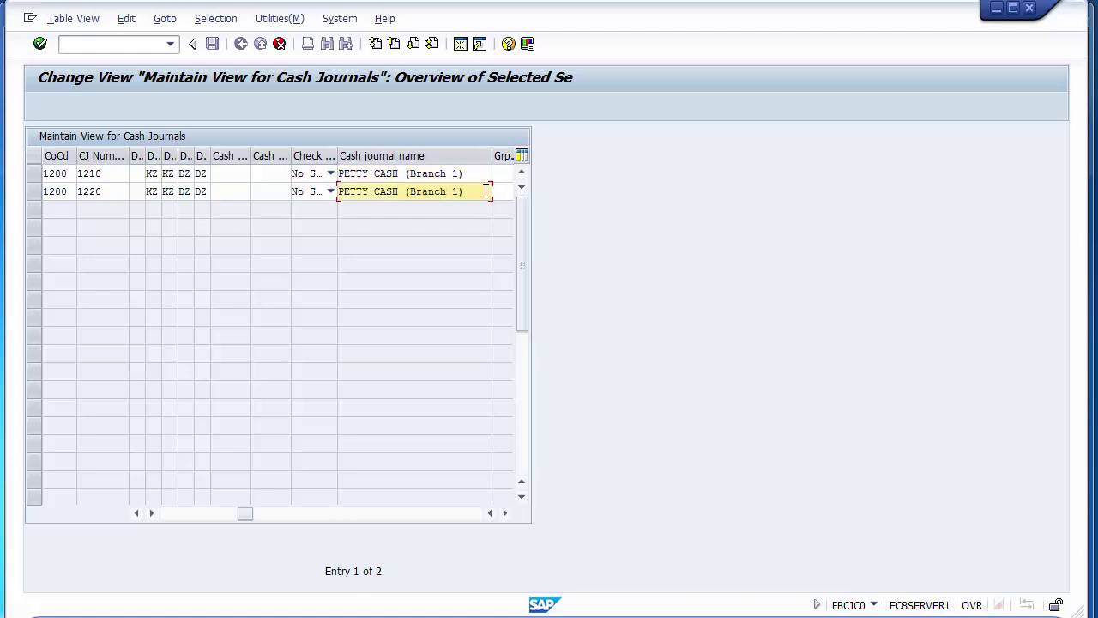
text(2)
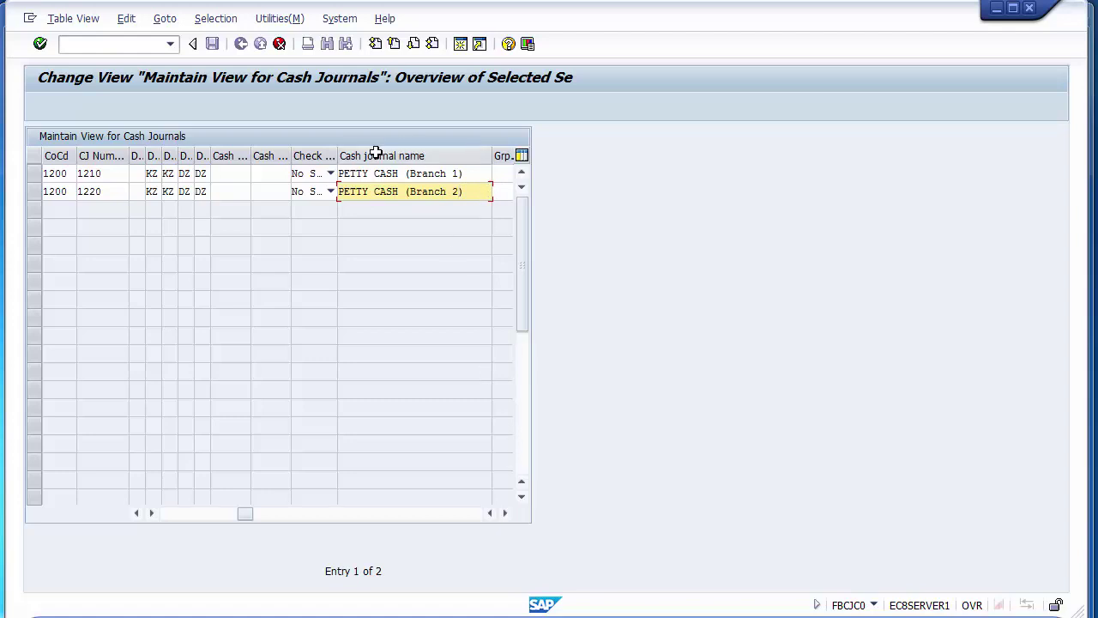
click(471, 174)
click(471, 193)
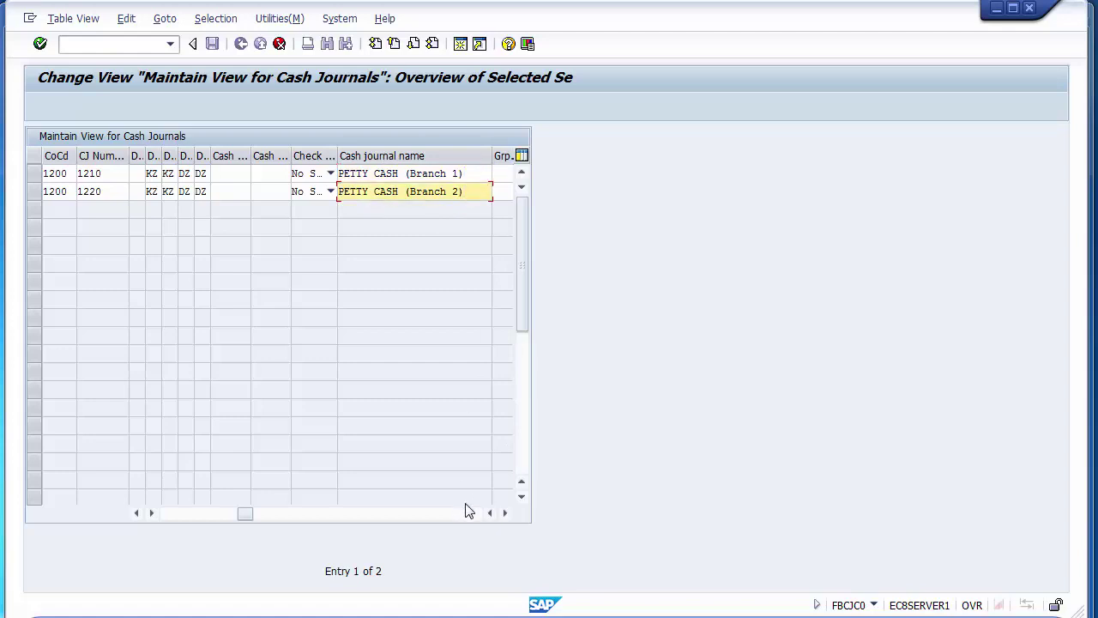
click(505, 513)
click(505, 513)
click(504, 513)
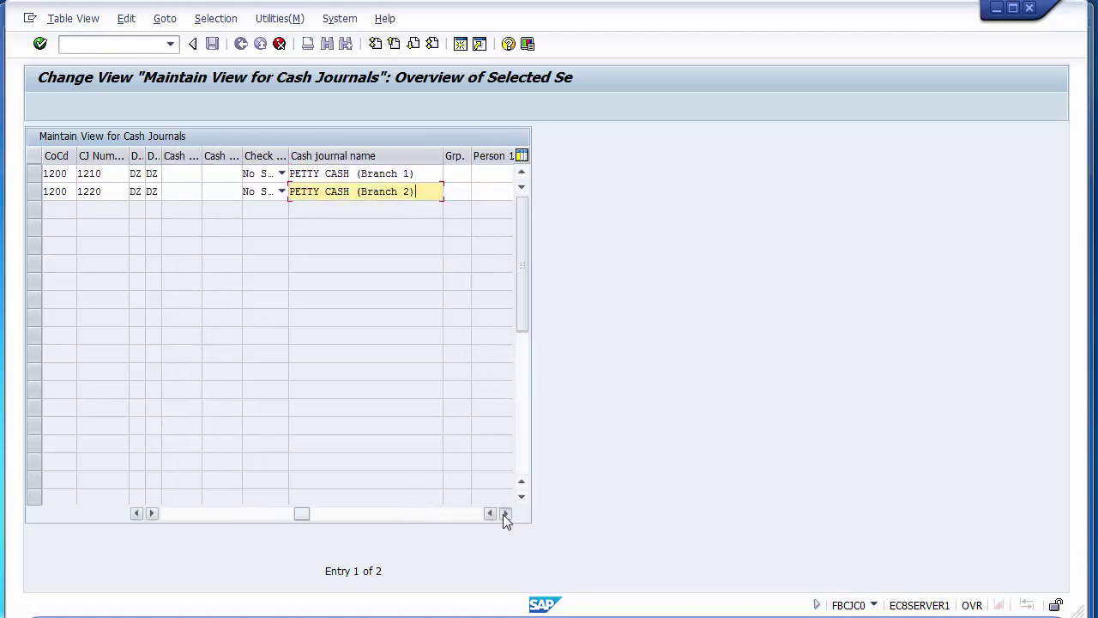
click(505, 513)
click(505, 513)
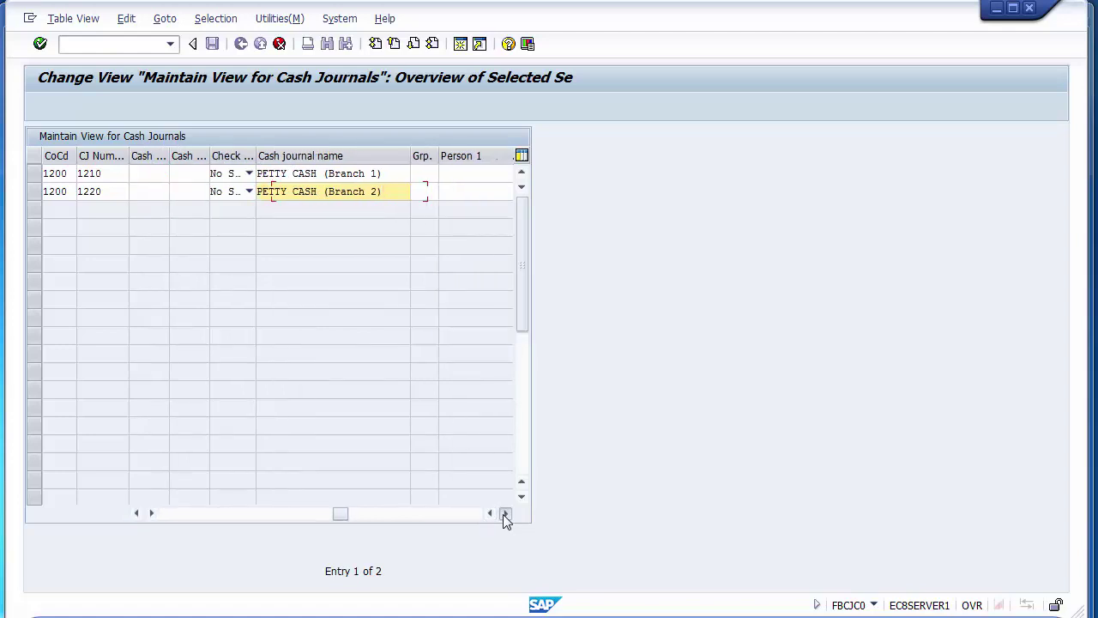
click(504, 513)
click(505, 513)
click(505, 513)
click(504, 513)
click(505, 513)
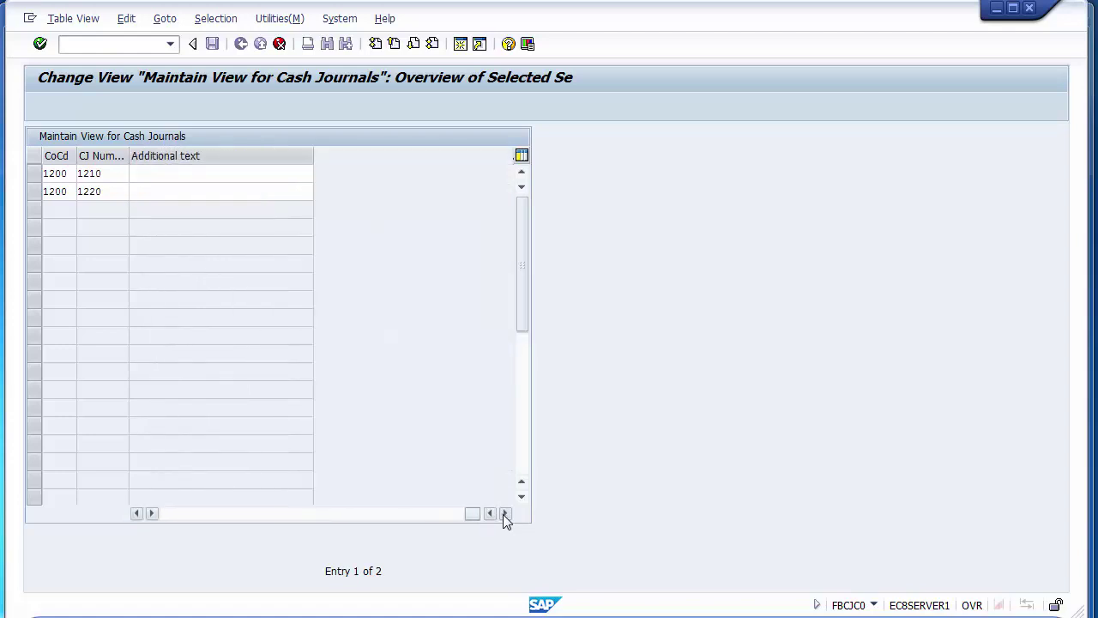
click(182, 516)
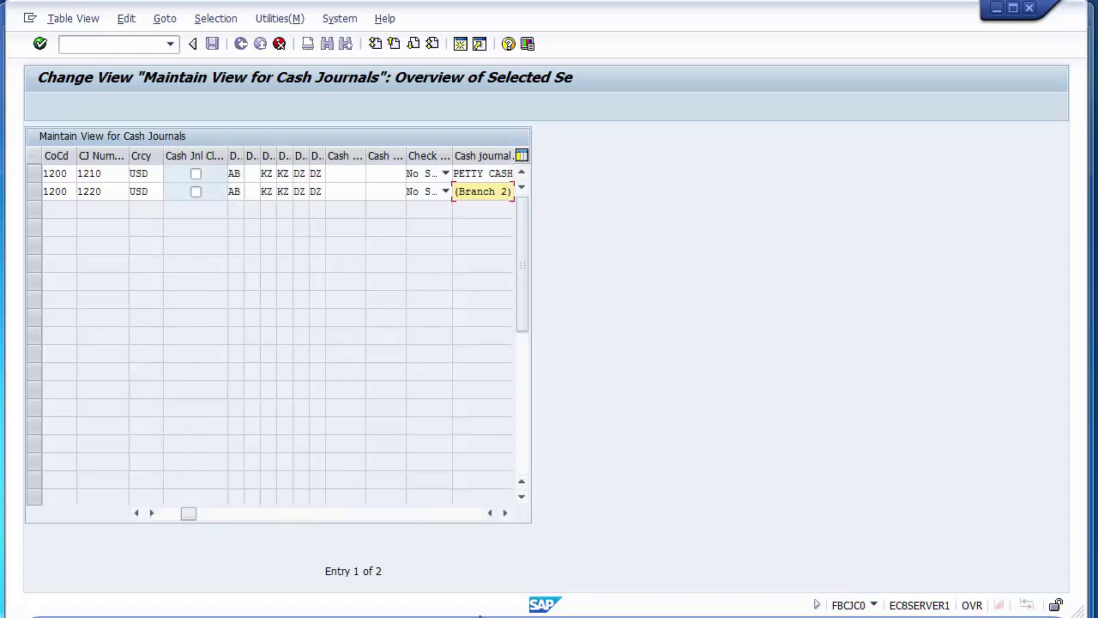
click(505, 513)
click(505, 513)
click(504, 514)
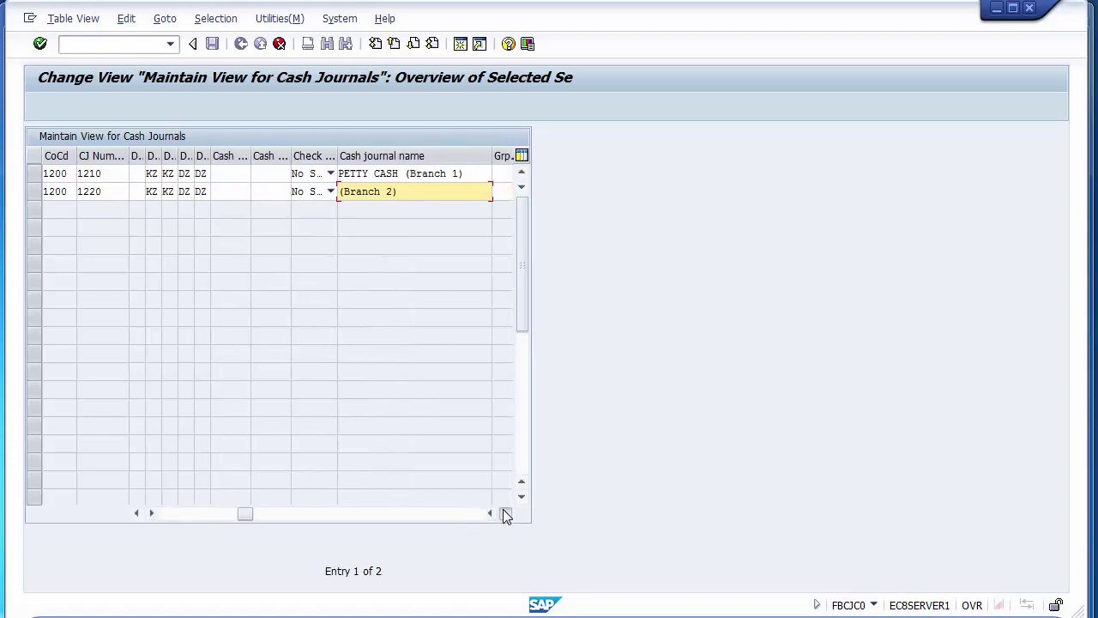
click(505, 513)
click(505, 513)
click(504, 513)
click(505, 513)
click(504, 513)
click(504, 513)
click(504, 513)
click(504, 513)
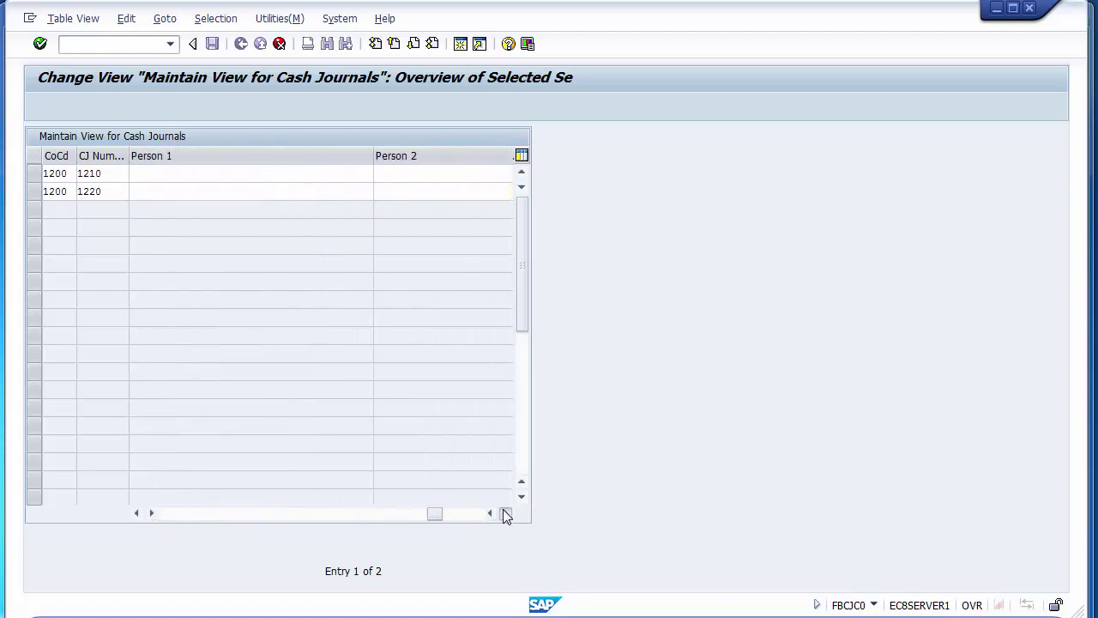
click(505, 513)
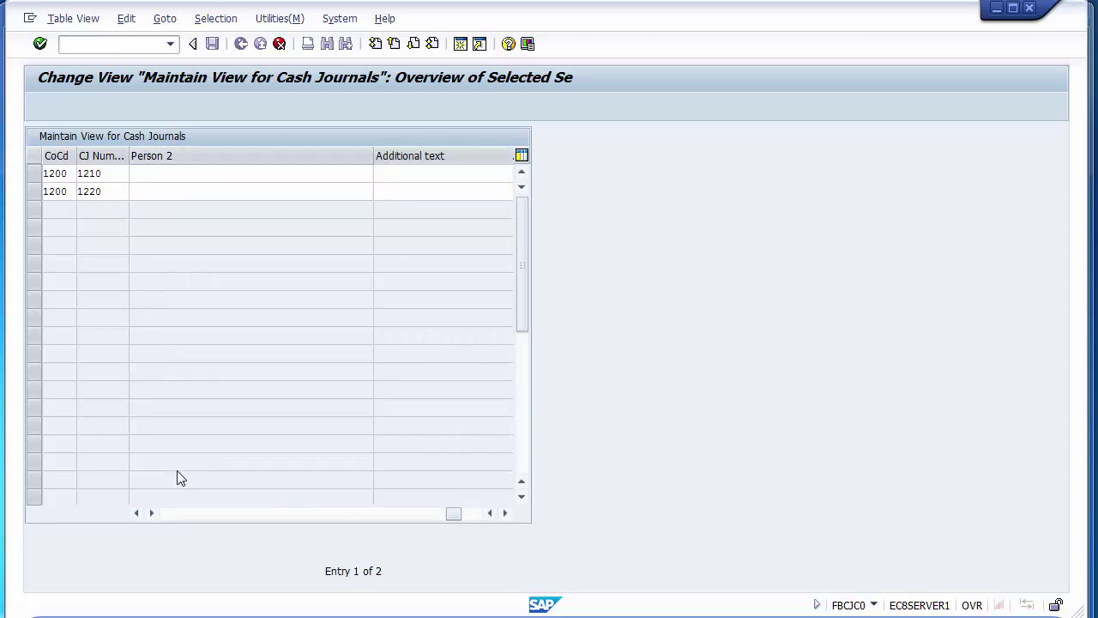
click(135, 513)
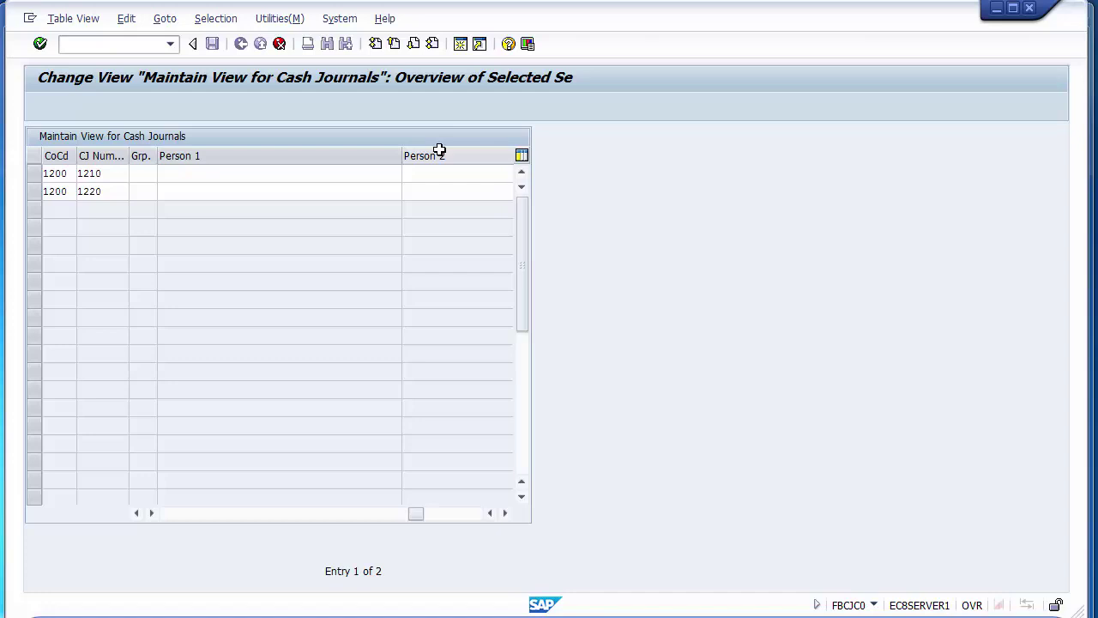
click(368, 177)
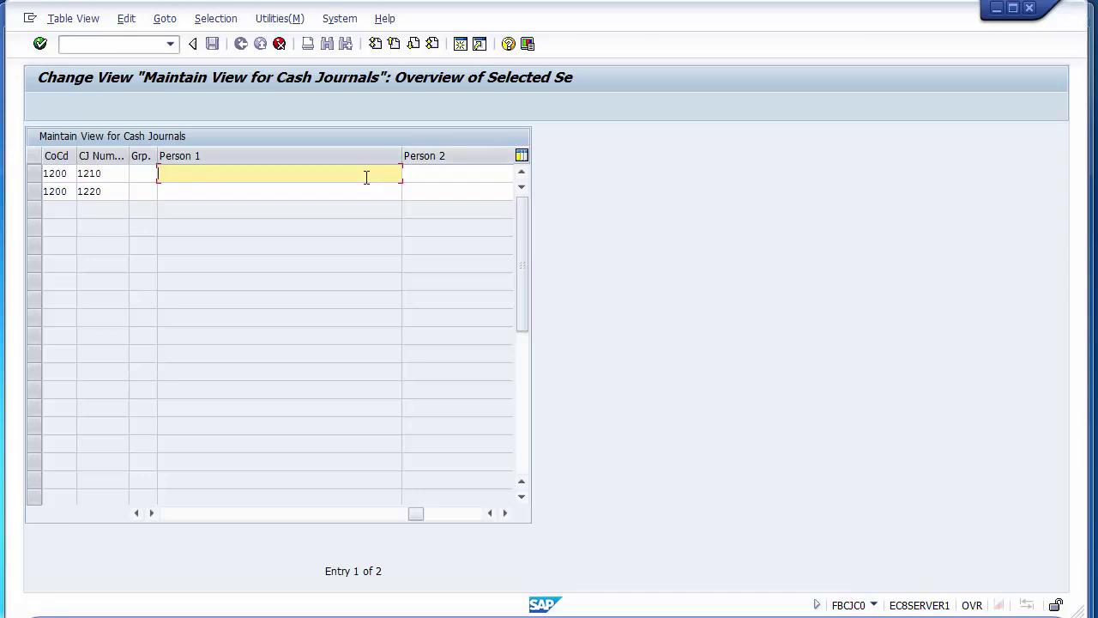
click(427, 174)
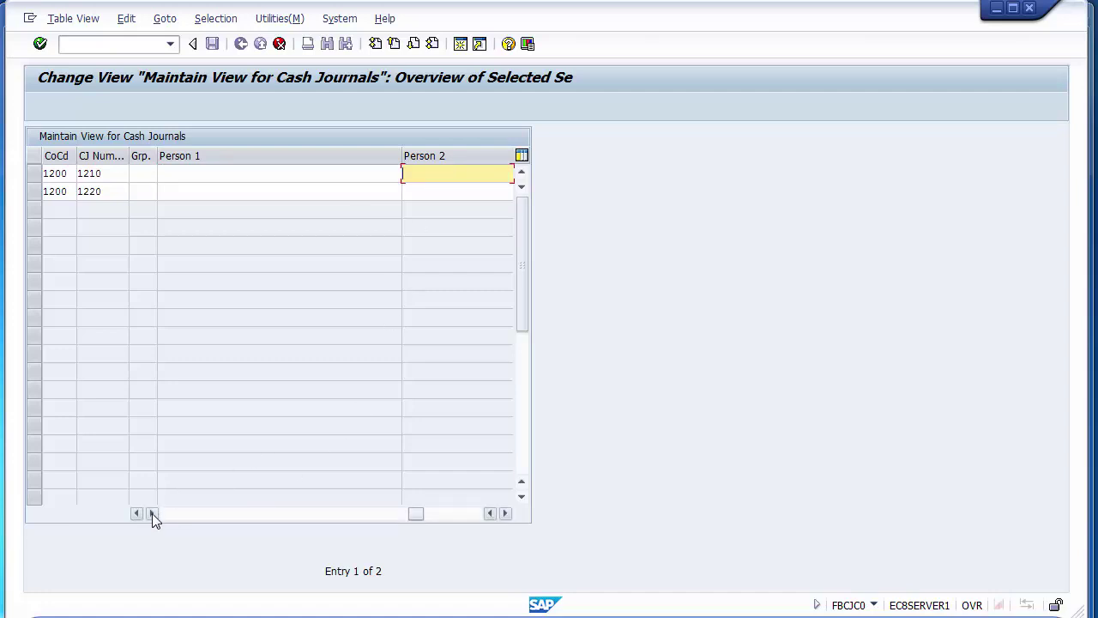
drag(138, 513, 139, 513)
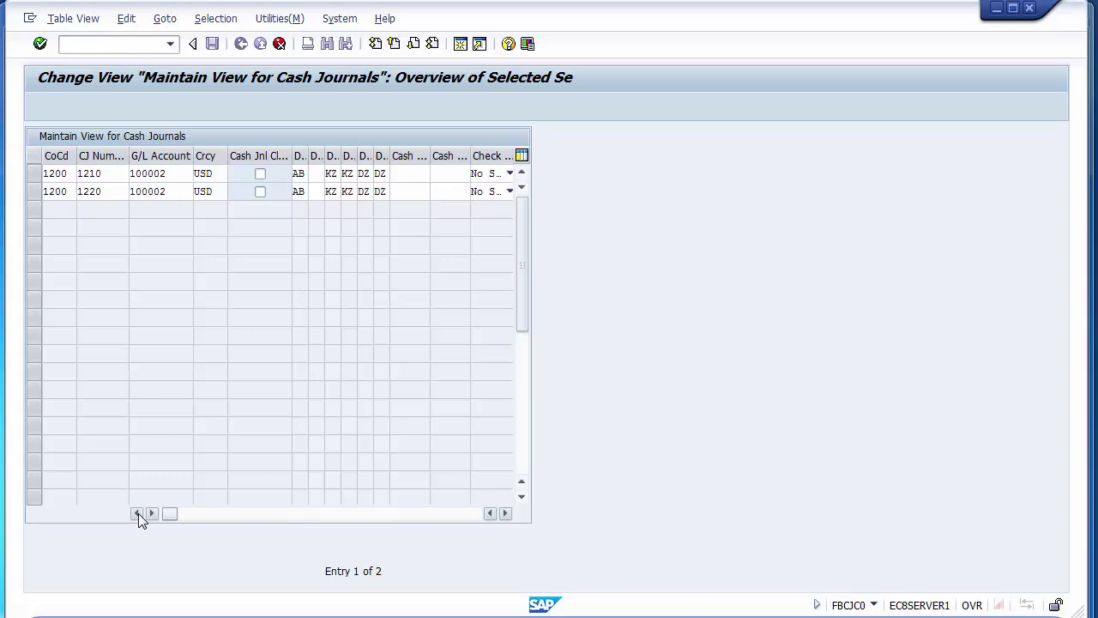
click(115, 175)
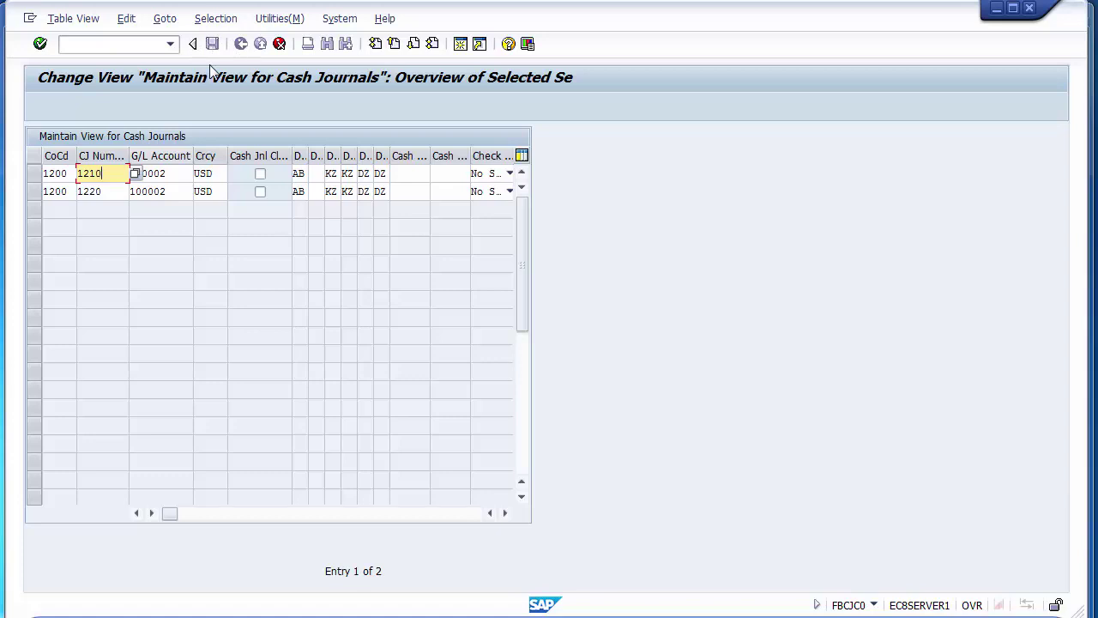
Step: Confirm the new cash journals 1210 and 1220, accept the currency notice, and save them
key(Return)
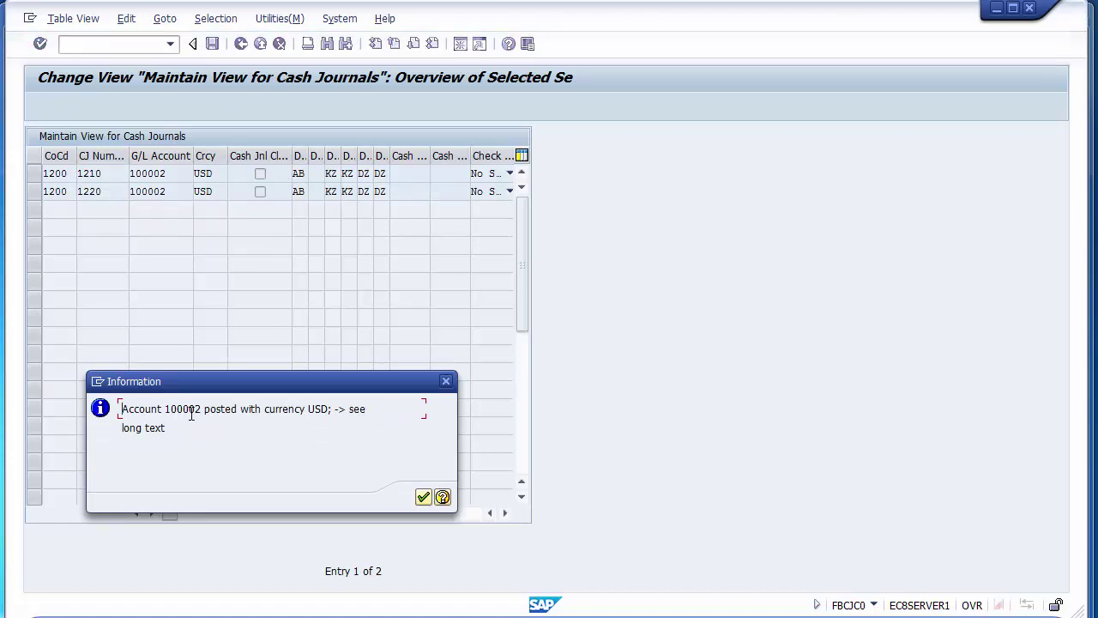
click(423, 498)
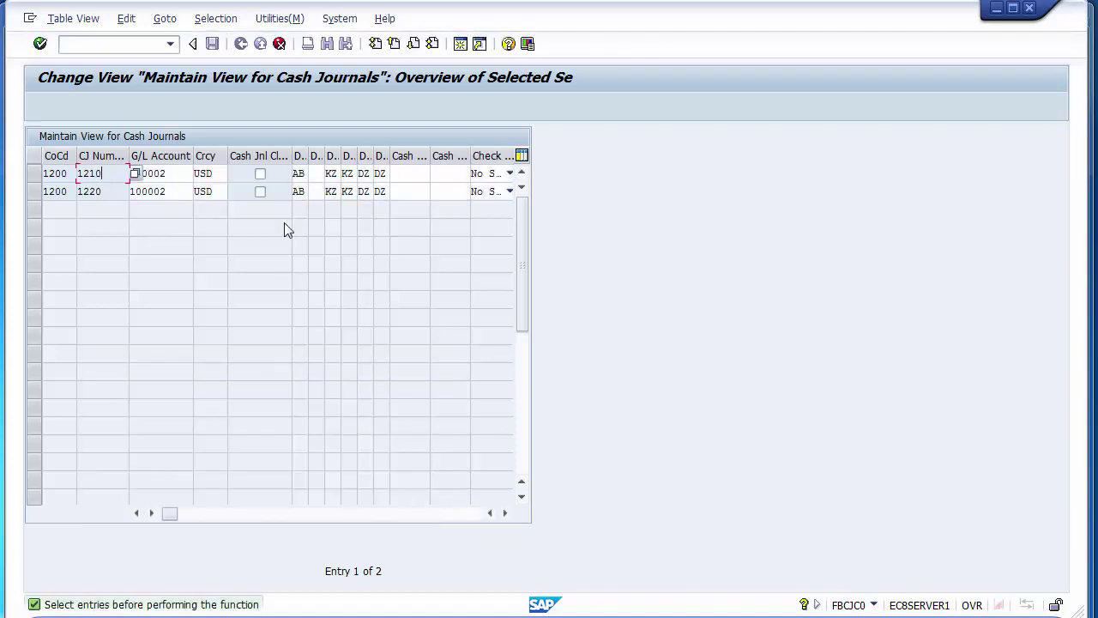
key(Return)
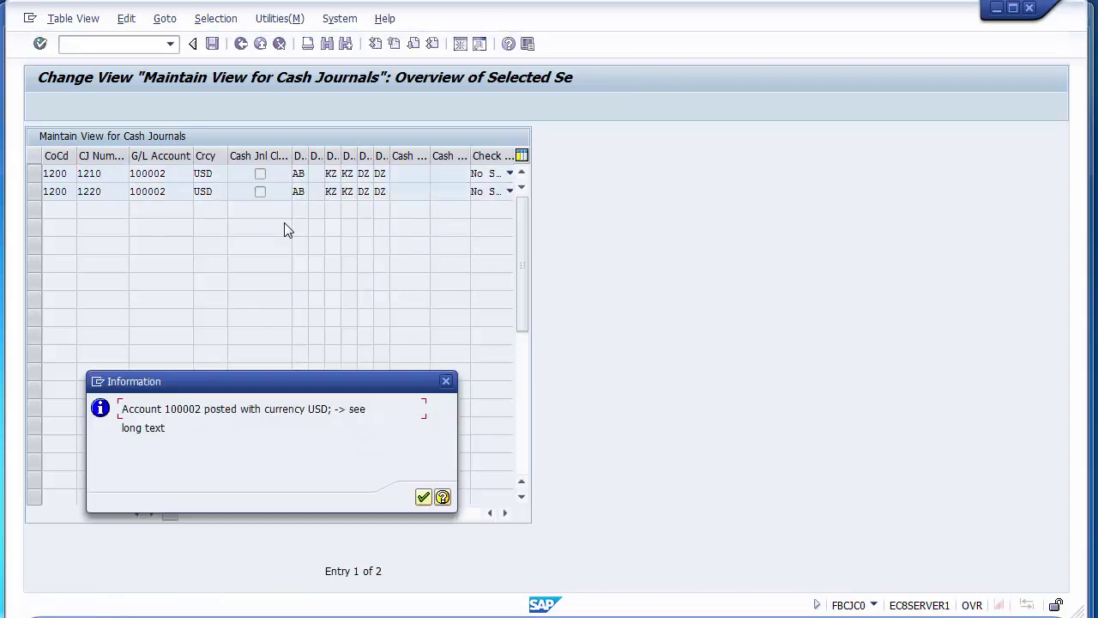
key(Return)
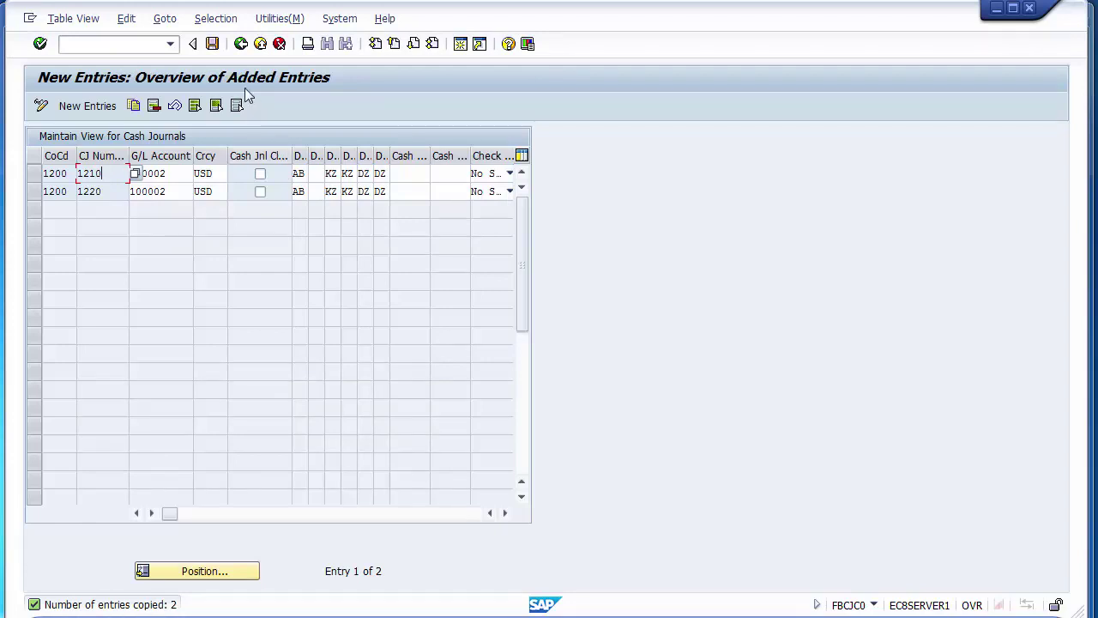
click(213, 45)
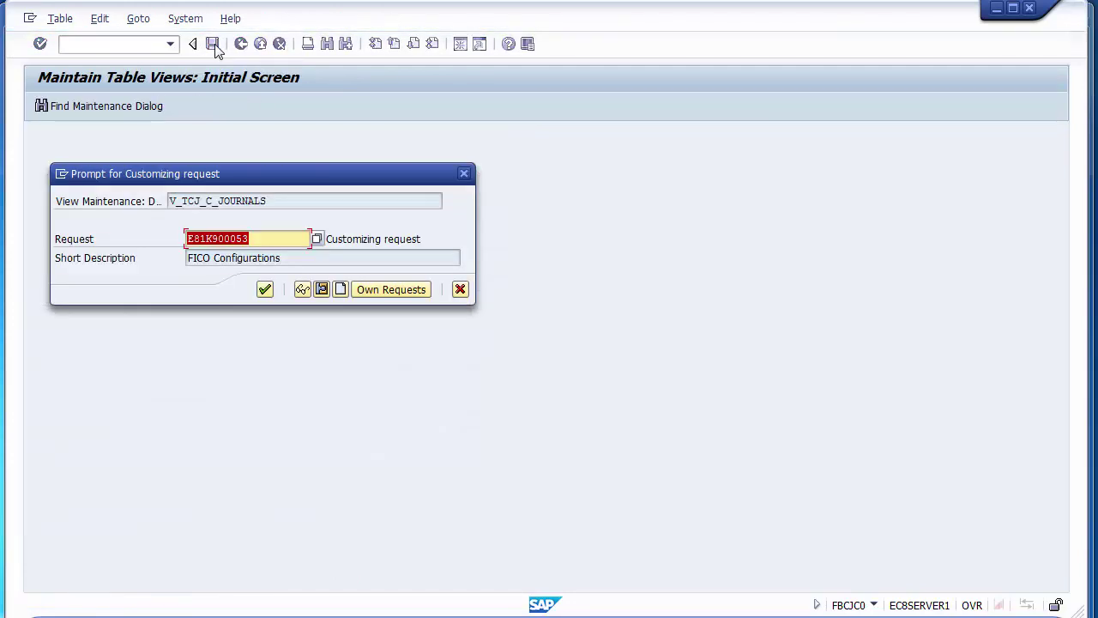
Step: Assign the cash journal changes to the FICO Configurations customizing request, then review the journal rows
click(266, 290)
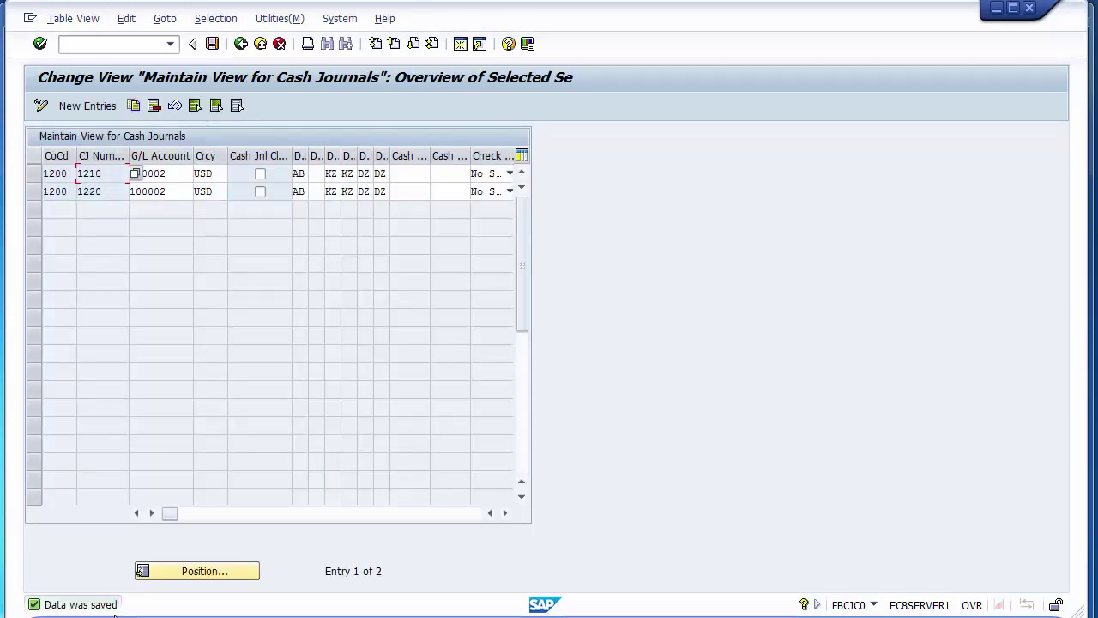
click(34, 176)
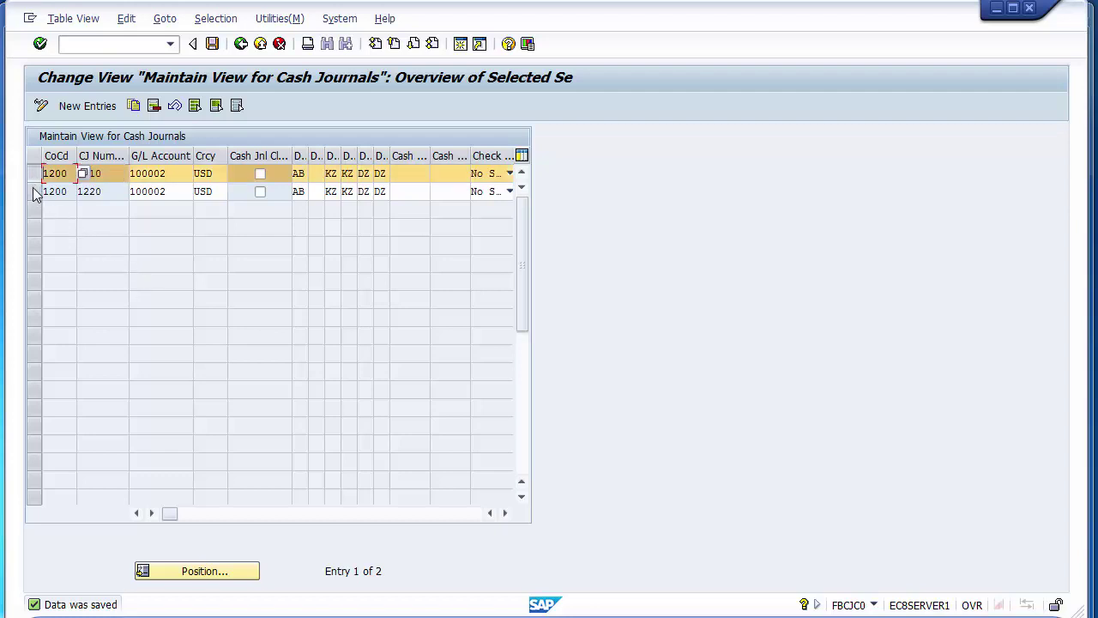
click(34, 192)
click(35, 176)
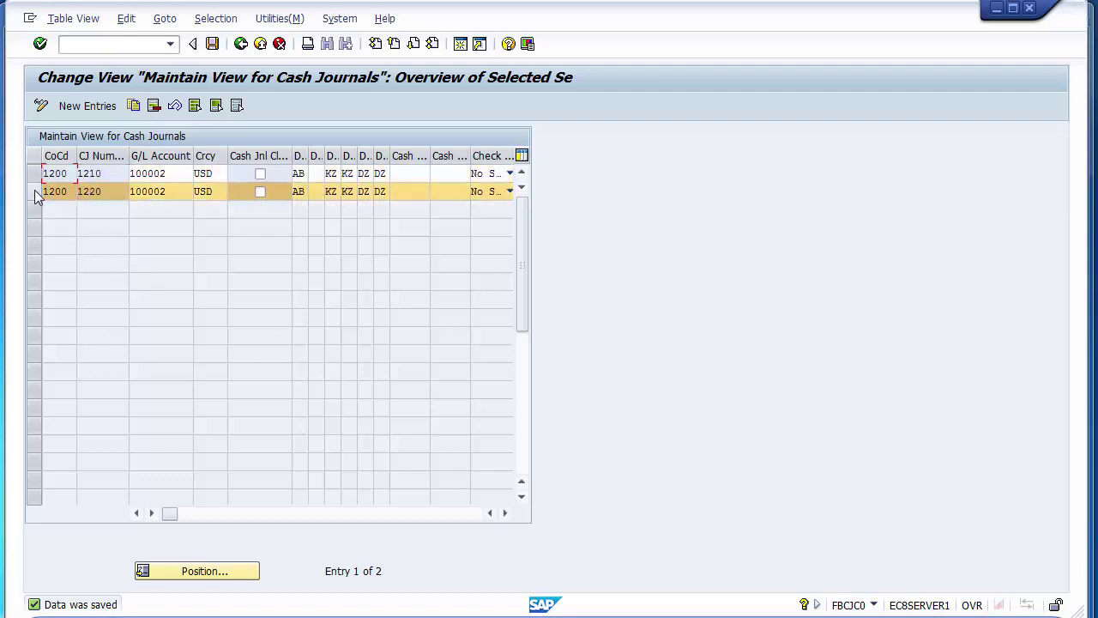
click(34, 189)
click(35, 176)
click(34, 190)
click(34, 176)
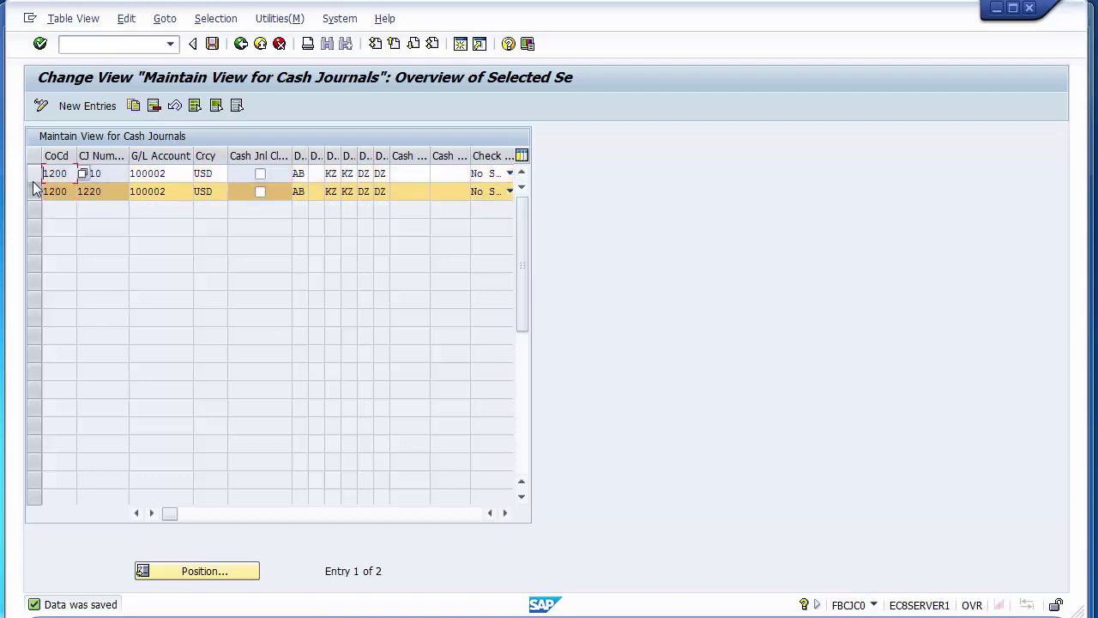
click(34, 191)
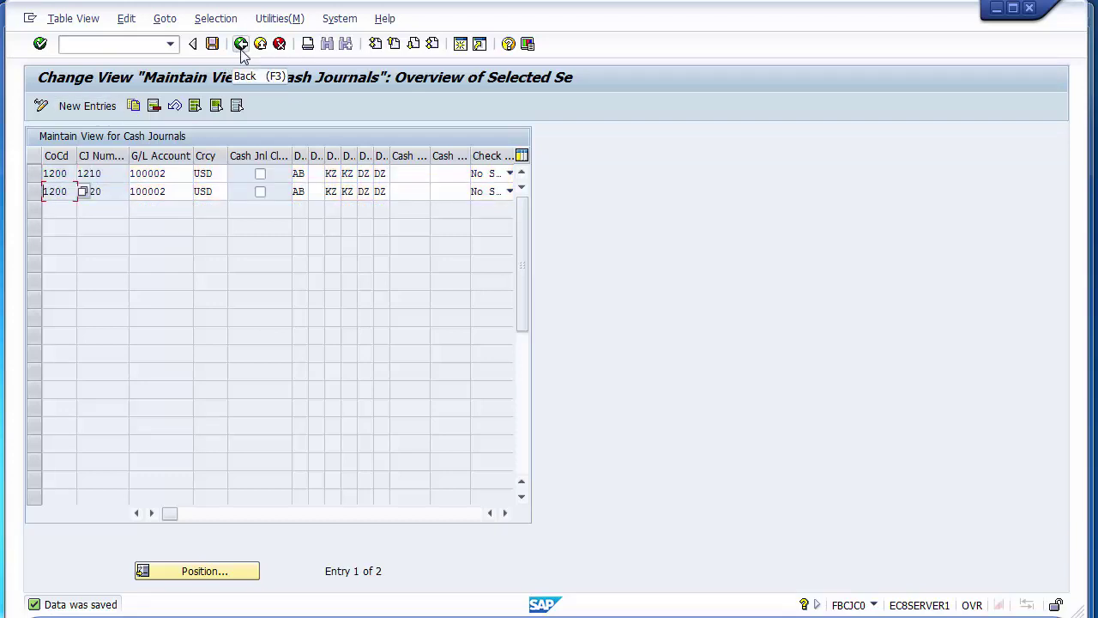
Step: Check journals 1210 and 1220, then return to the IMG cash journal activities
click(118, 170)
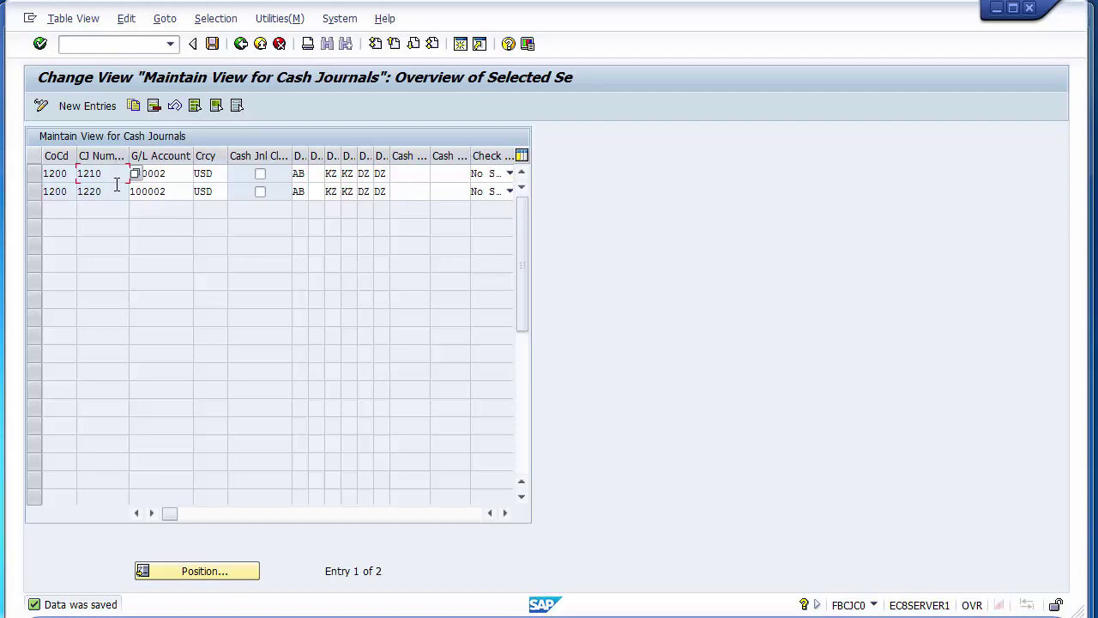
click(118, 190)
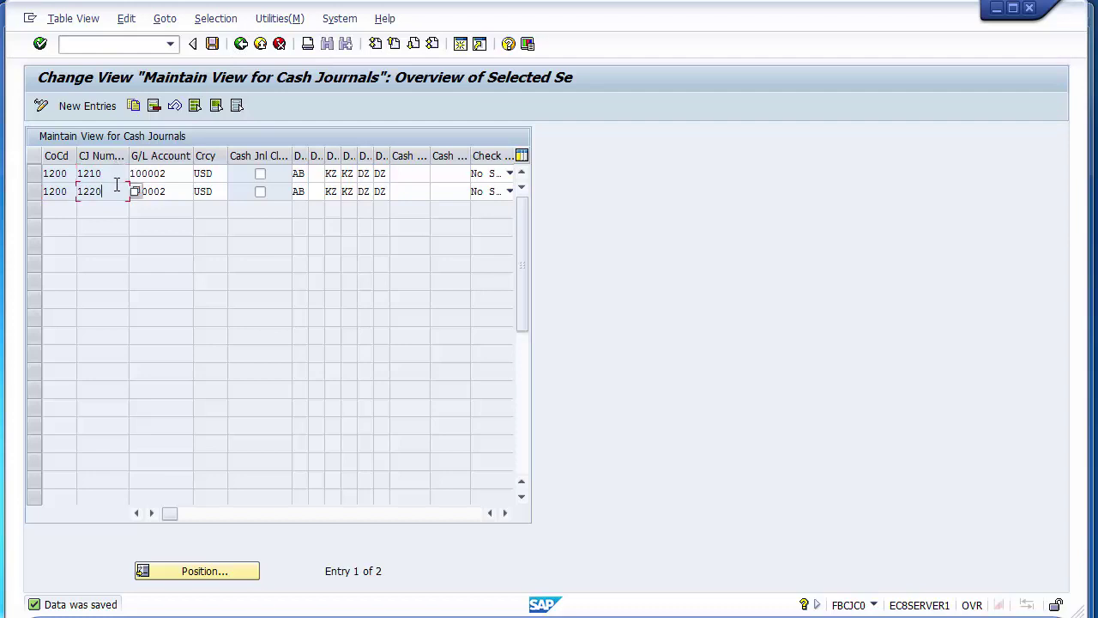
click(240, 44)
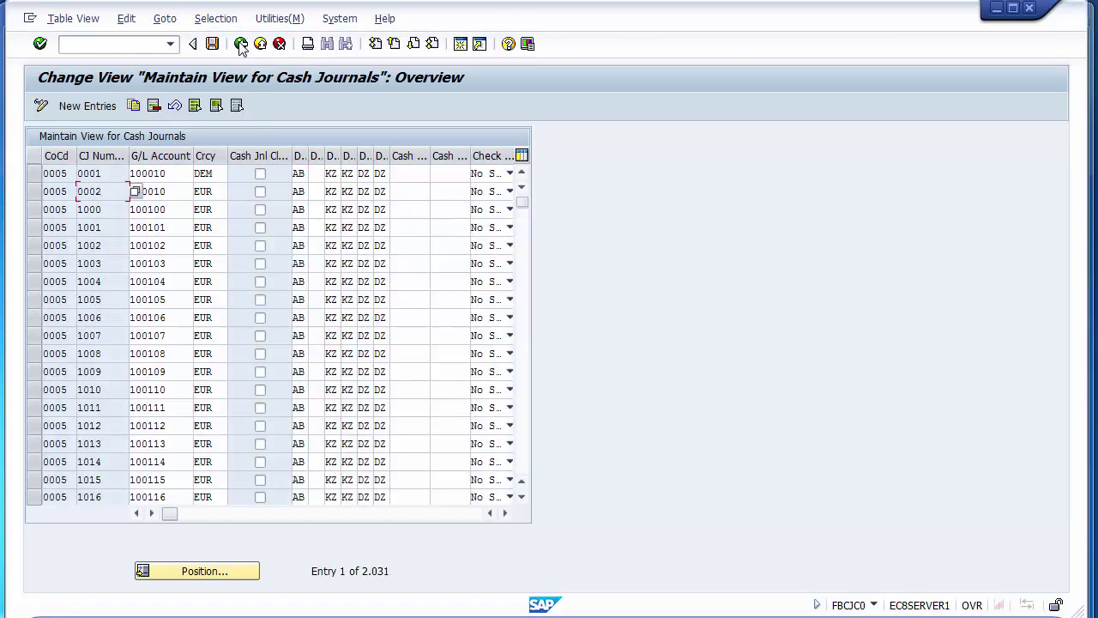
click(240, 43)
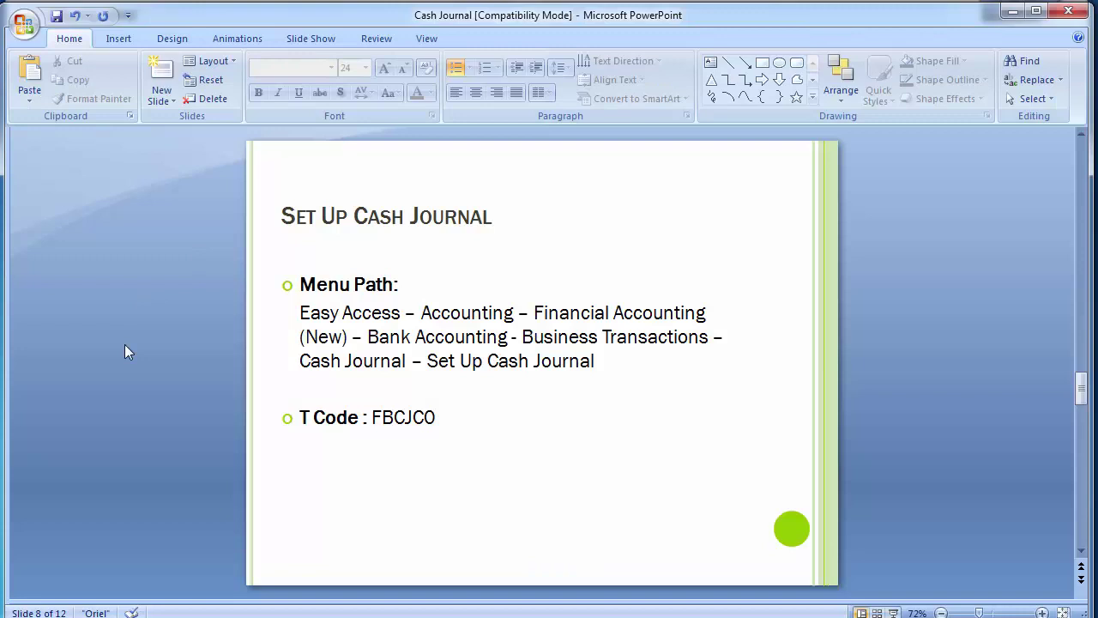
Step: Scroll to slide 9, Create, Change, Delete Business Transactions (FBCJC2)
scroll(125, 351, down, 1)
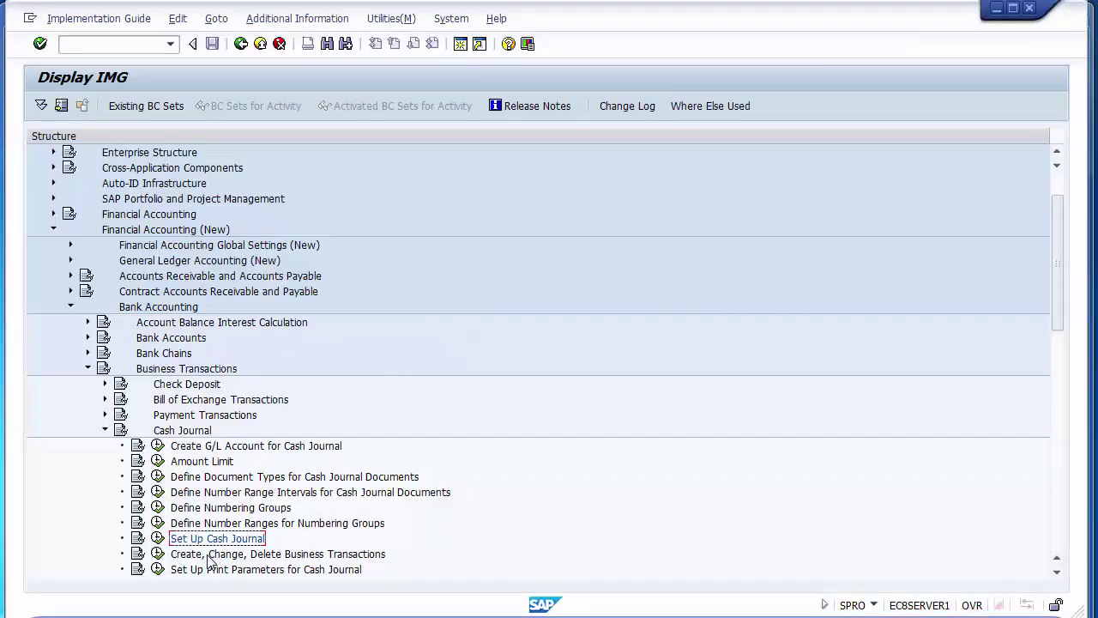
Step: Run the IMG activity Create, Change, Delete Business Transactions to list existing cash journal transaction names
click(209, 554)
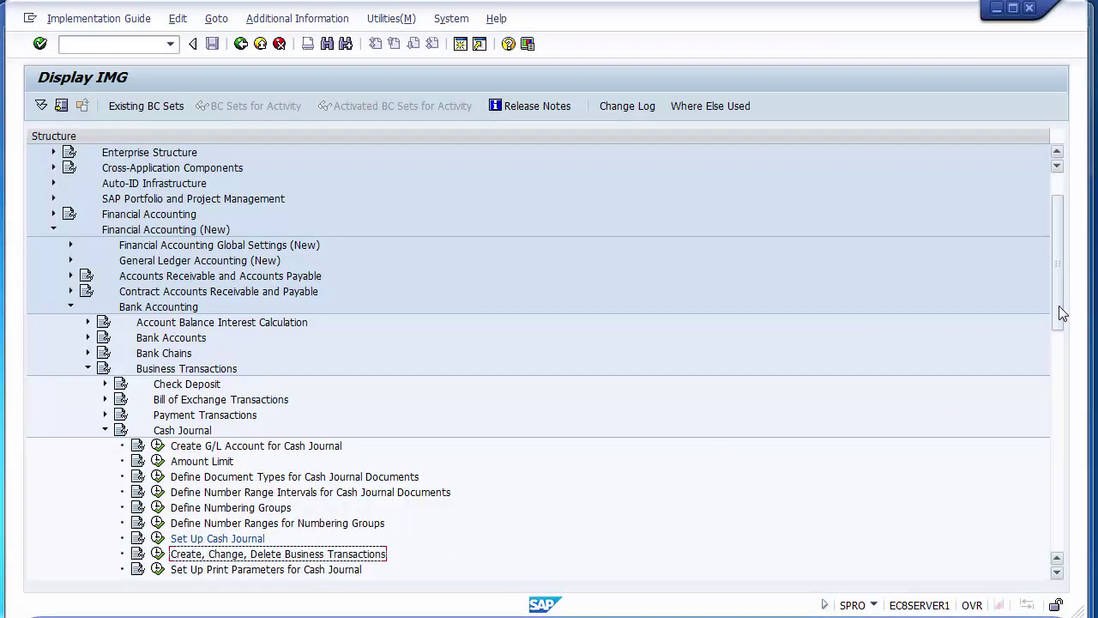
drag(1062, 313, 1059, 334)
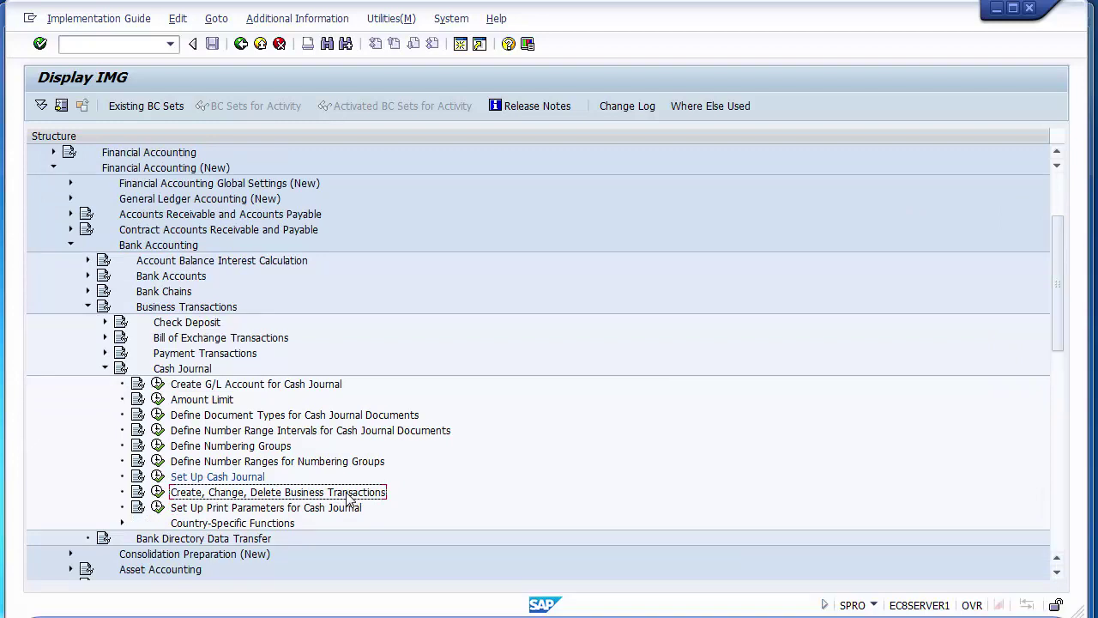
click(157, 493)
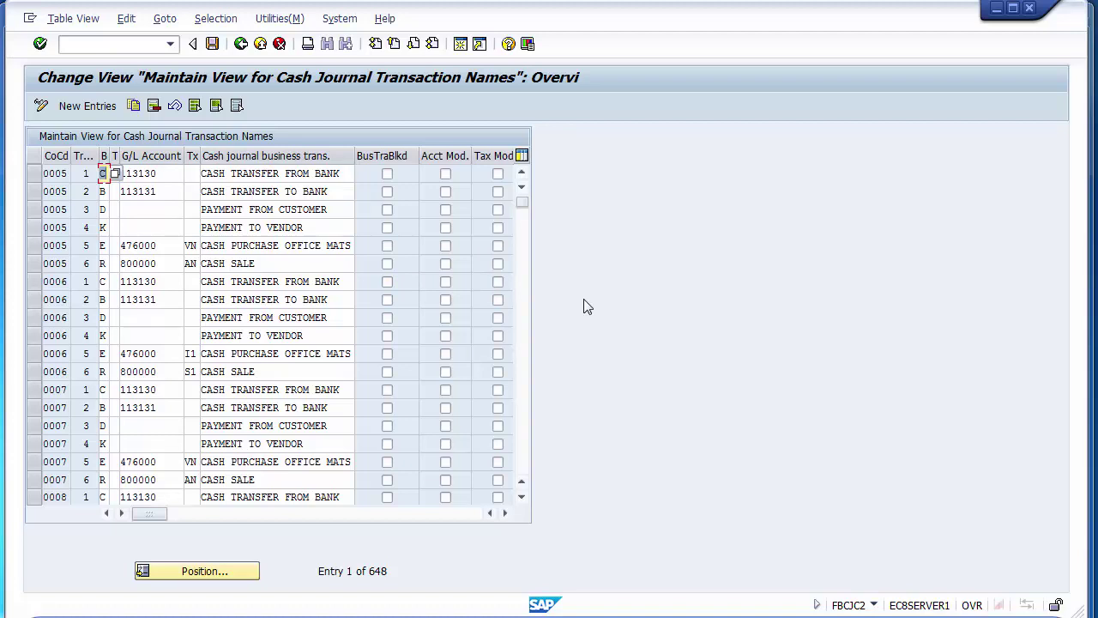
click(266, 173)
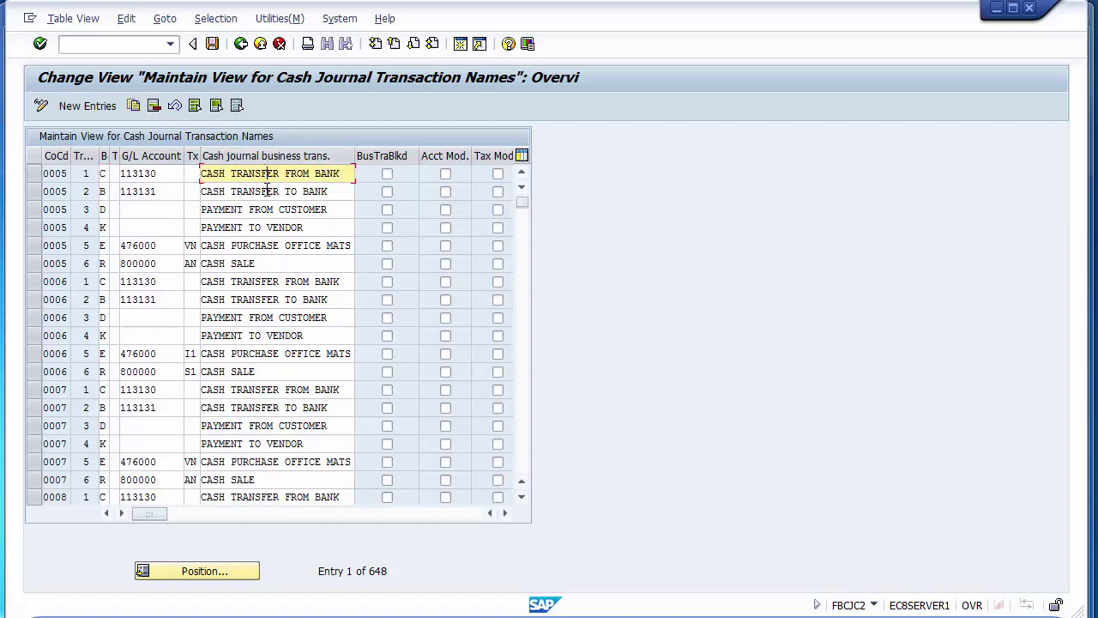
click(266, 192)
click(265, 209)
click(265, 228)
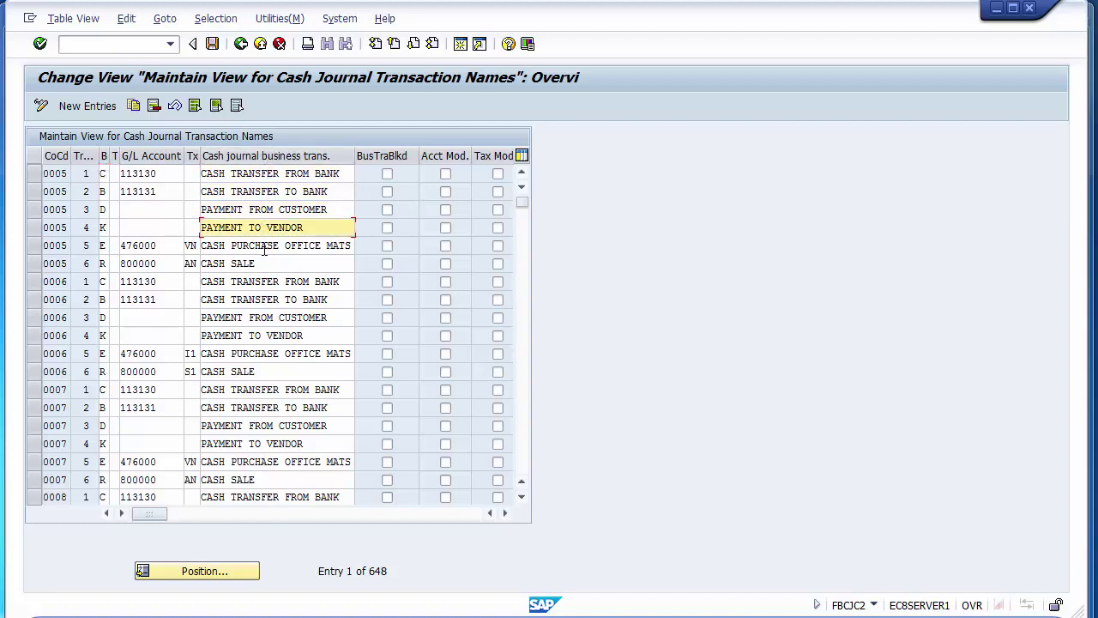
click(265, 246)
click(265, 263)
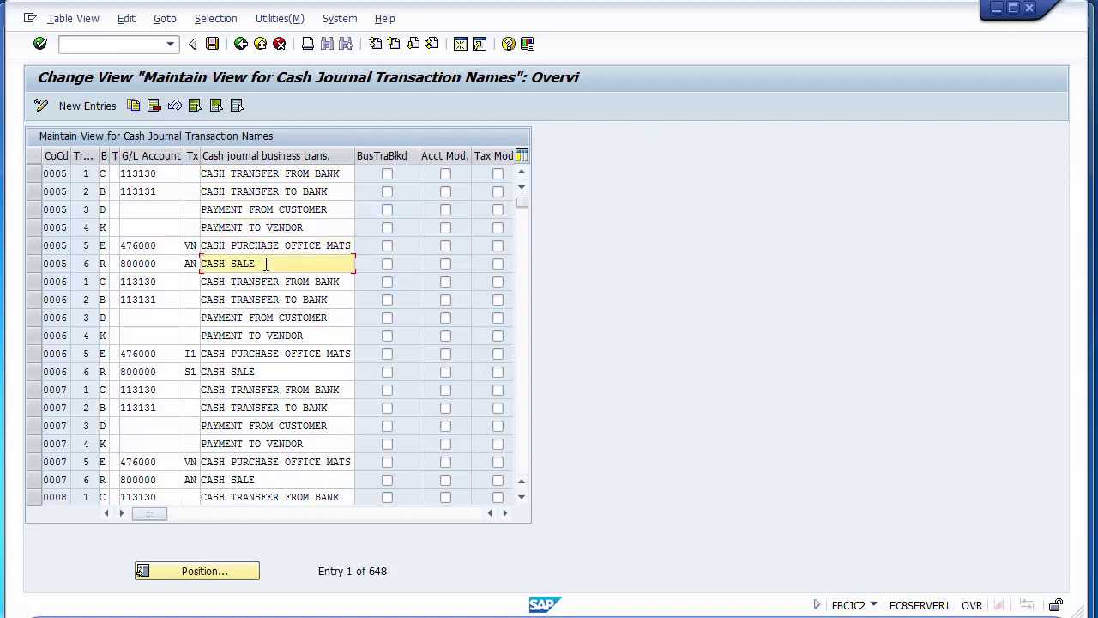
click(277, 175)
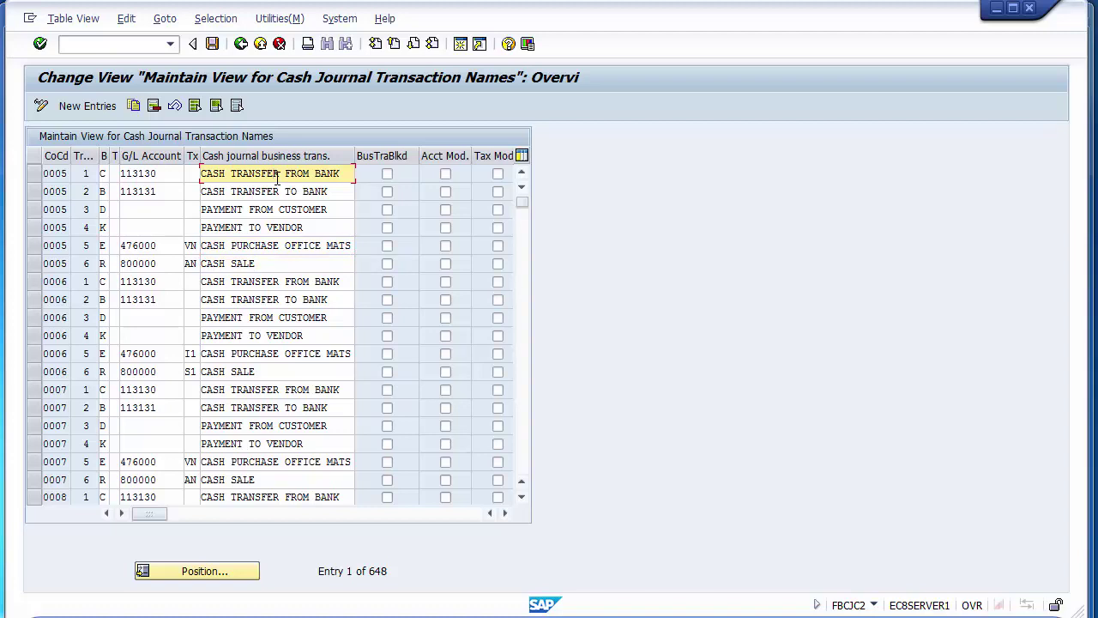
click(286, 191)
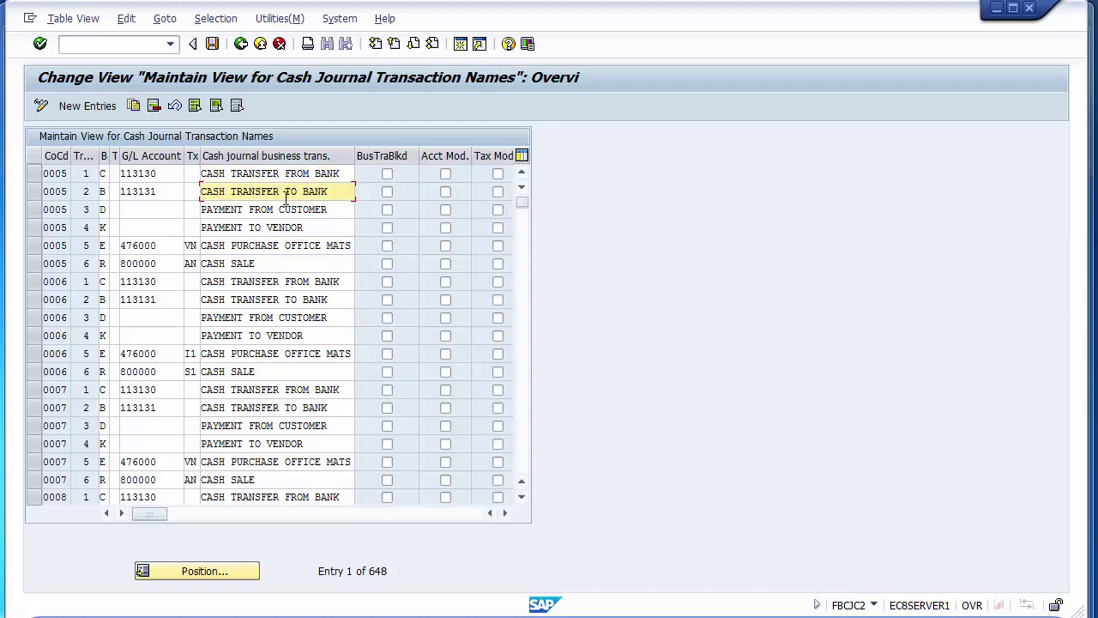
click(285, 210)
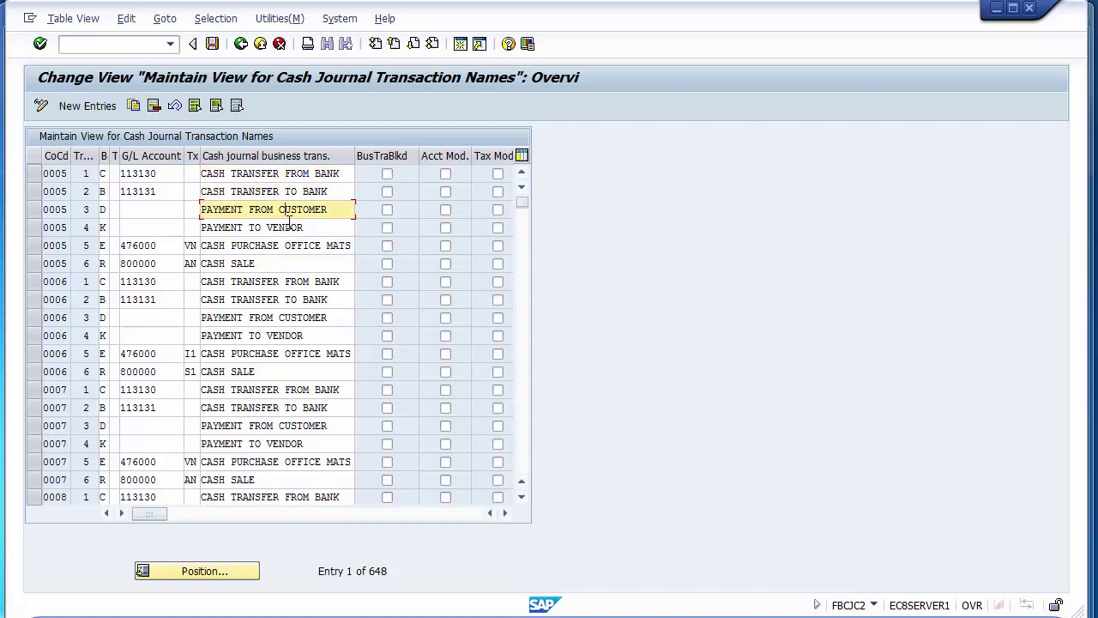
click(289, 226)
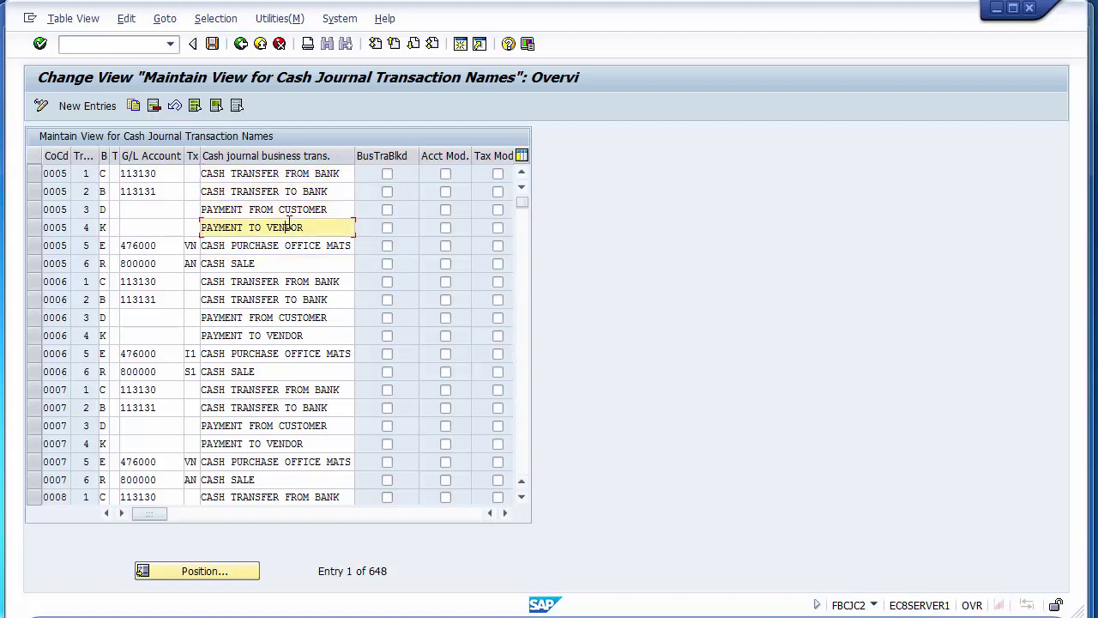
click(268, 265)
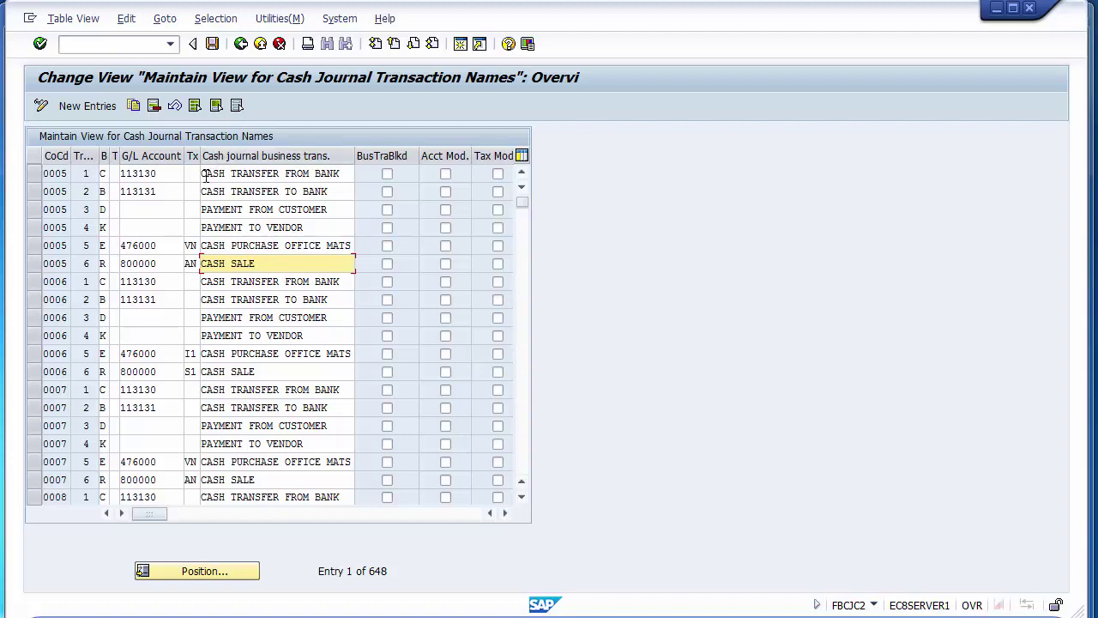
Step: Start new entries and set company code 1200 in the first three rows
click(95, 109)
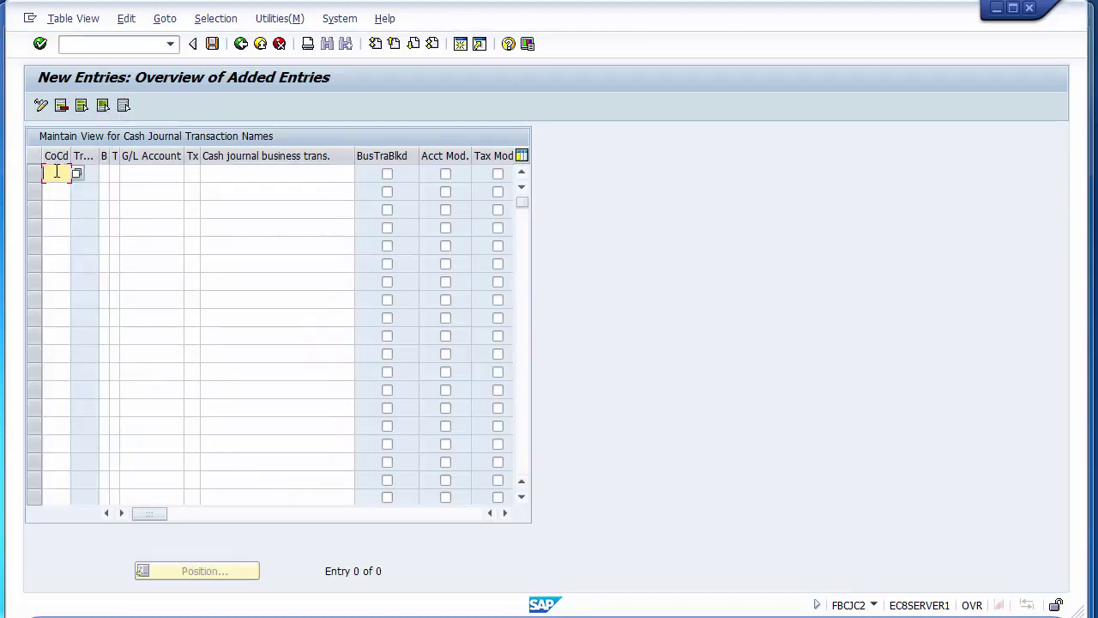
text(1200)
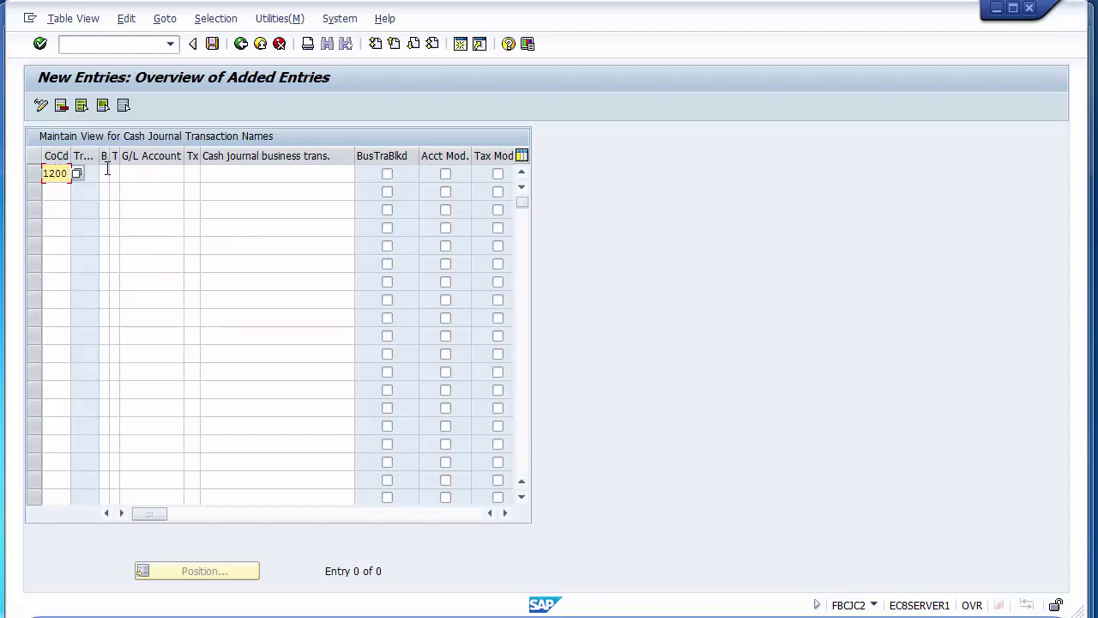
click(106, 172)
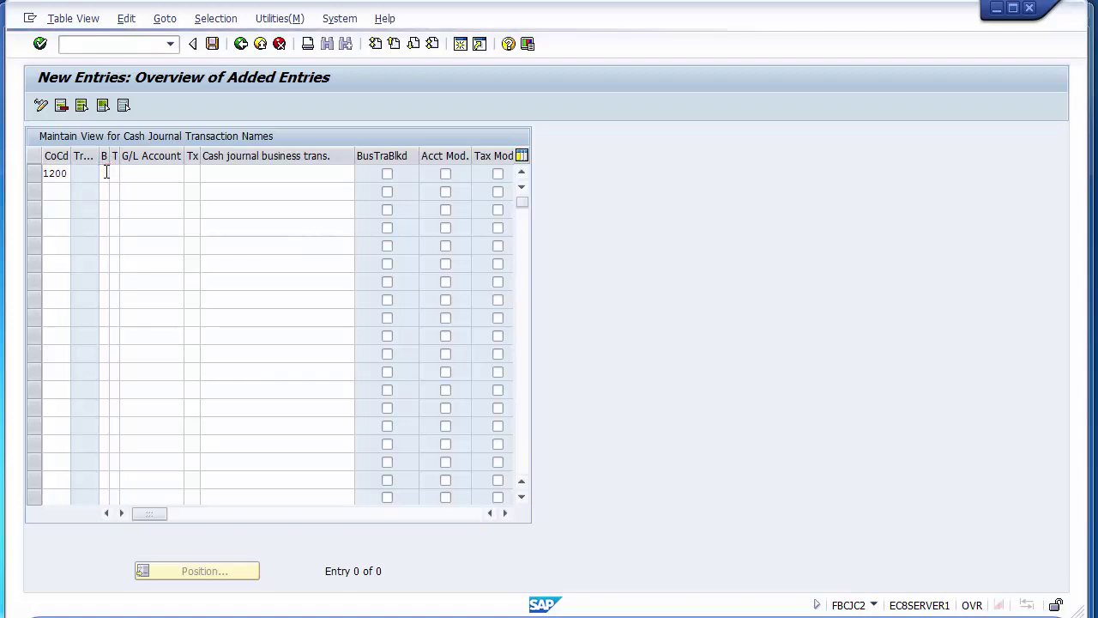
key(F4)
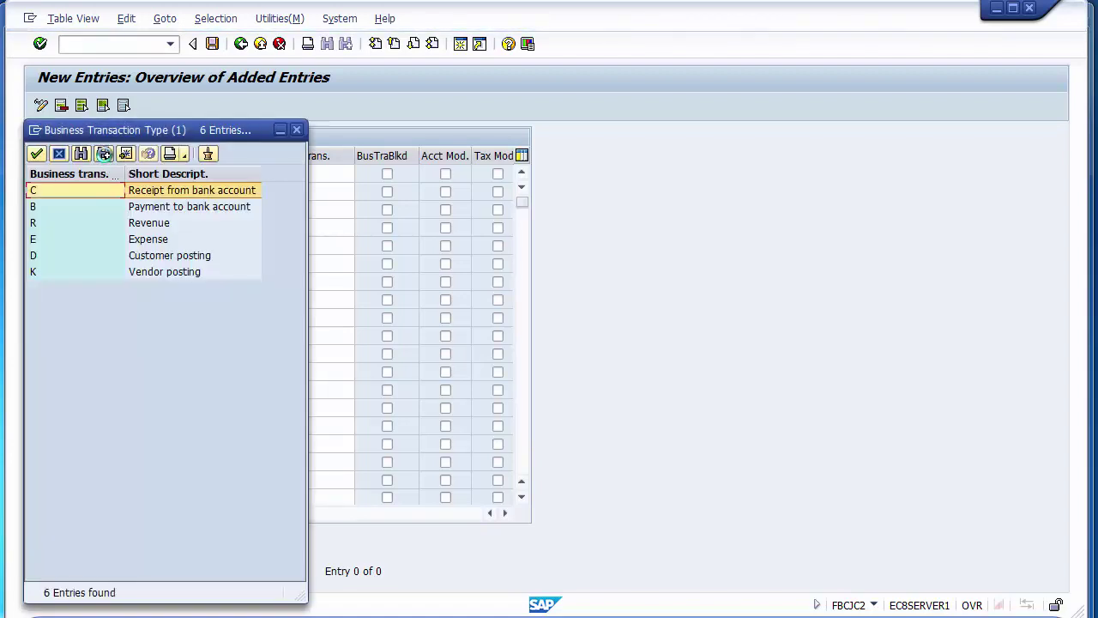
click(297, 130)
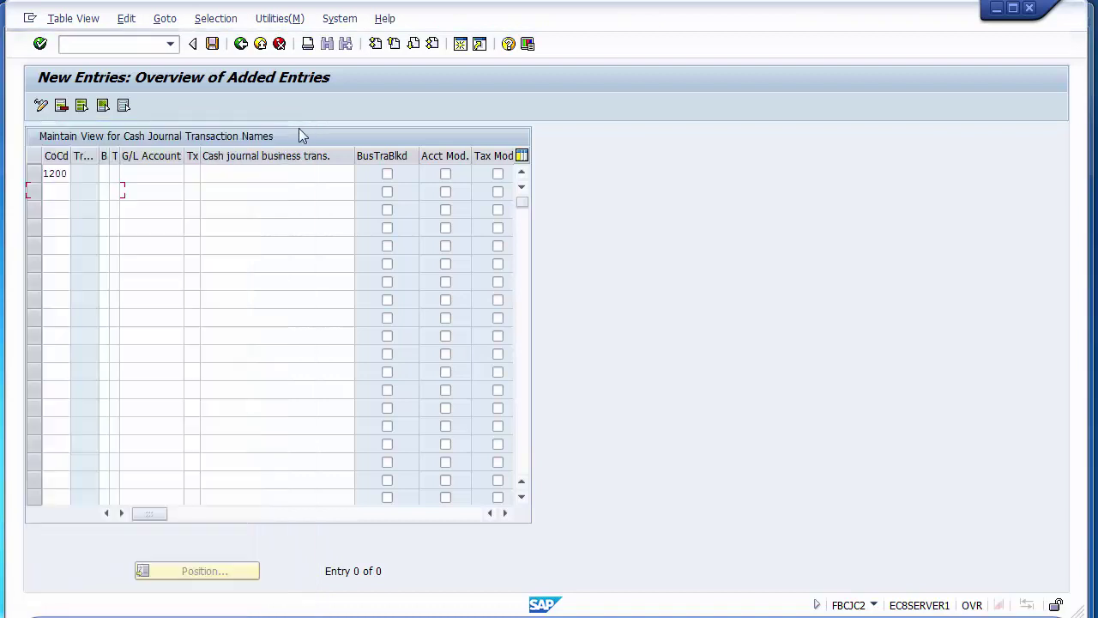
click(234, 170)
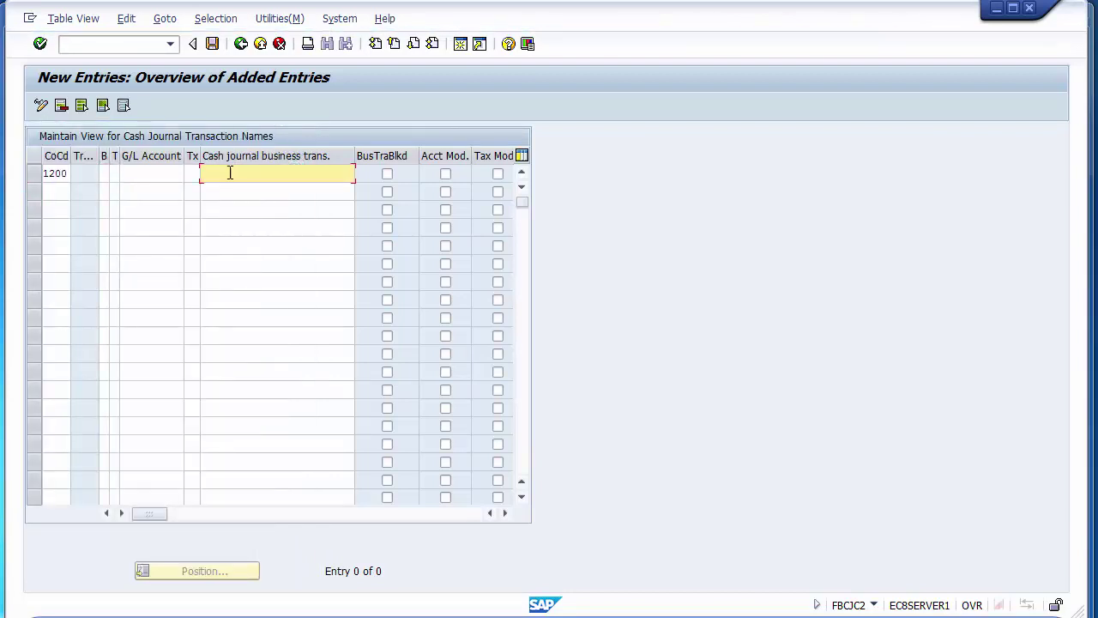
click(65, 191)
text(1200)
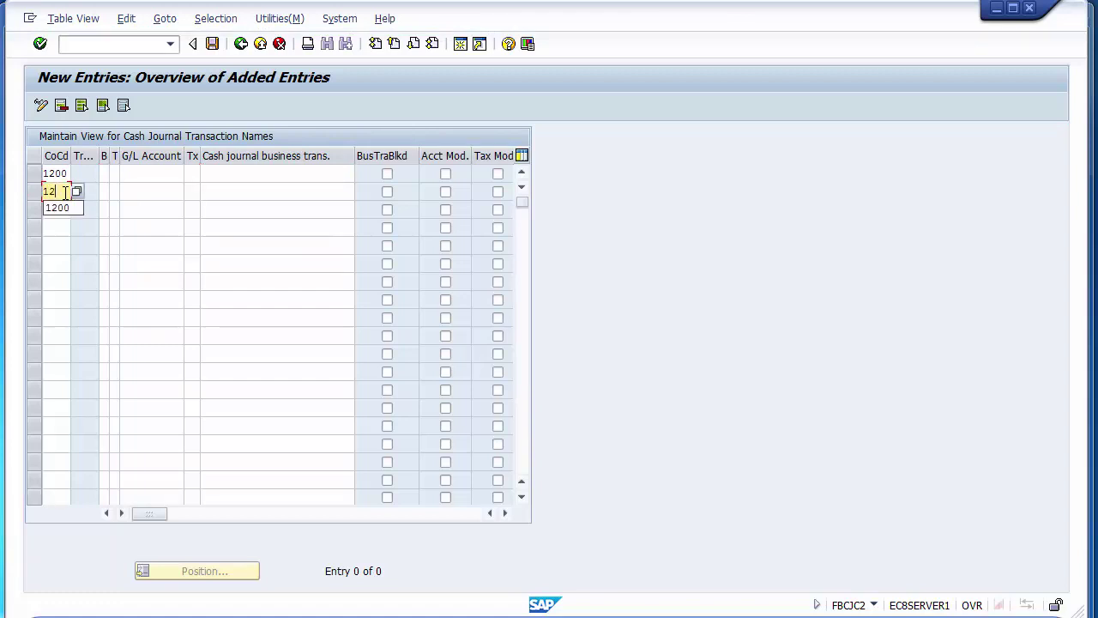
click(57, 209)
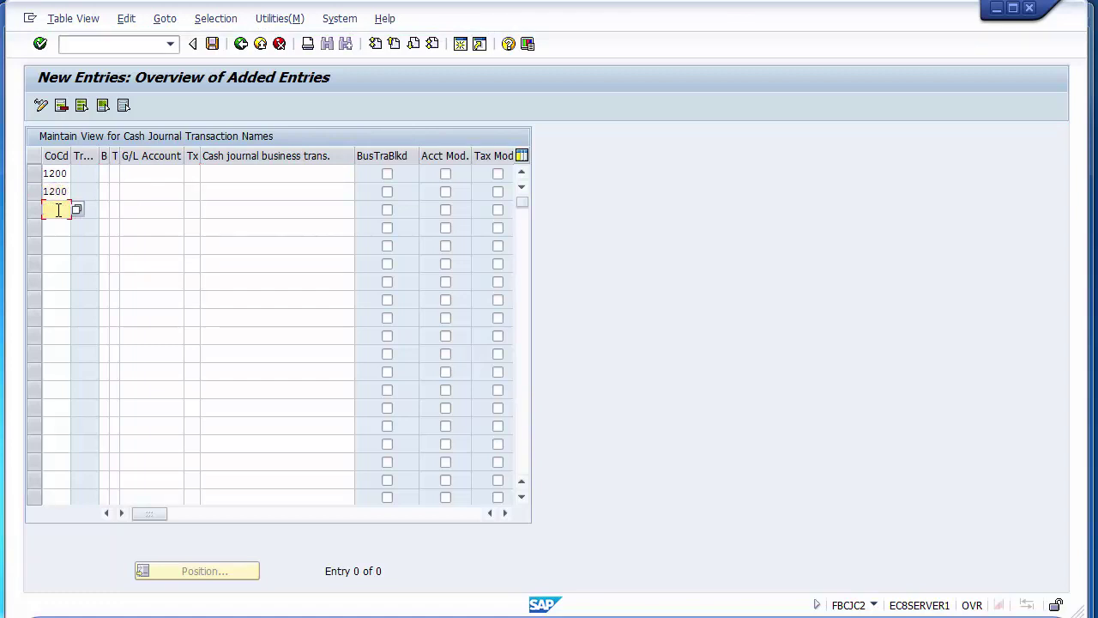
text(200)
key(BackSpace)
key(BackSpace)
key(BackSpace)
text(1200)
Step: Name rows 1–3 'Cash from bank', 'Cash to bank' and 'Cash Sales'
click(262, 173)
text(C)
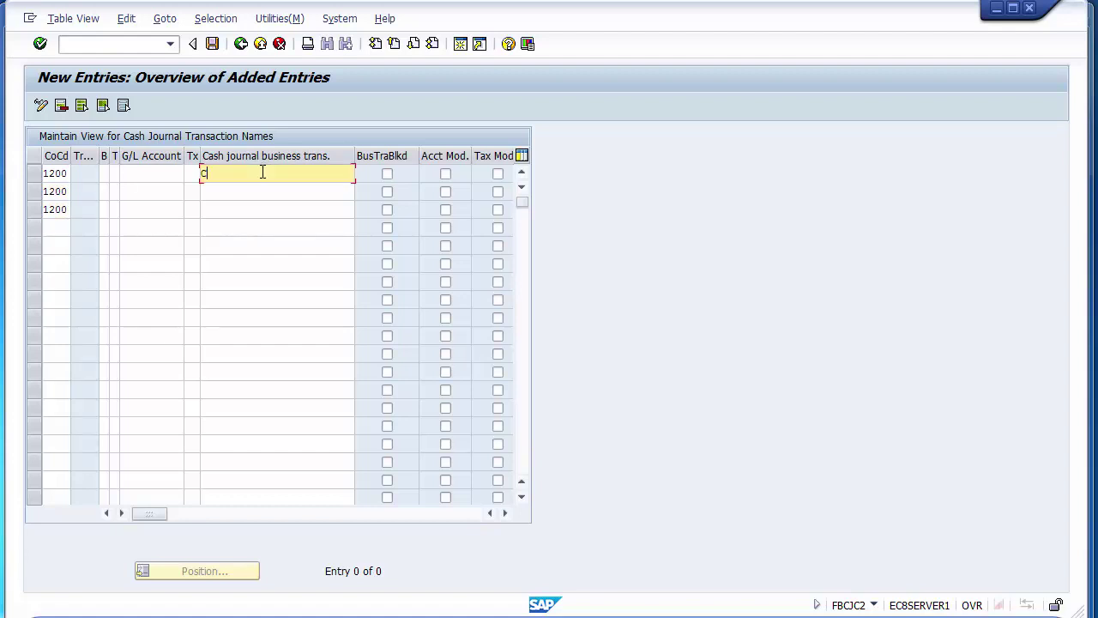
text(ash from bank)
click(261, 196)
text(Ca)
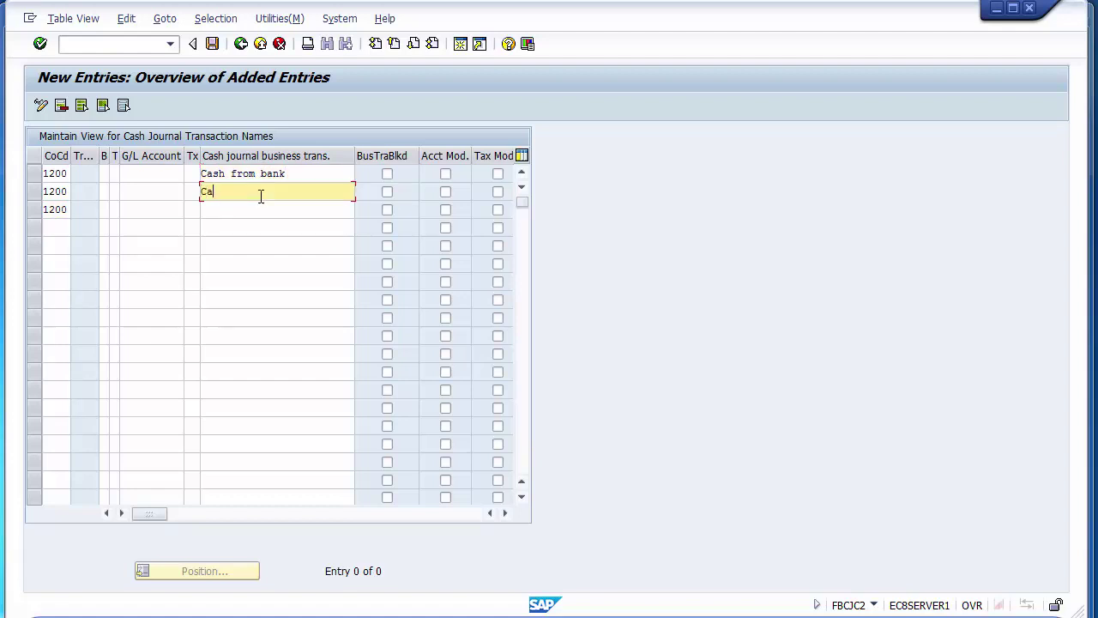
text(sh to bank)
click(260, 215)
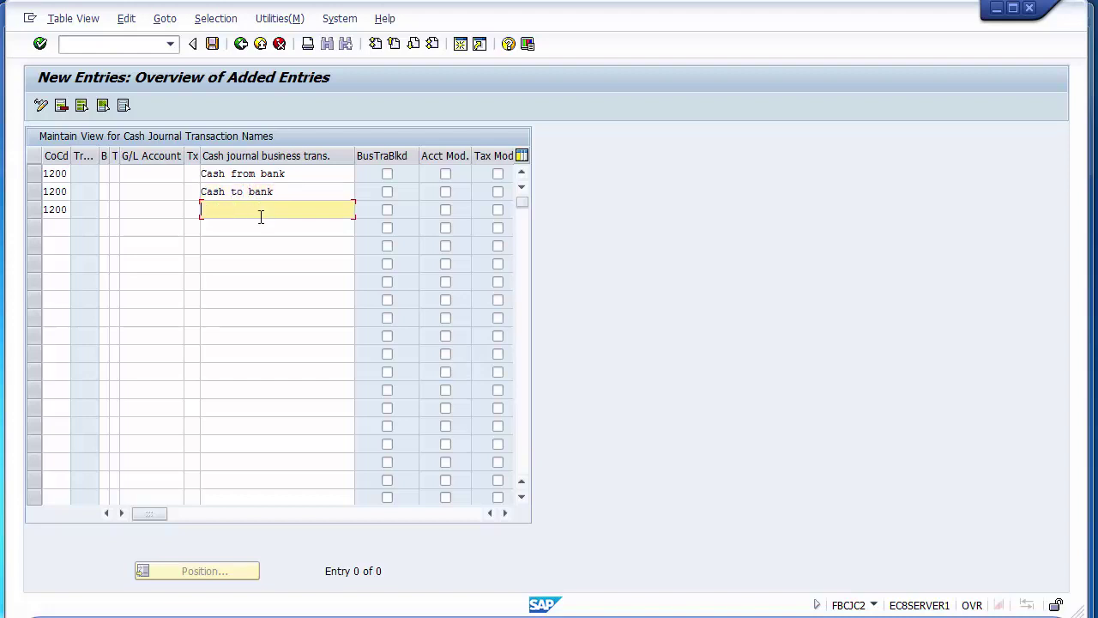
text(Cash Sales)
Step: Name rows 4–6 'Cash Purchases', 'Cash from Customer' and 'Cash Paid to Vendor'
click(260, 227)
text(Sach)
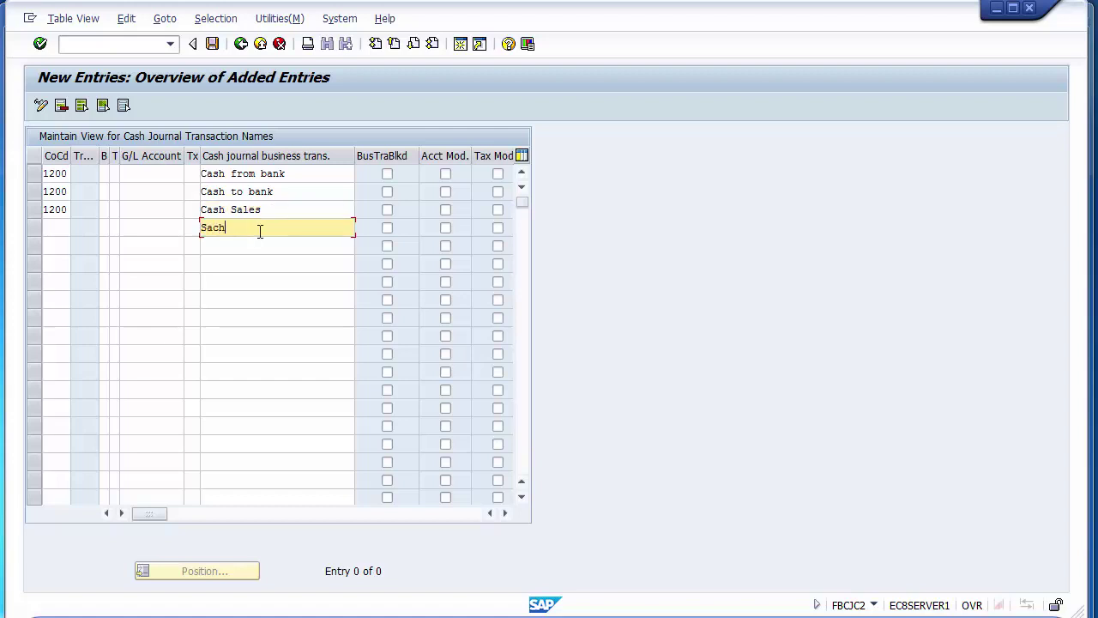
key(BackSpace)
key(BackSpace)
key(BackSpace)
key(BackSpace)
text(Cash Purchases)
click(257, 247)
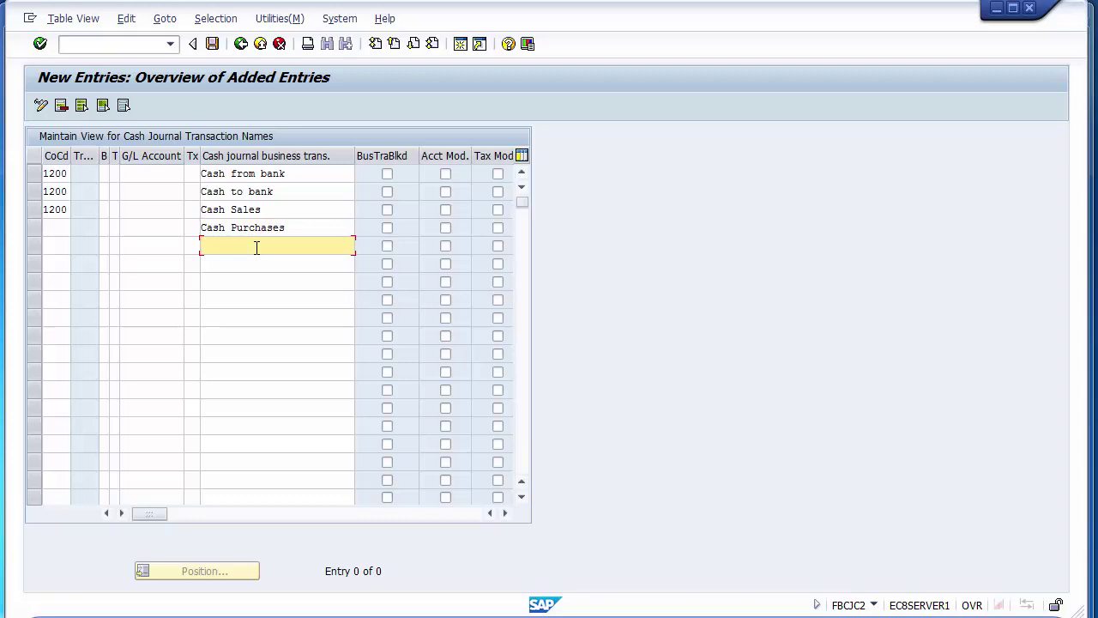
text(Cash from Customer)
click(253, 262)
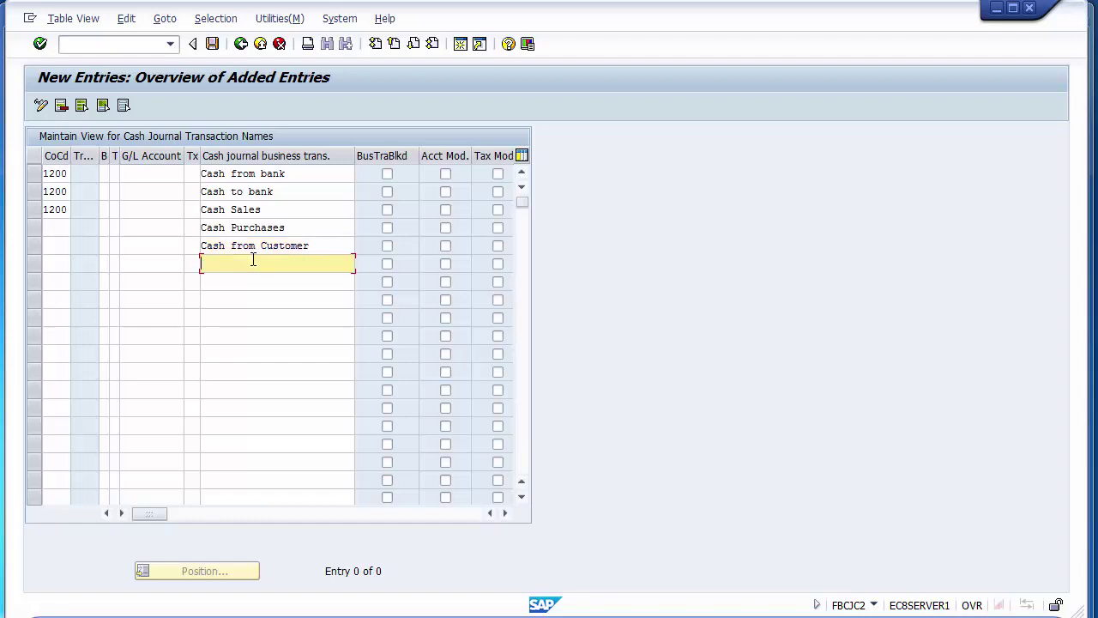
text(Ca)
key(BackSpace)
key(BackSpace)
text(Cash Paid to Vendor)
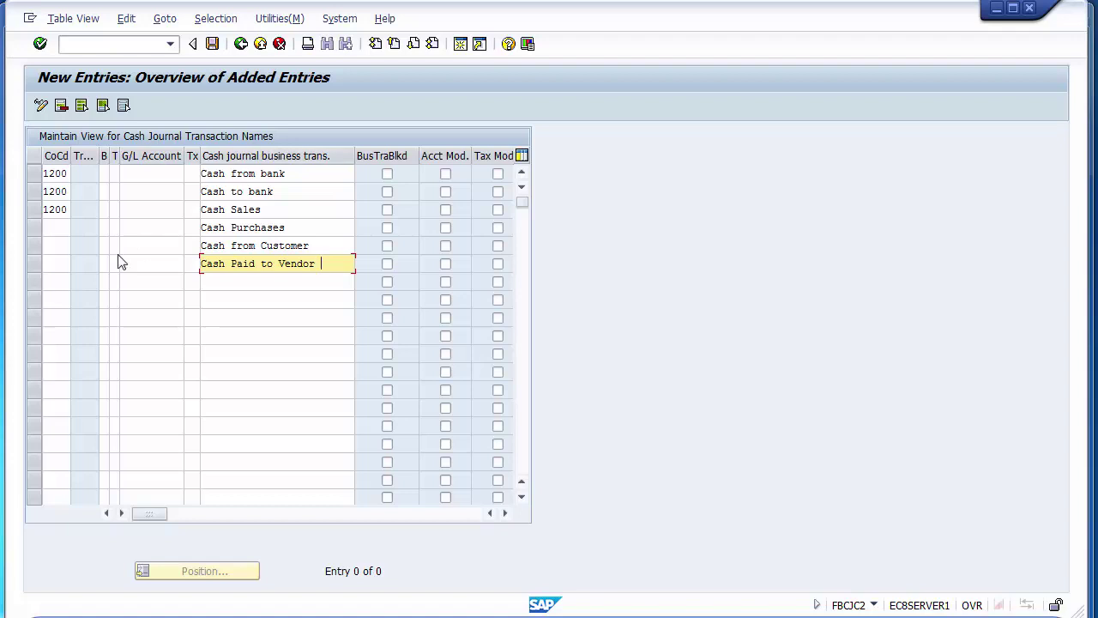
Step: Enter company code 1200 for rows 4–6, Cash Purchases through Cash Paid to Vendor
click(59, 228)
text(1200)
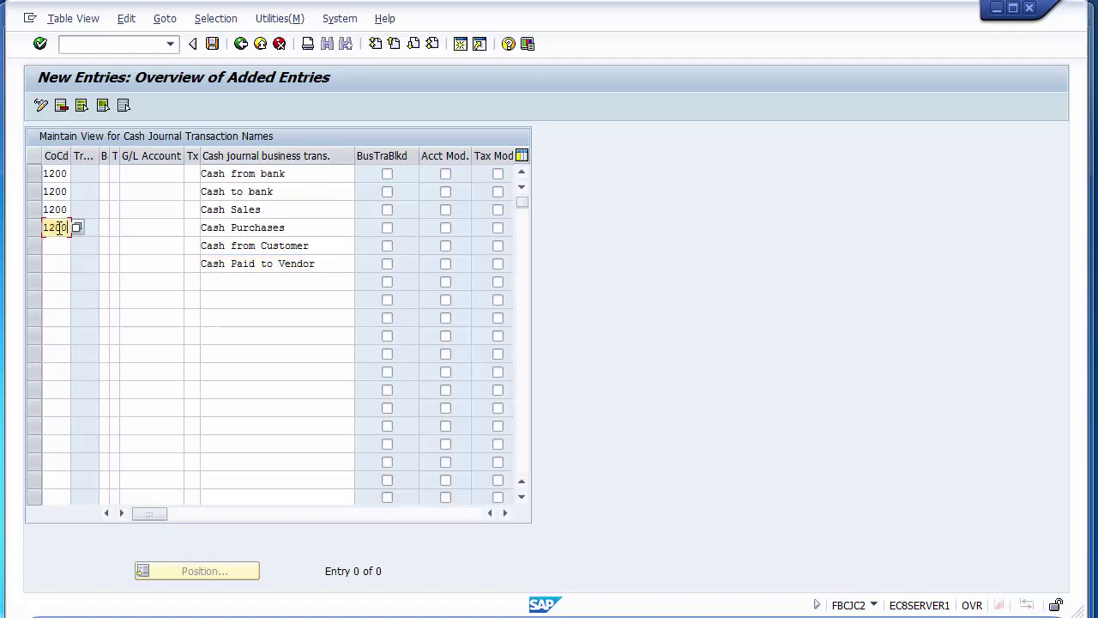
key(Down)
text(1200)
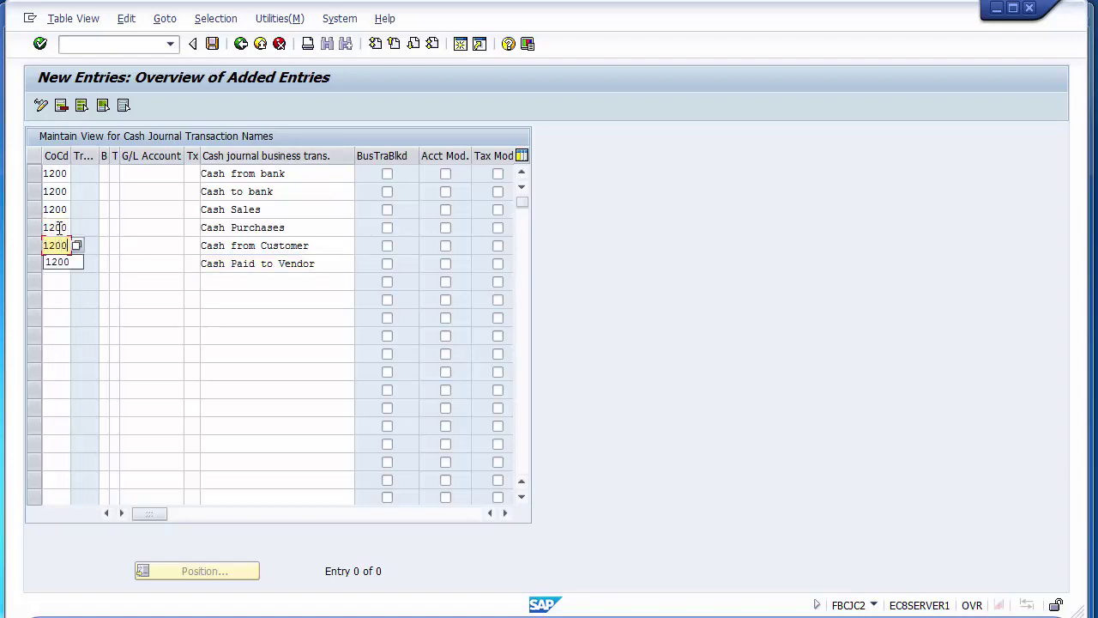
key(Down)
text(12)
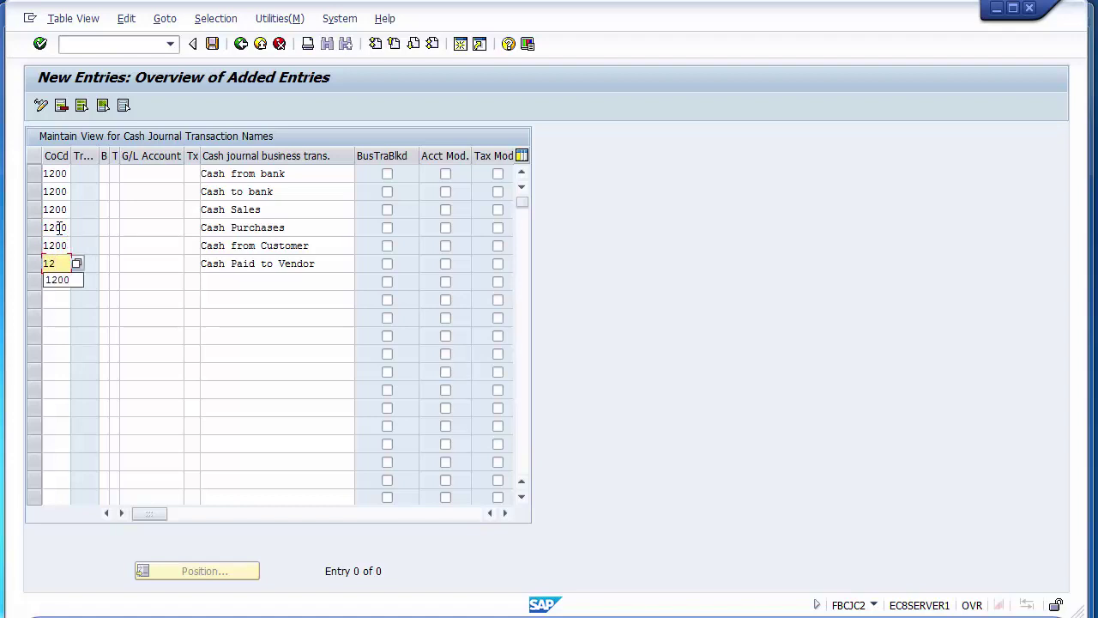
text(00)
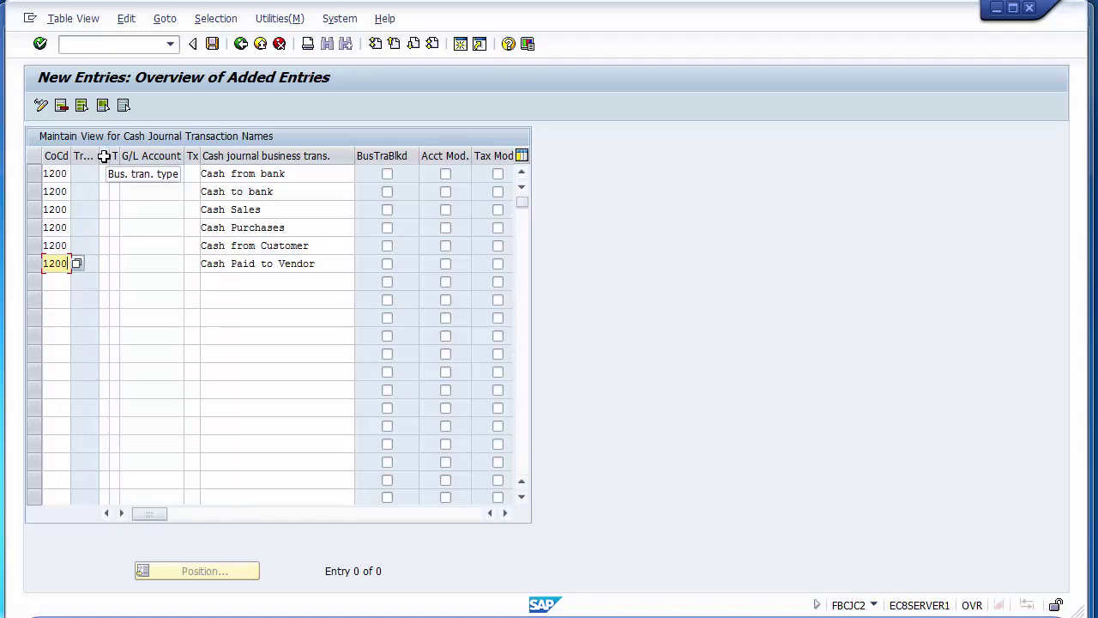
click(104, 174)
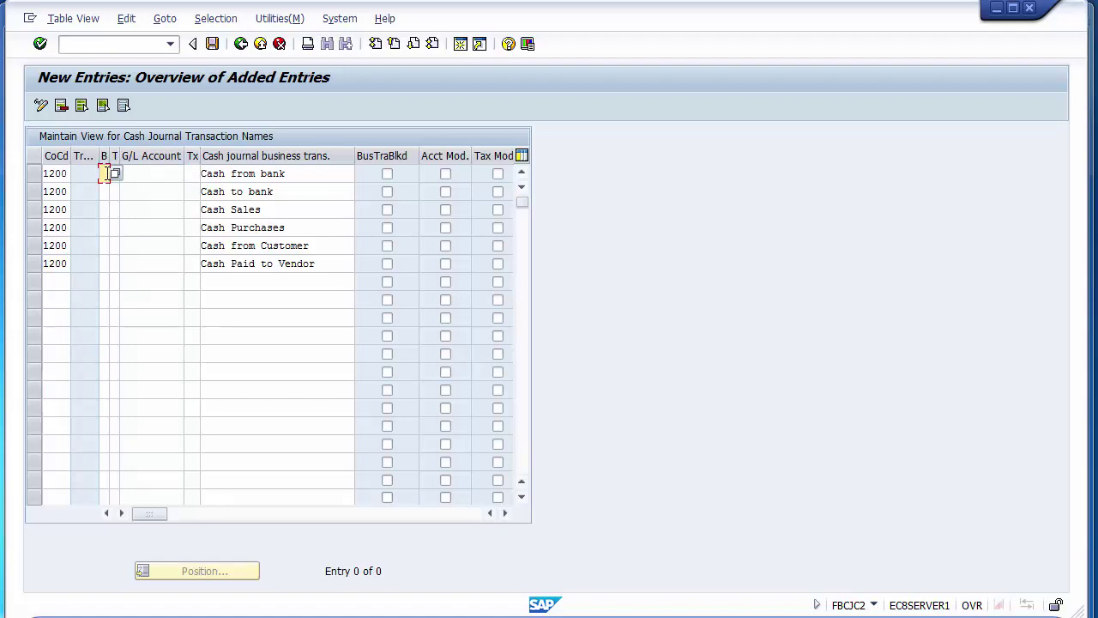
Step: Open the business transaction type list, sort it by code, and review the bank account types
key(F4)
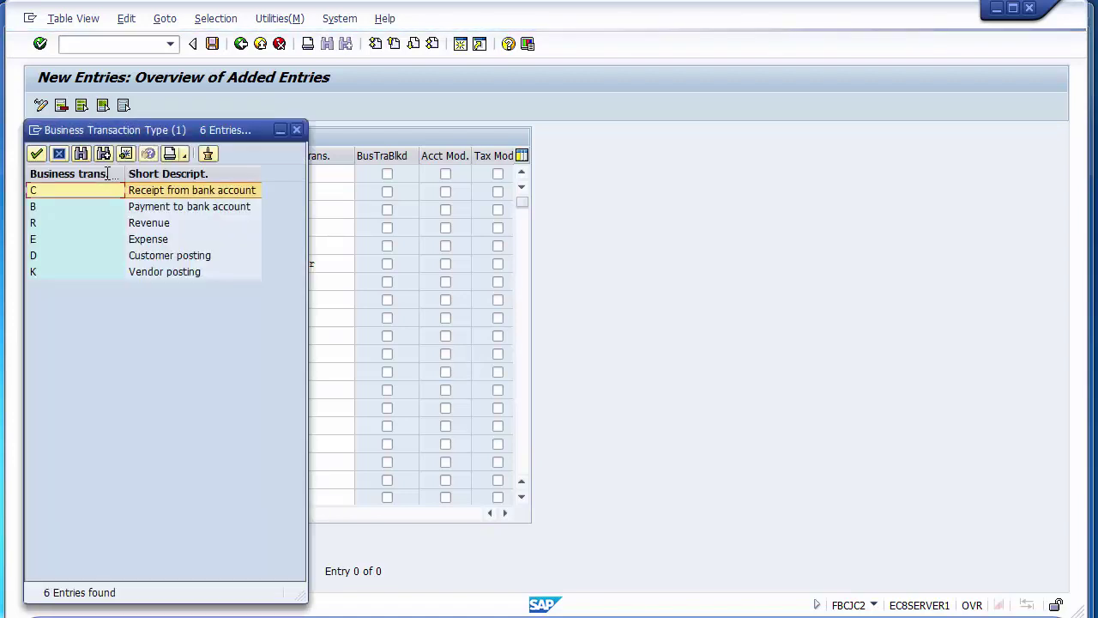
drag(103, 126, 462, 111)
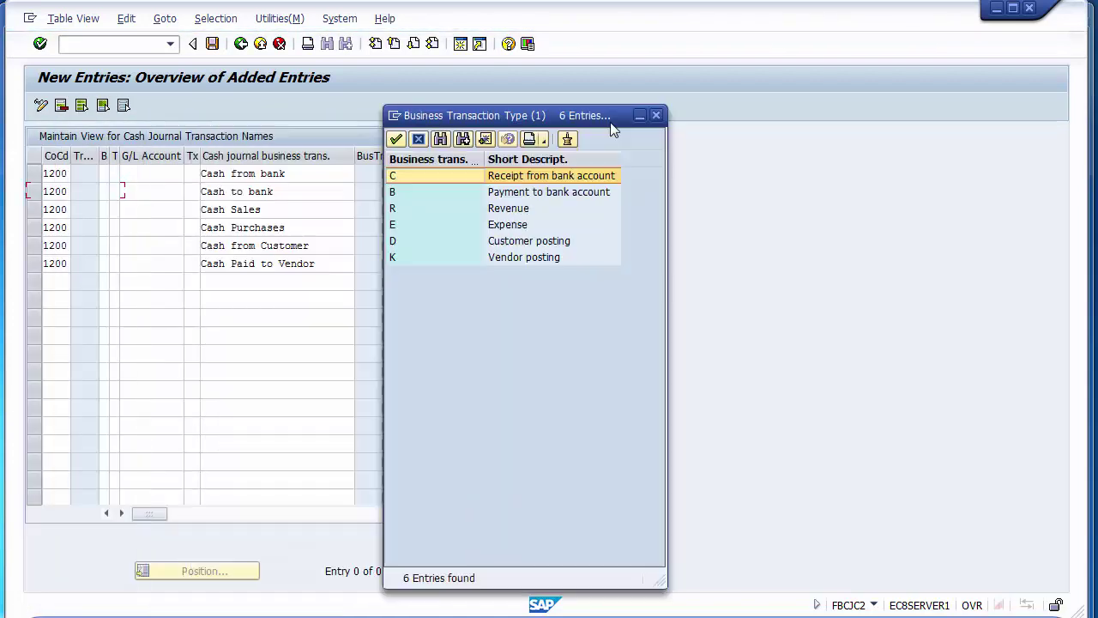
drag(612, 124, 639, 112)
click(589, 177)
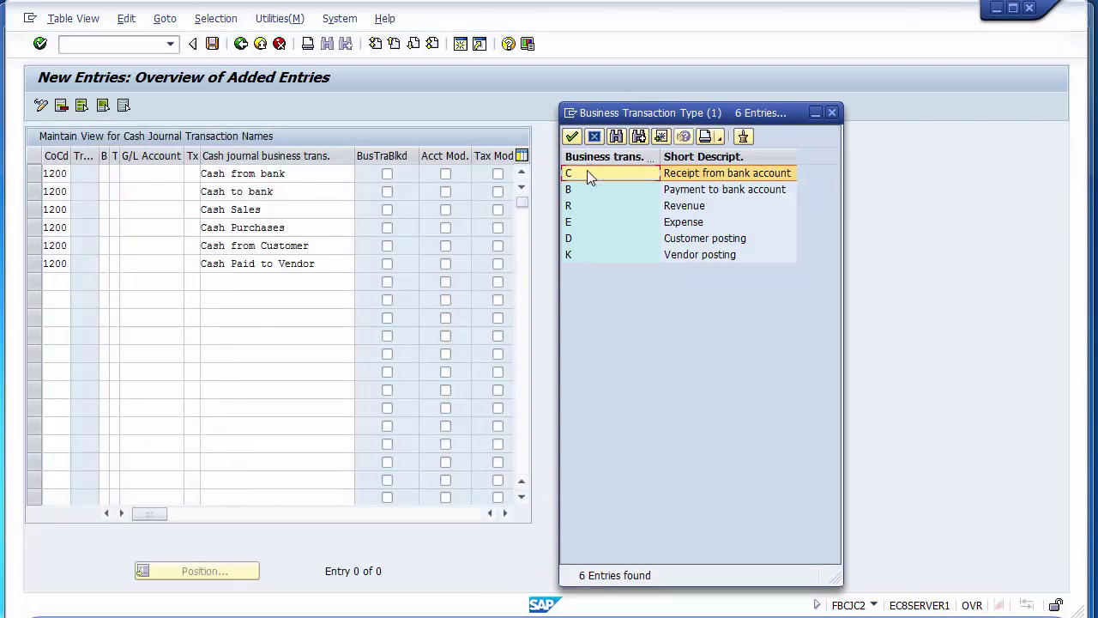
click(582, 156)
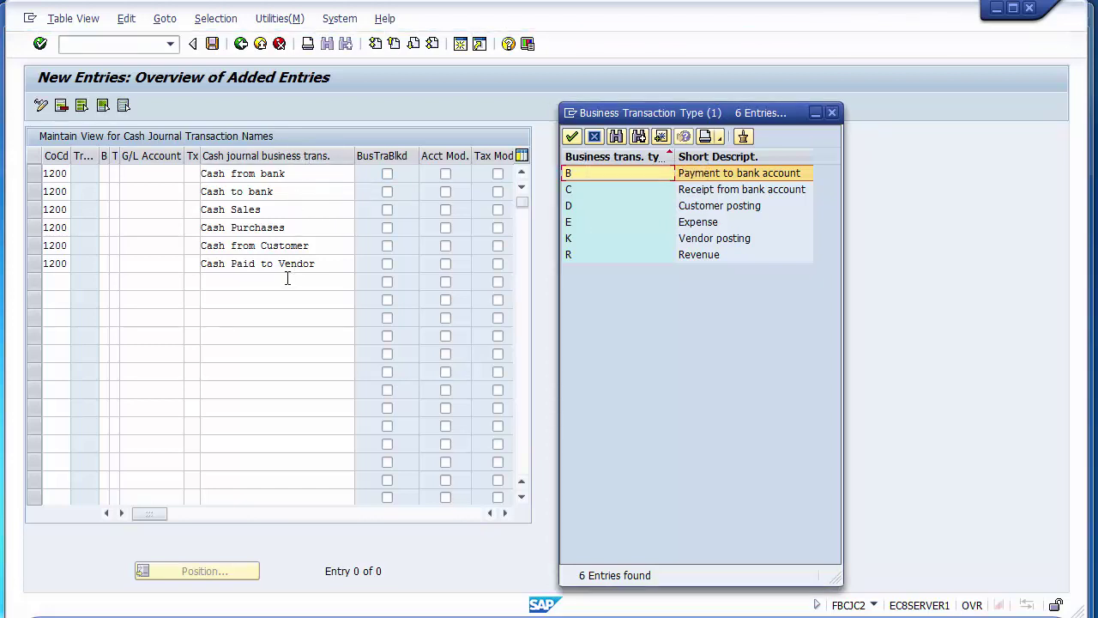
click(783, 174)
click(762, 191)
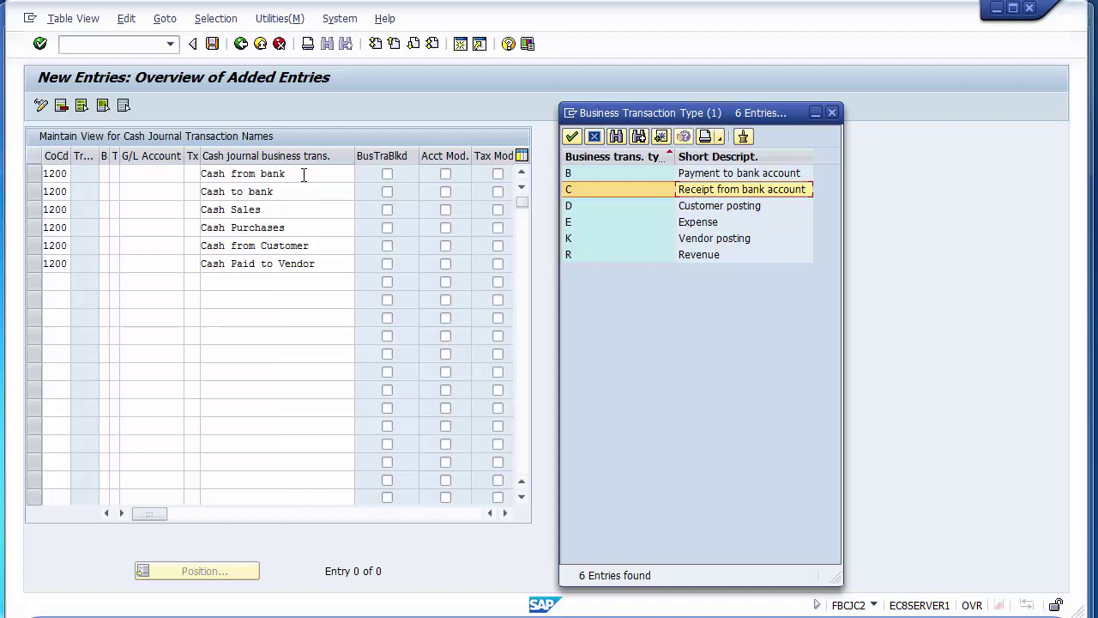
Step: Set type C for Cash from bank, B for Cash to bank, R for Cash Sales
click(226, 175)
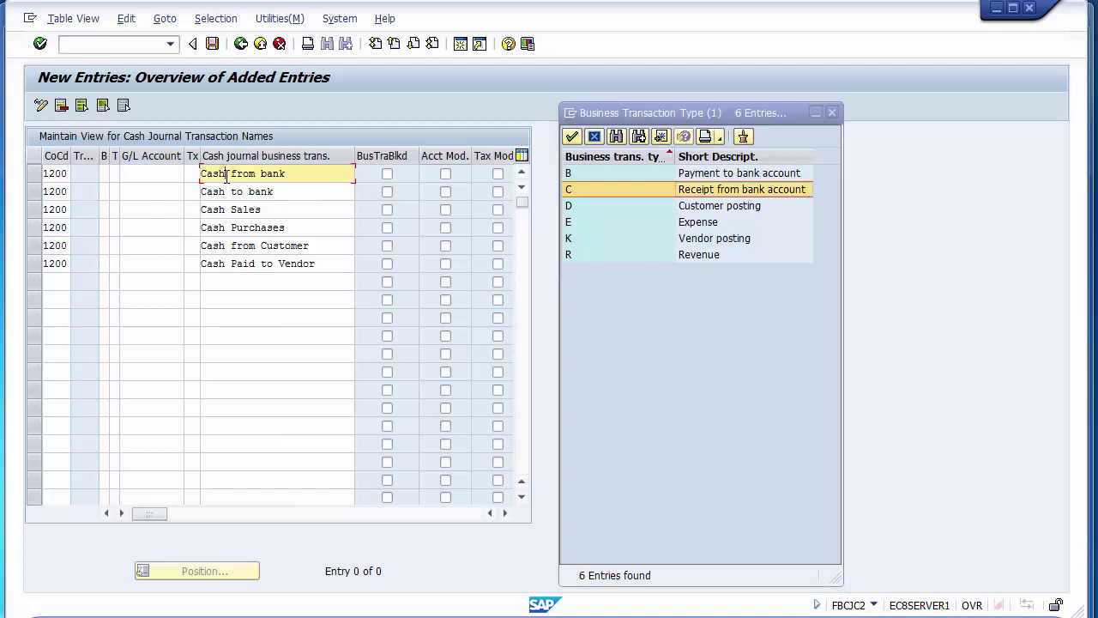
click(295, 192)
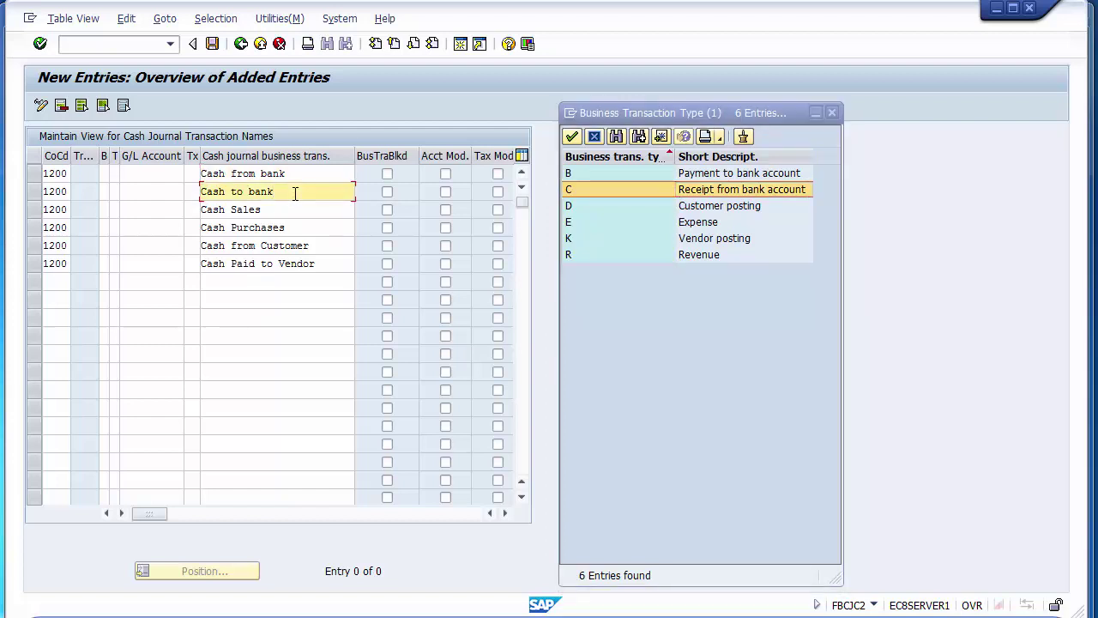
click(712, 173)
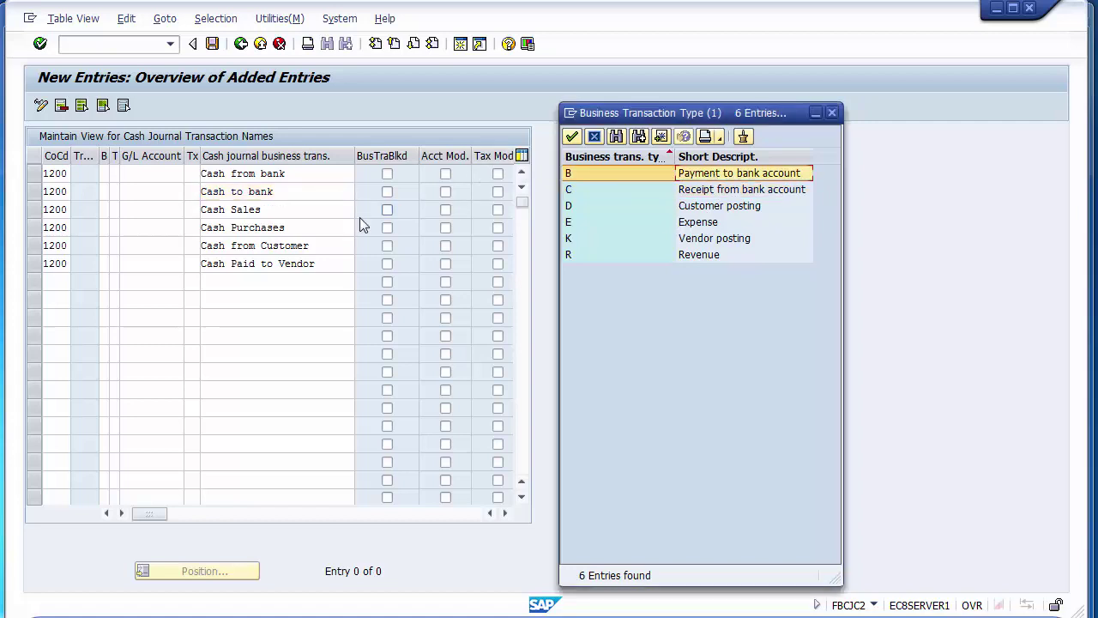
click(104, 192)
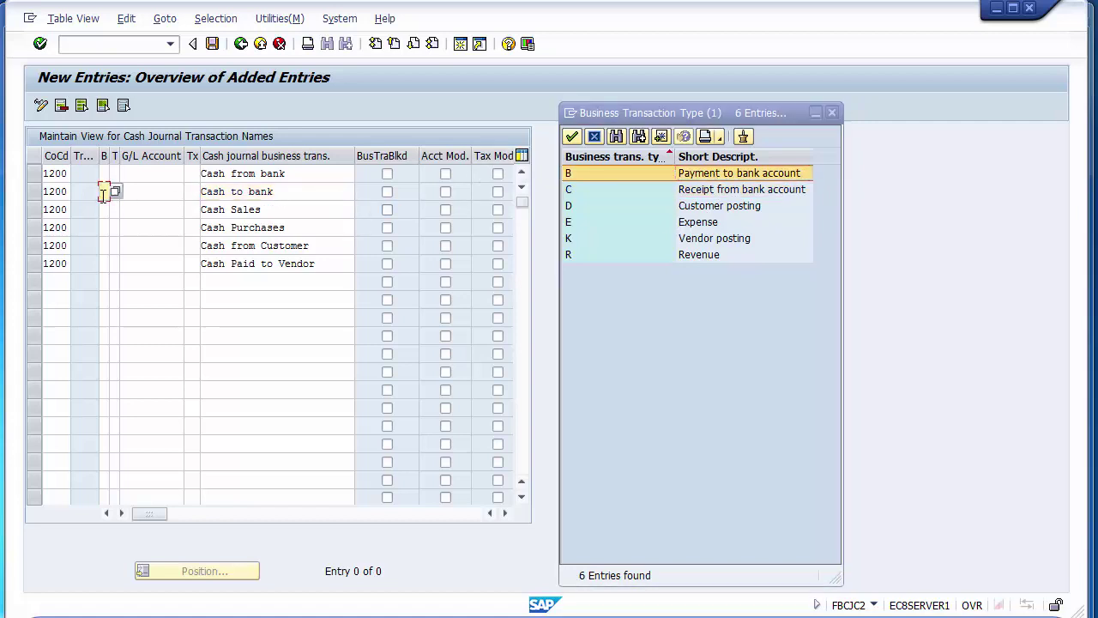
text(B)
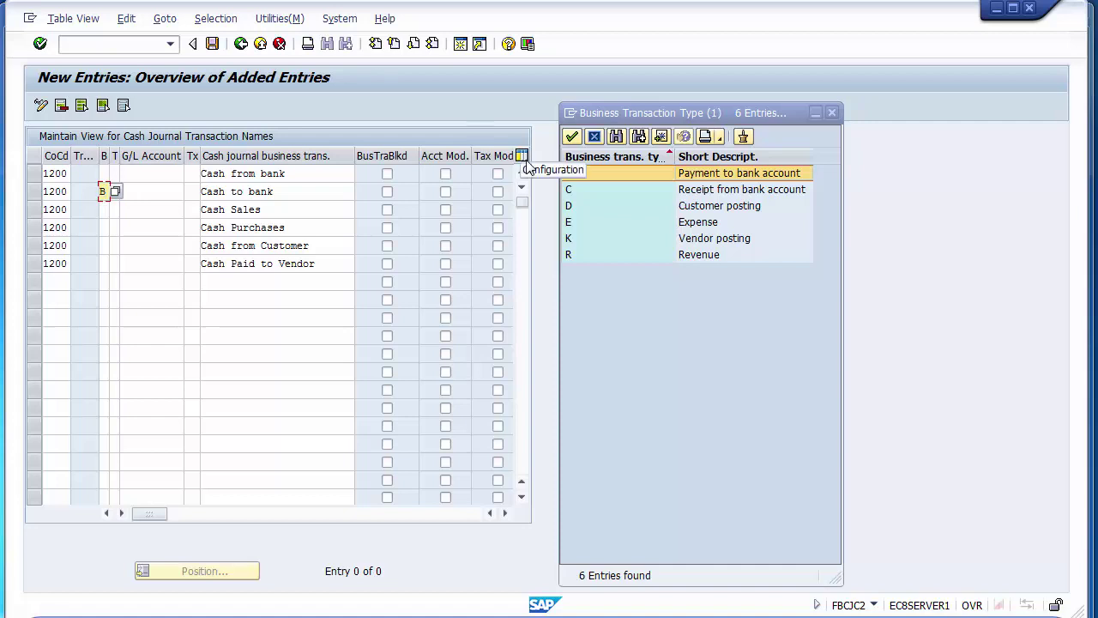
click(104, 174)
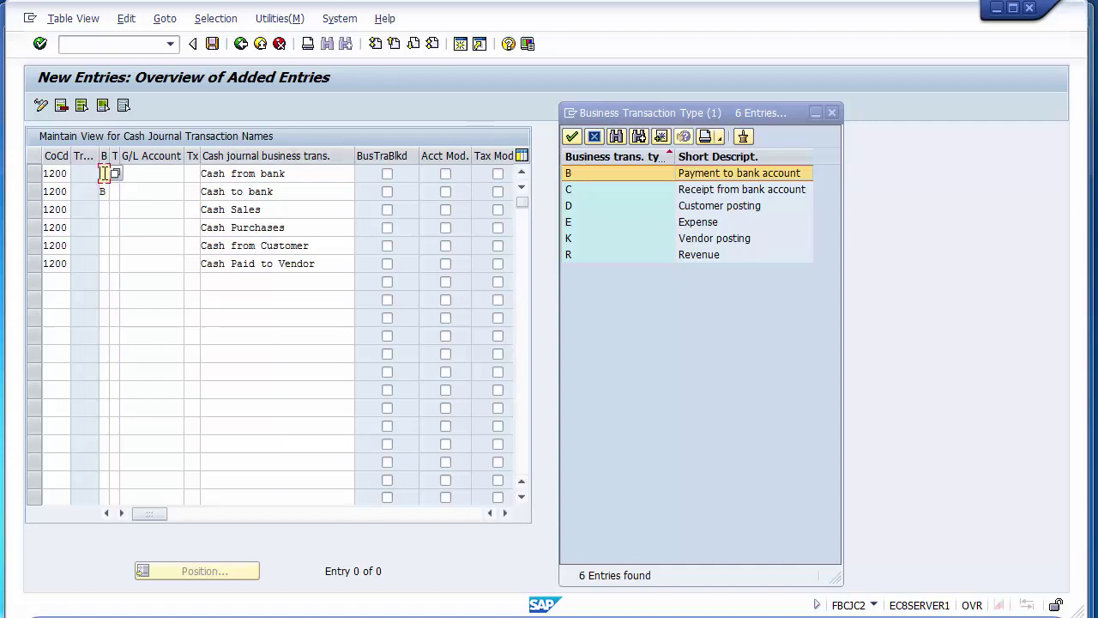
text(C)
click(264, 208)
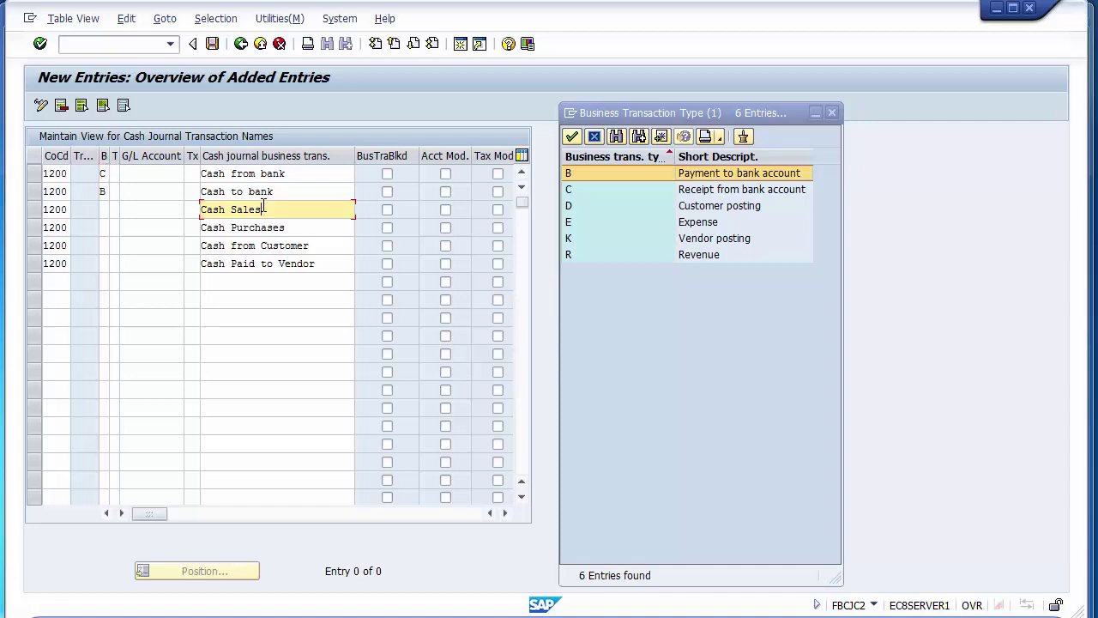
click(723, 254)
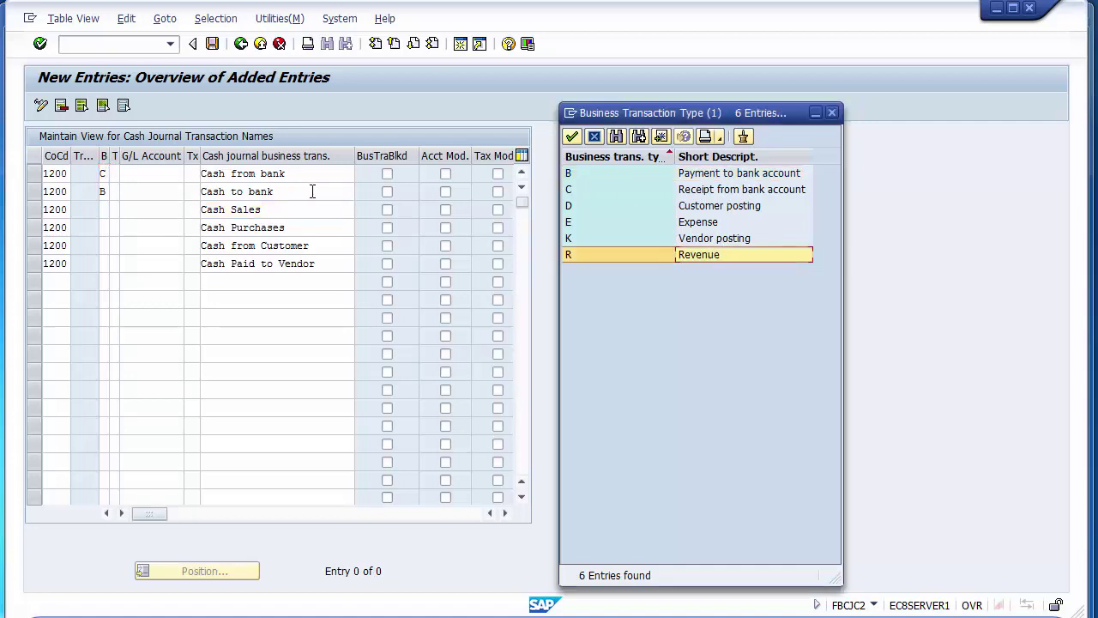
click(104, 210)
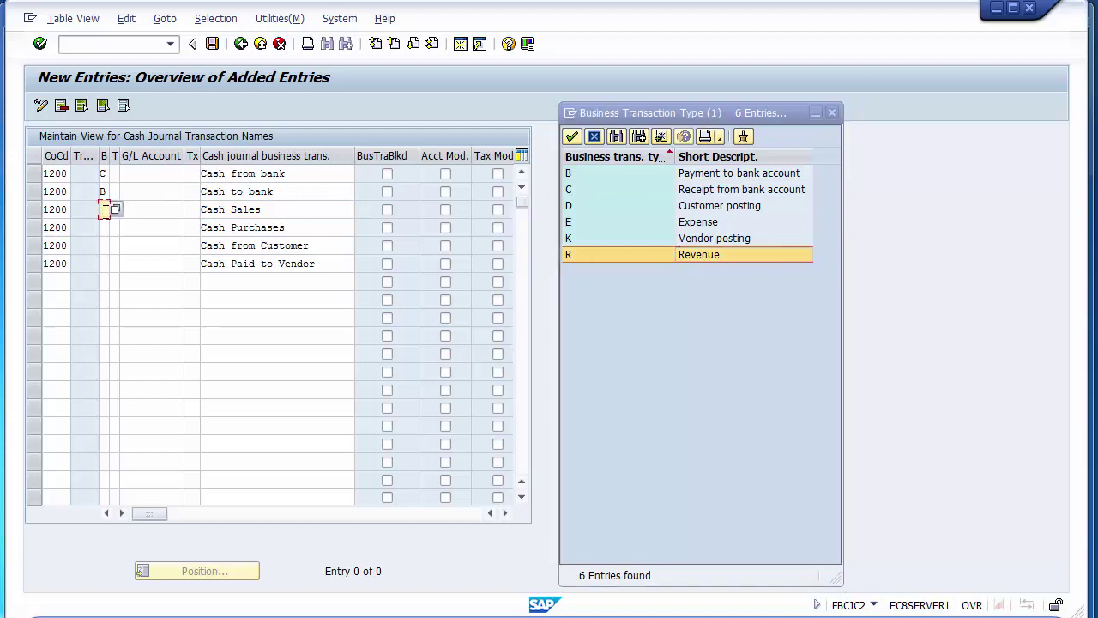
text(R)
Step: Set type E for Cash Purchases, D for Cash from Customer, K for Cash Paid to Vendor
click(313, 227)
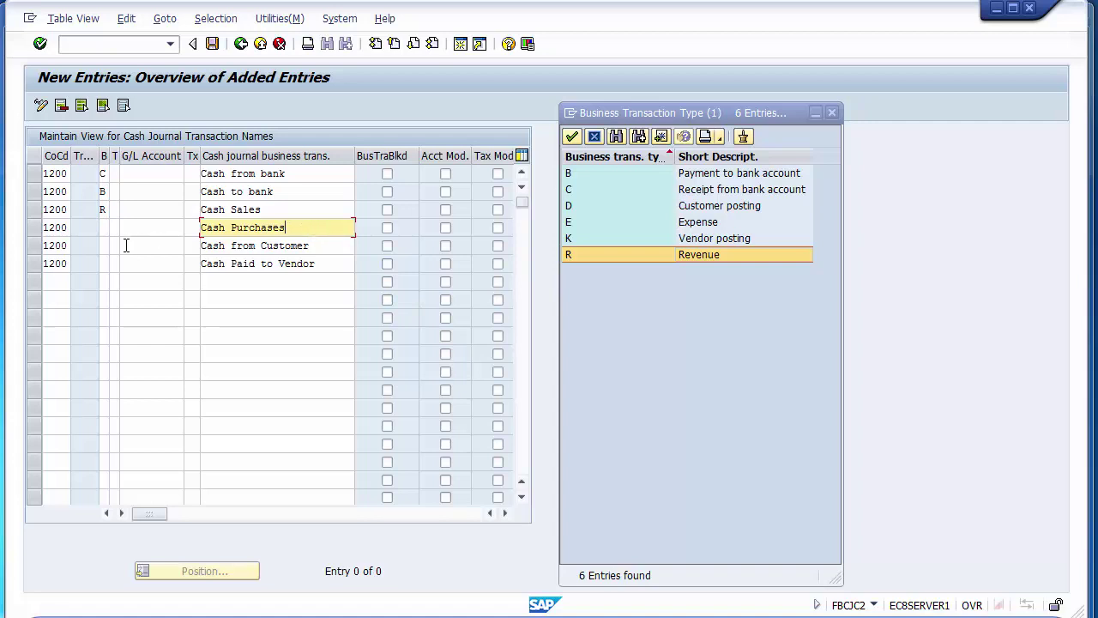
click(104, 227)
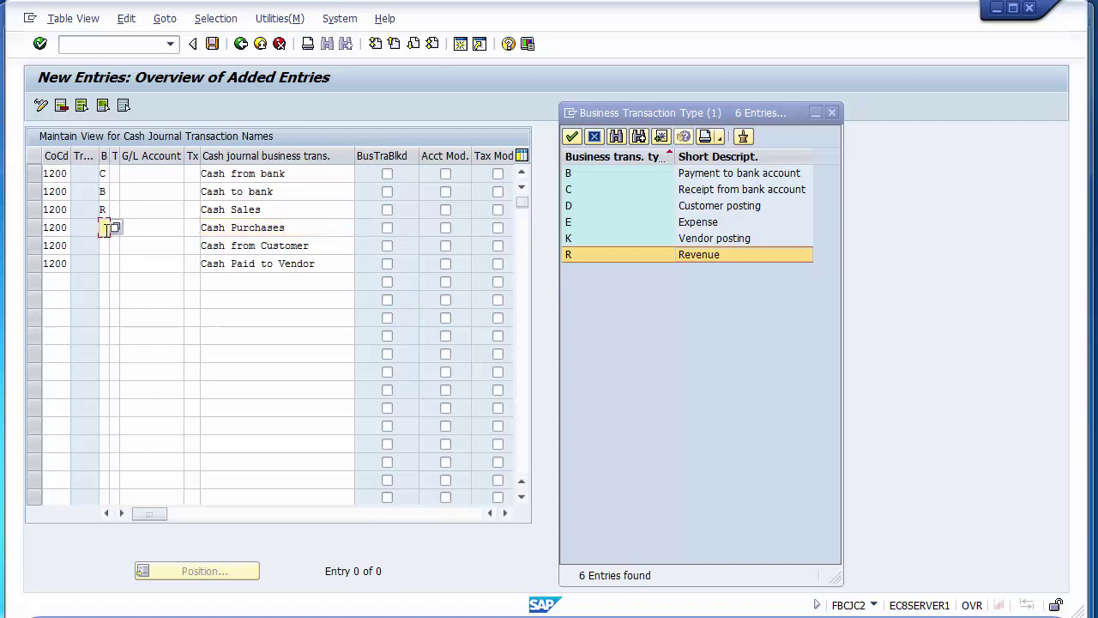
text(E)
click(661, 207)
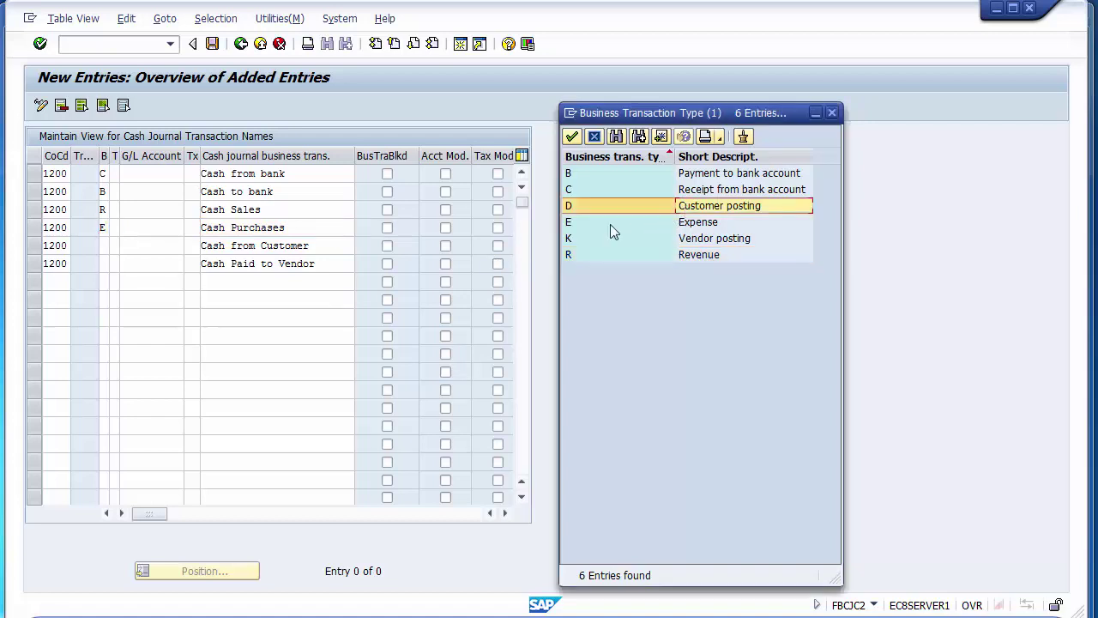
click(104, 245)
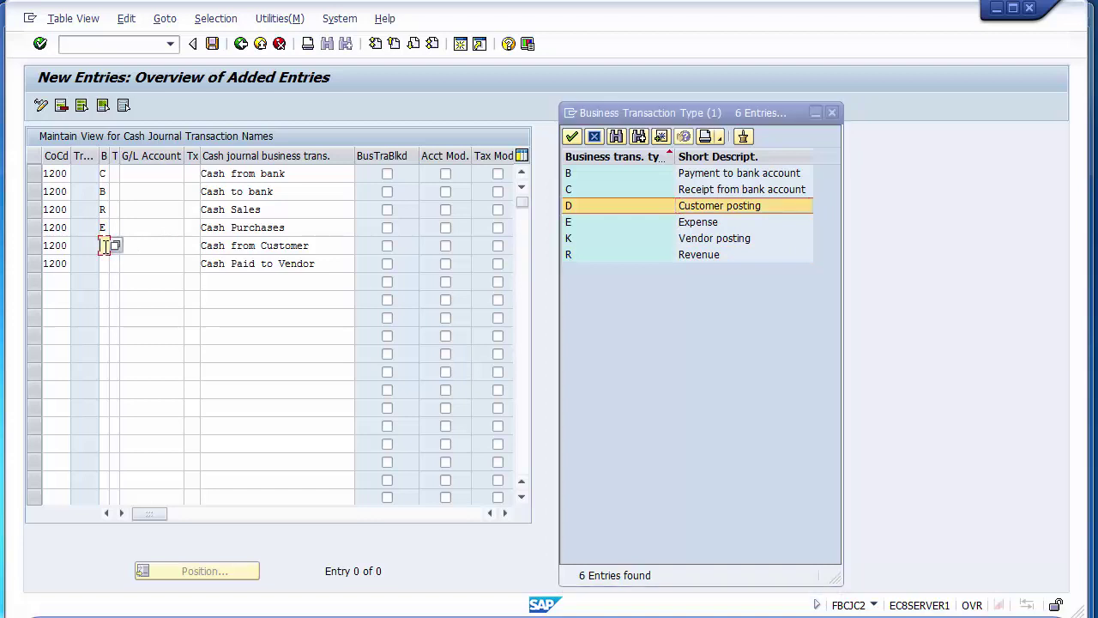
text(D)
click(104, 263)
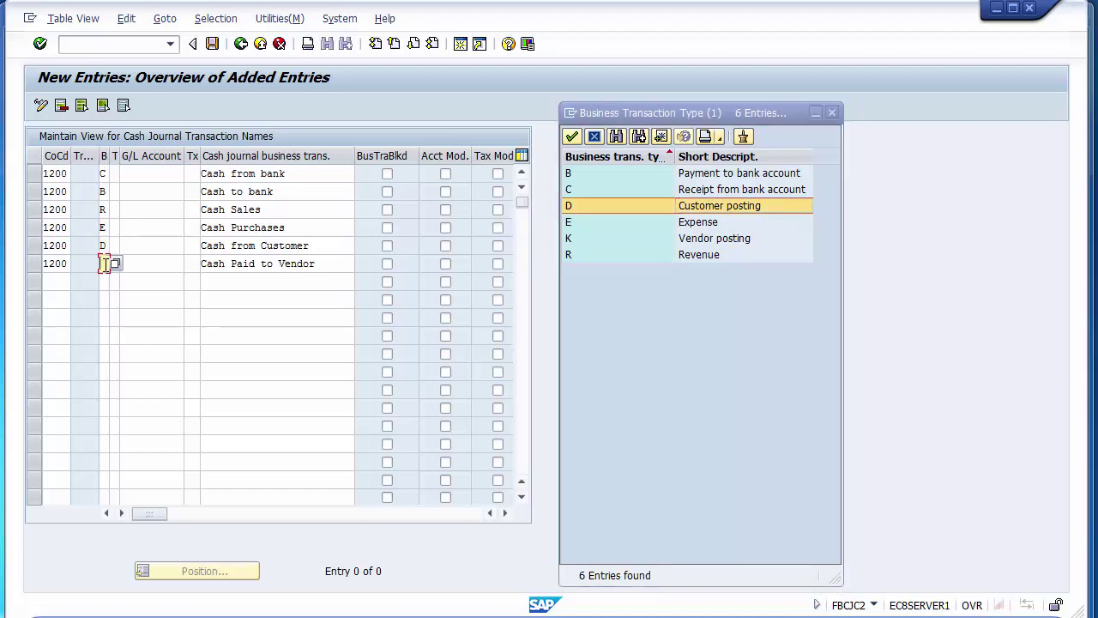
text(K)
key(Return)
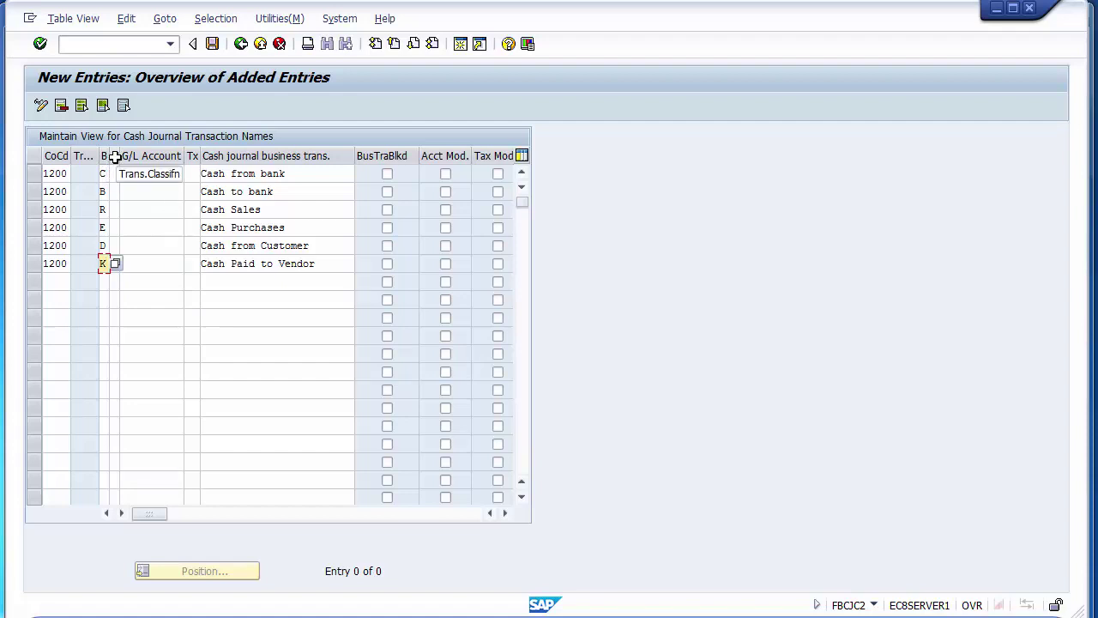
key(alt+Tab)
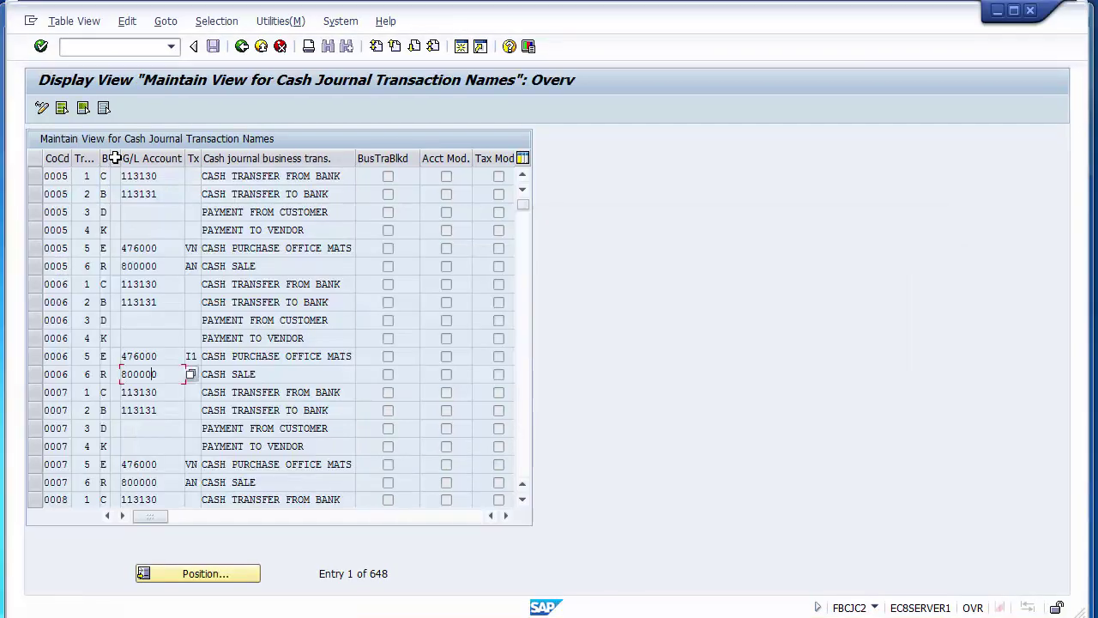
key(alt+Tab)
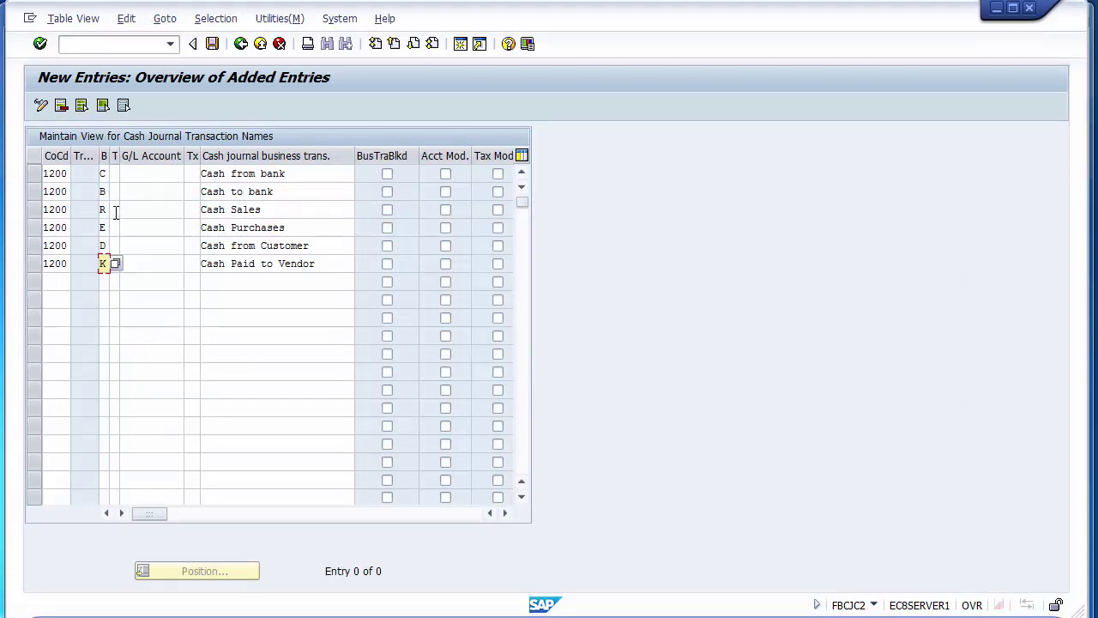
click(168, 175)
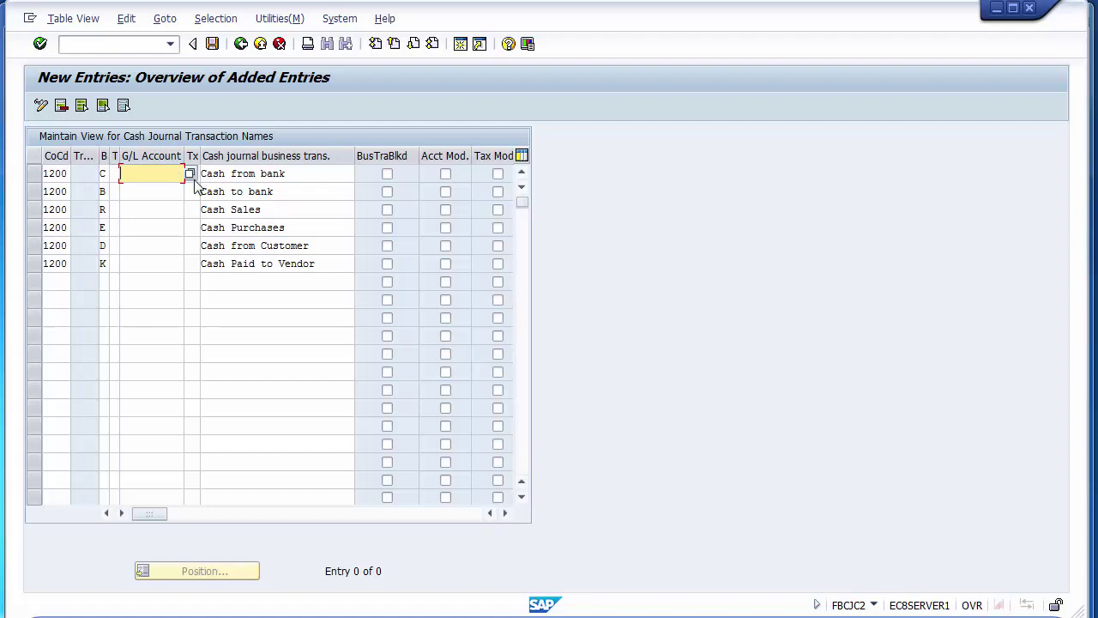
click(299, 173)
click(290, 192)
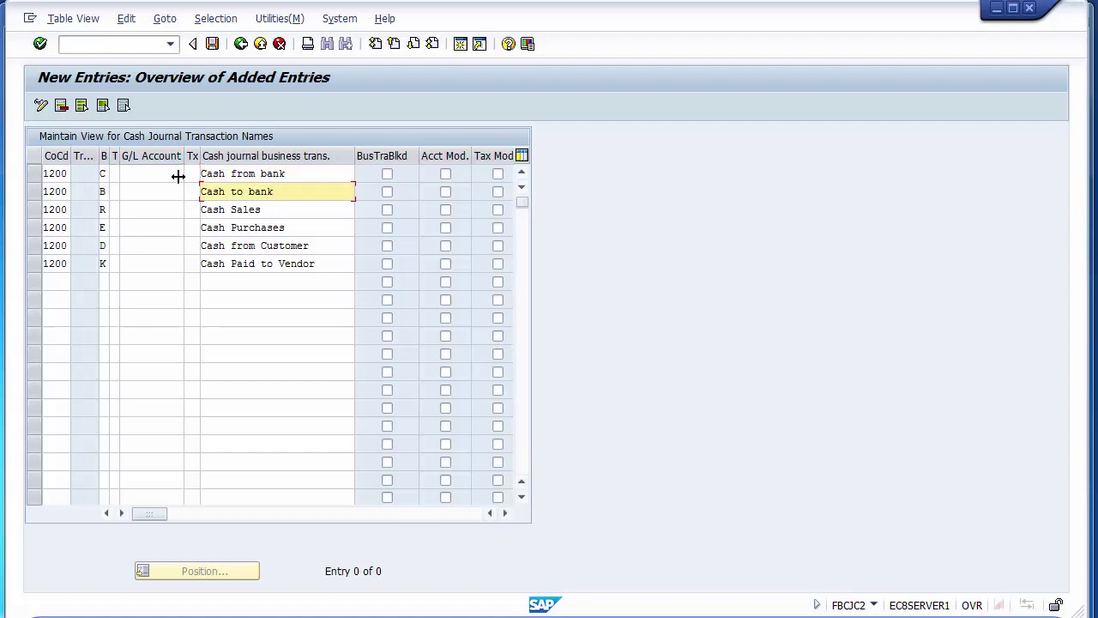
click(139, 175)
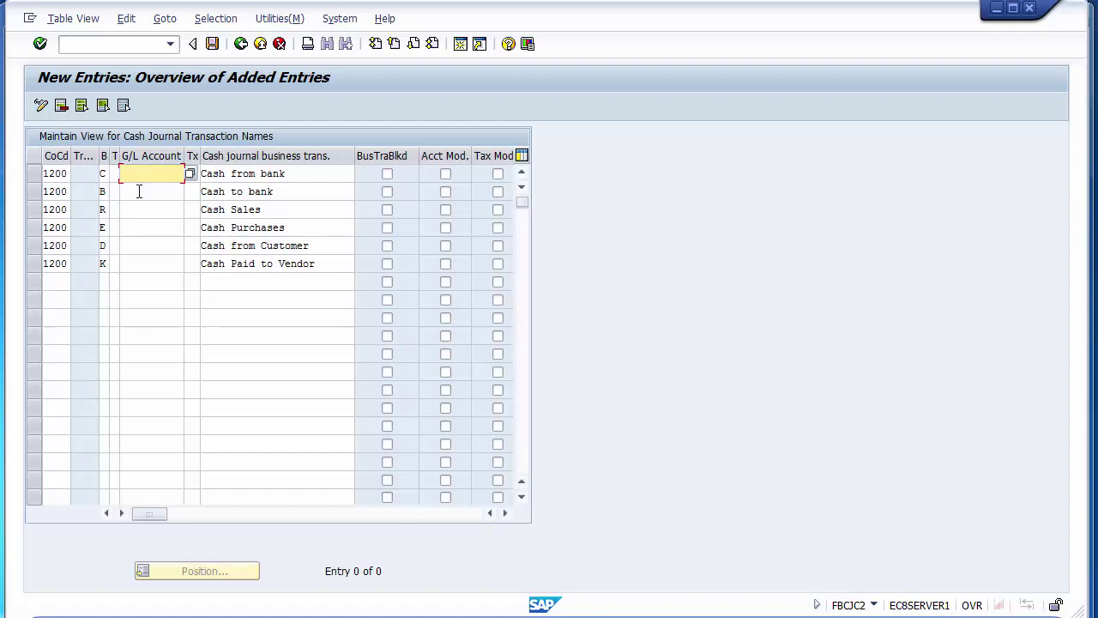
Step: Open the G/L account search help (chart of accounts 1000) for the Cash Sales row
click(140, 192)
click(137, 176)
click(137, 193)
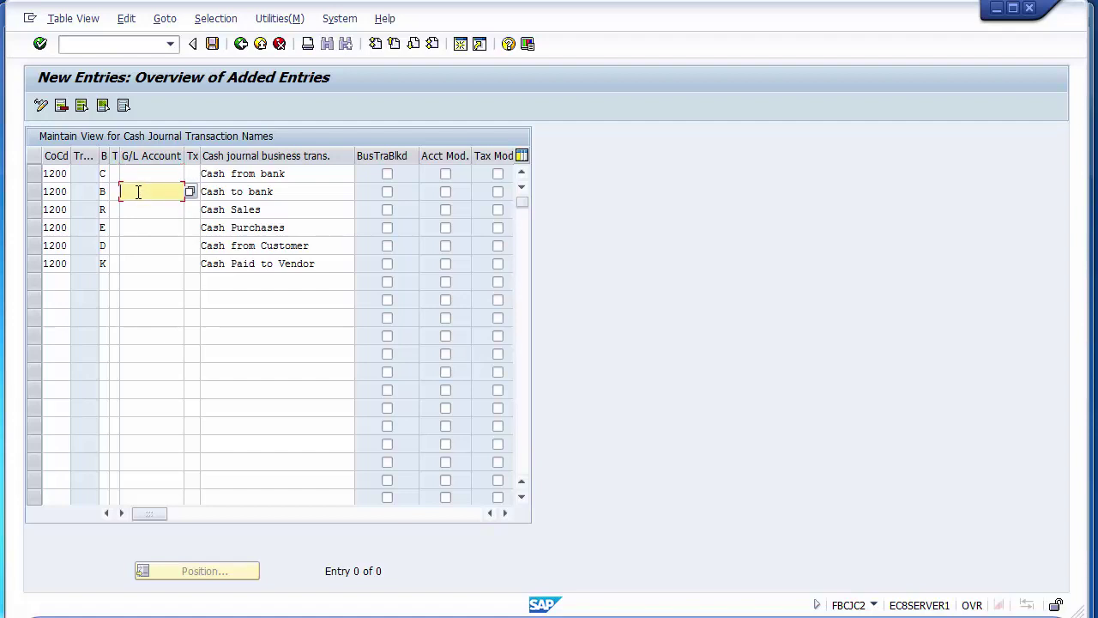
click(135, 171)
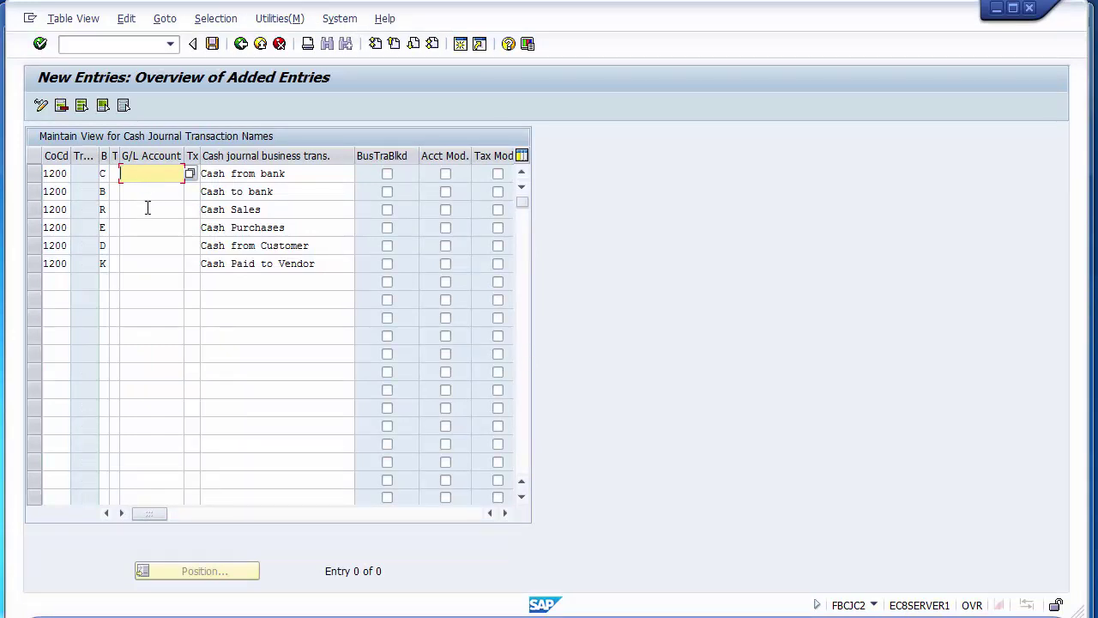
click(148, 209)
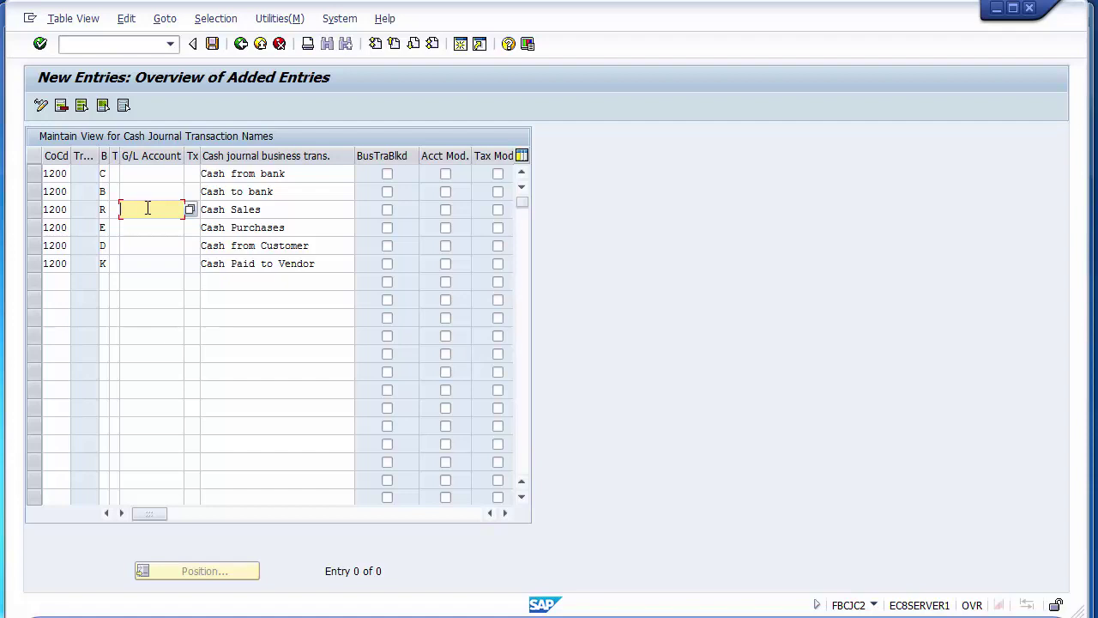
click(190, 209)
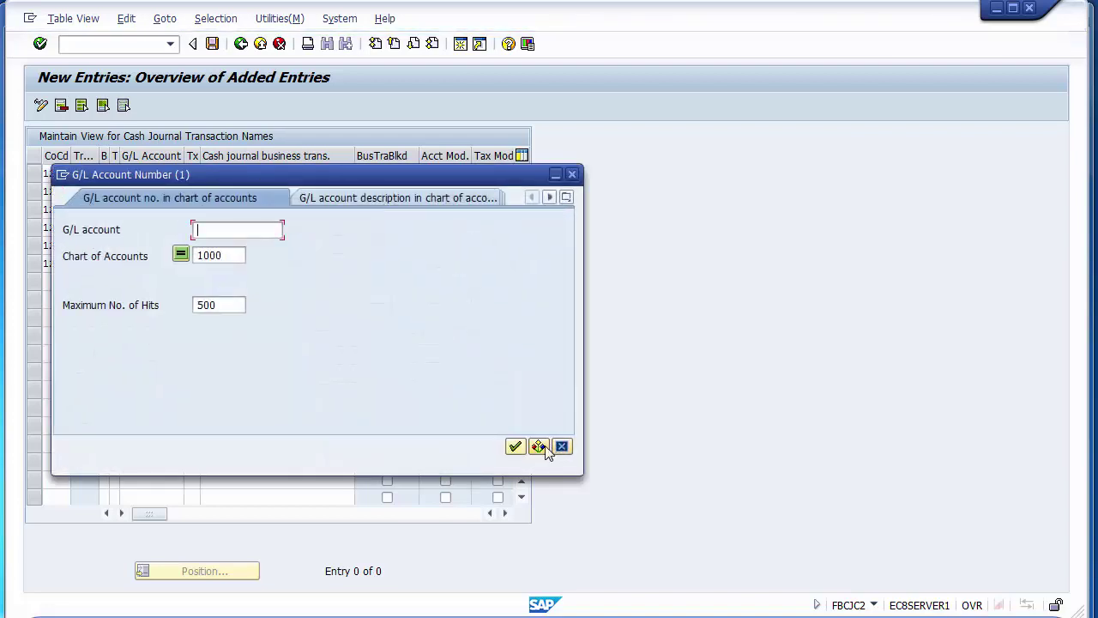
Step: Assign G/L account 300000 Sales Account to the Cash Sales transaction
click(515, 446)
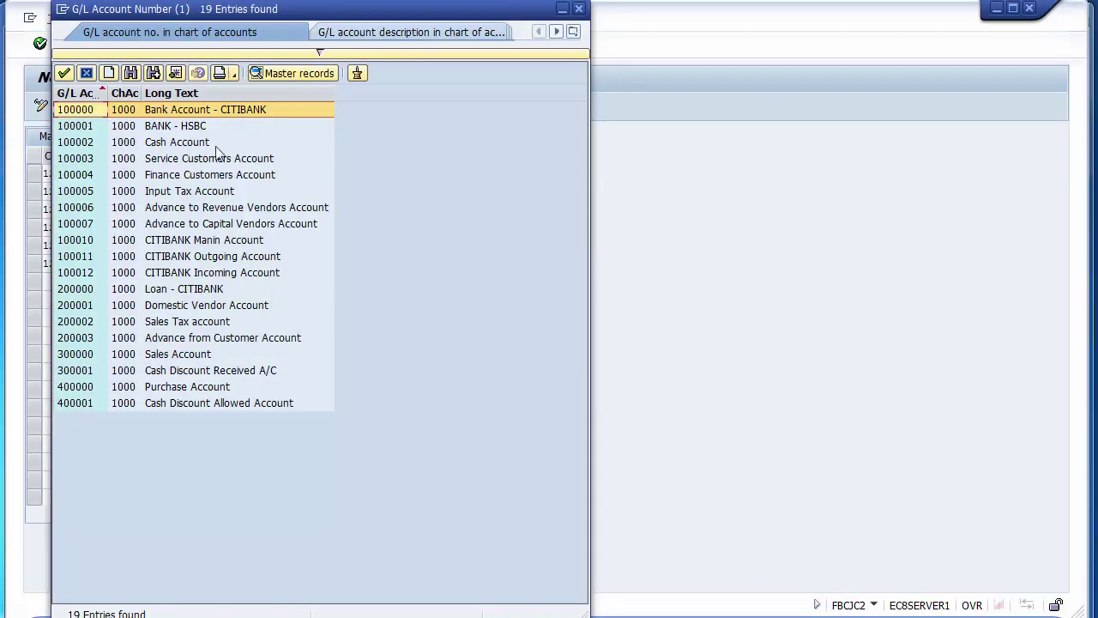
click(161, 359)
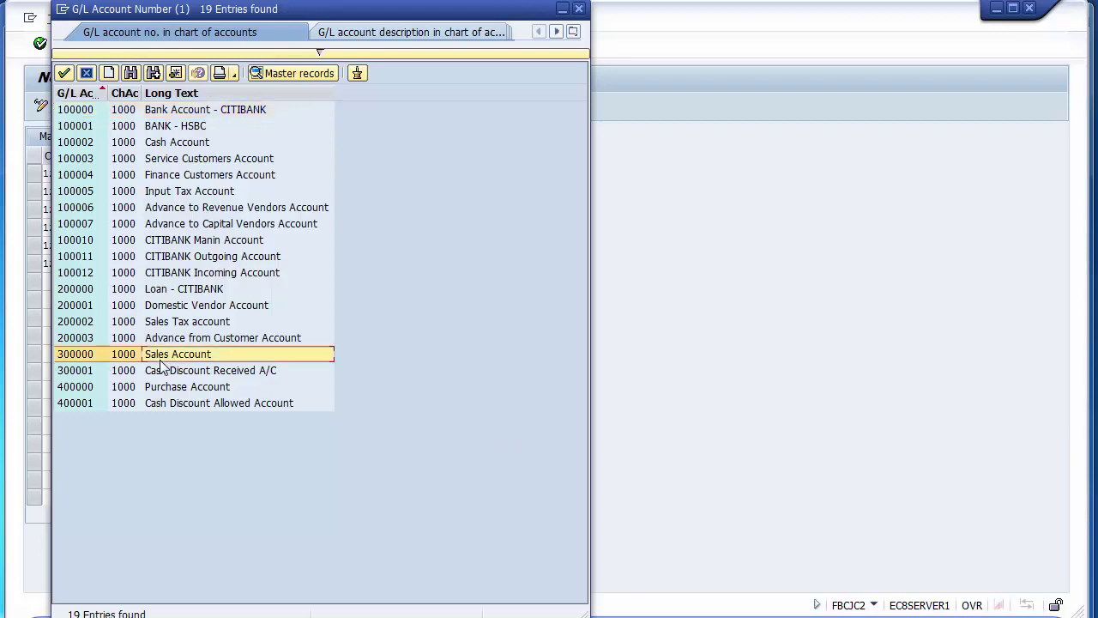
double_click(70, 355)
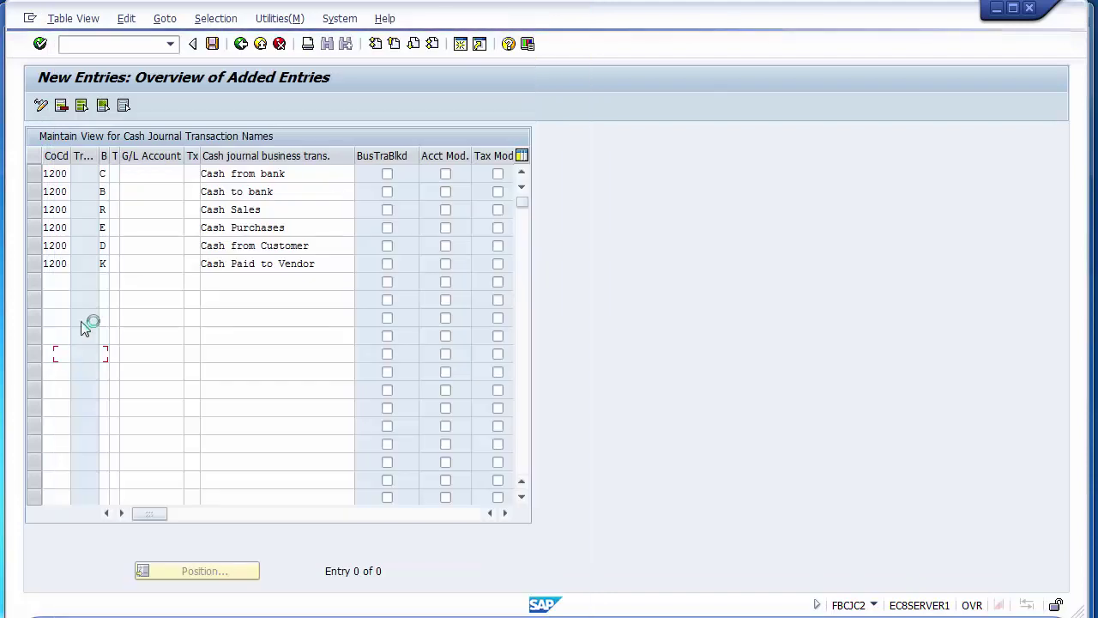
click(161, 209)
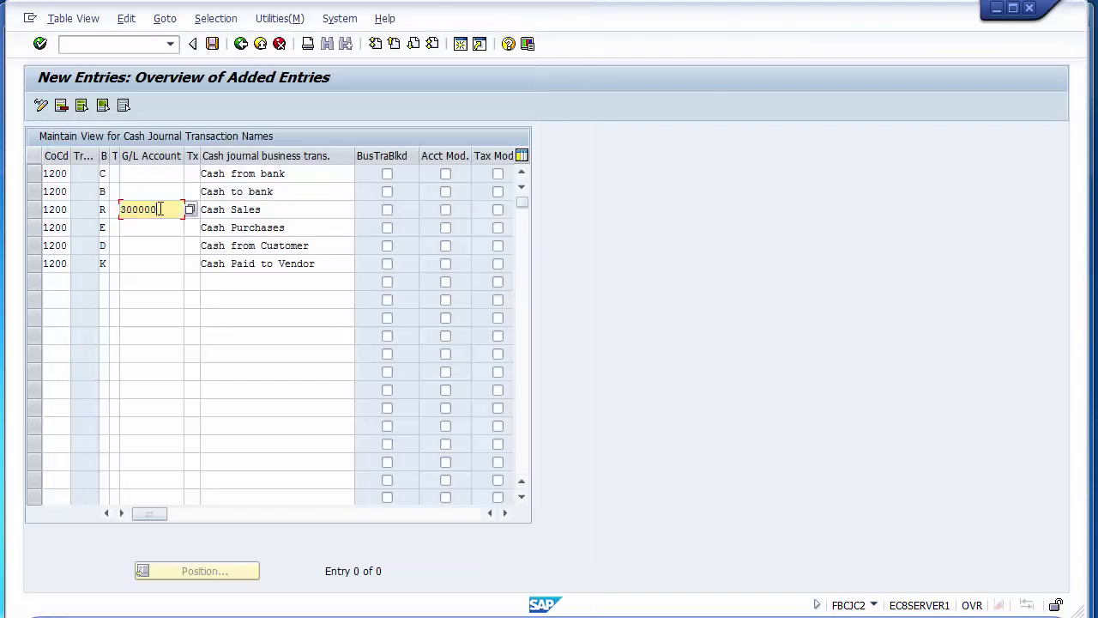
Step: Search G/L accounts for Cash Purchases, view 400000 Purchase Account, then close without choosing
click(158, 229)
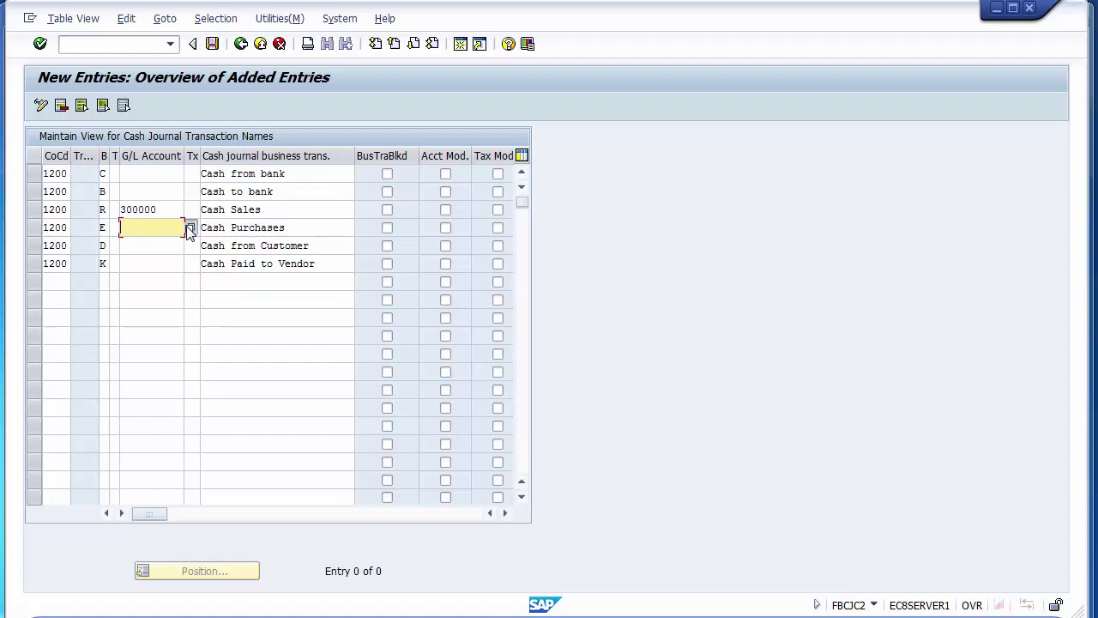
key(F4)
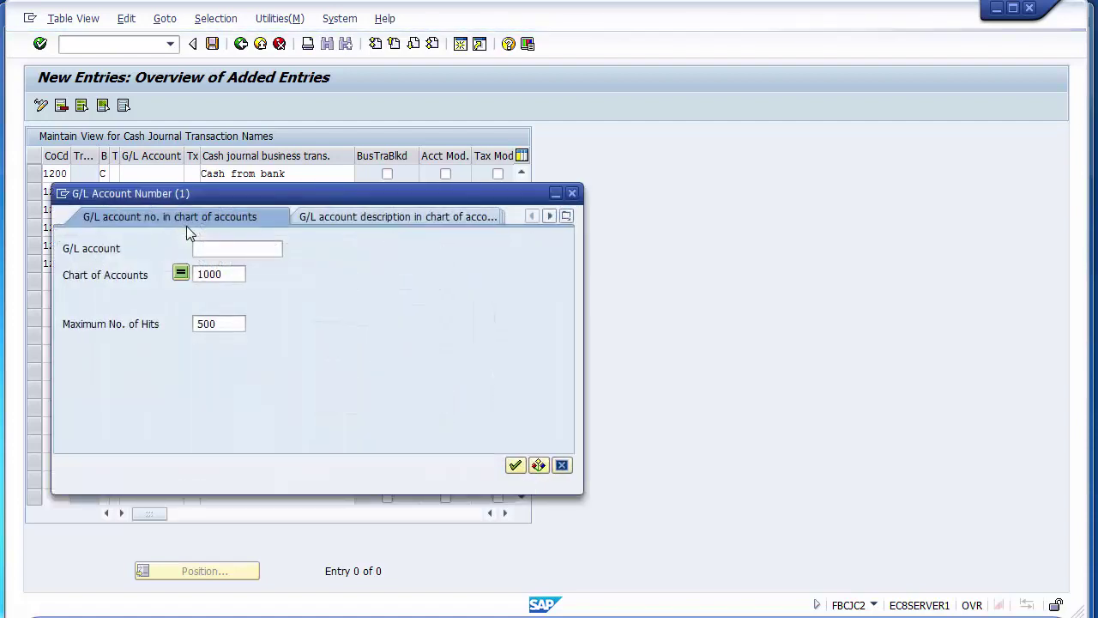
click(514, 465)
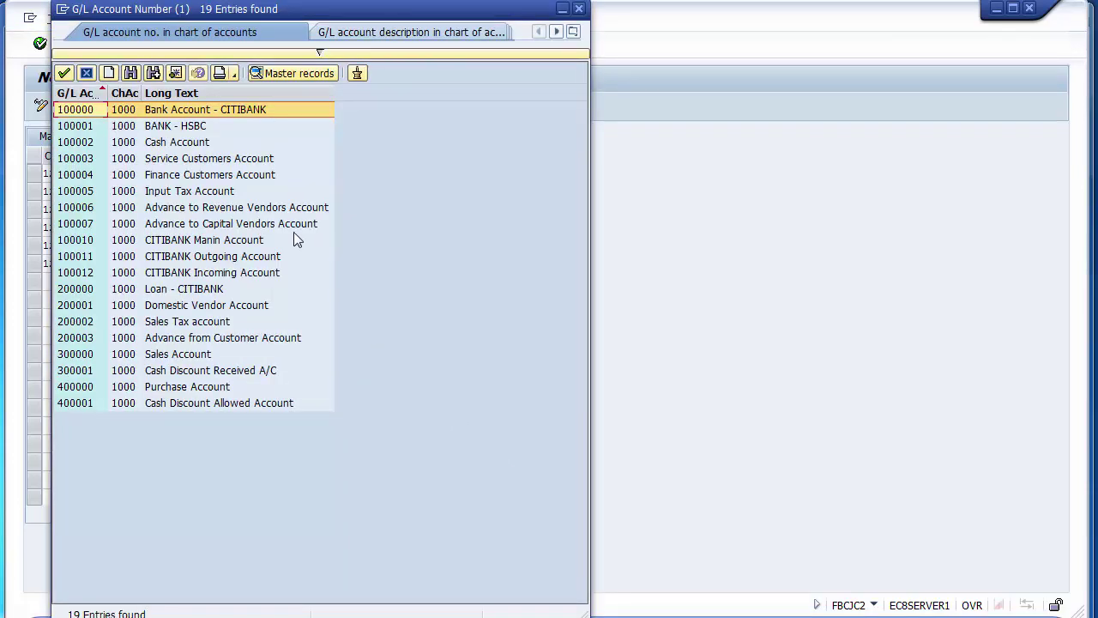
click(192, 391)
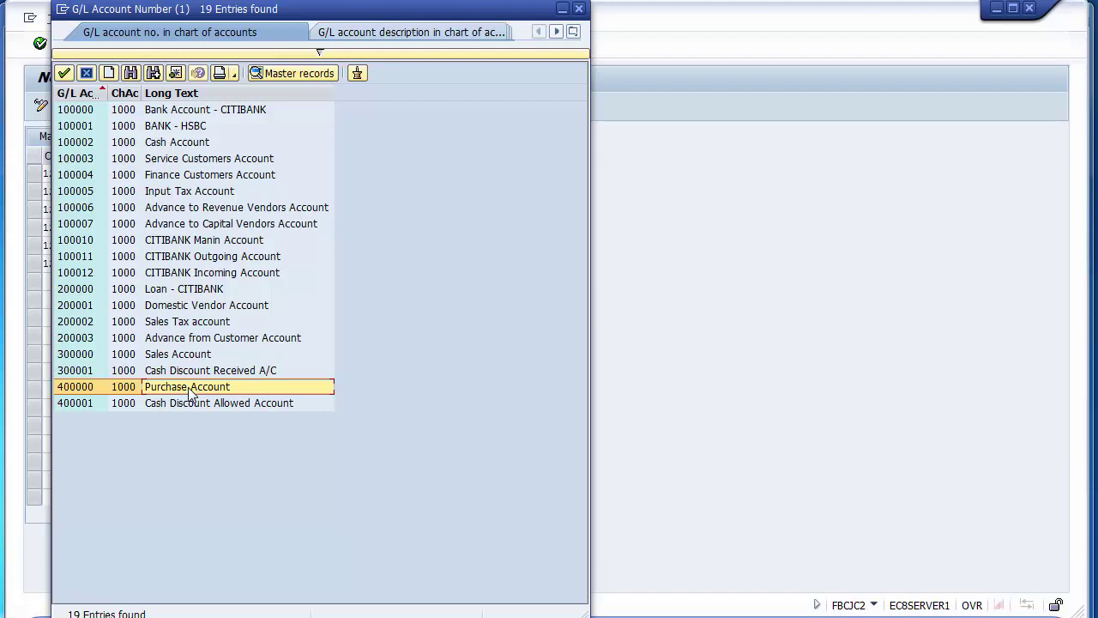
click(86, 74)
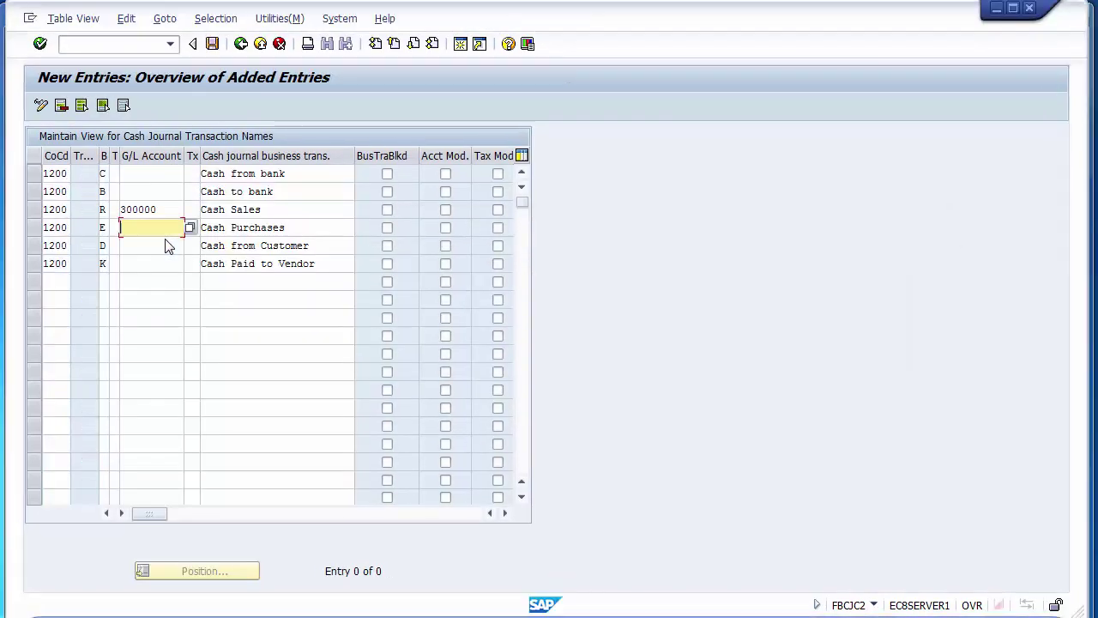
click(505, 513)
click(505, 513)
click(505, 513)
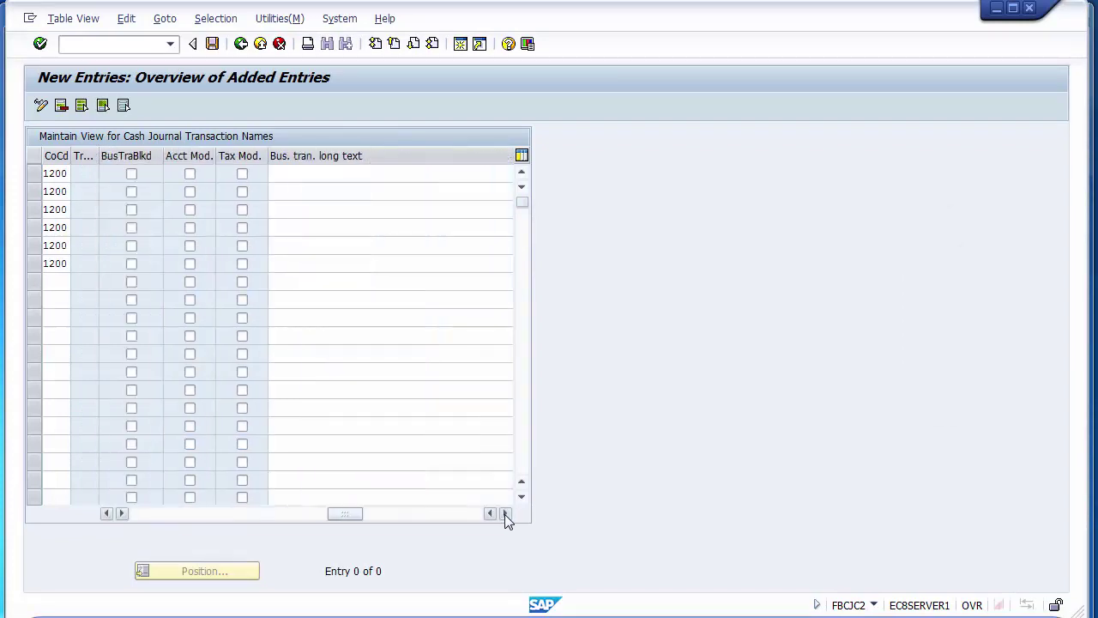
click(504, 513)
click(505, 513)
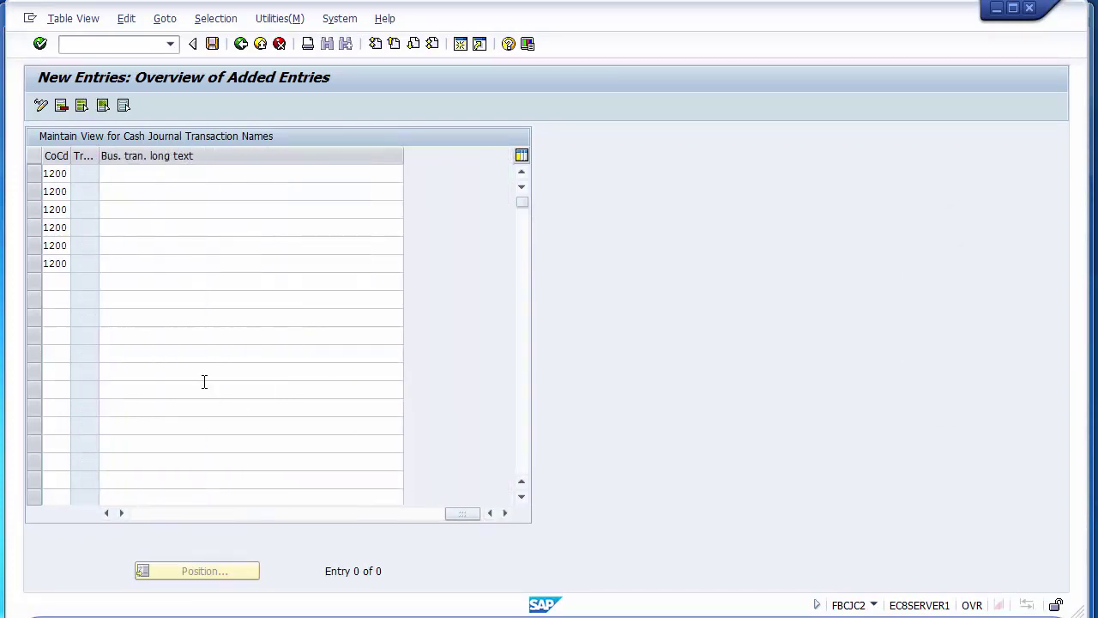
click(130, 172)
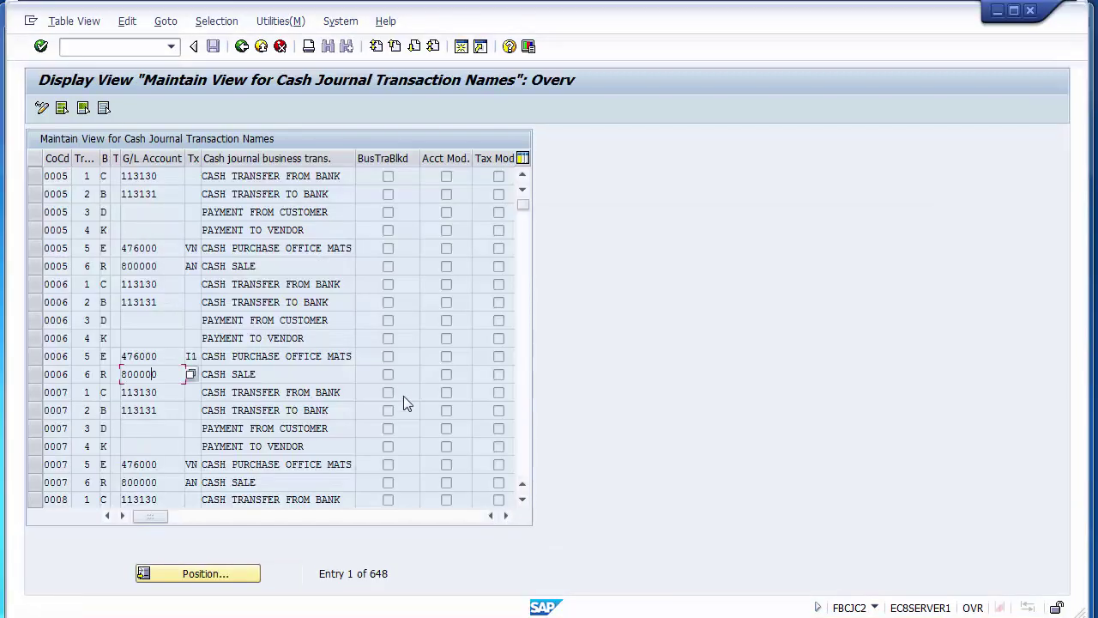
click(471, 516)
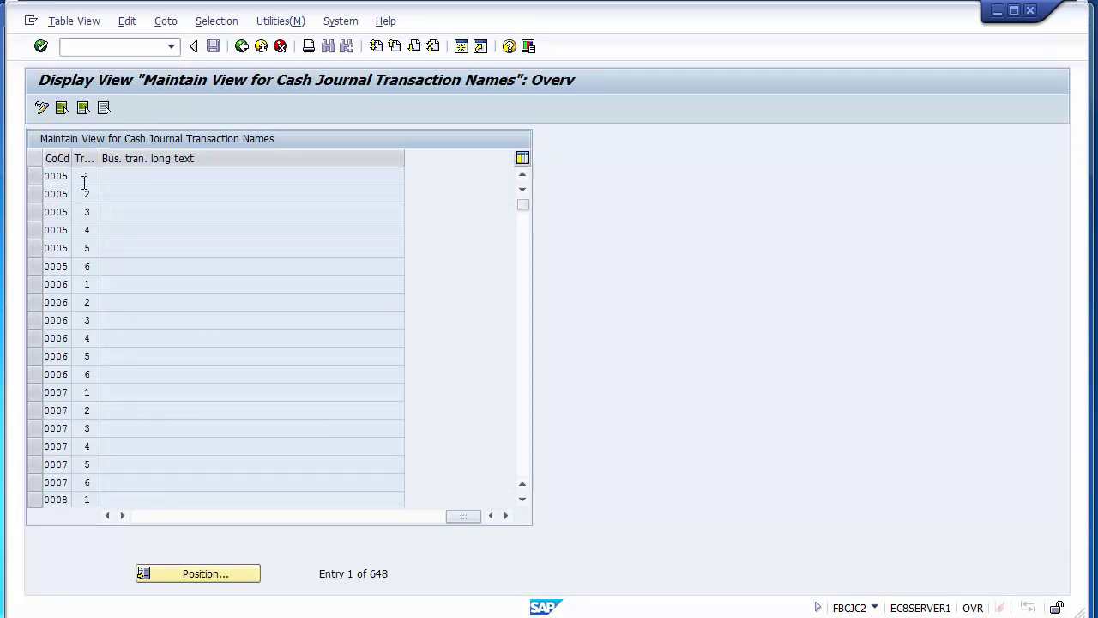
click(133, 518)
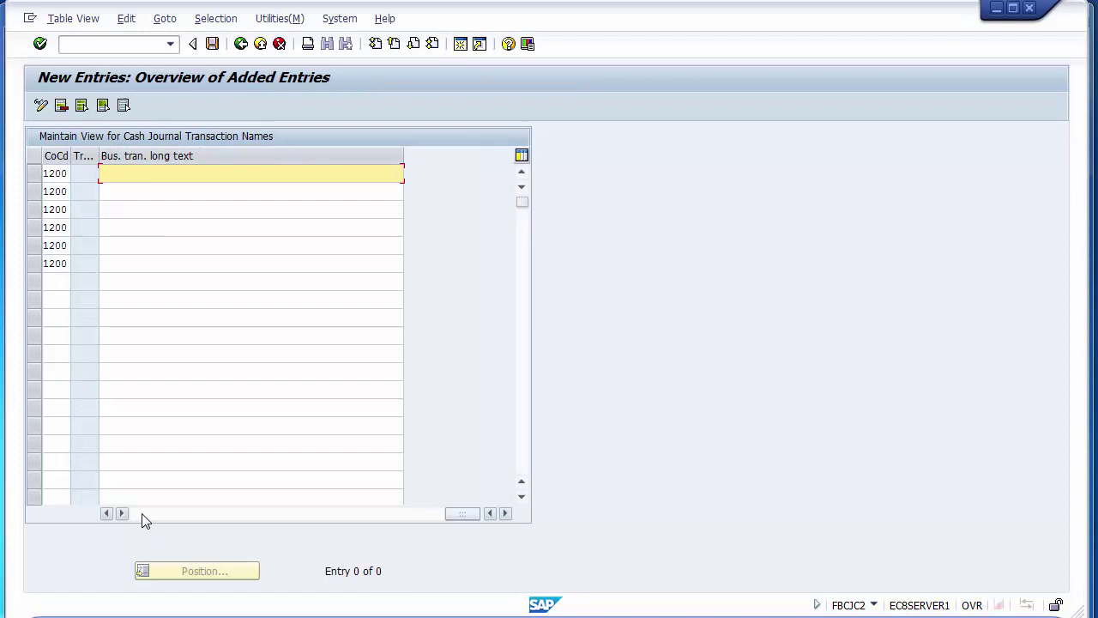
click(140, 515)
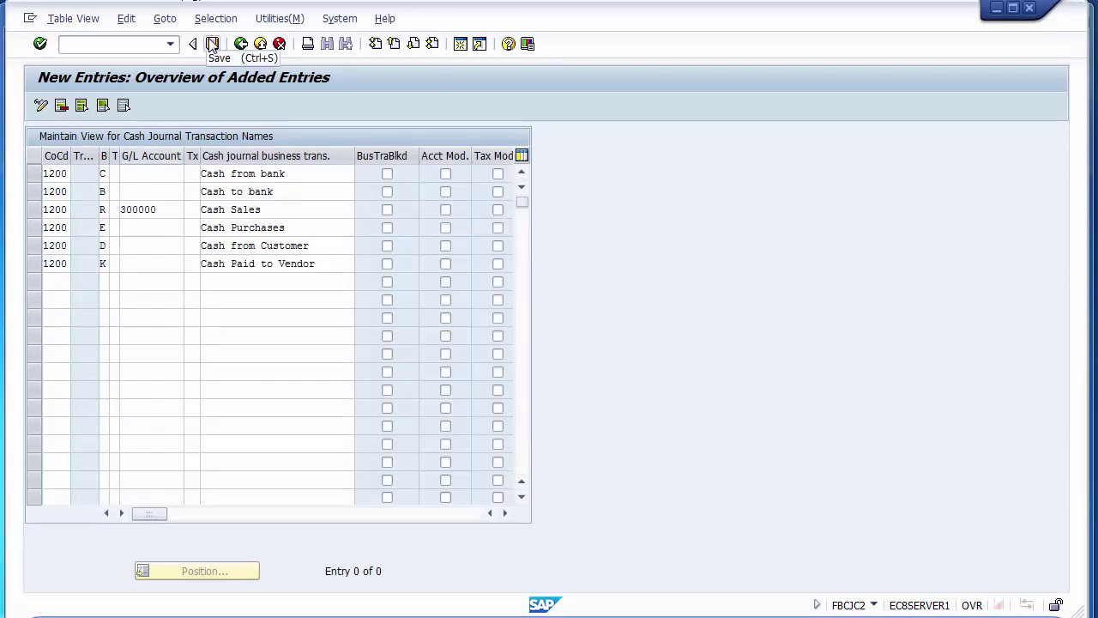
Step: Review the six transaction names, Cash from bank through Cash Paid to Vendor, and attempt saving
click(268, 192)
click(269, 211)
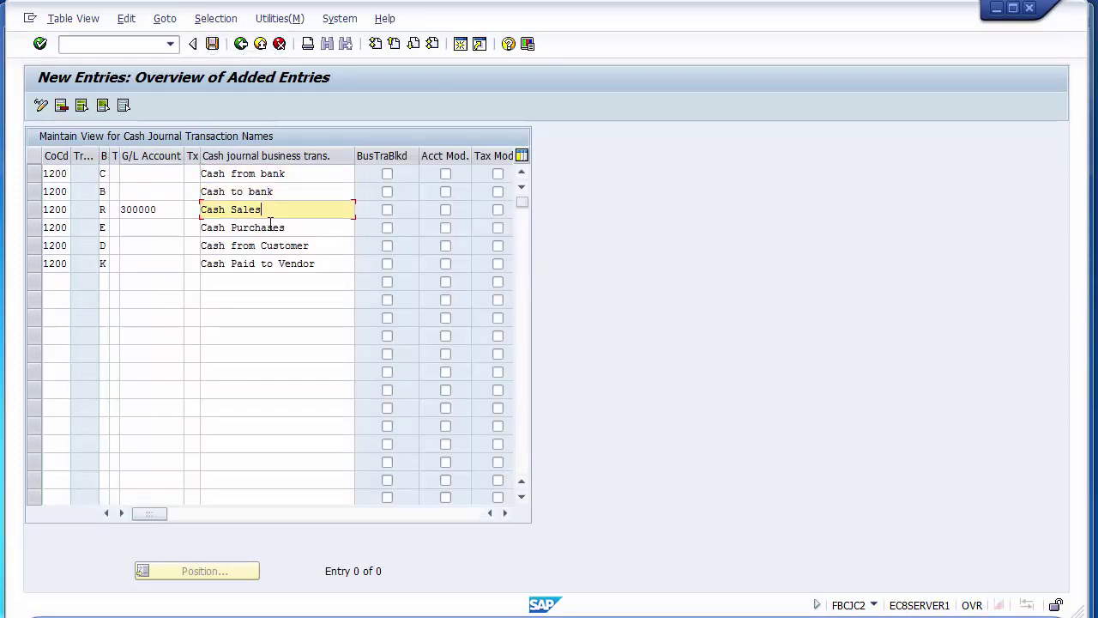
click(269, 225)
click(302, 175)
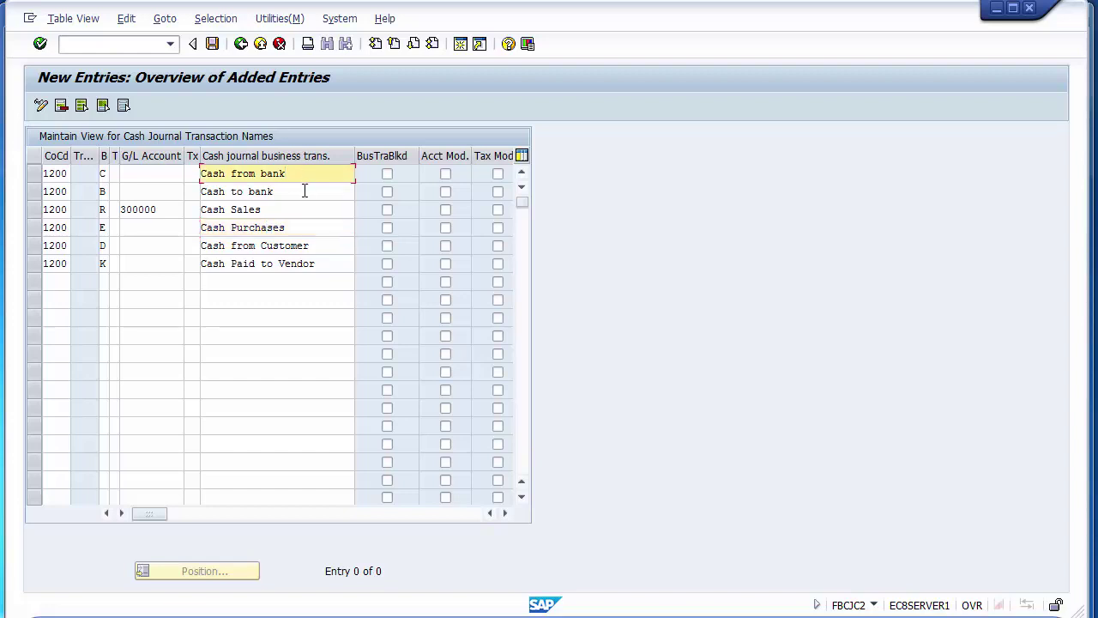
click(304, 191)
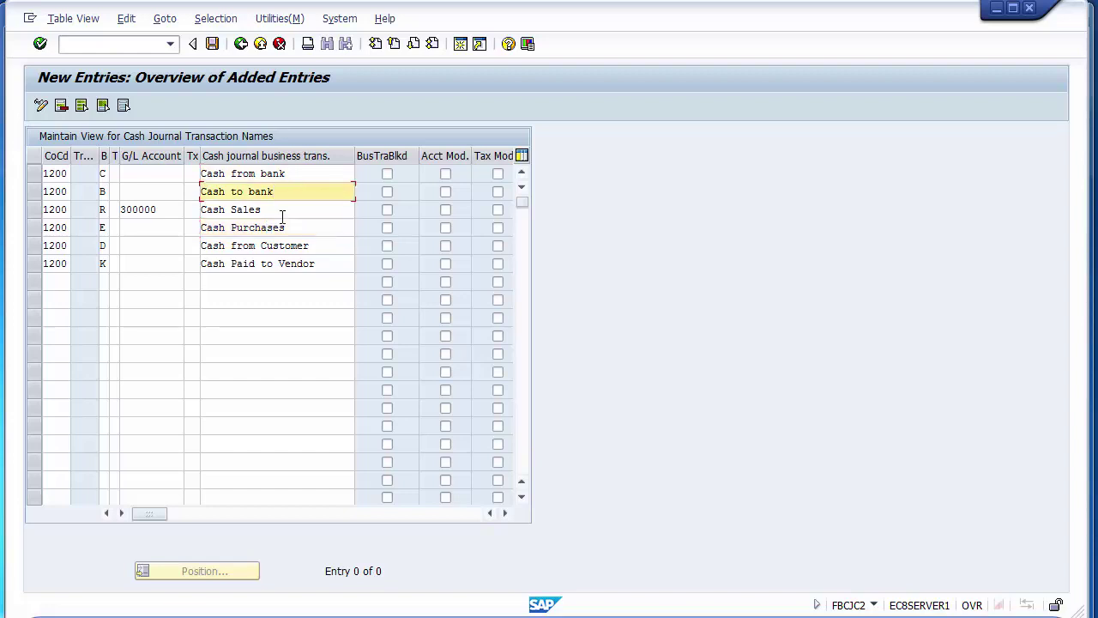
click(225, 212)
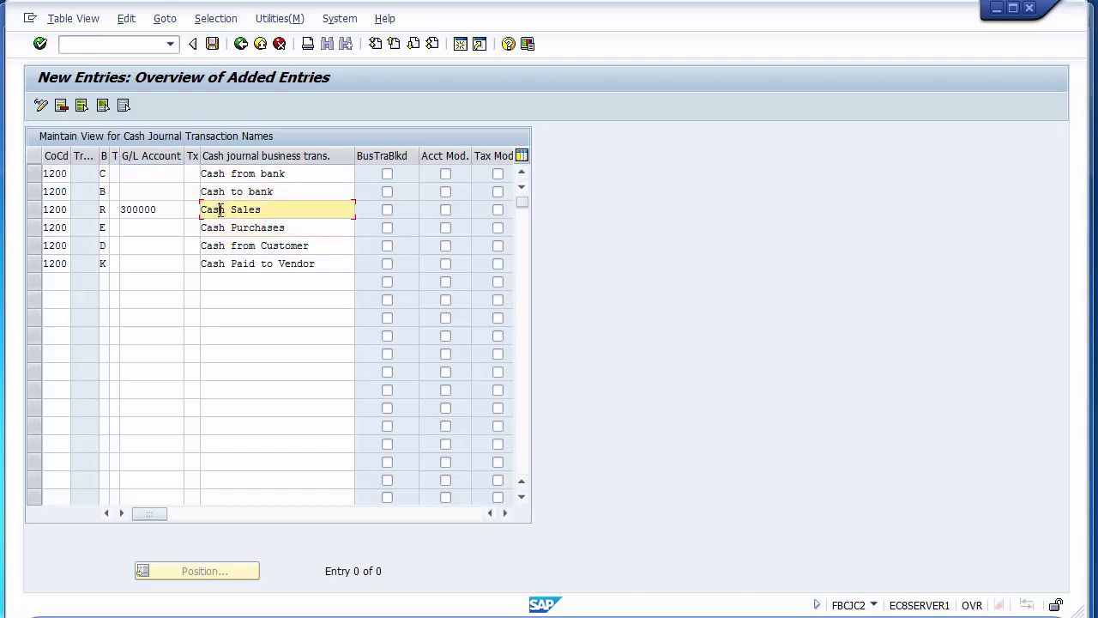
click(226, 228)
click(235, 246)
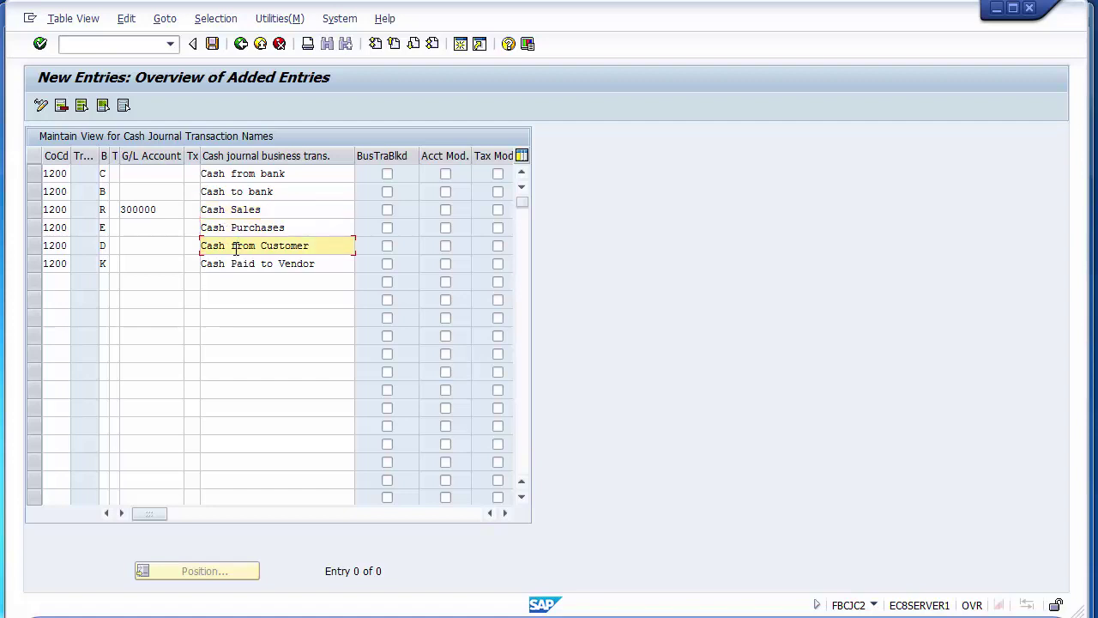
click(237, 263)
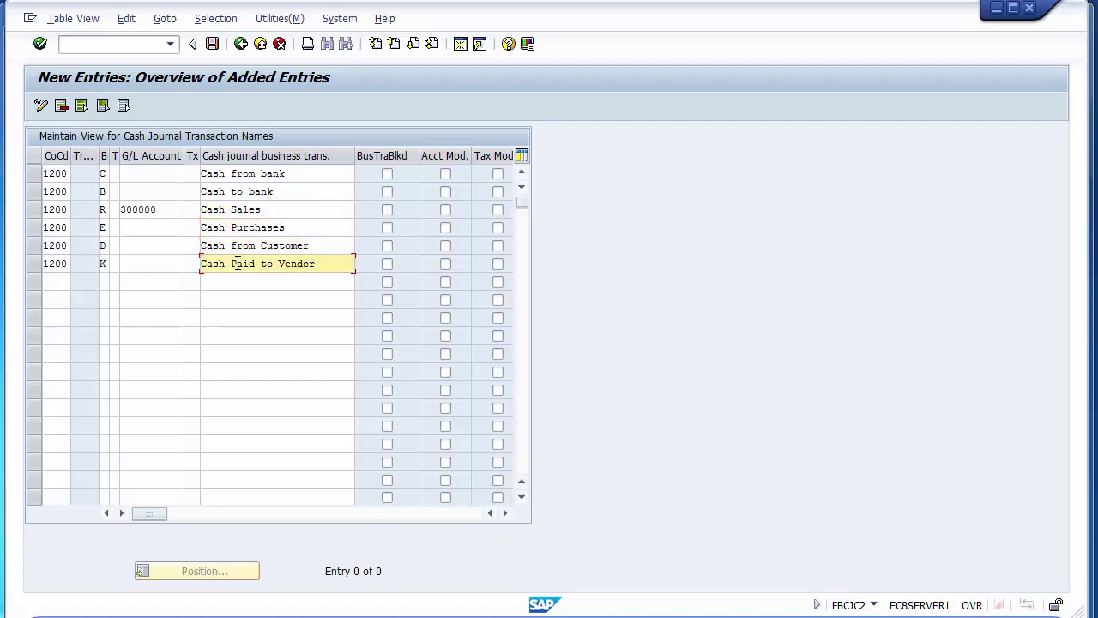
click(212, 44)
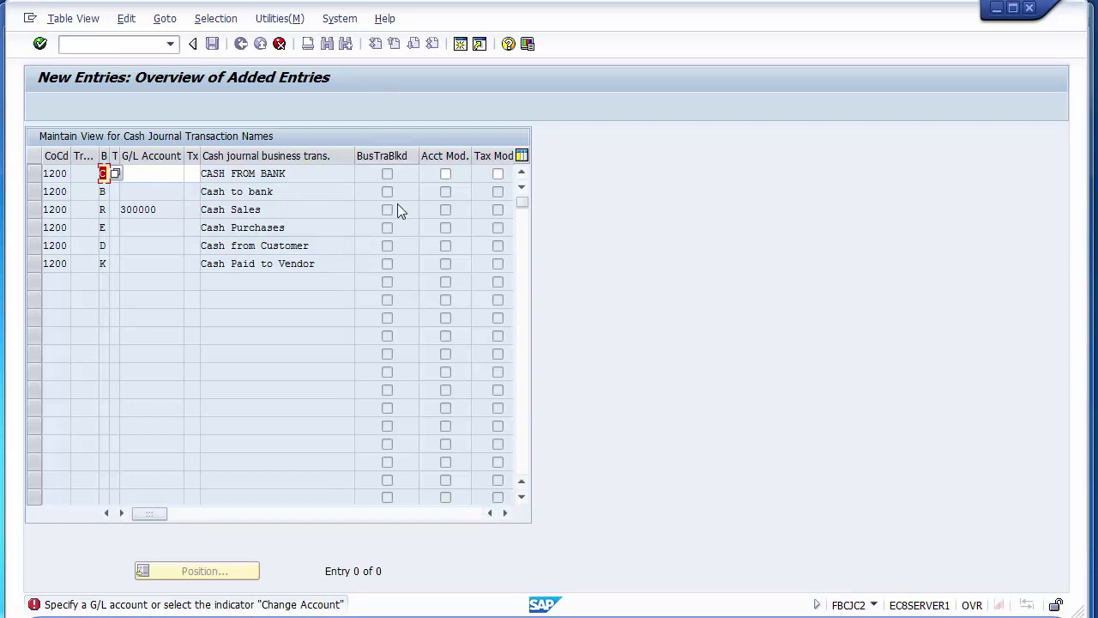
Step: Allow account changes for Cash from bank and recheck the entries
click(144, 174)
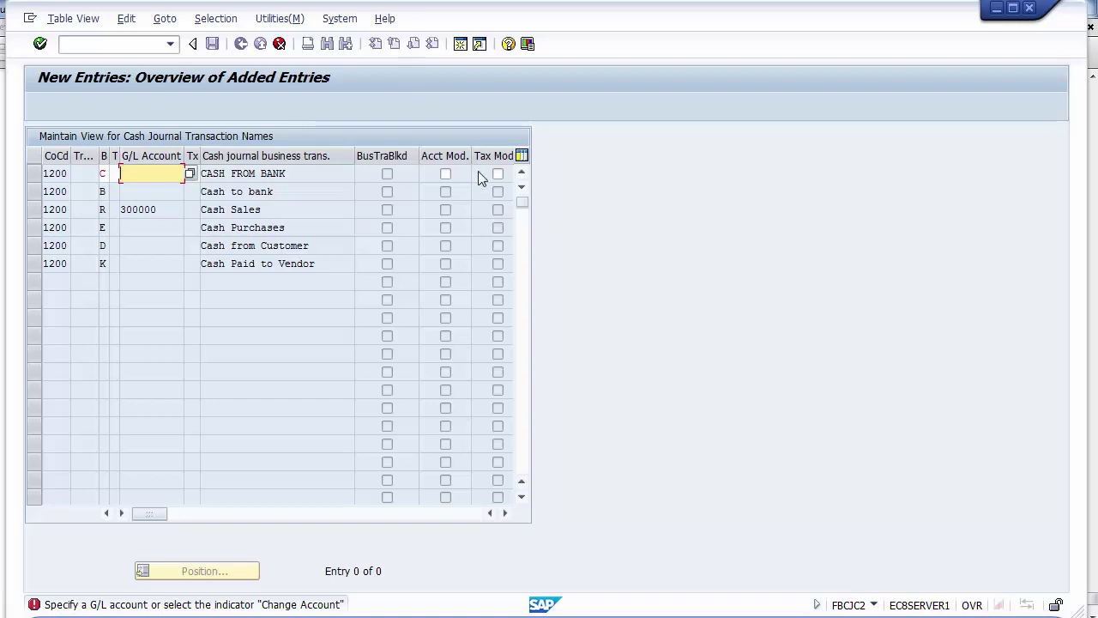
click(446, 173)
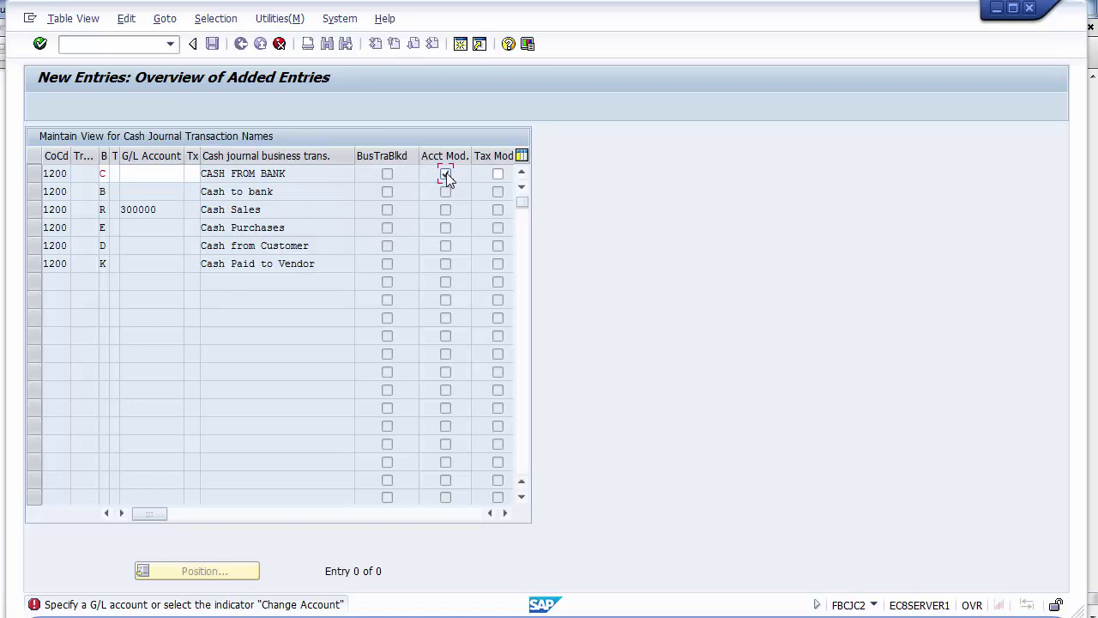
click(133, 175)
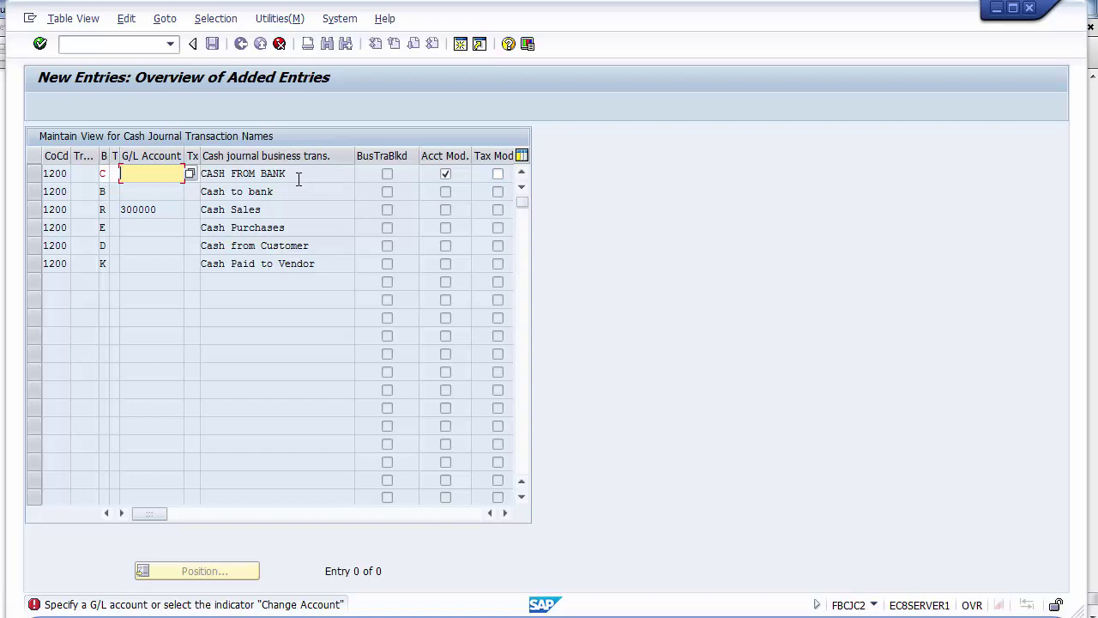
key(Return)
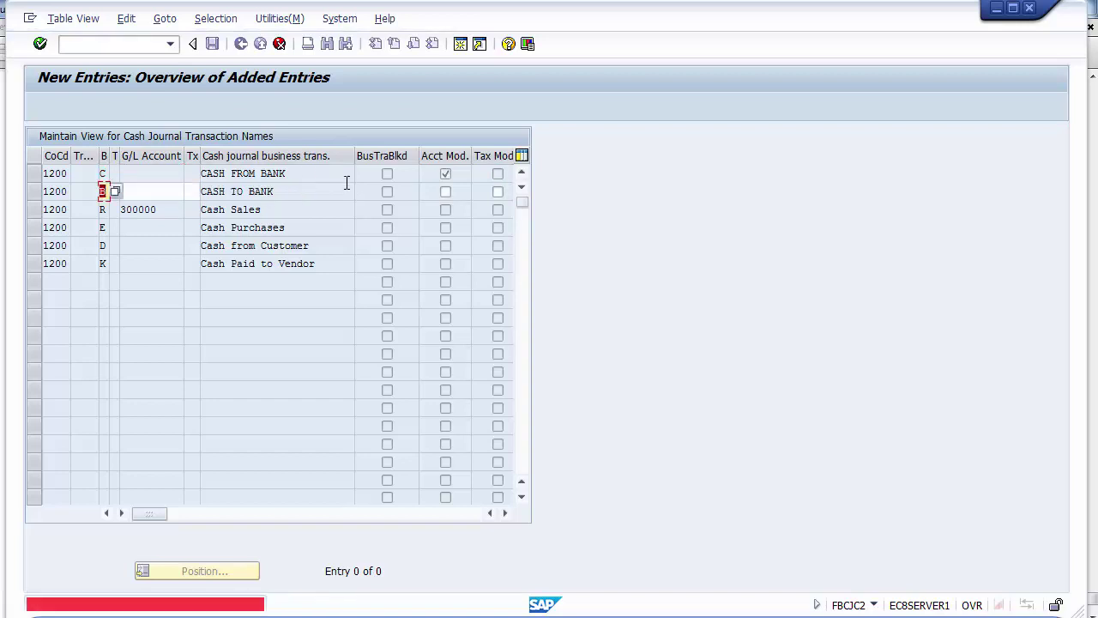
Step: Allow account changes for CASH TO BANK and CASH PURCHASES, plus tax changes for CASH PURCHASES, then save
click(444, 193)
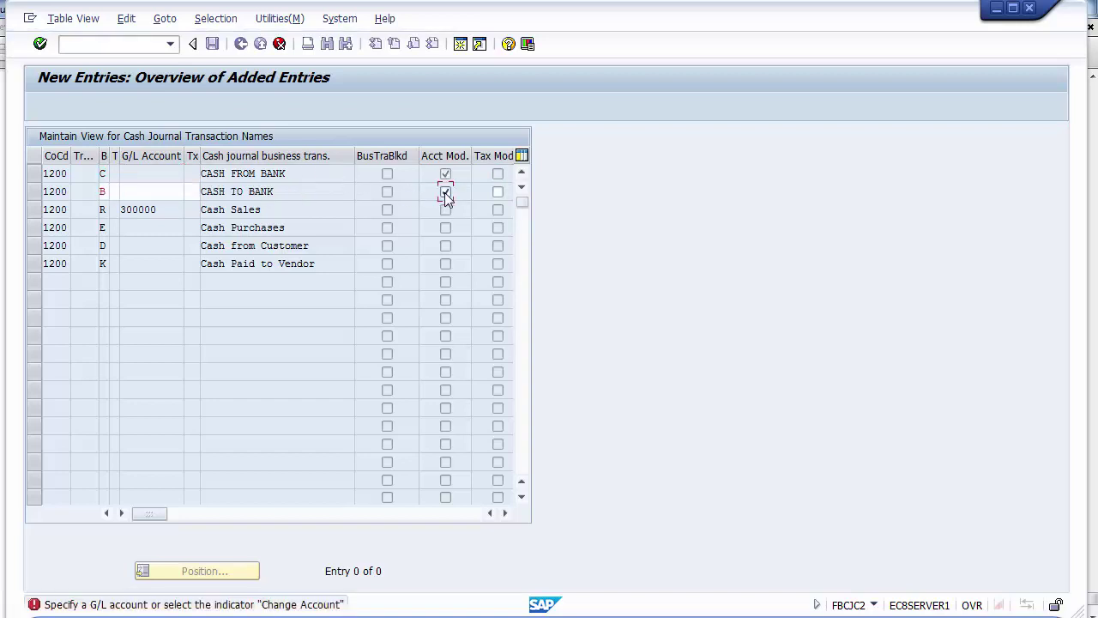
key(Return)
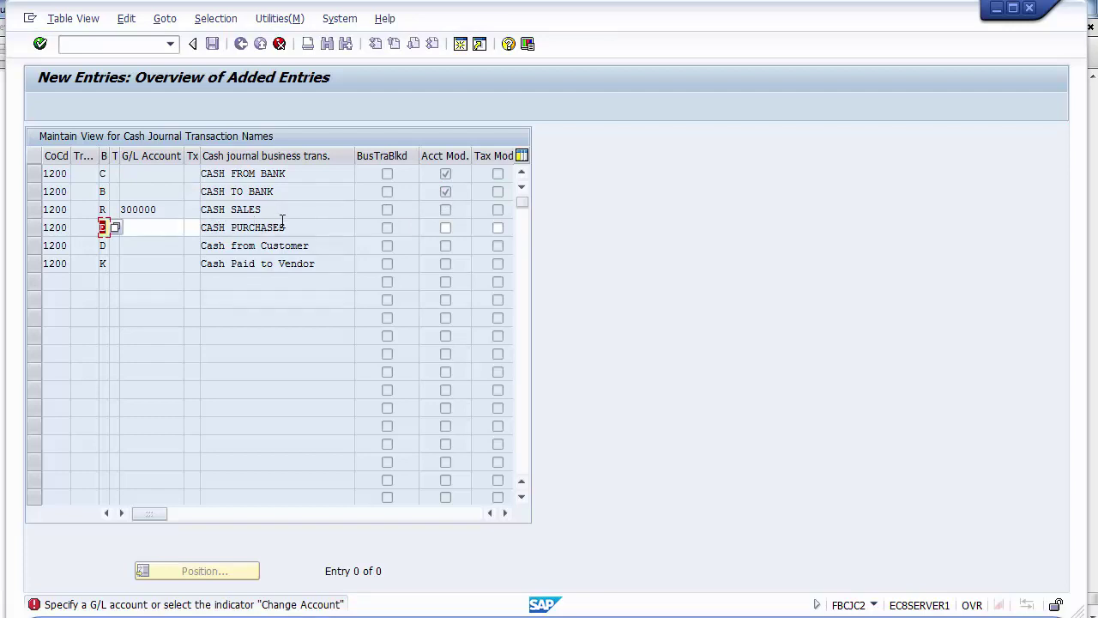
click(445, 228)
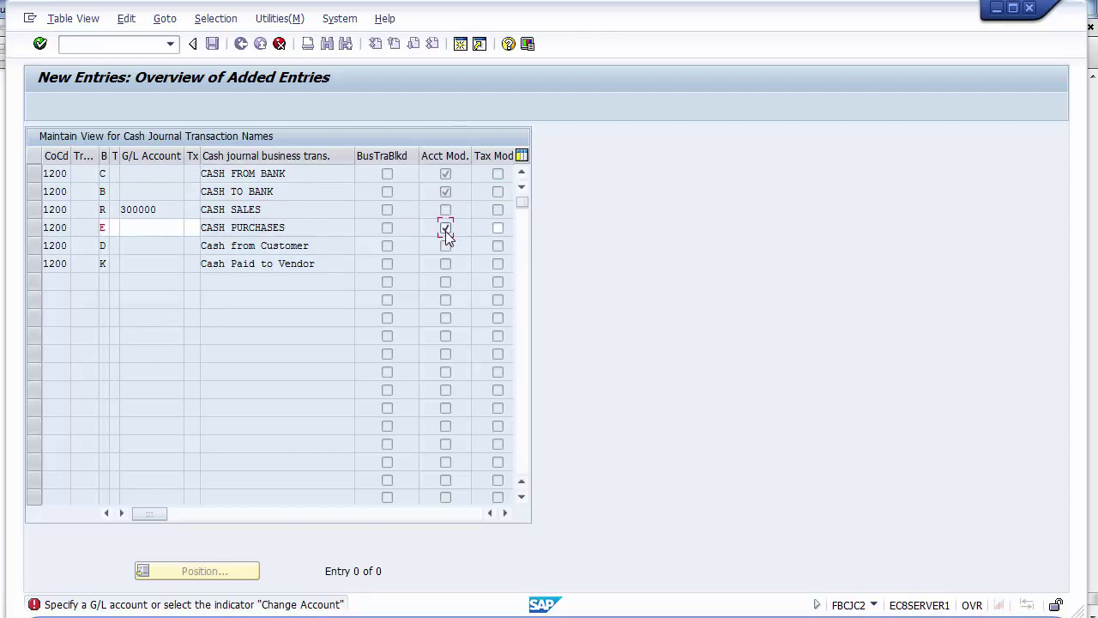
click(497, 228)
key(ctrl+s)
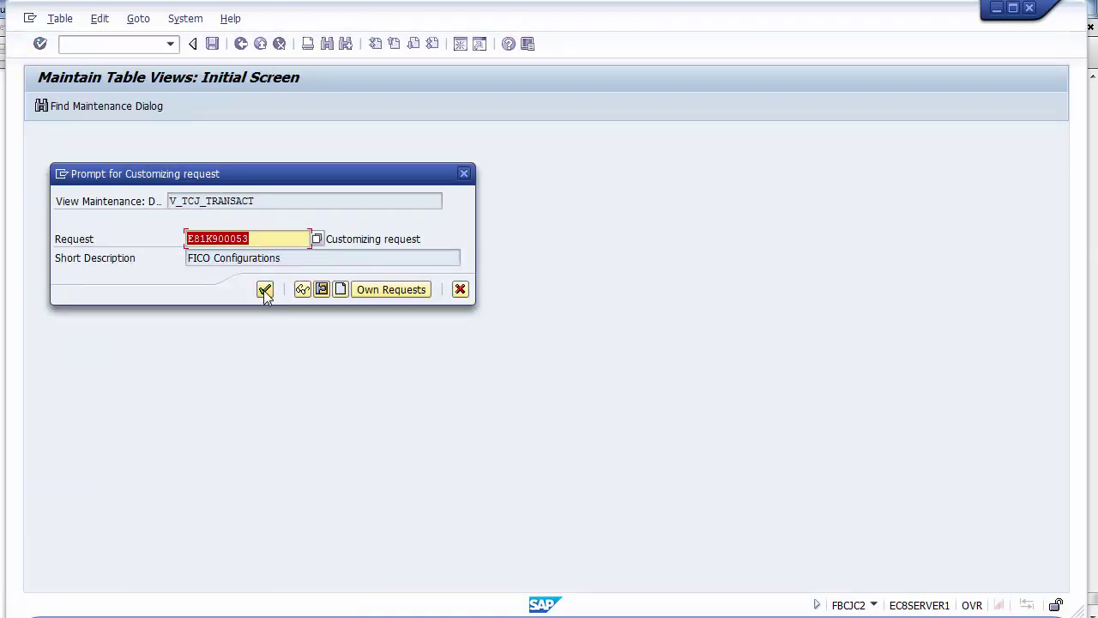
Step: Confirm the FICO customizing request, review the saved rows, and switch to the Cash Journal slides
click(264, 290)
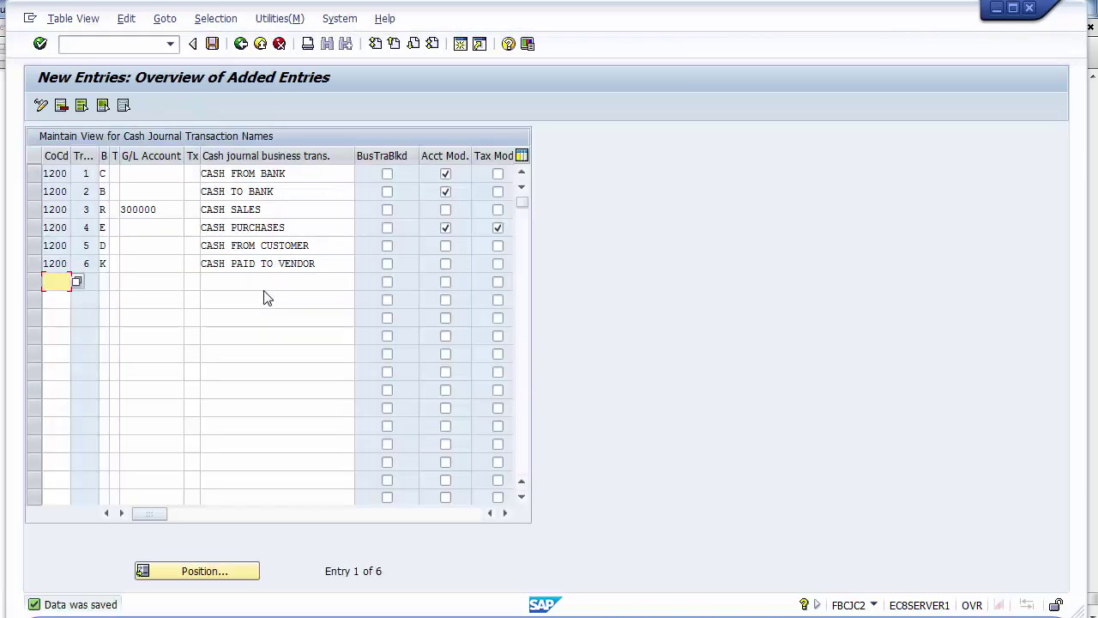
click(310, 247)
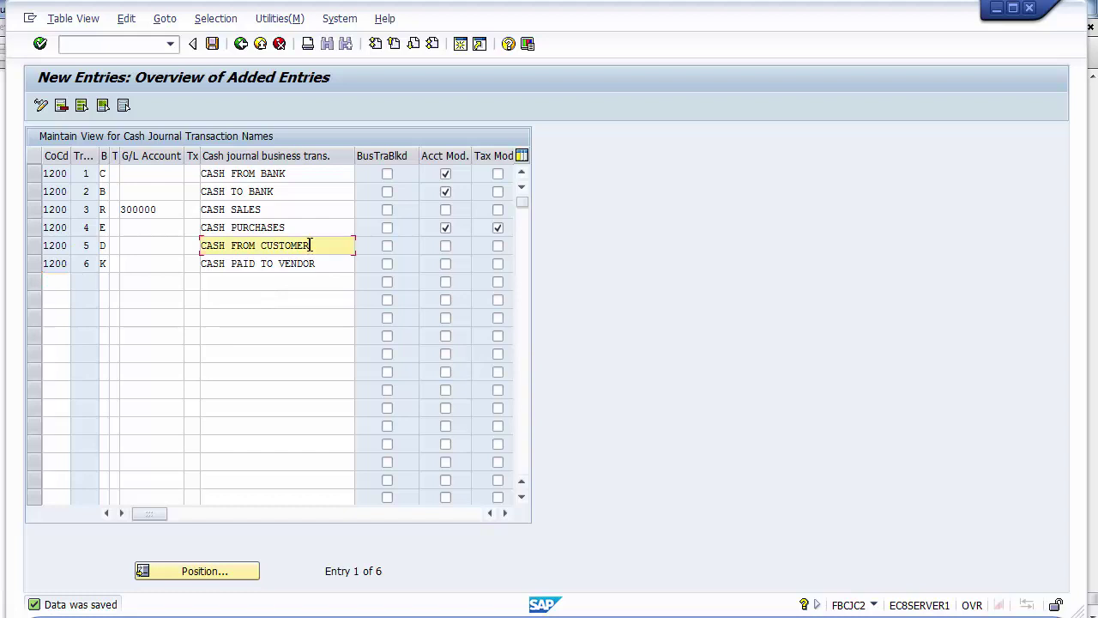
click(311, 263)
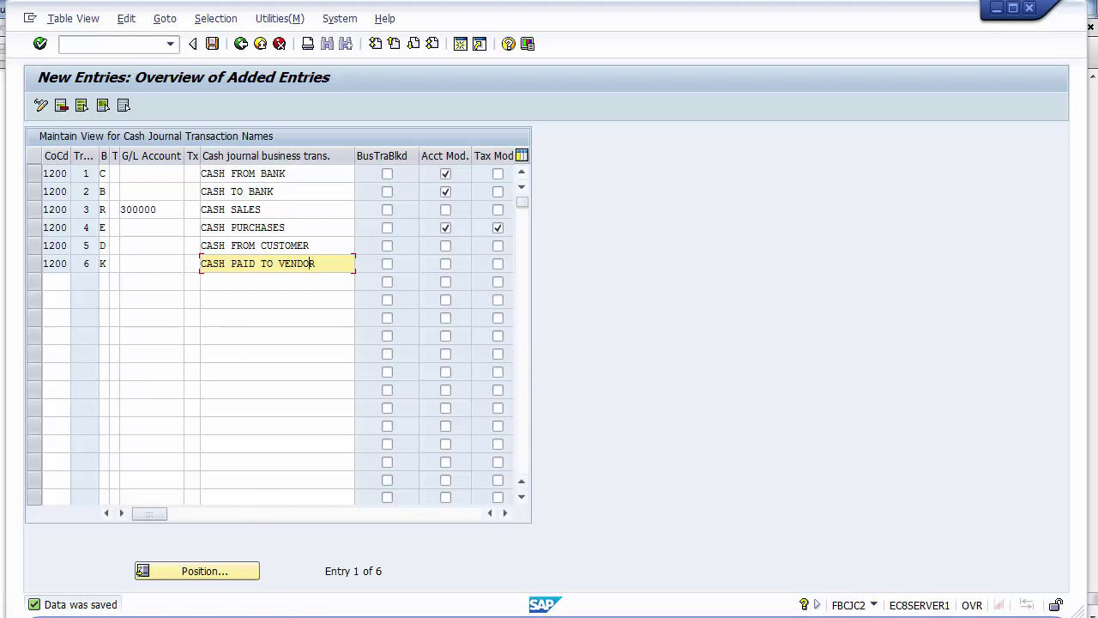
click(297, 613)
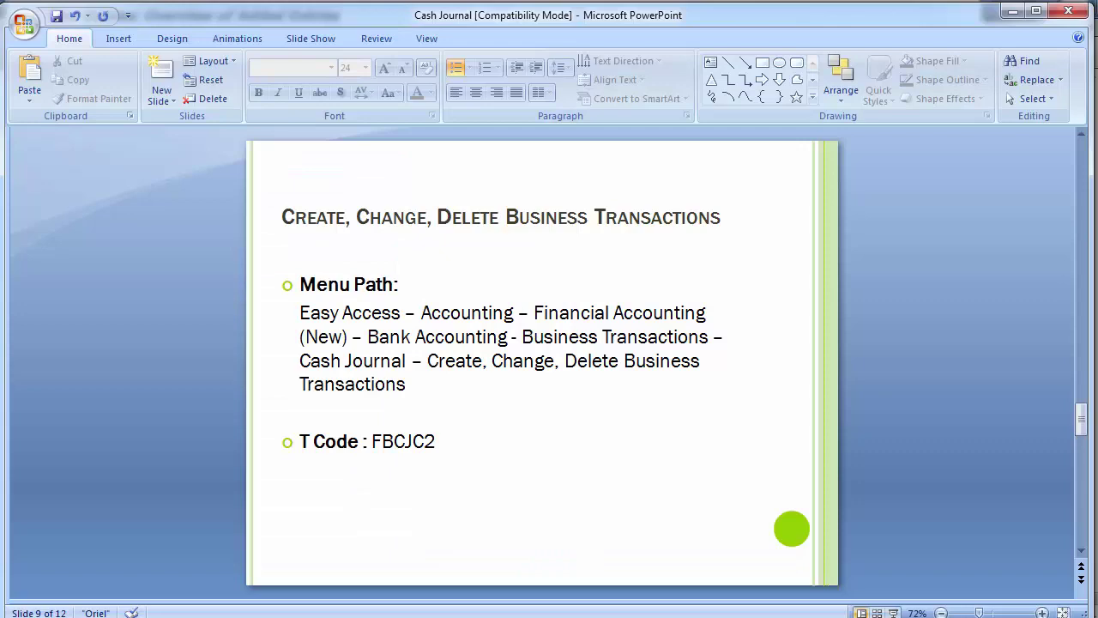
Step: Return from slide 9 (T Code FBCJC2) to the SAP business transaction table
key(alt+Tab)
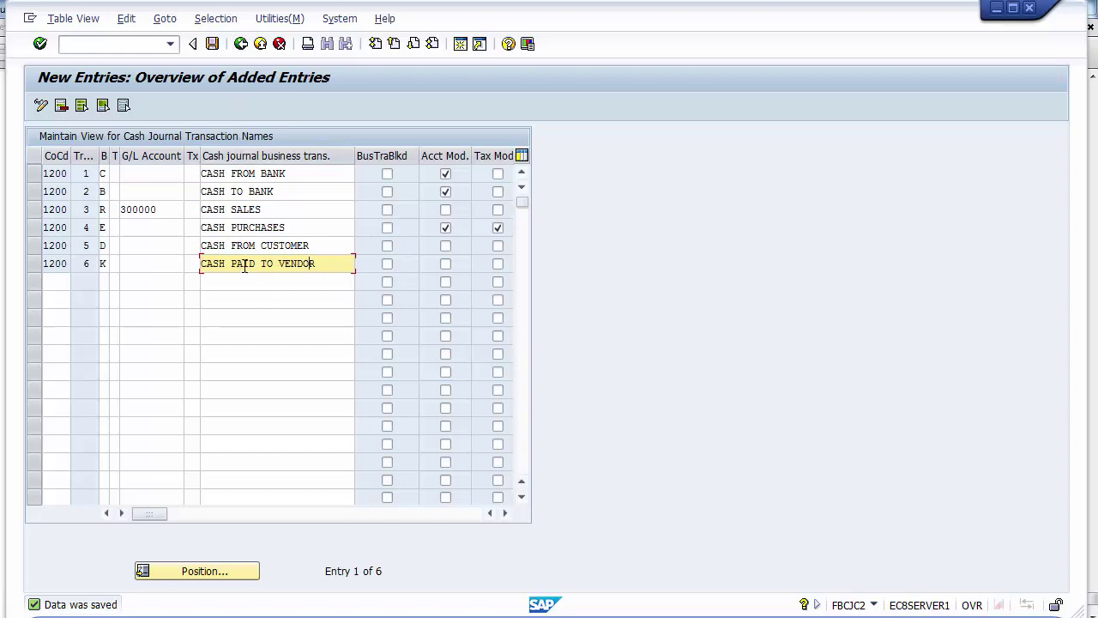
Step: Leave CASH FROM BANK unblocked, save the transactions, and go back twice to the IMG tree
click(387, 174)
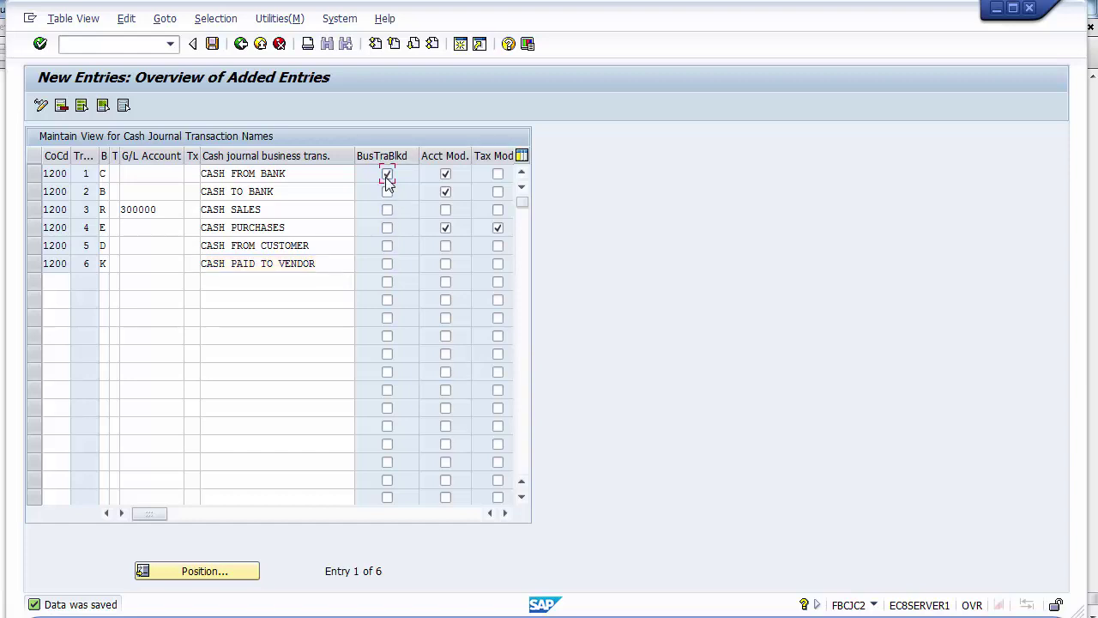
drag(304, 173, 199, 172)
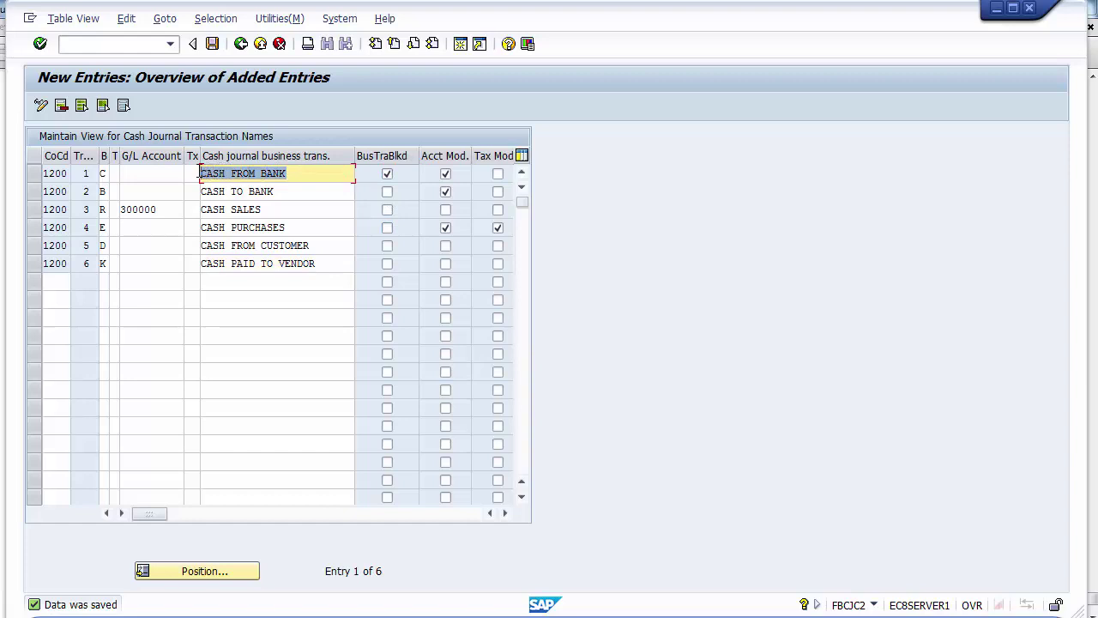
click(308, 174)
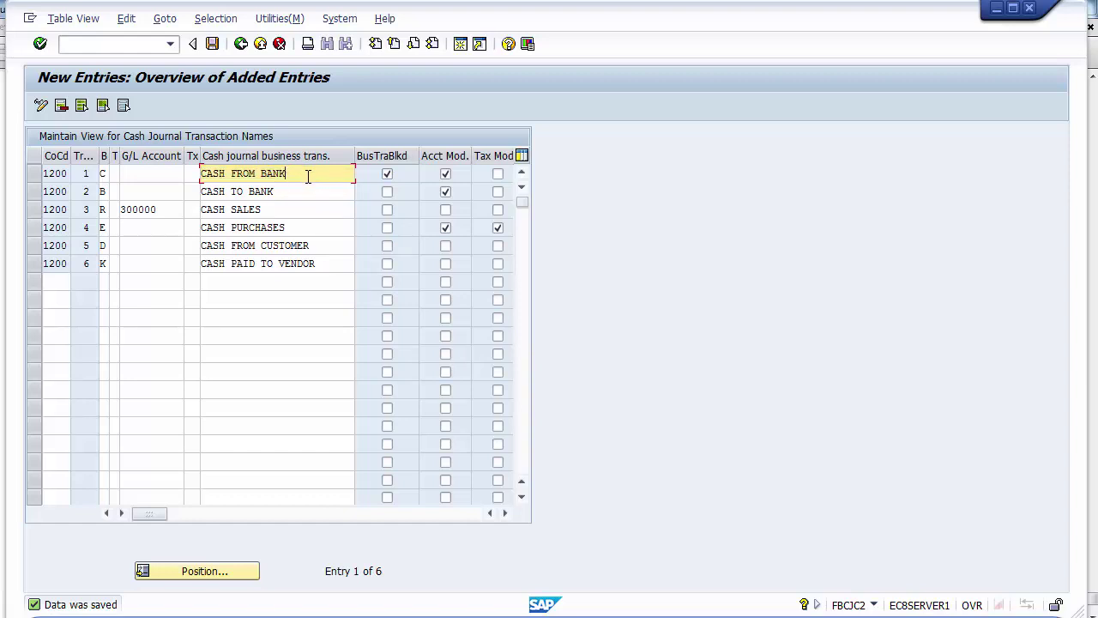
click(387, 175)
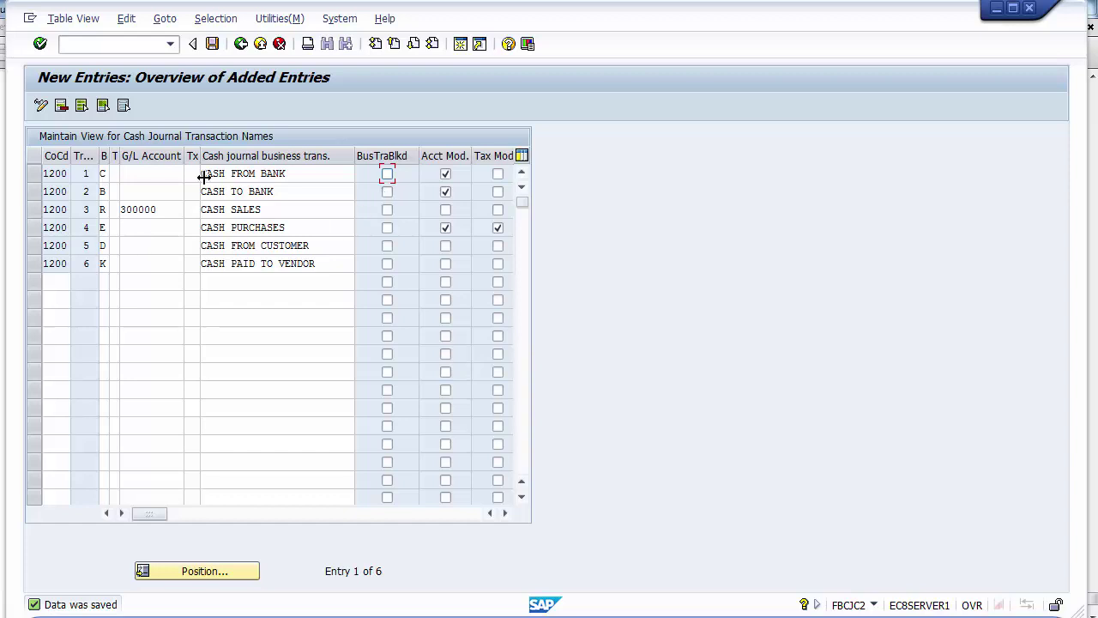
click(213, 44)
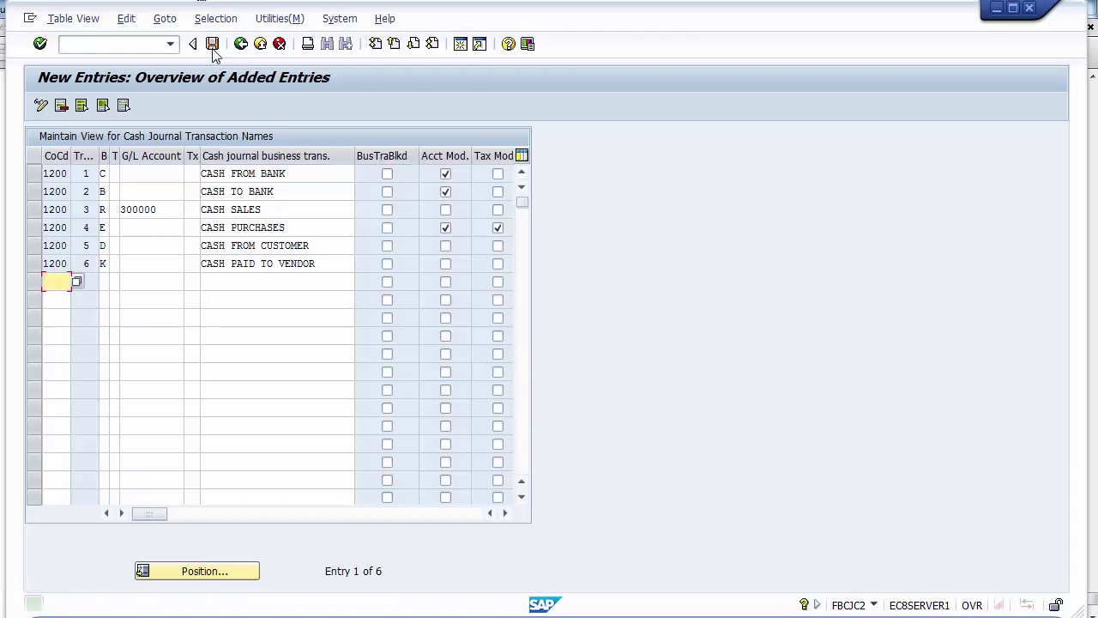
click(241, 44)
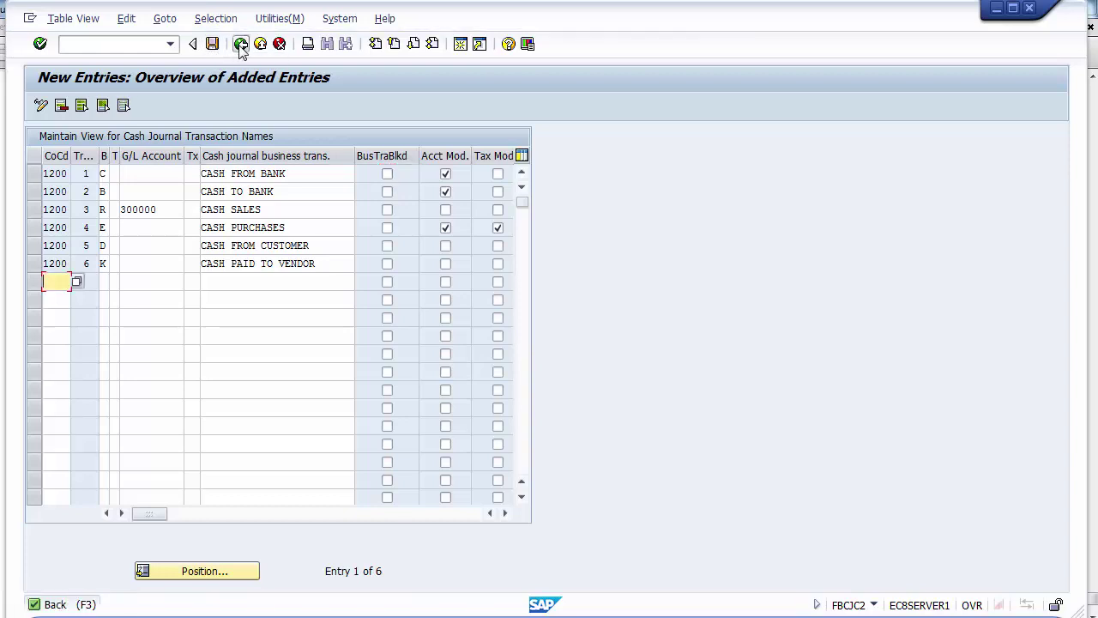
click(241, 44)
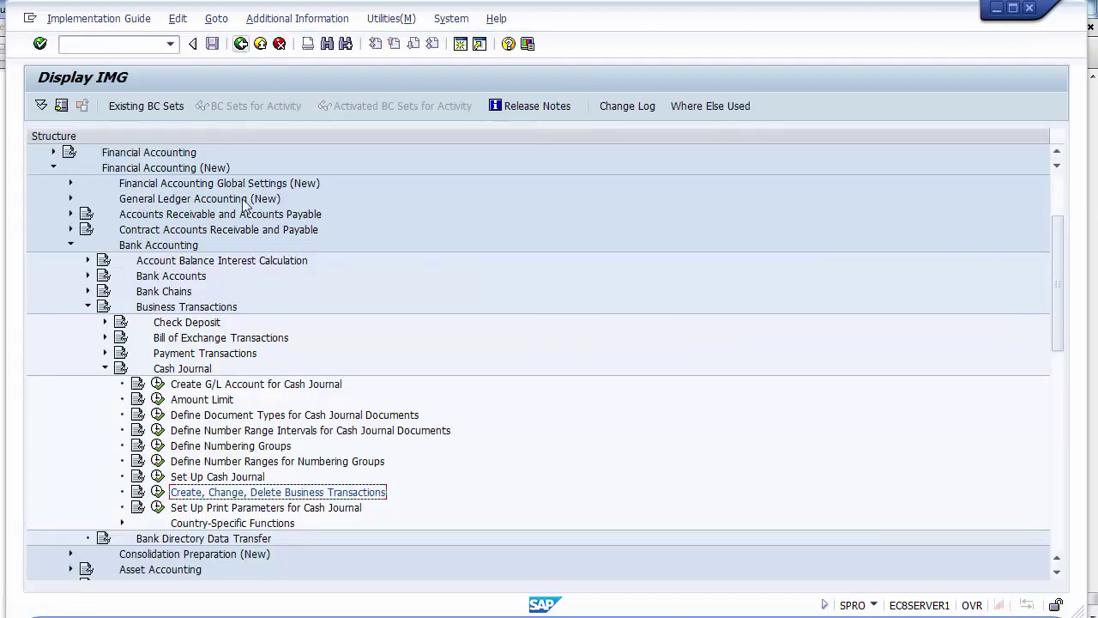
Step: Execute Set Up Print Parameters for Cash Journal from the Cash Journal IMG node
click(235, 510)
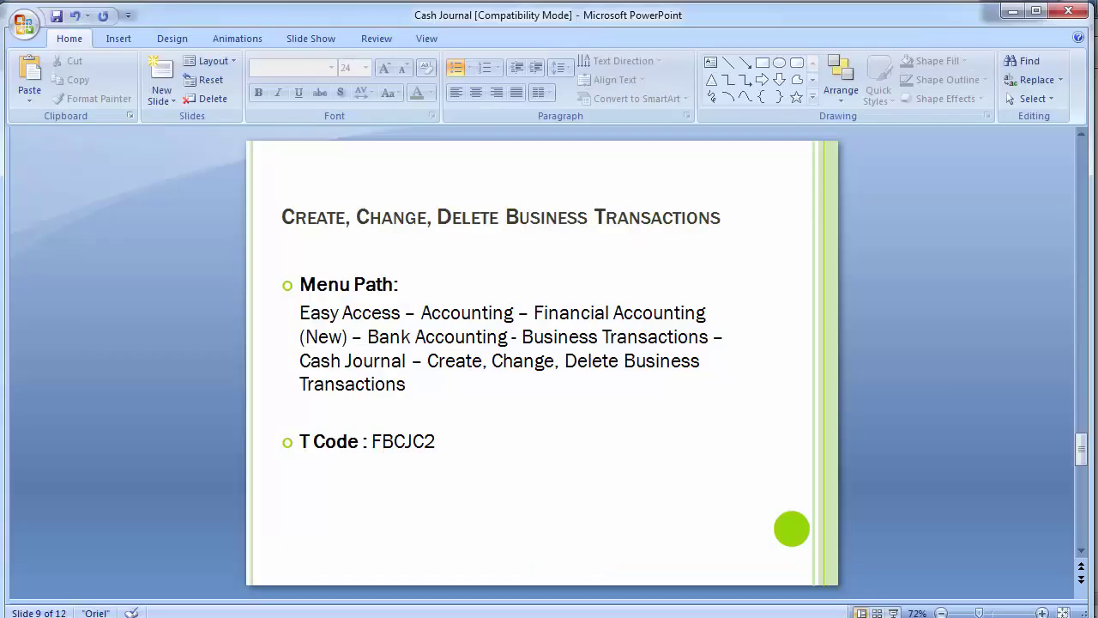
key(Page_Down)
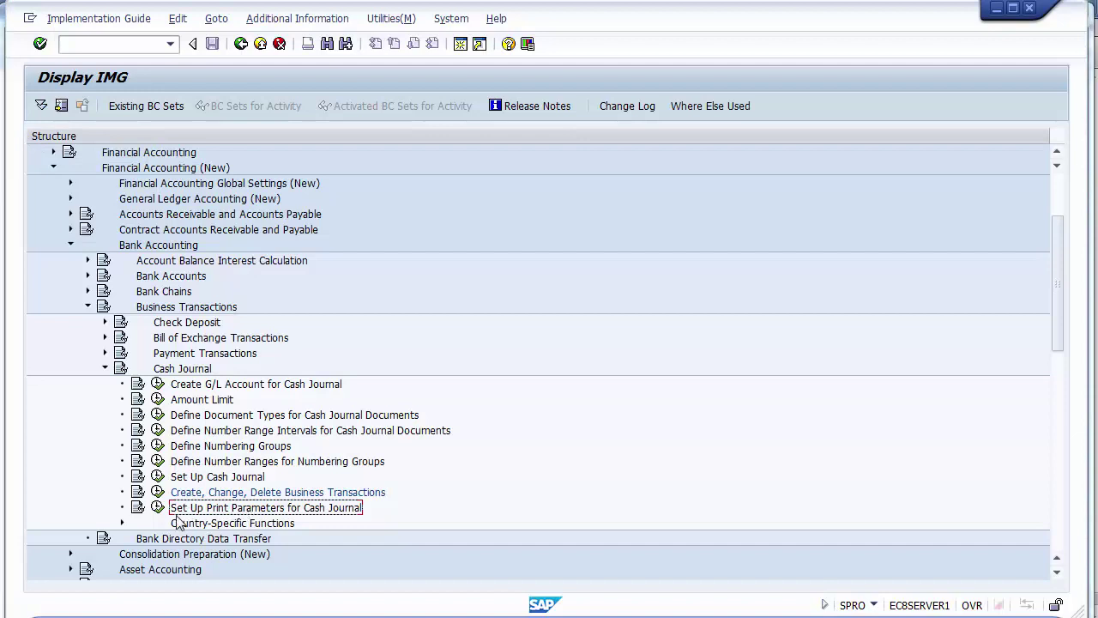
click(157, 507)
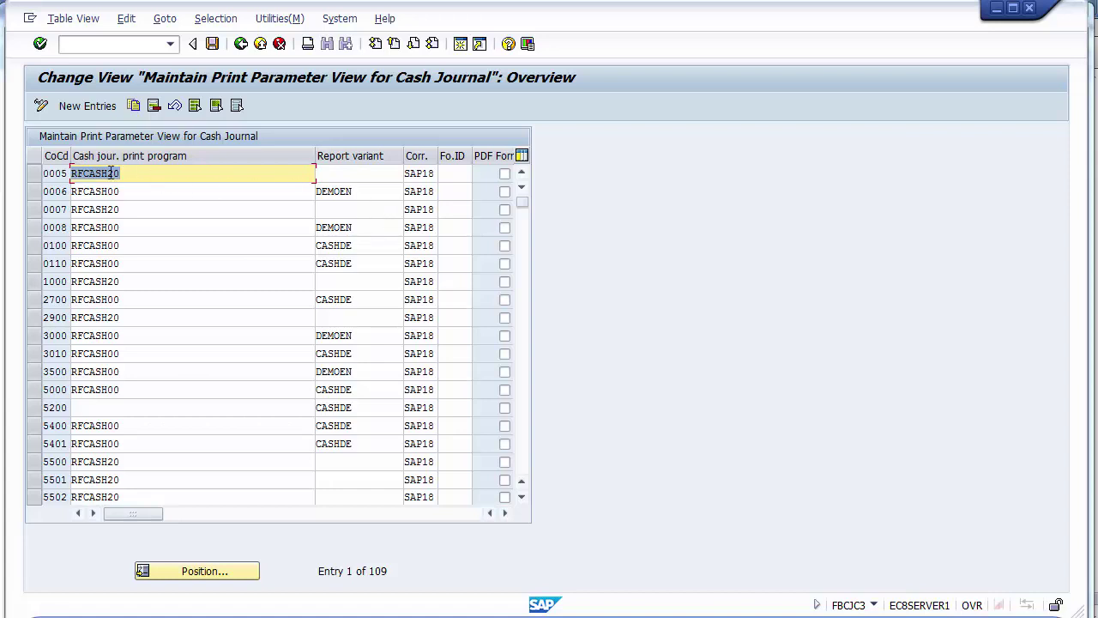
Step: Copy the company code 0110 print parameter entry as 1200, keeping RFCASH00 and SAP18
drag(122, 172, 71, 172)
click(70, 174)
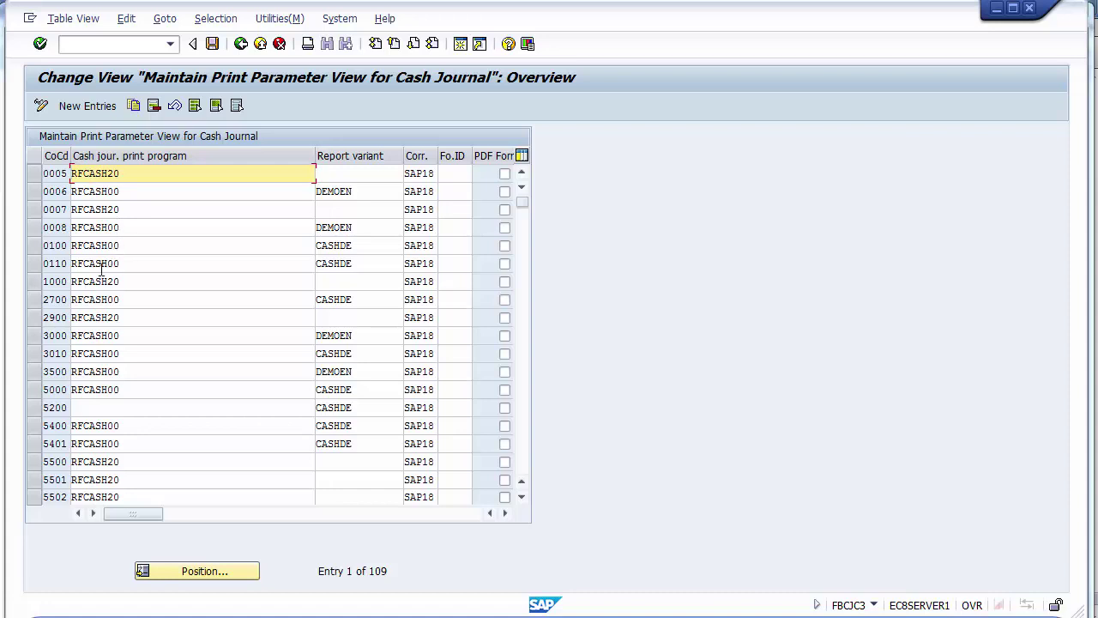
click(36, 263)
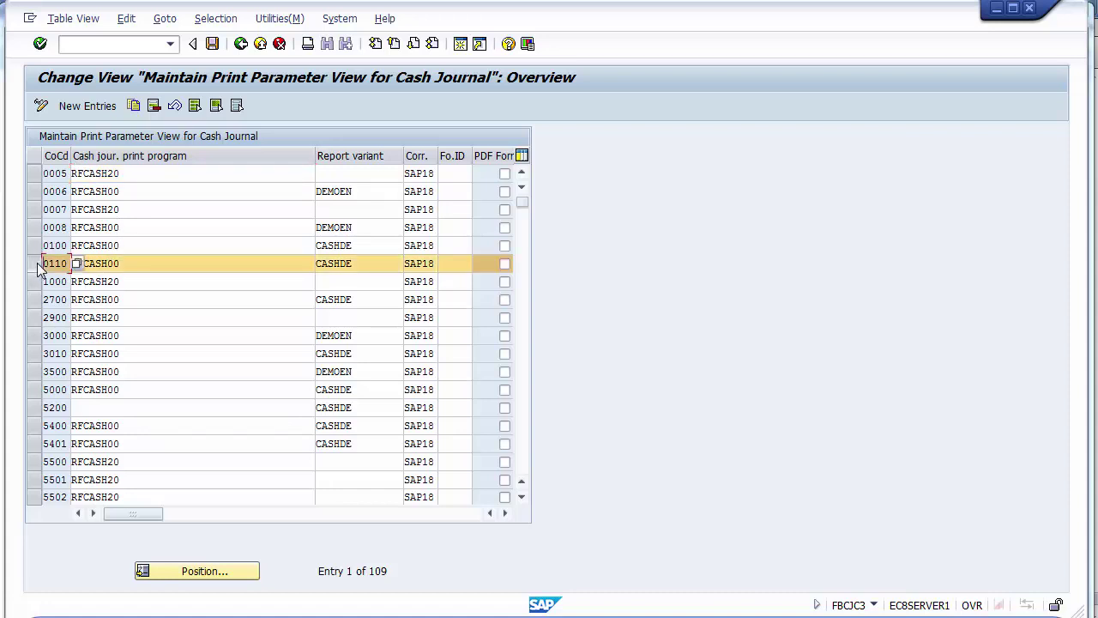
click(133, 104)
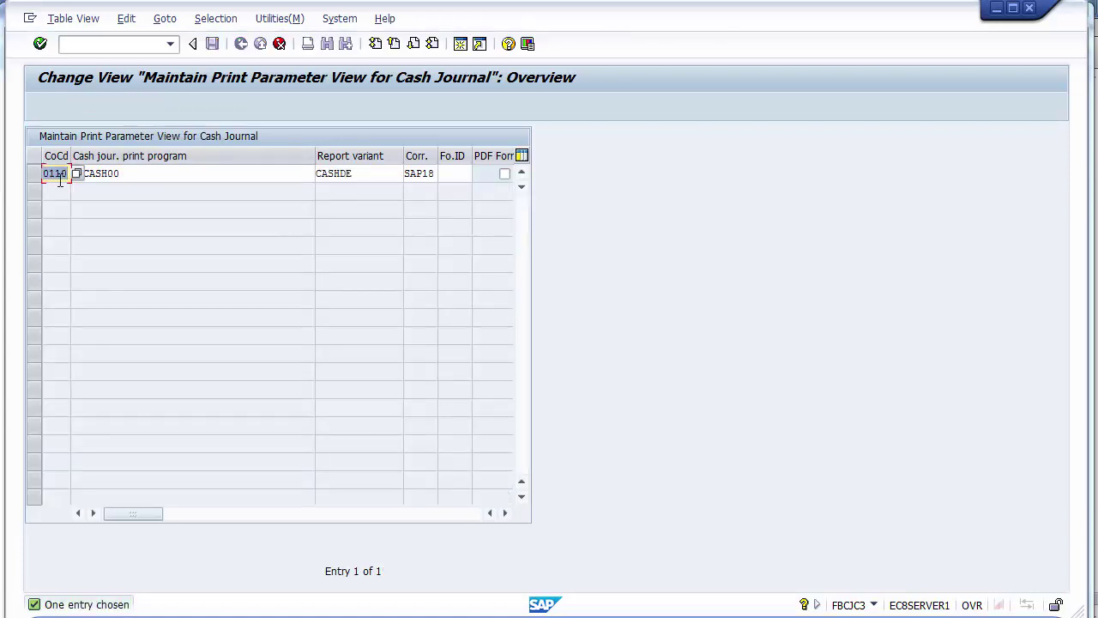
text(1200)
click(146, 175)
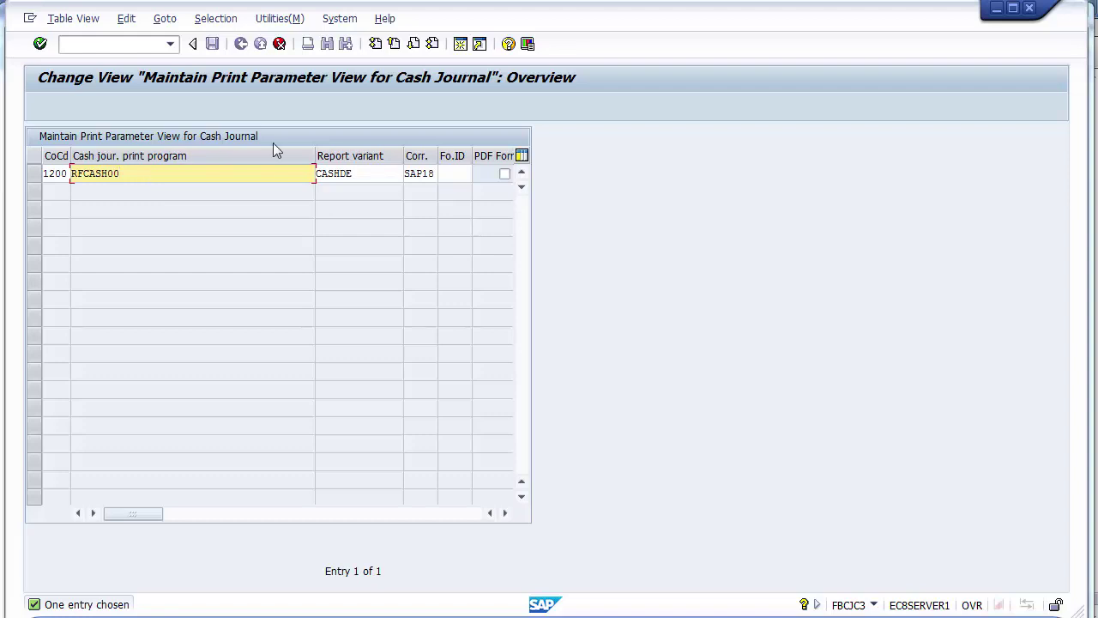
click(373, 174)
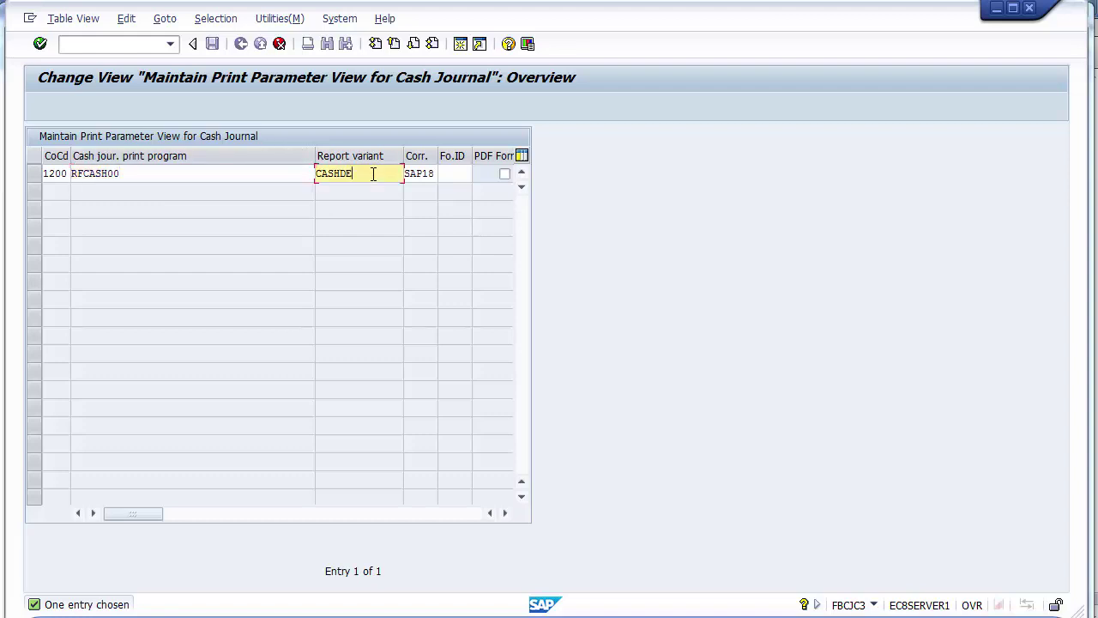
click(436, 174)
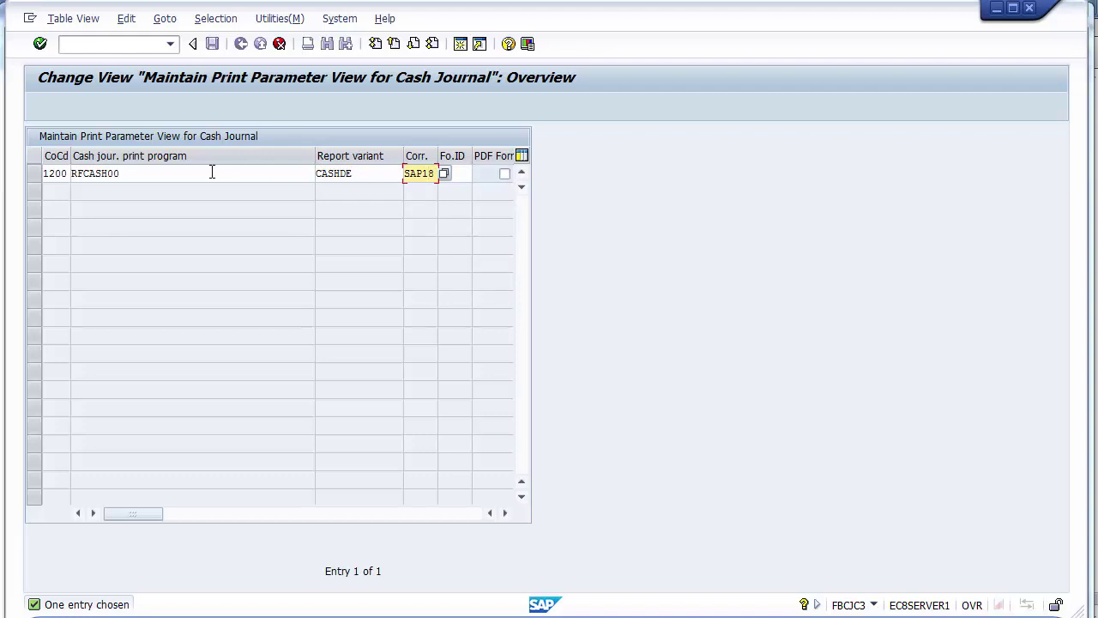
click(504, 513)
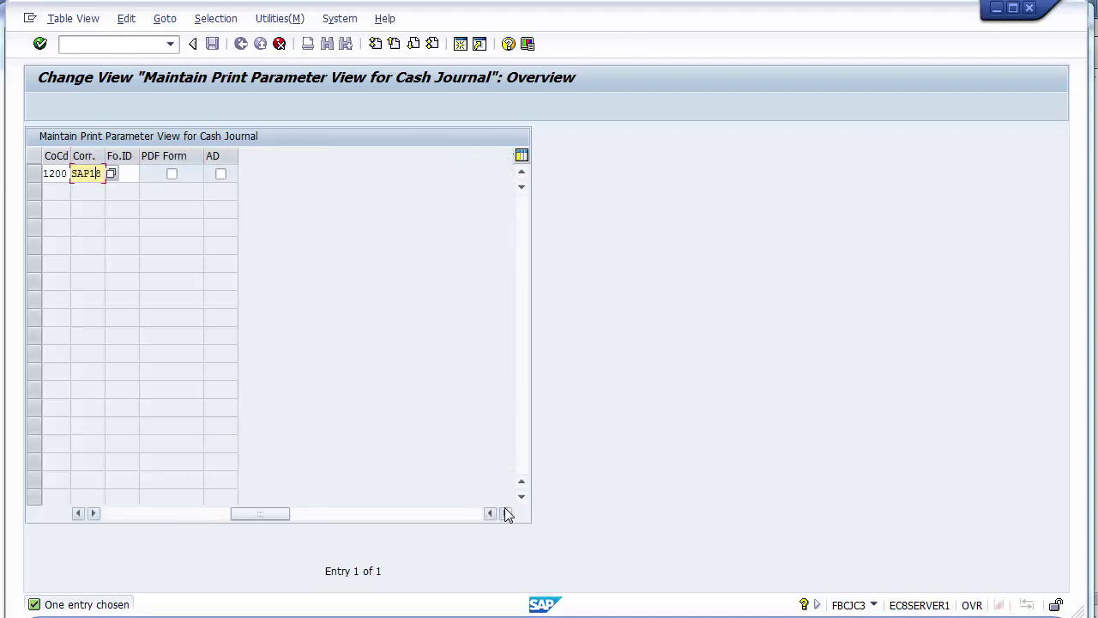
click(137, 520)
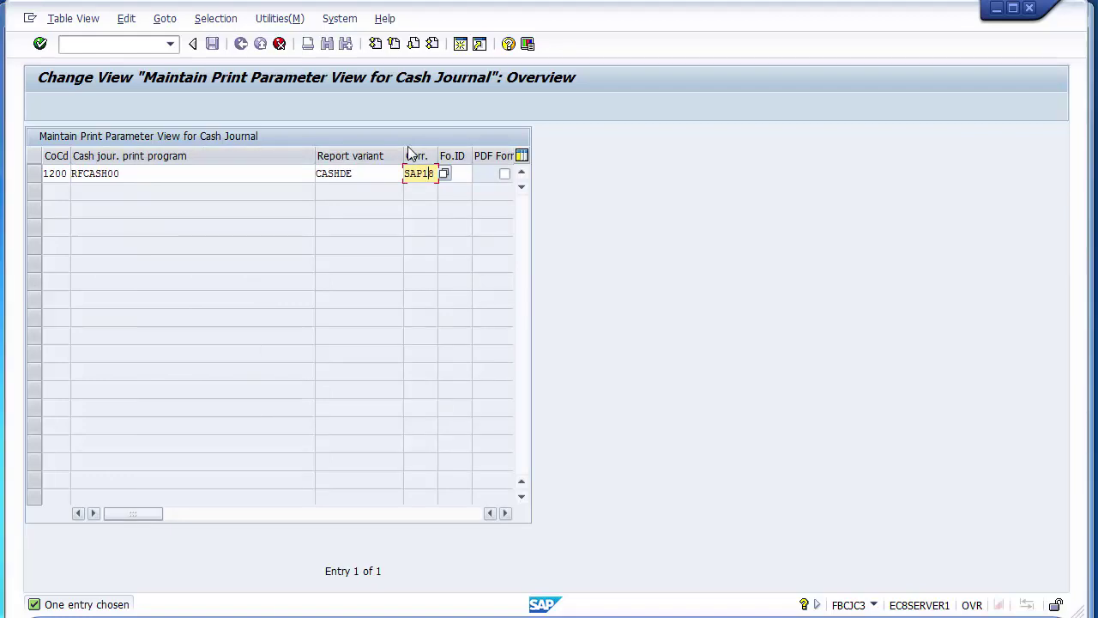
Step: Clear the CASHDE report variant on the 1200 entry, confirm it, and save
click(377, 179)
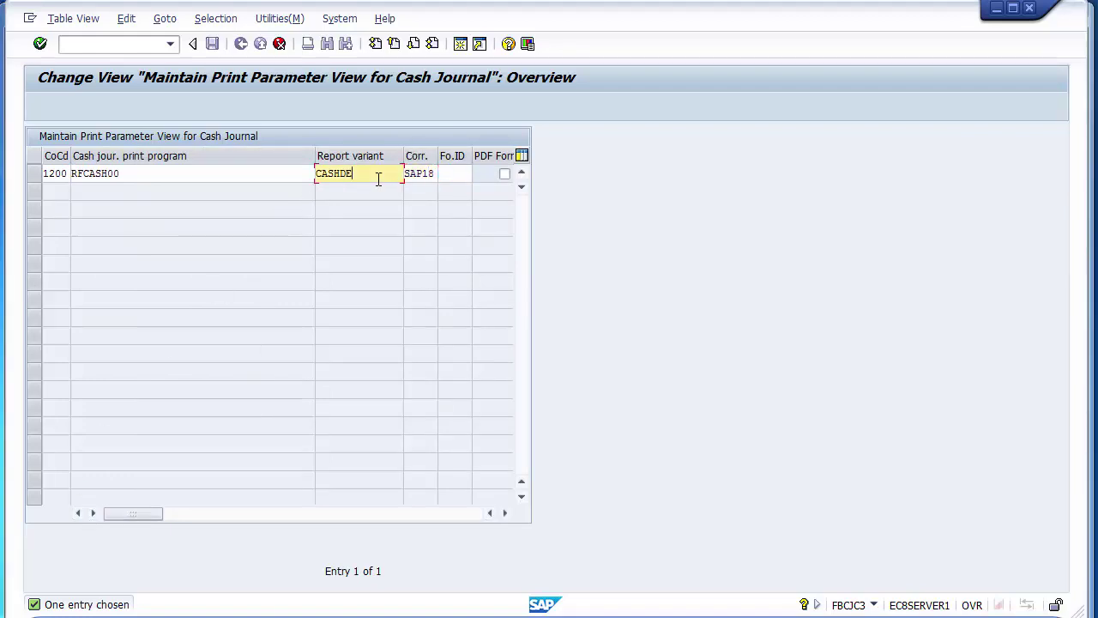
key(BackSpace)
key(BackSpace)
key(BackSpace)
key(BackSpace)
key(BackSpace)
key(BackSpace)
click(183, 174)
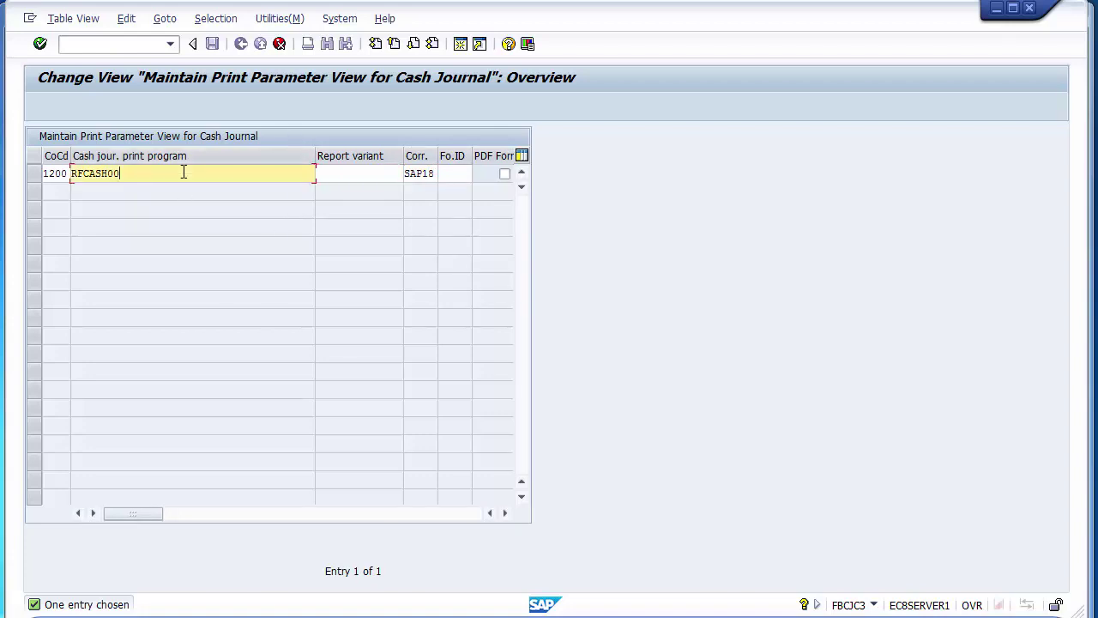
click(421, 174)
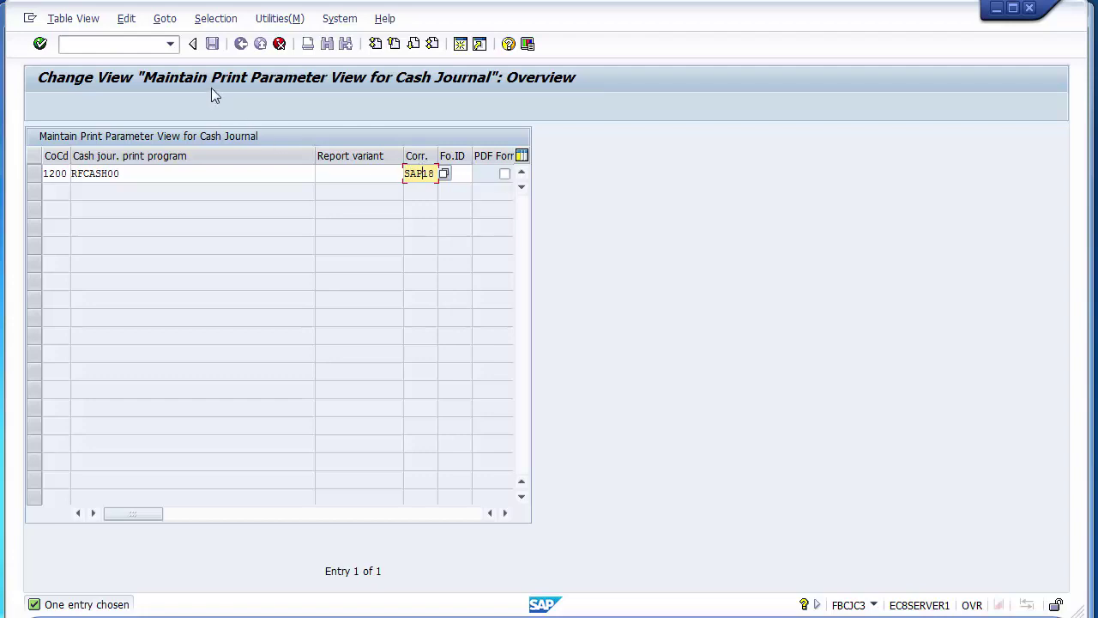
key(Return)
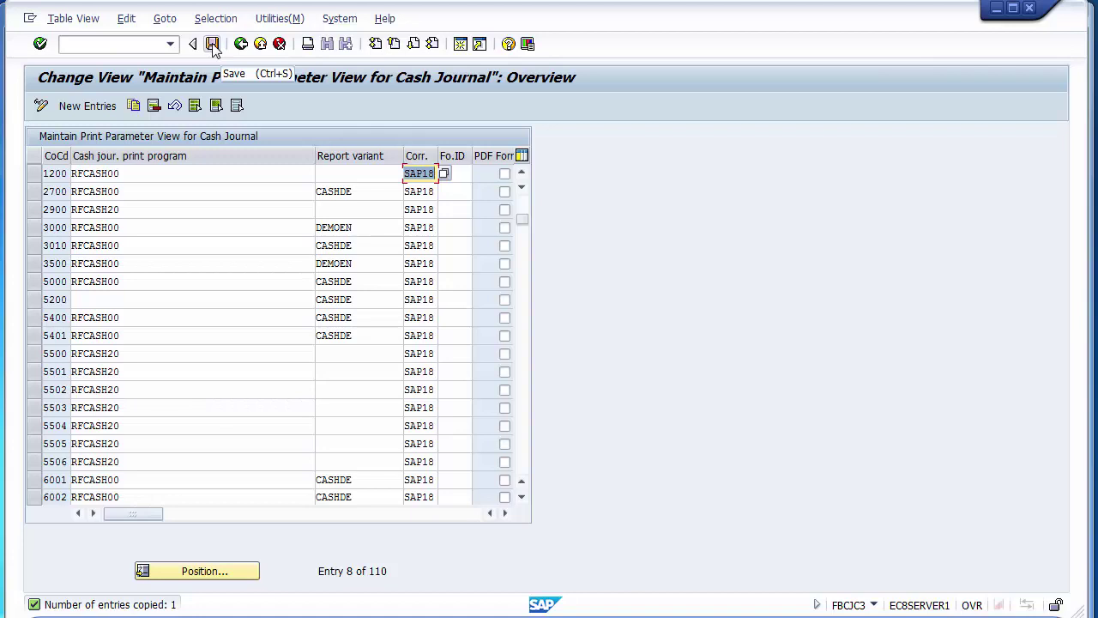
click(212, 43)
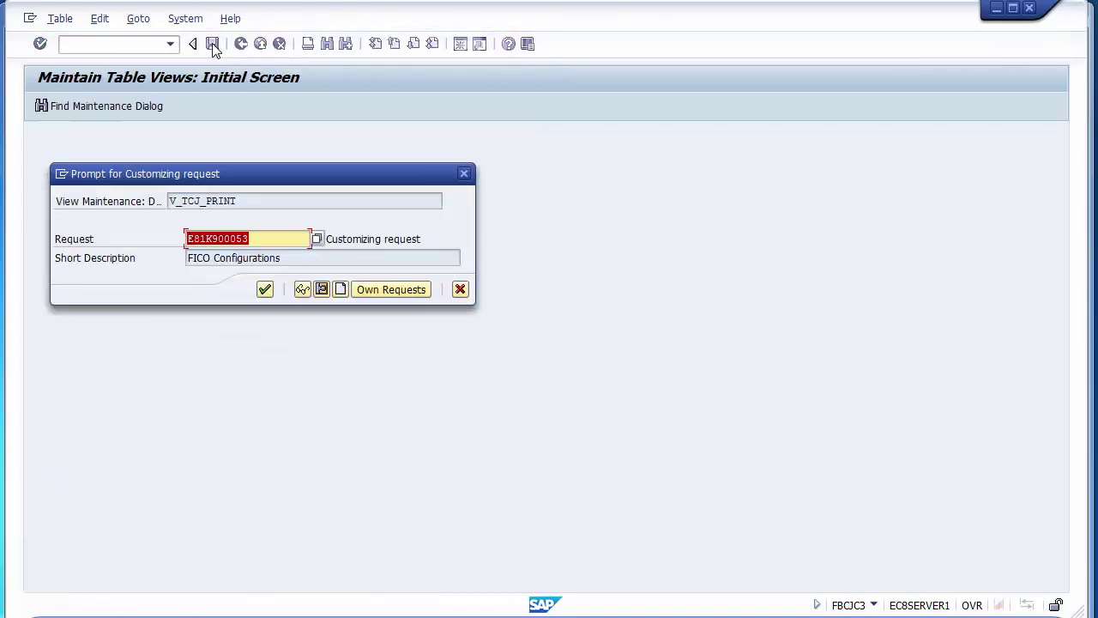
Step: Accept the FICO Configurations request to complete saving the 1200 print parameters
click(264, 290)
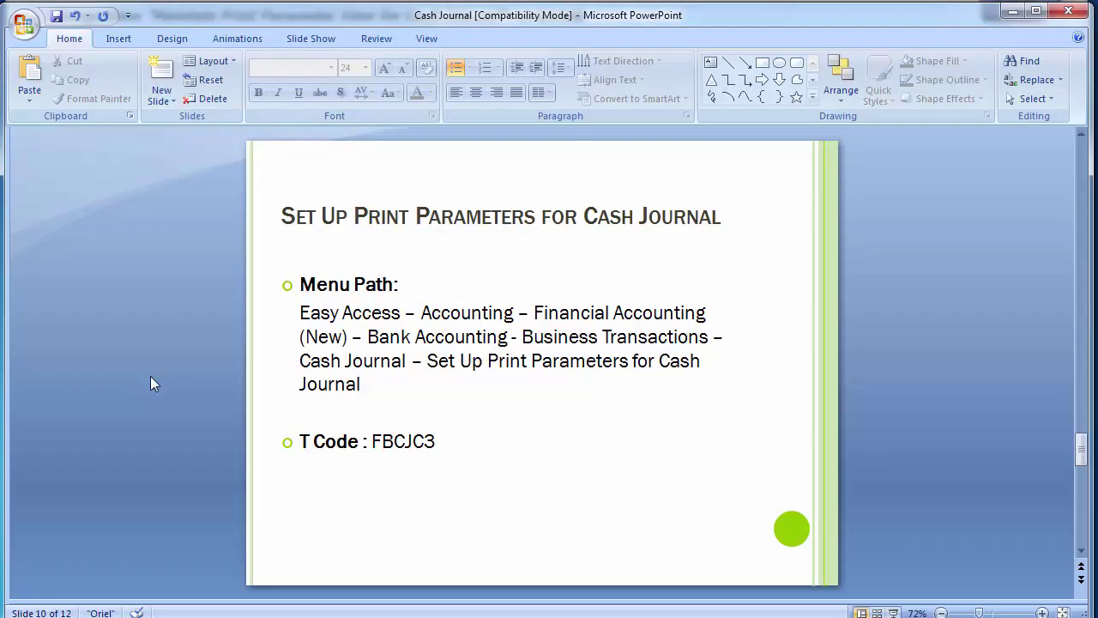
Step: Highlight 'Unit Testing' on the configuration agenda slide, then move to slide 11, Unit Testing
scroll(150, 376, down, 1)
scroll(150, 376, up, 3)
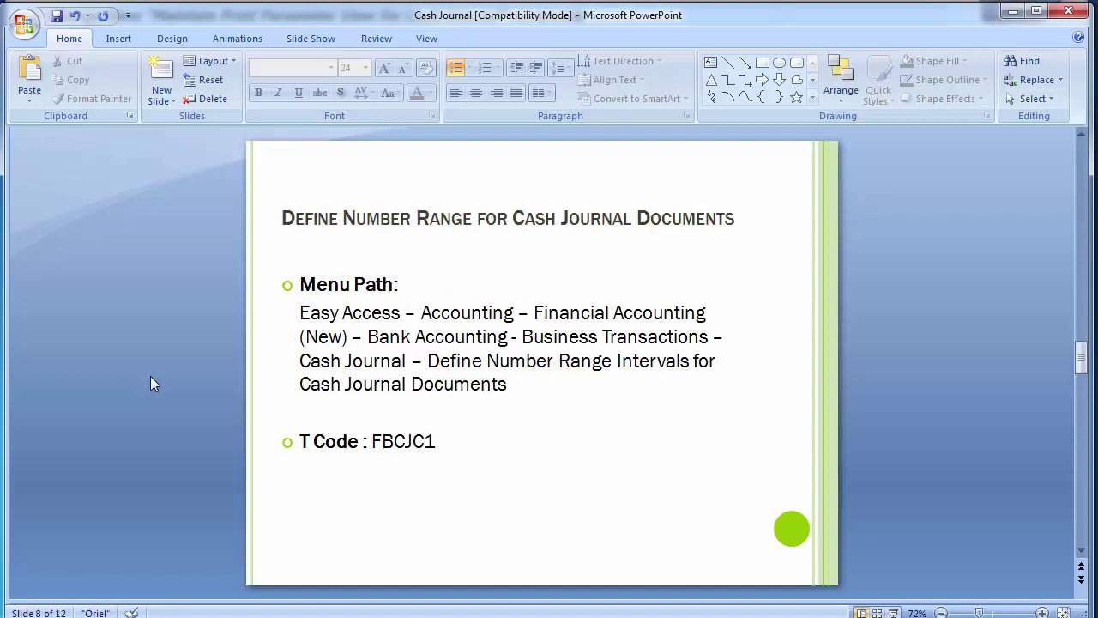
scroll(150, 376, up, 4)
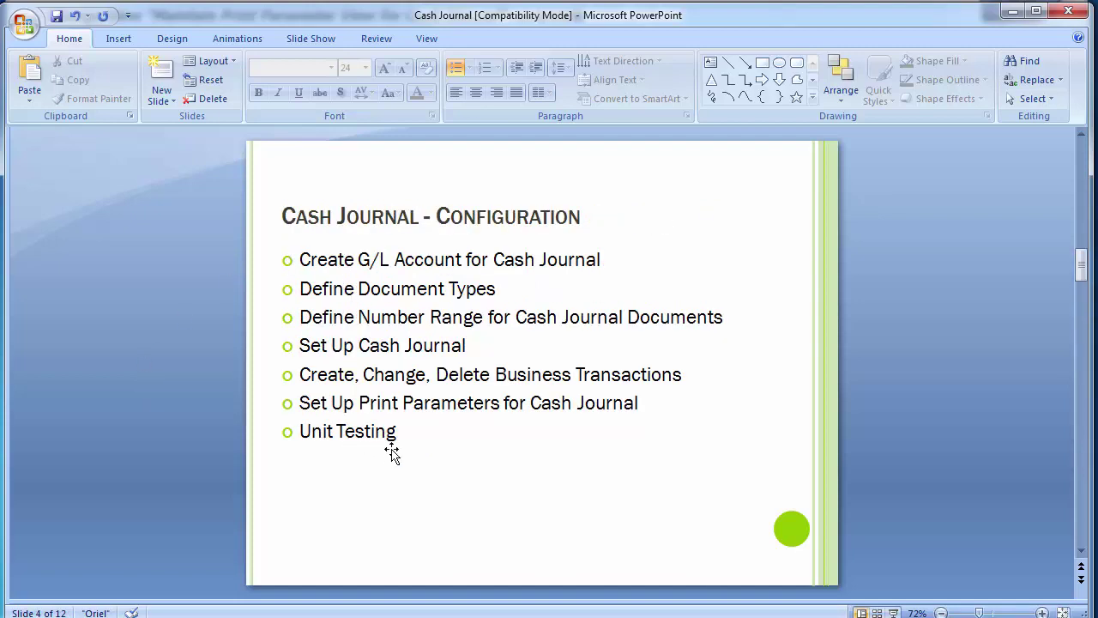
drag(401, 432, 310, 437)
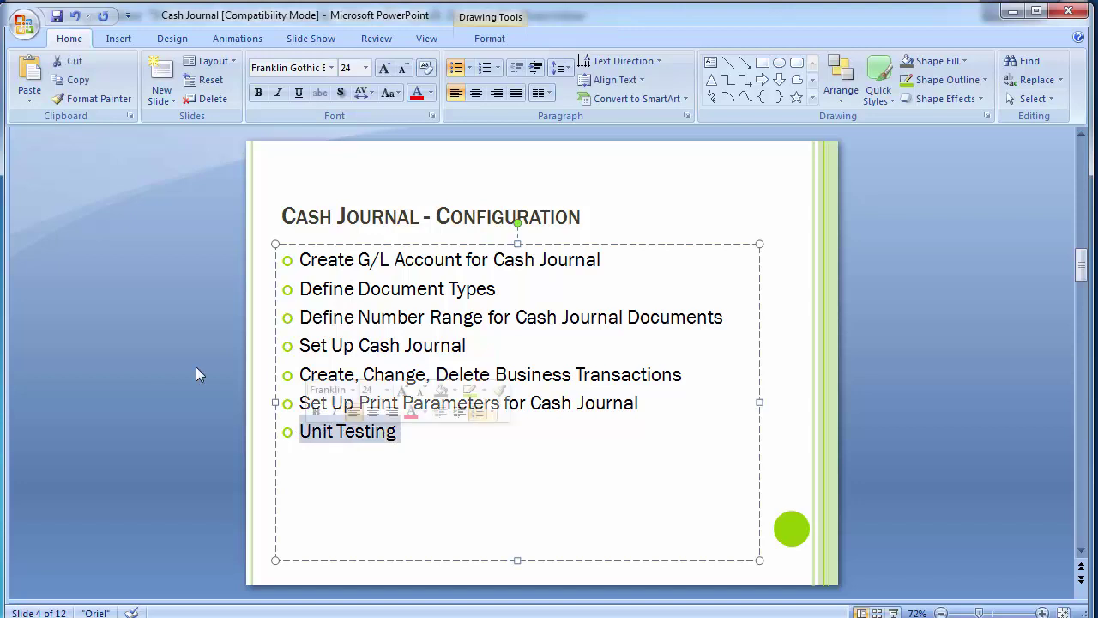
click(134, 352)
scroll(134, 353, down, 2)
scroll(134, 353, down, 6)
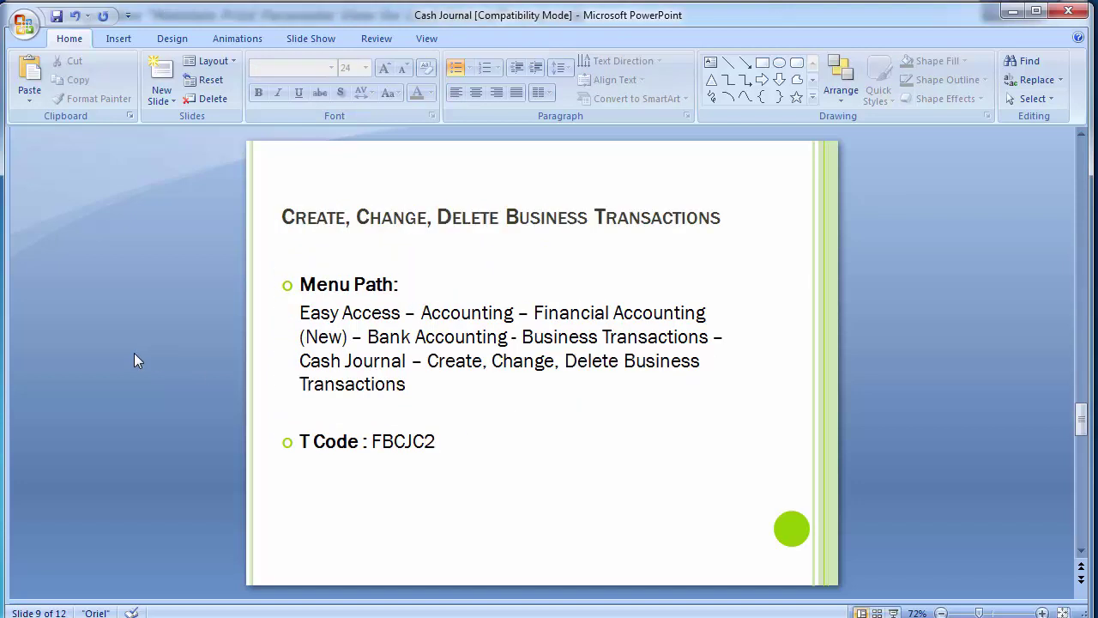
scroll(134, 353, up, 1)
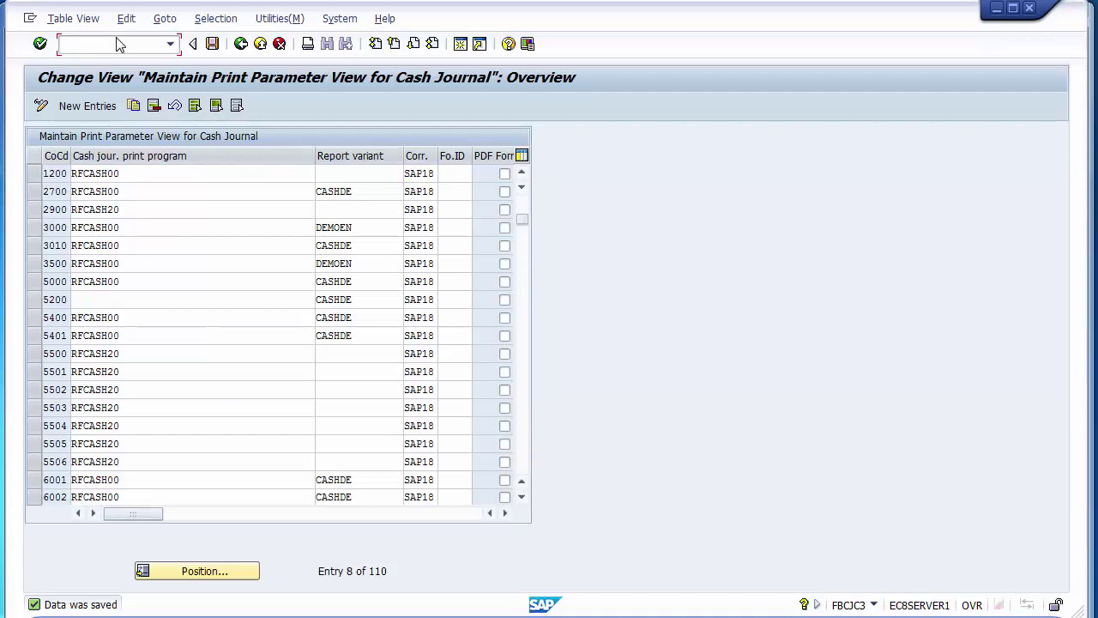
Step: Start the cash journal transaction in a new session with /ofbcj
click(117, 44)
text(/of)
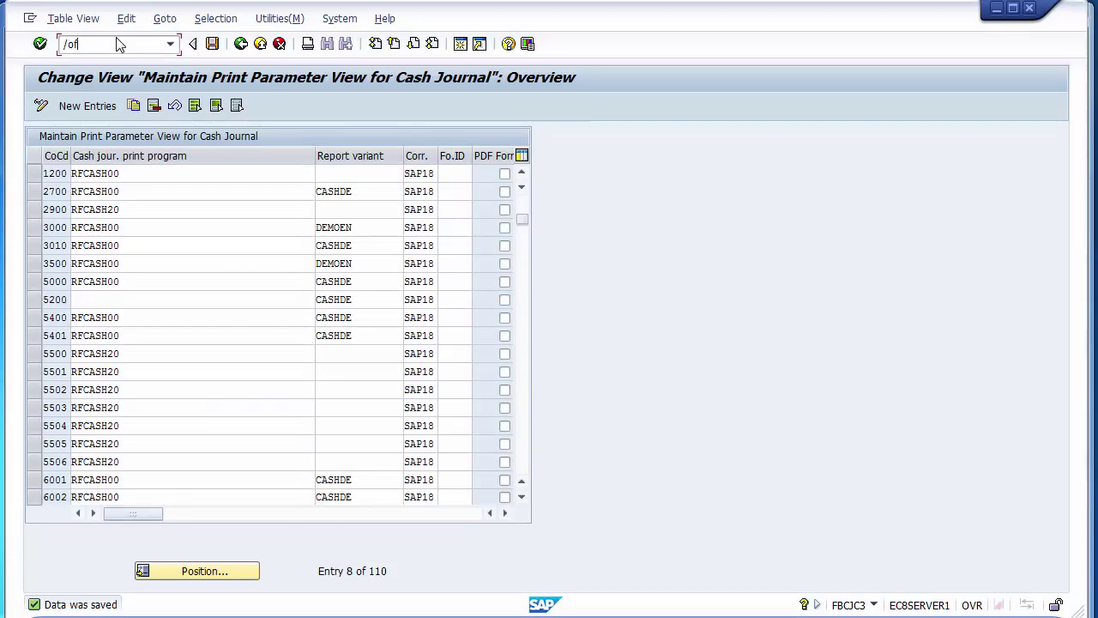
text(bcj)
key(Return)
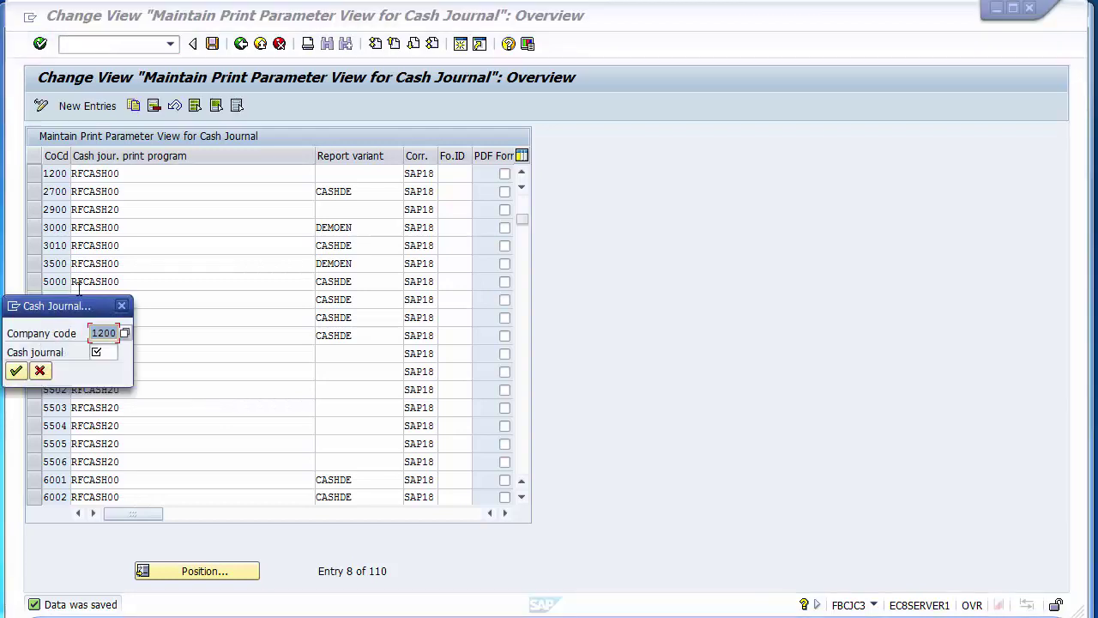
Step: Keep company code 1200, choose cash journal 1210 PETTY CASH (BRANCH 1), and confirm
drag(59, 313, 230, 199)
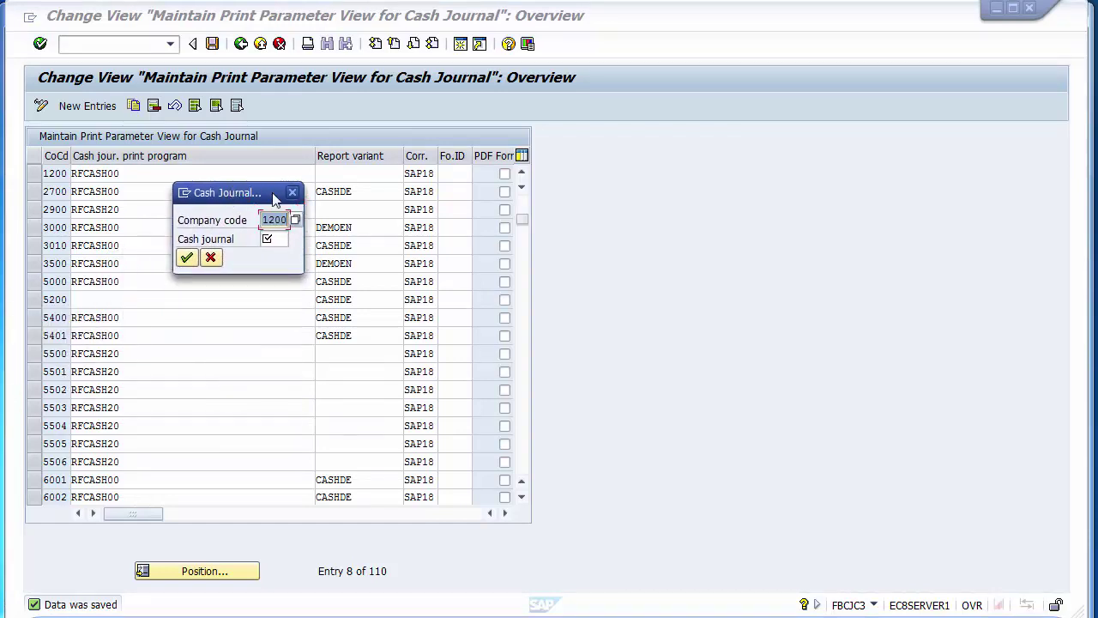
click(233, 225)
click(264, 220)
click(276, 239)
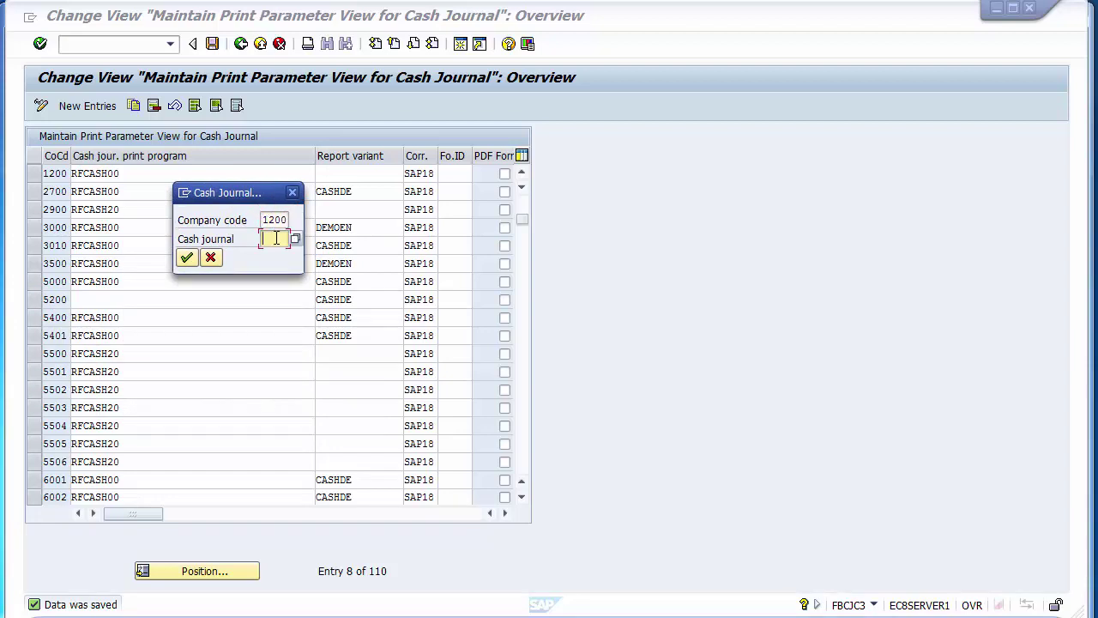
click(228, 247)
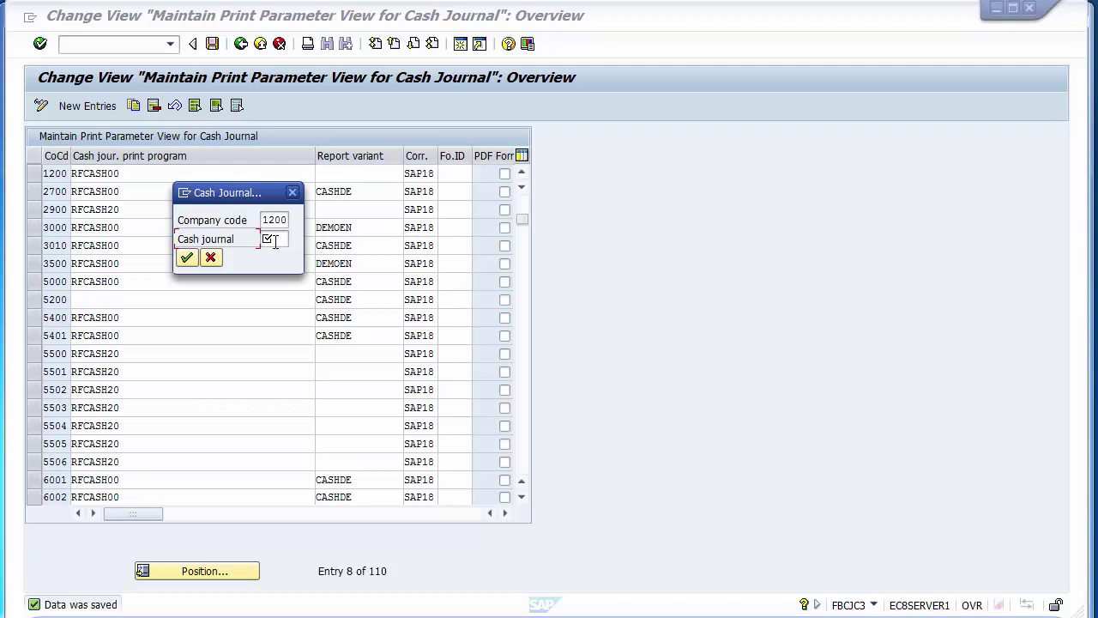
click(274, 239)
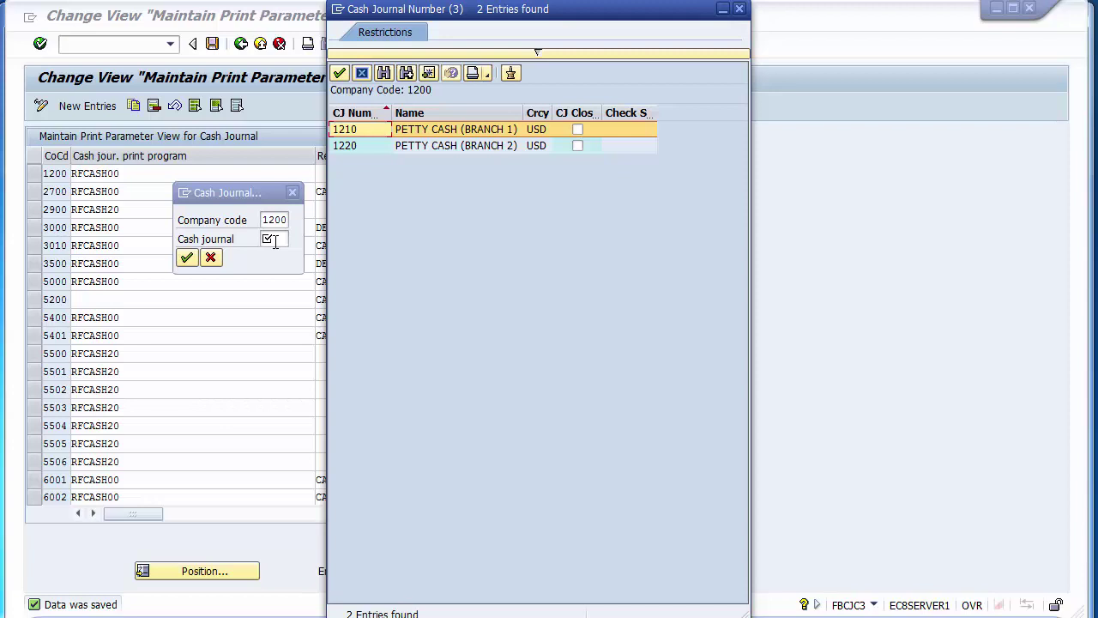
double_click(347, 131)
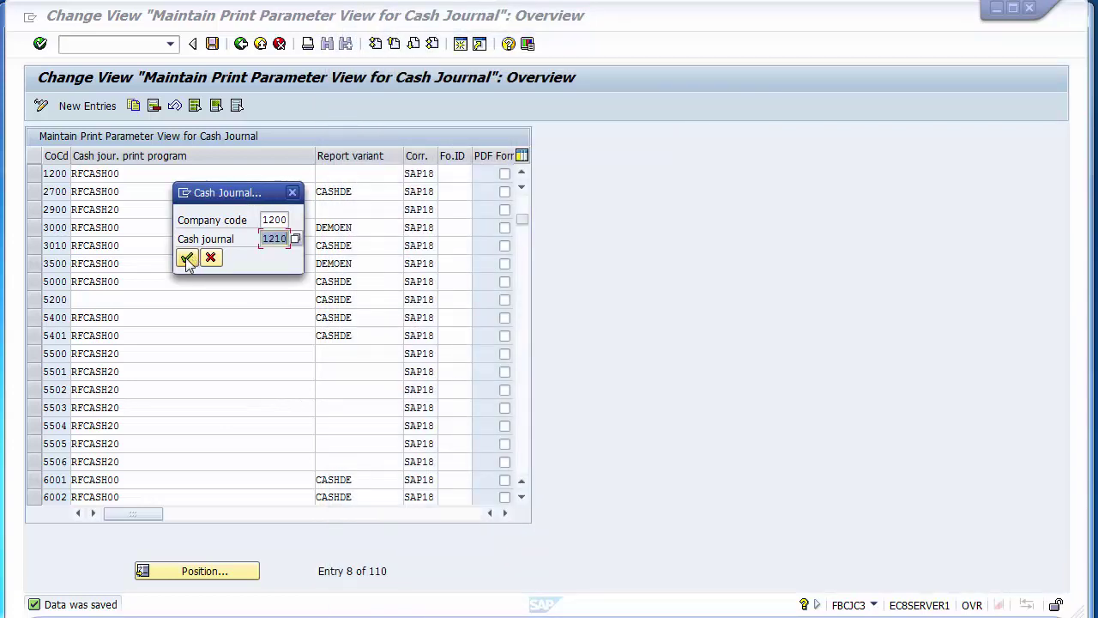
click(187, 260)
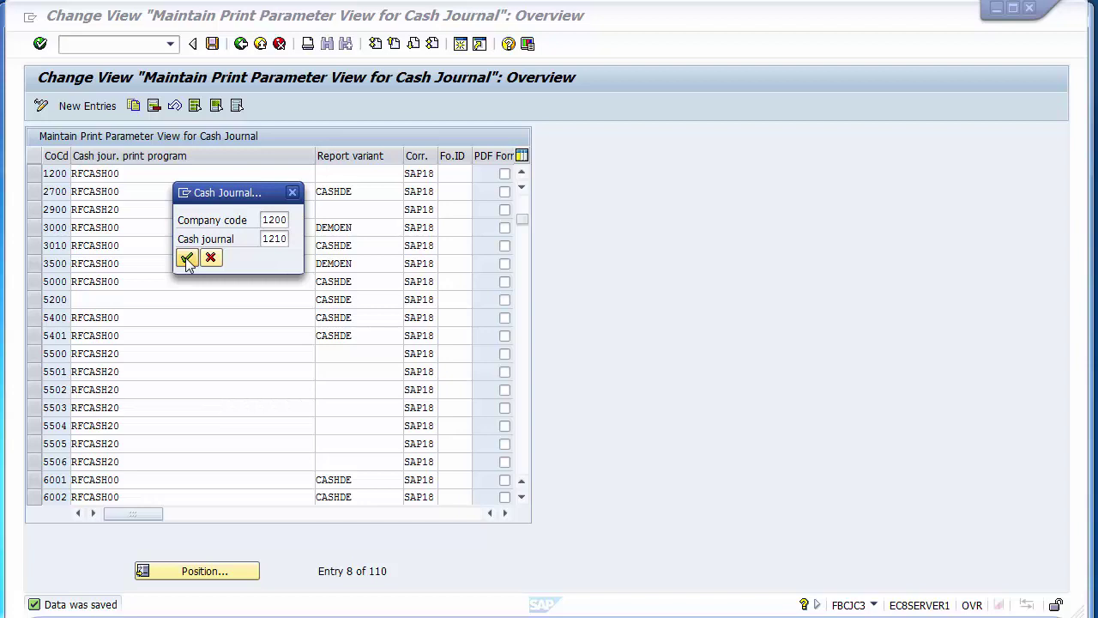
click(187, 259)
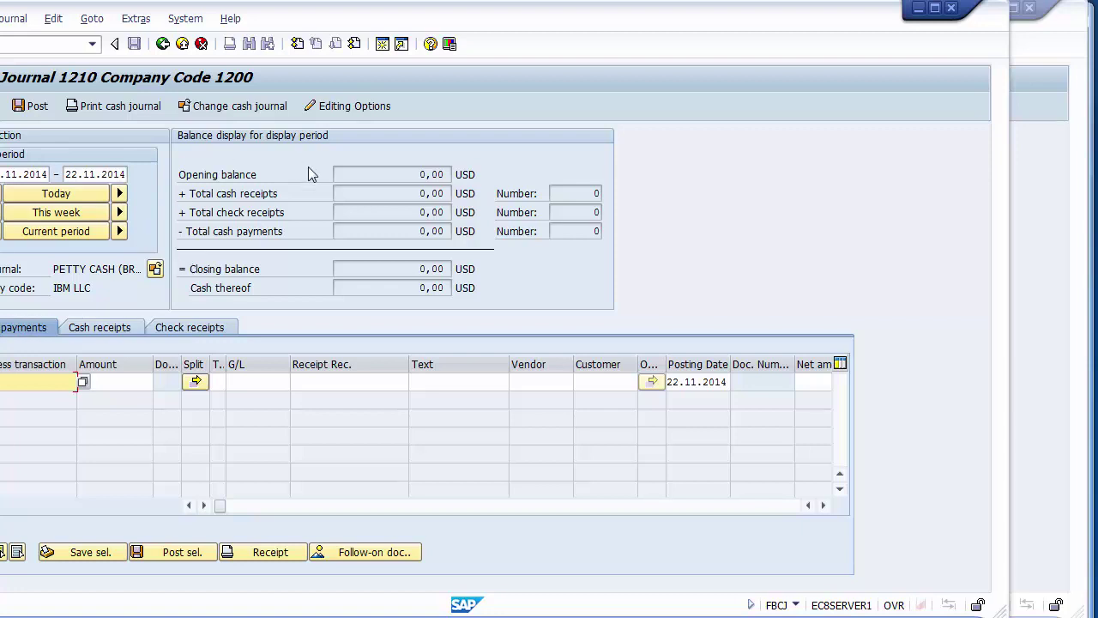
drag(338, 174, 442, 190)
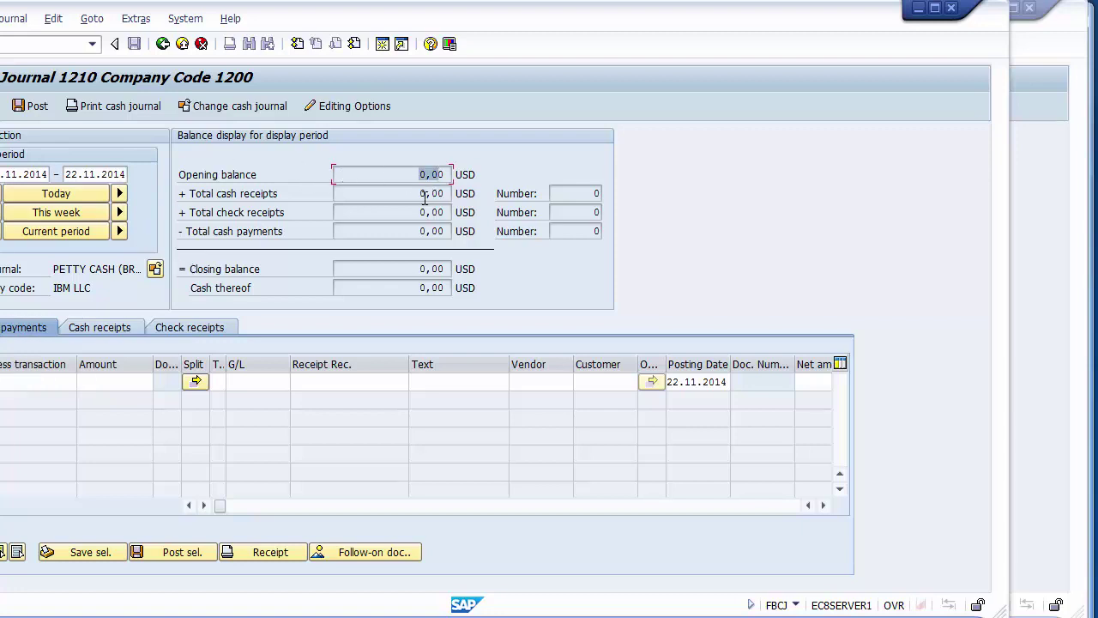
click(425, 193)
click(419, 212)
drag(412, 265, 458, 266)
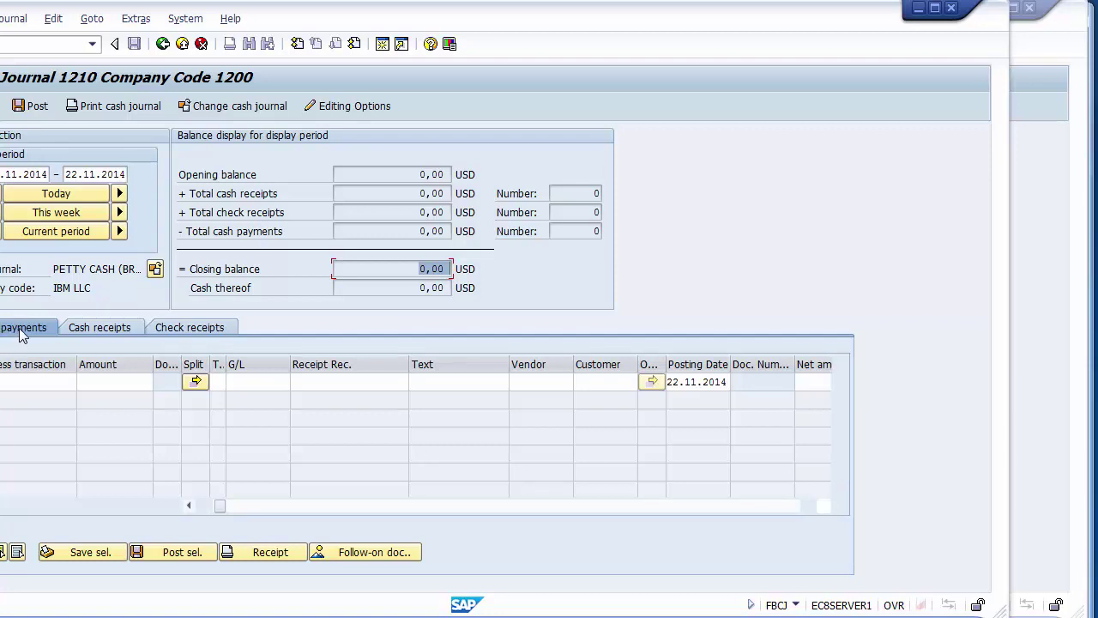
click(100, 327)
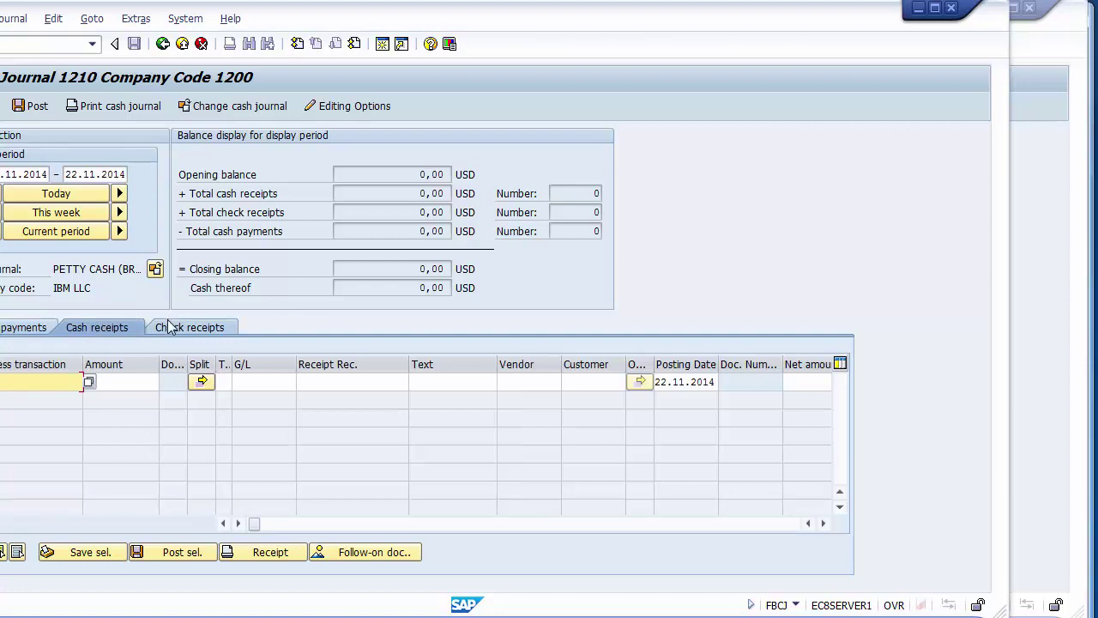
click(204, 331)
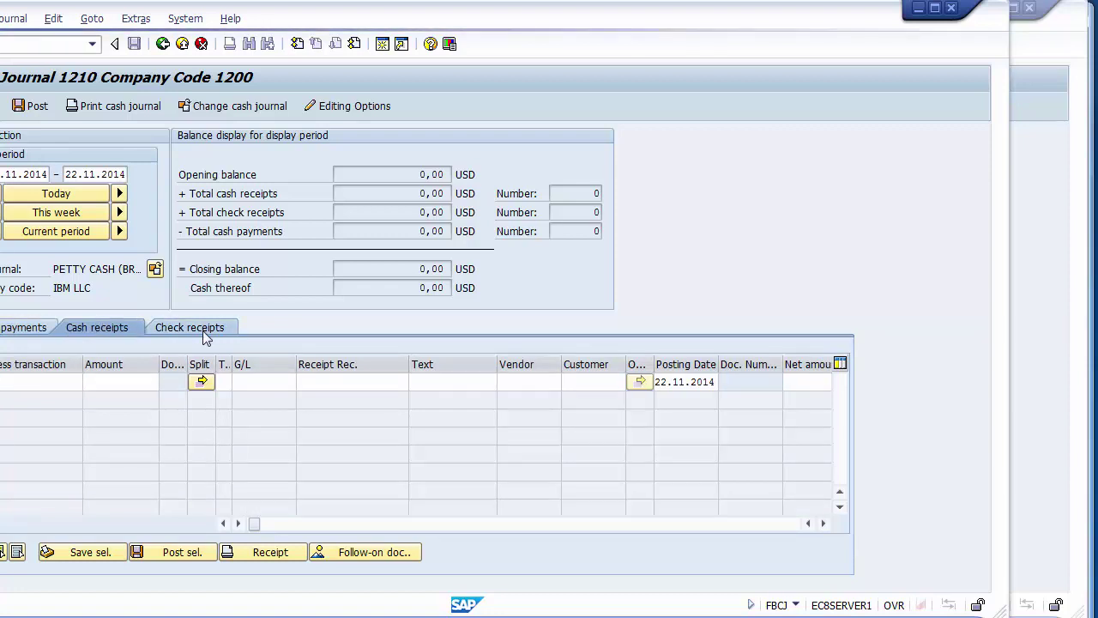
click(12, 335)
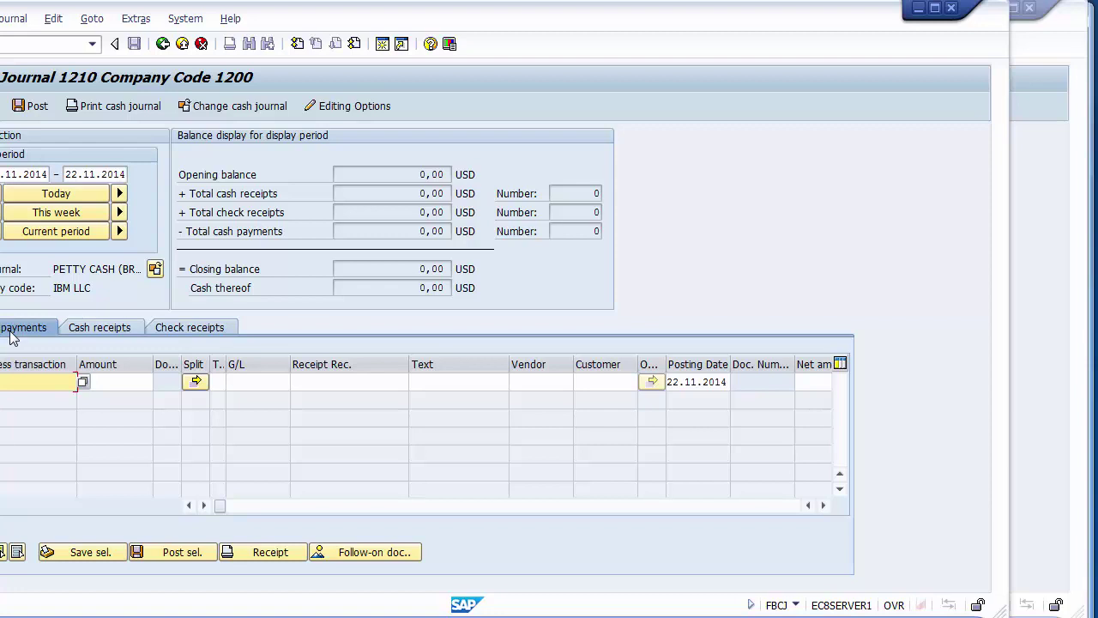
drag(338, 19, 421, 18)
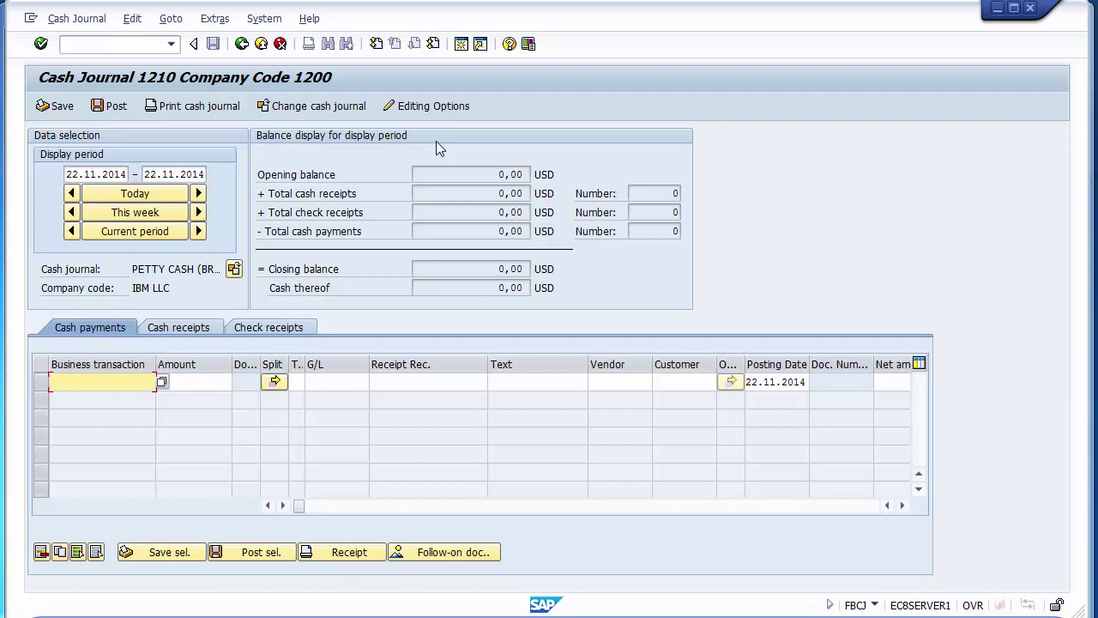
click(172, 330)
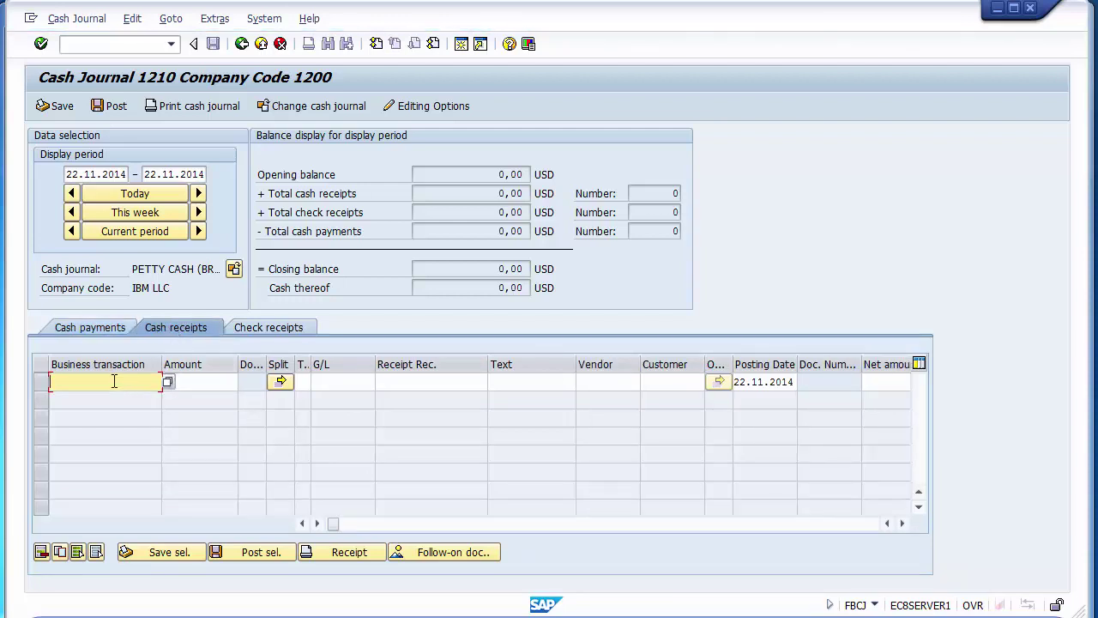
click(94, 363)
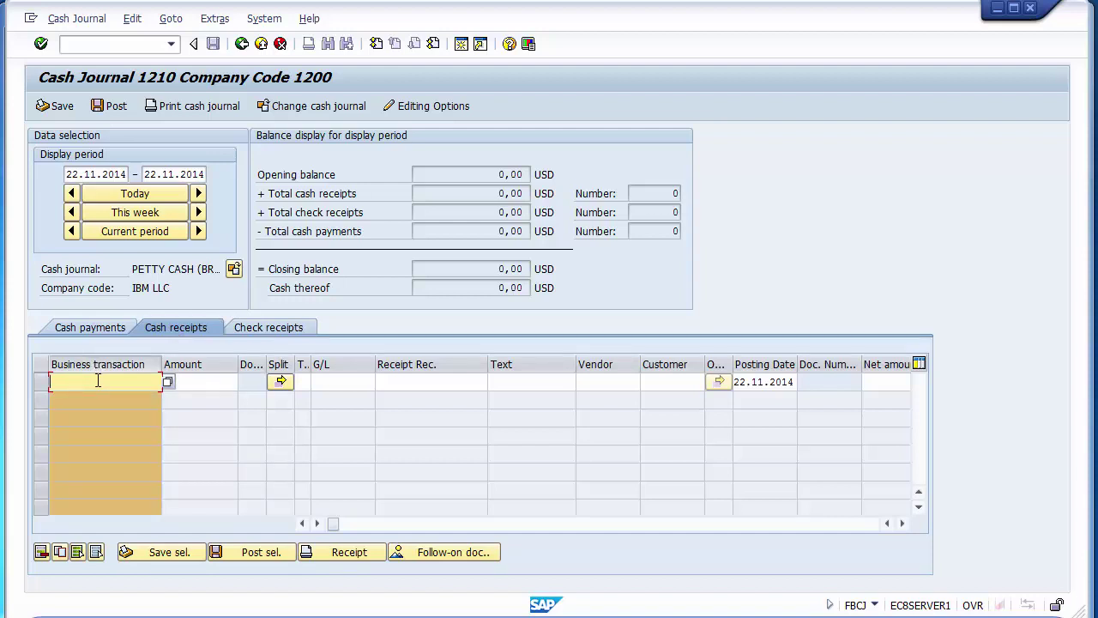
click(90, 365)
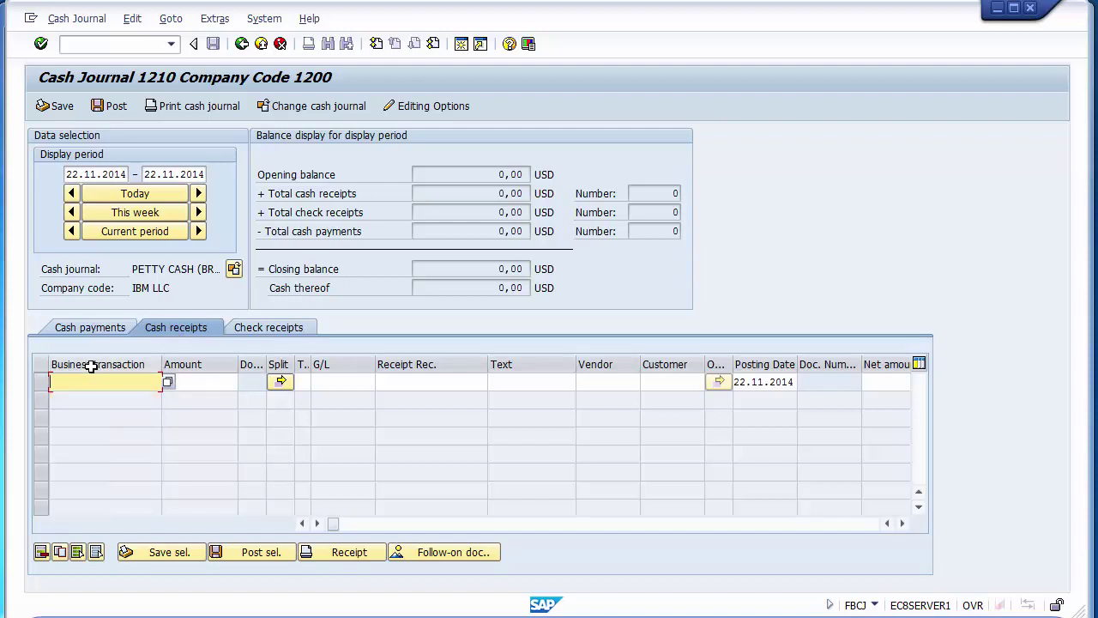
click(168, 383)
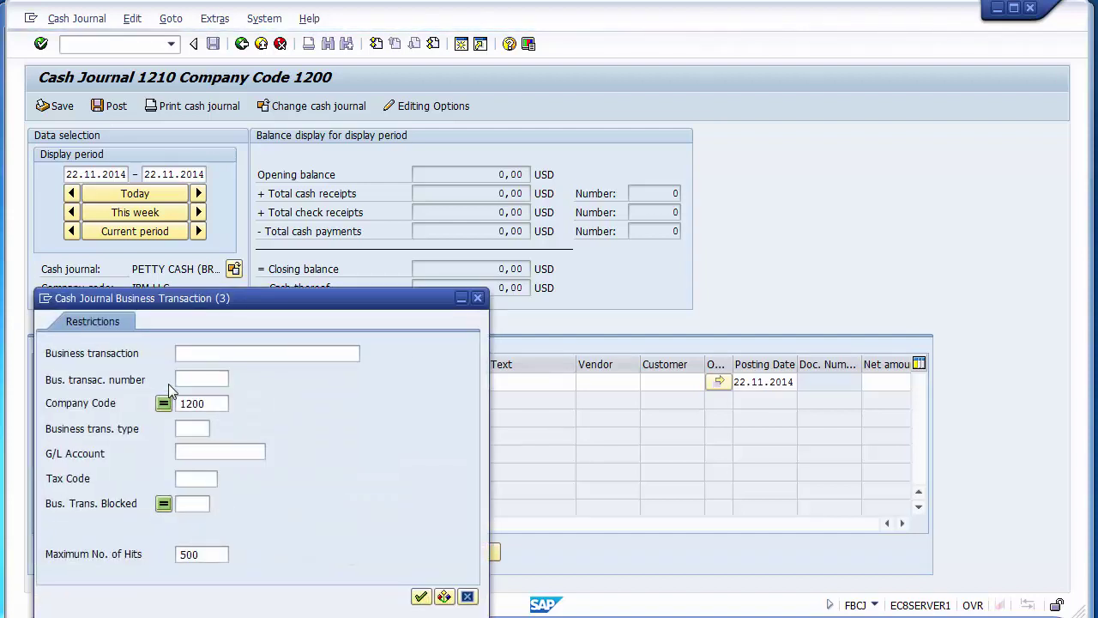
click(421, 598)
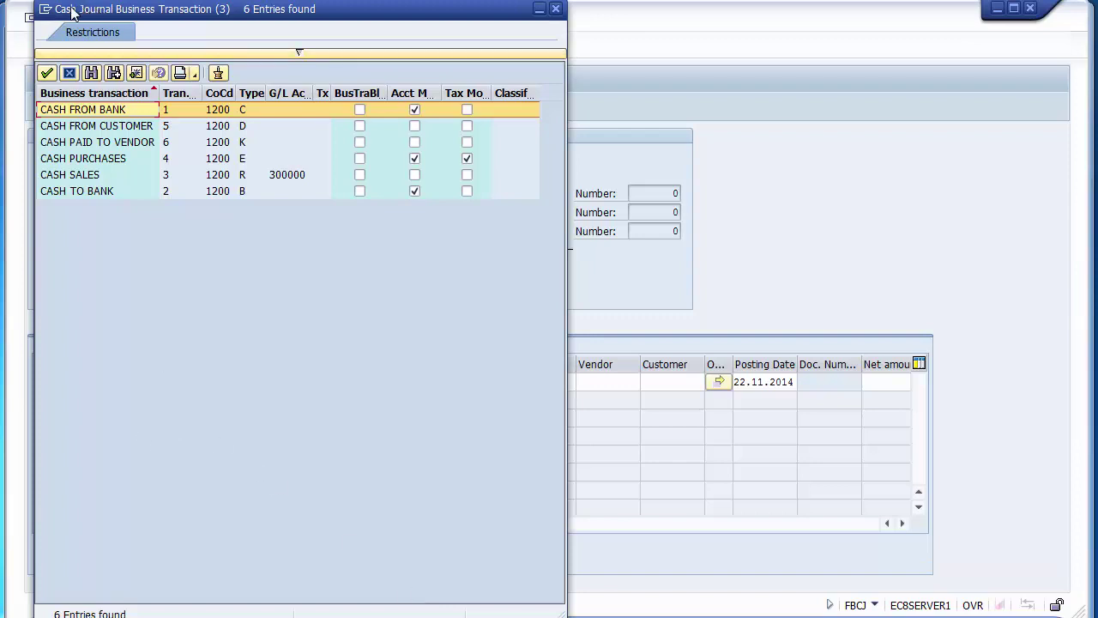
drag(71, 9, 516, 14)
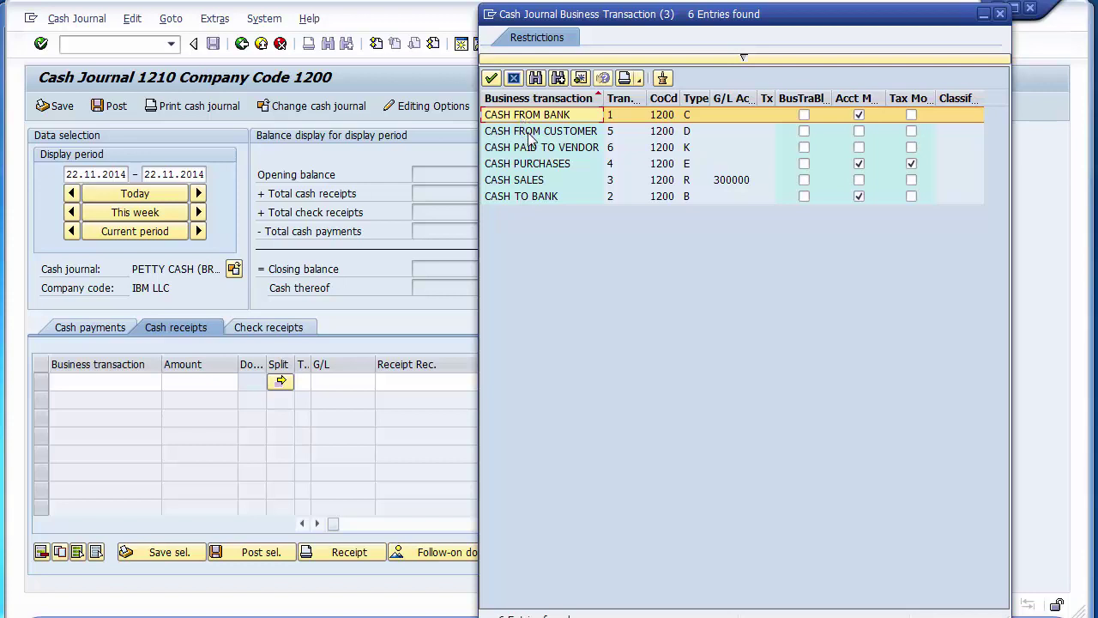
click(525, 182)
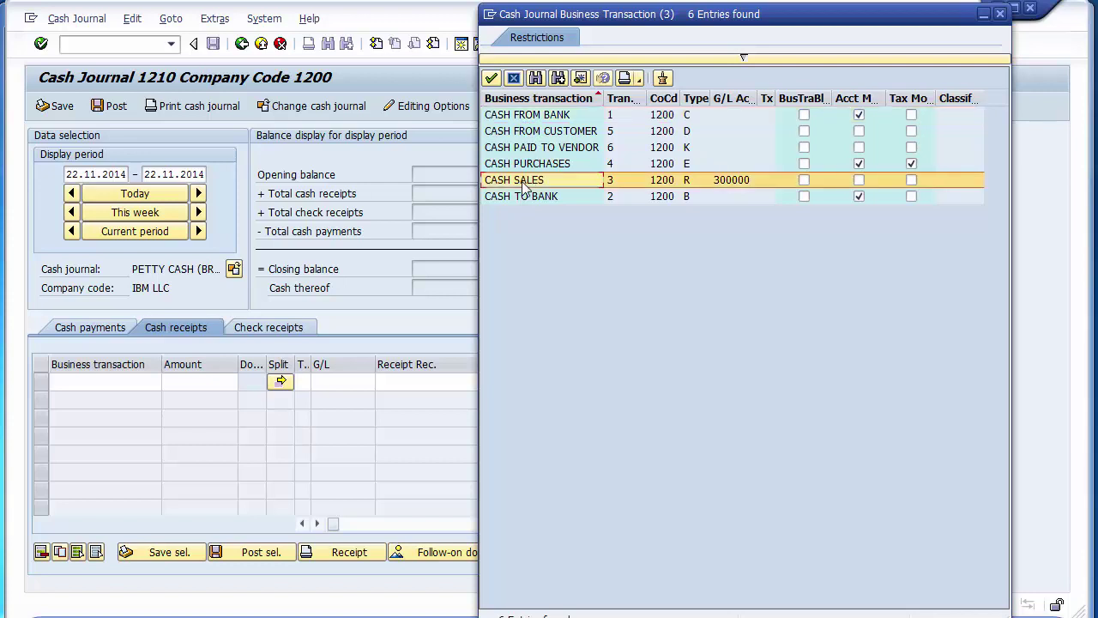
double_click(523, 180)
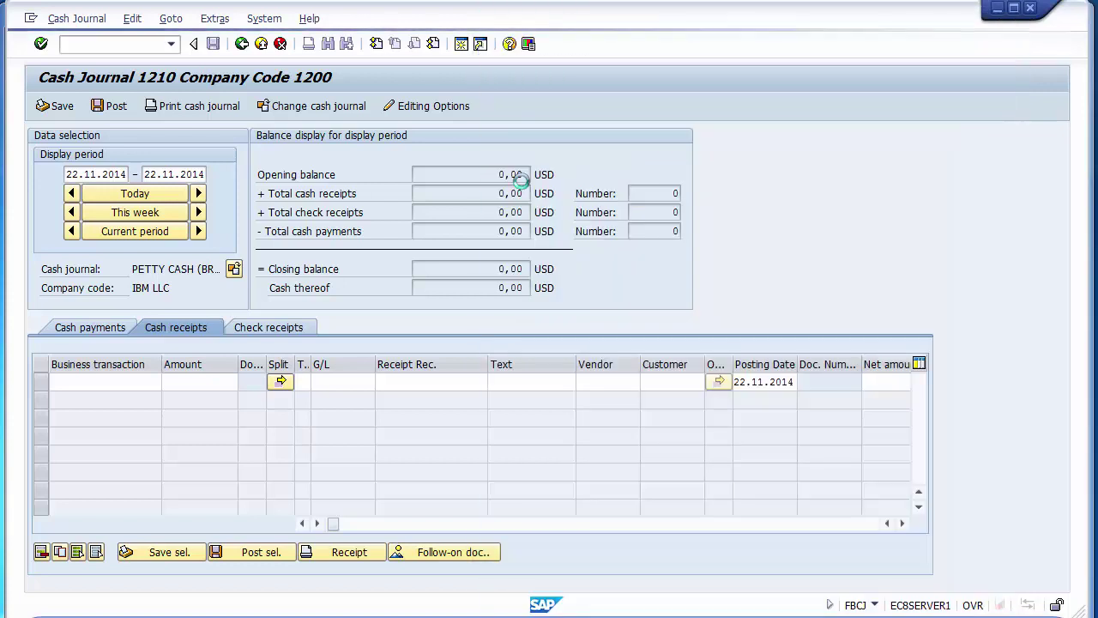
click(216, 379)
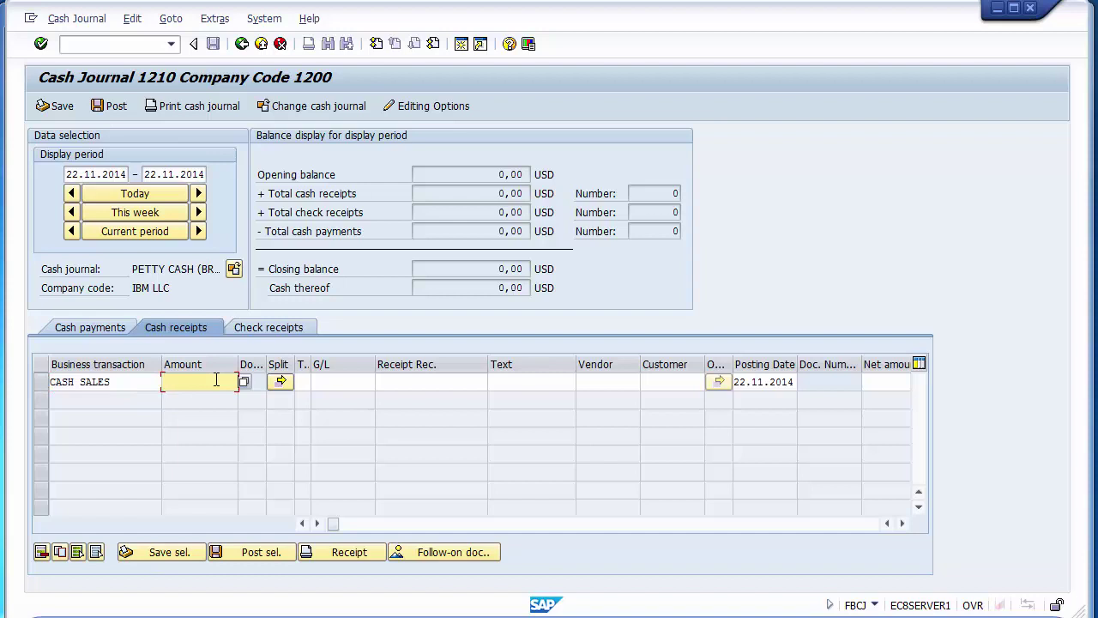
text(3000)
key(Return)
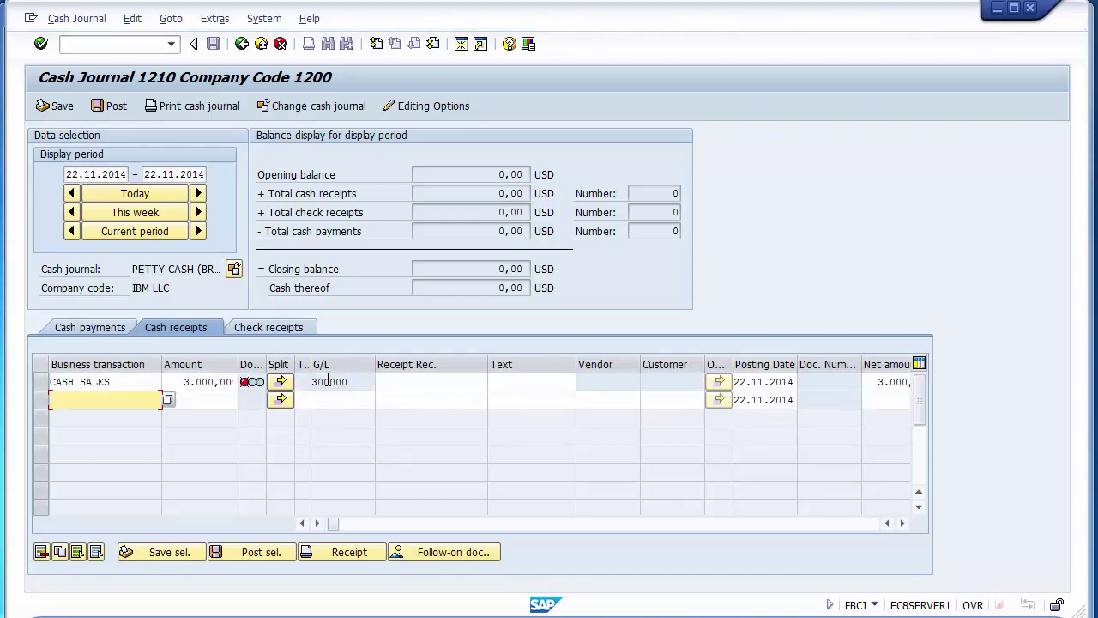
click(361, 379)
drag(361, 379, 315, 385)
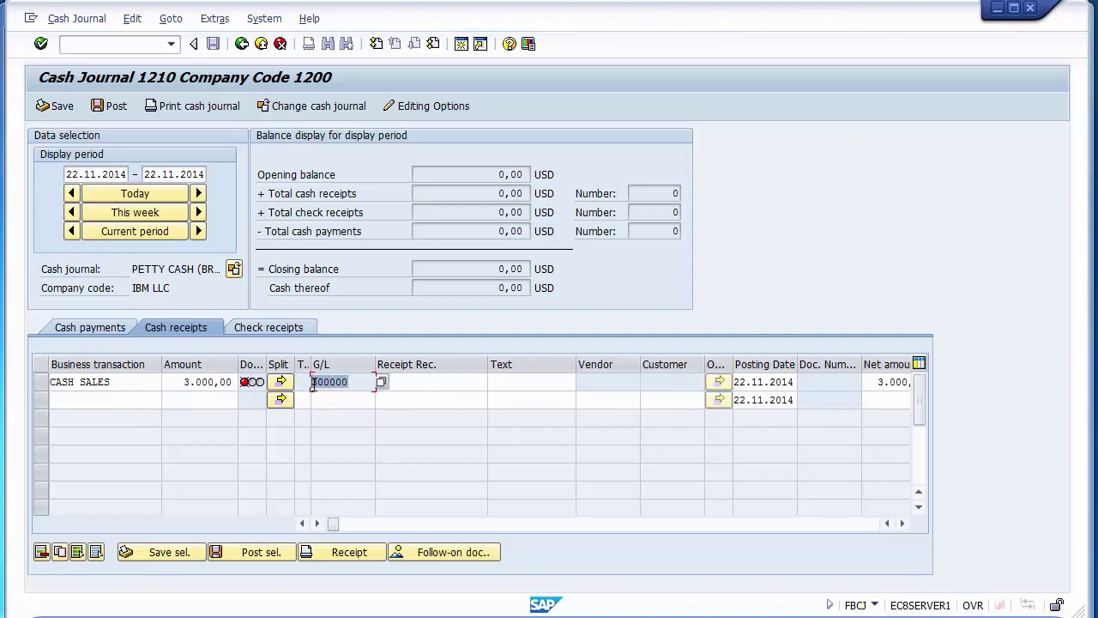
click(146, 390)
key(F4)
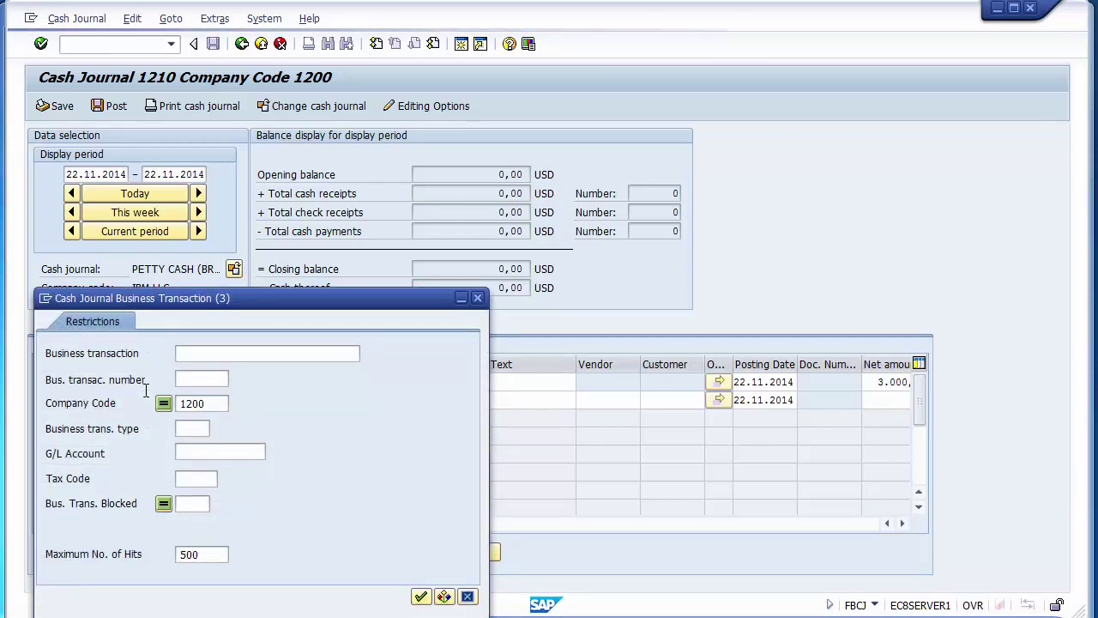
key(Return)
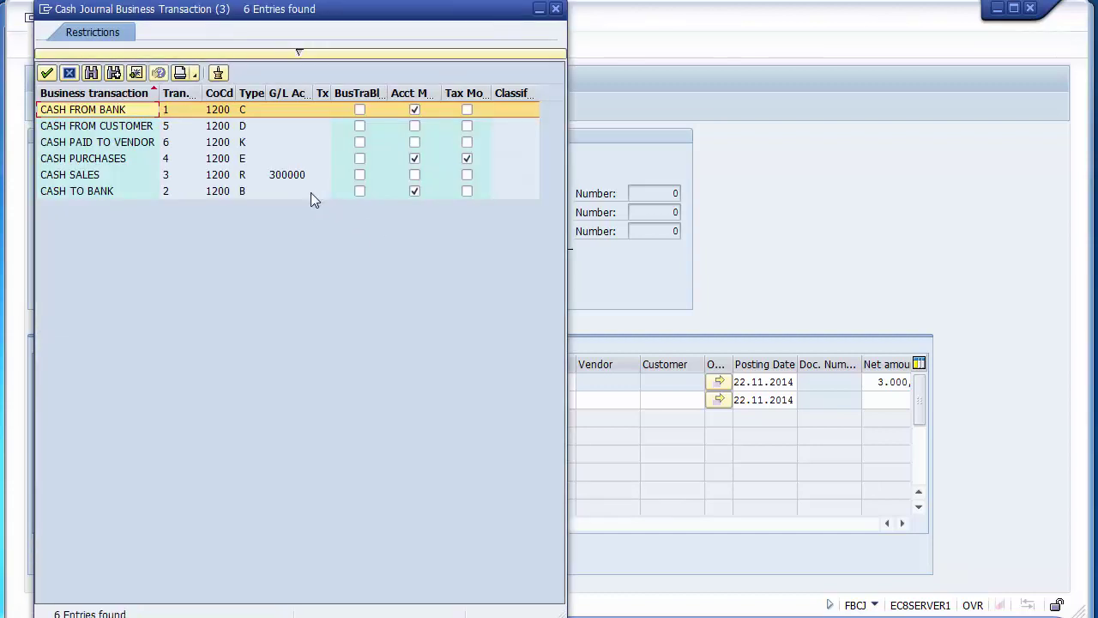
click(277, 177)
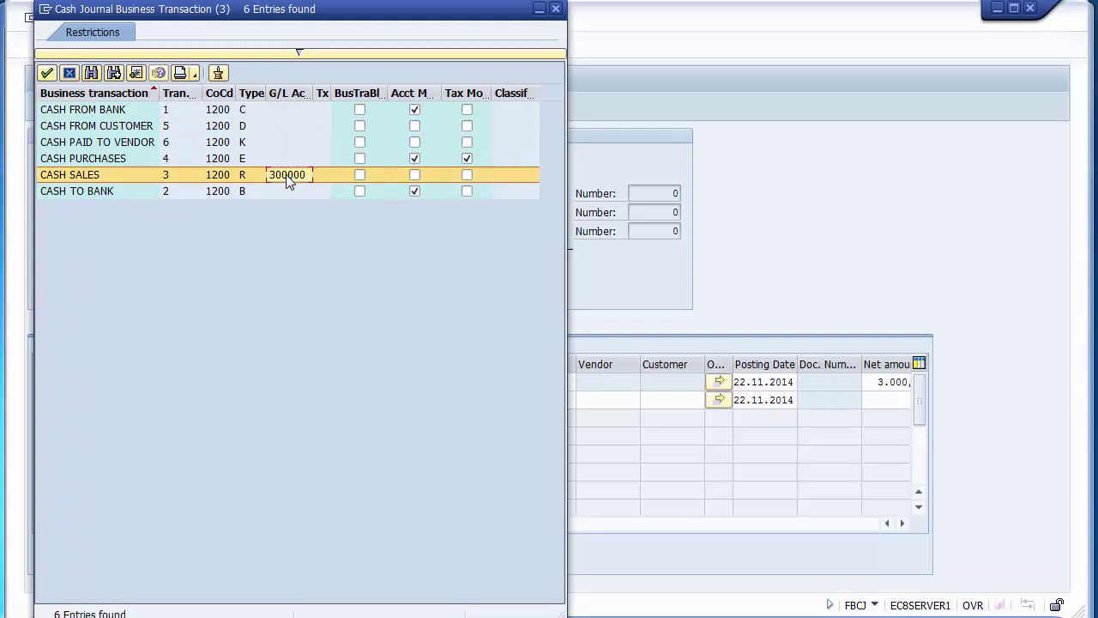
click(69, 73)
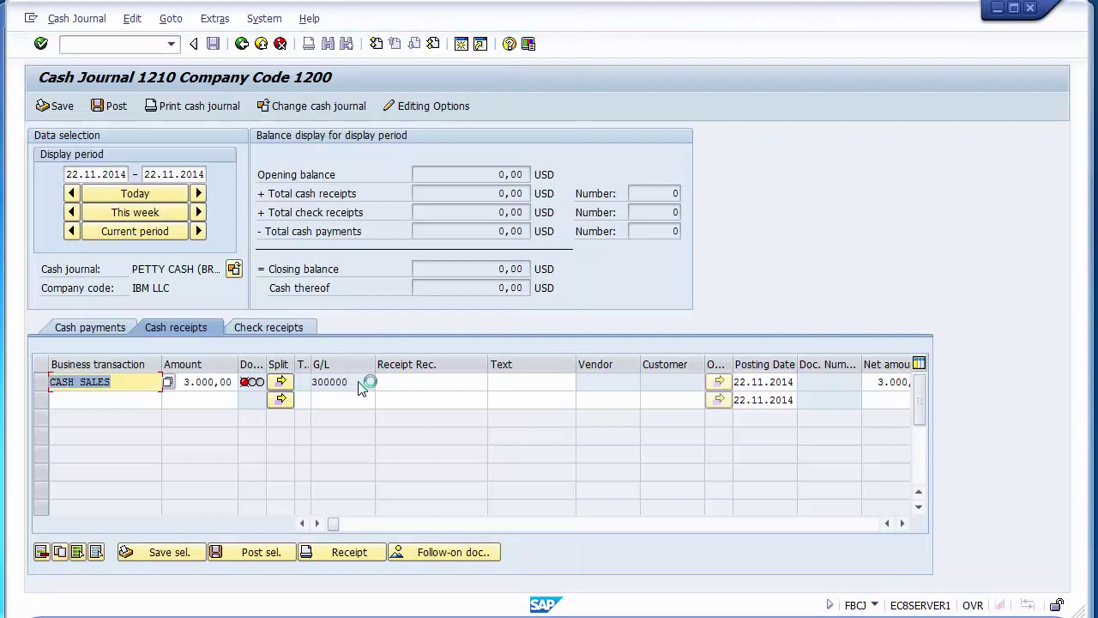
drag(362, 382, 314, 385)
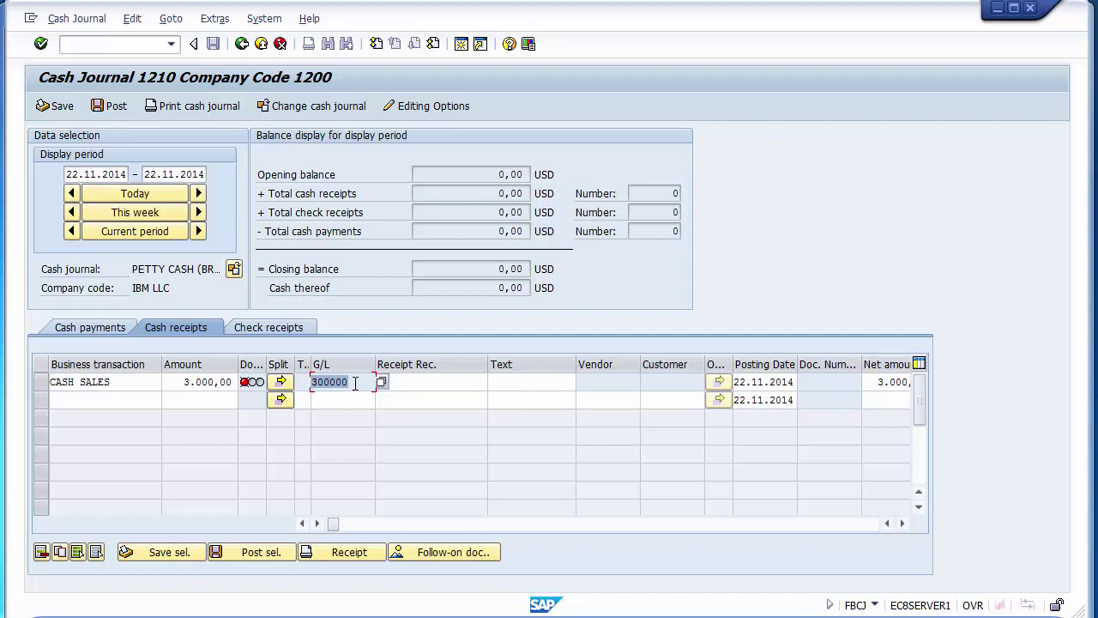
Step: Post the CASH SALES 3.000,00 receipt, continuing past the missing business area message
click(121, 399)
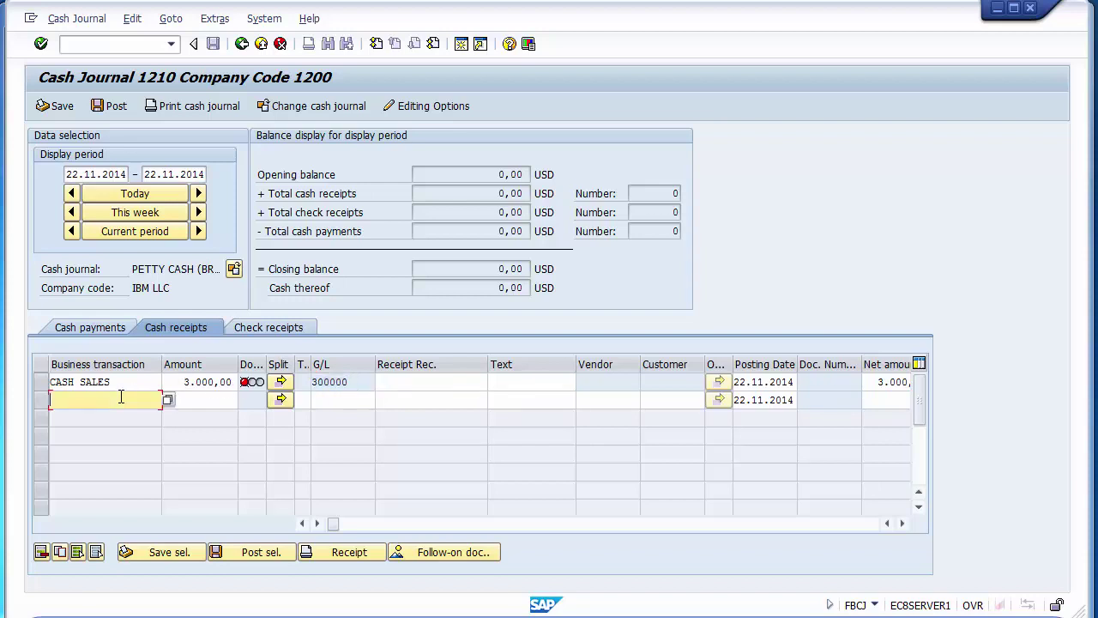
click(190, 385)
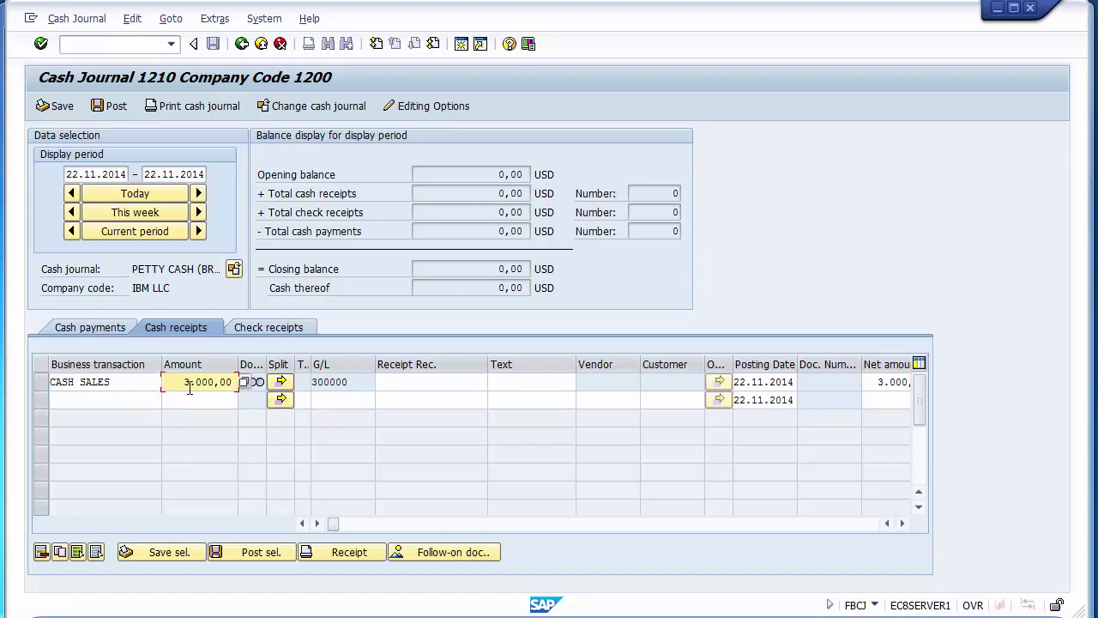
click(361, 382)
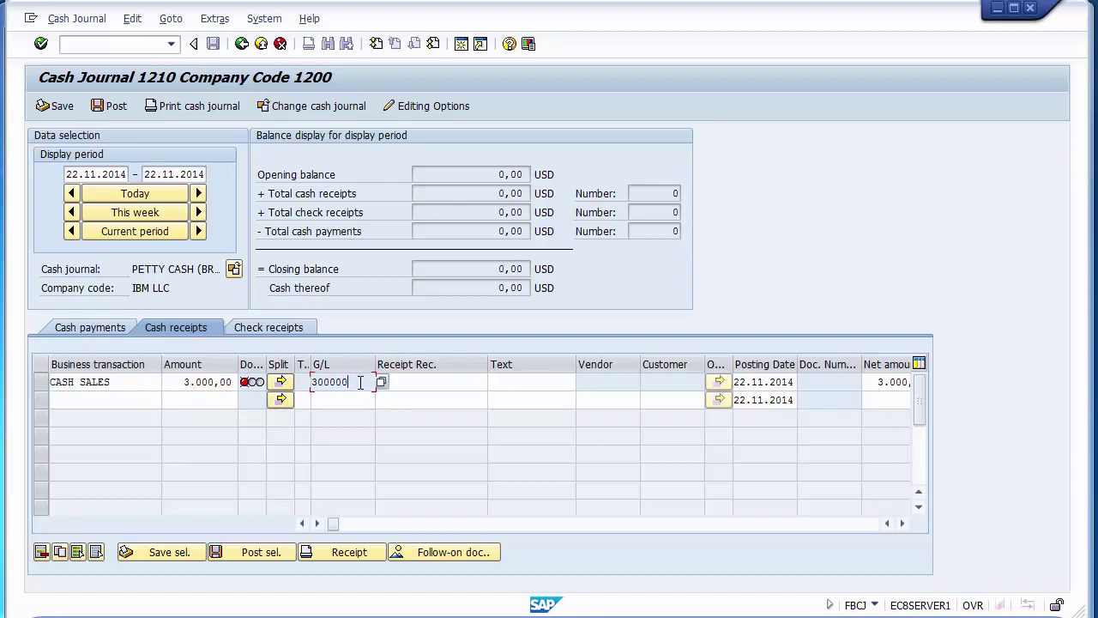
mouse_move(247, 386)
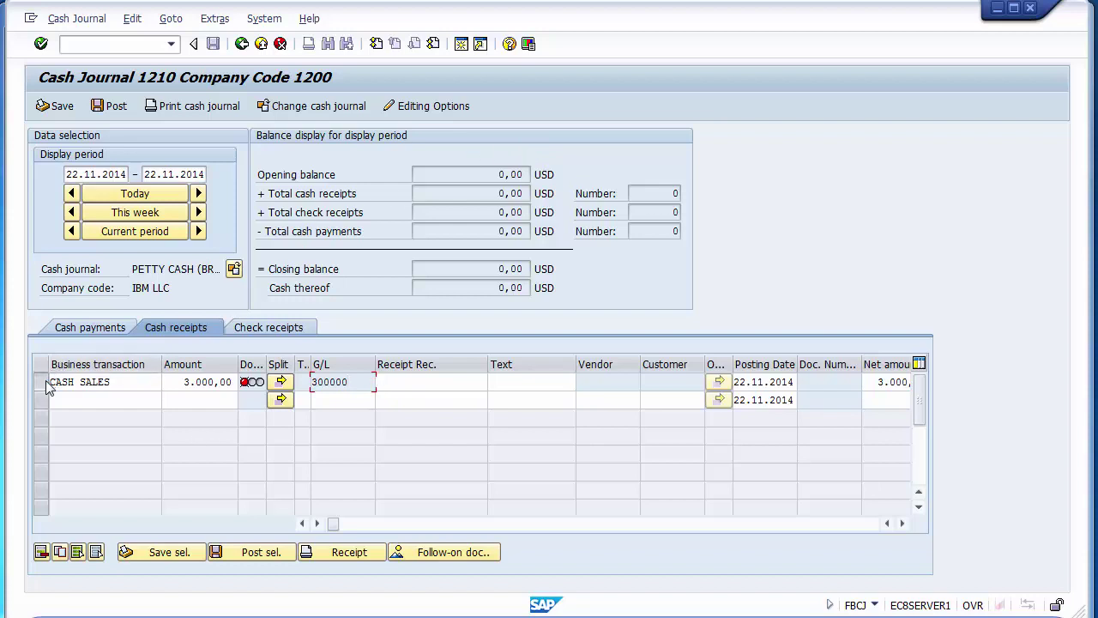
click(47, 388)
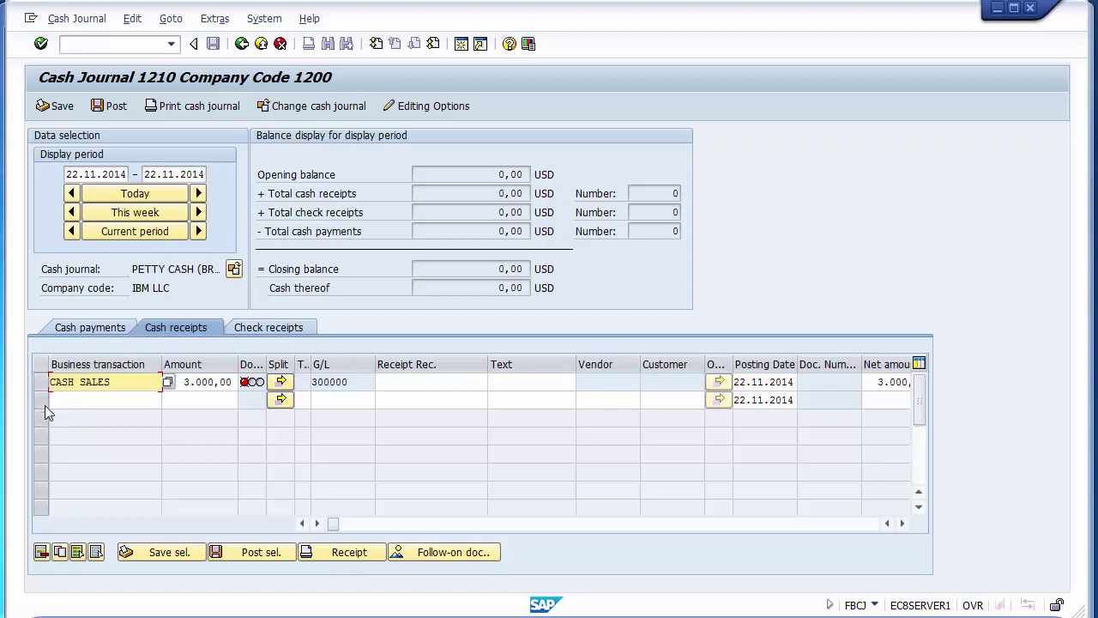
click(41, 385)
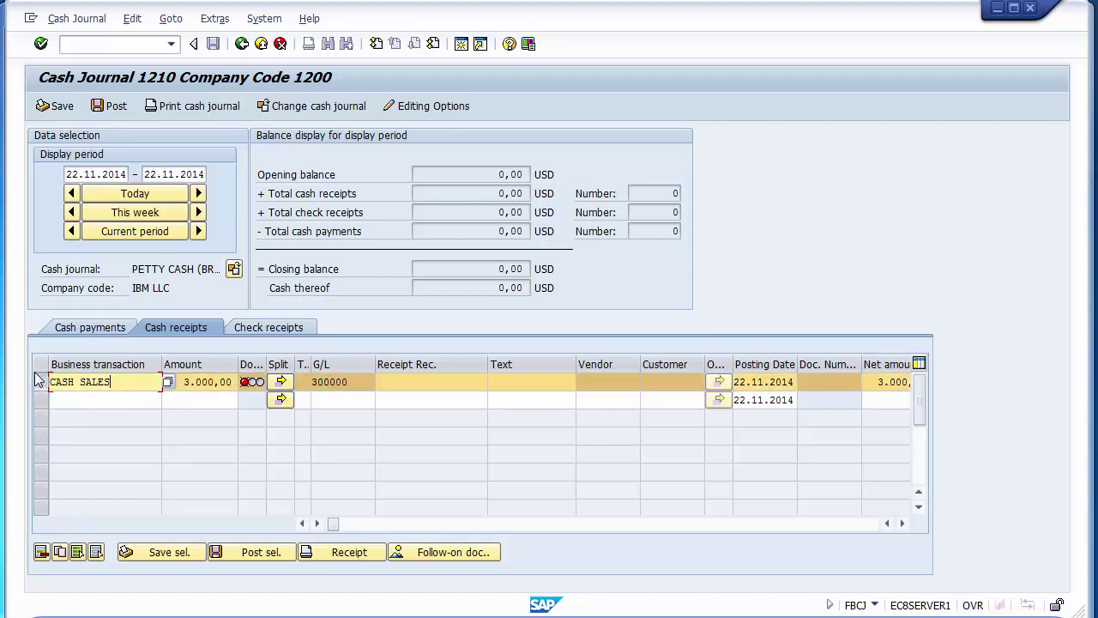
click(115, 108)
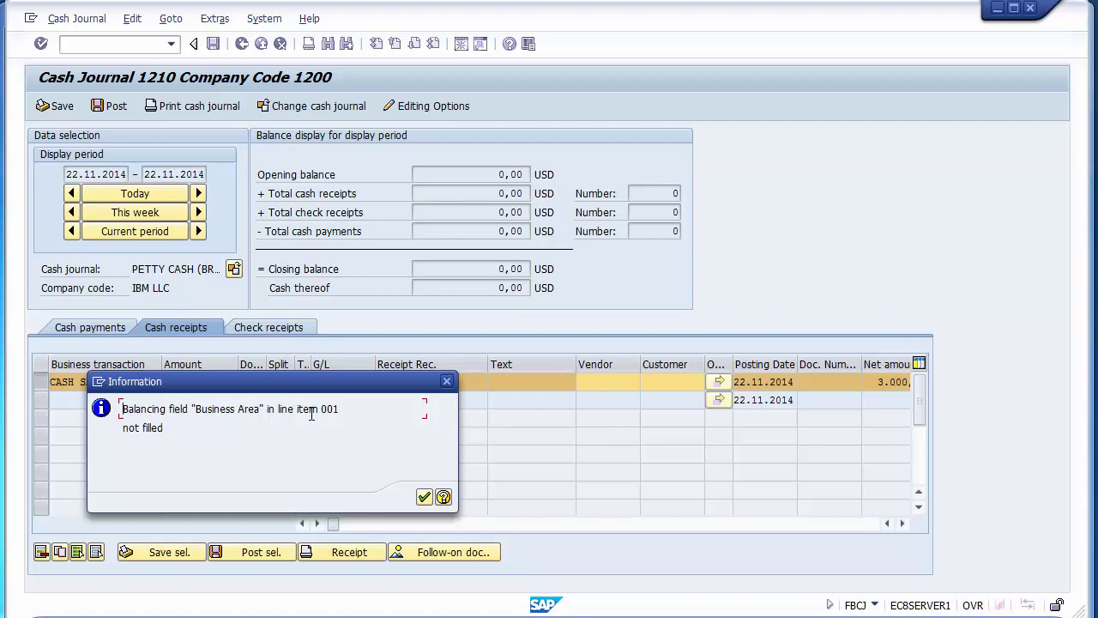
click(424, 498)
click(516, 381)
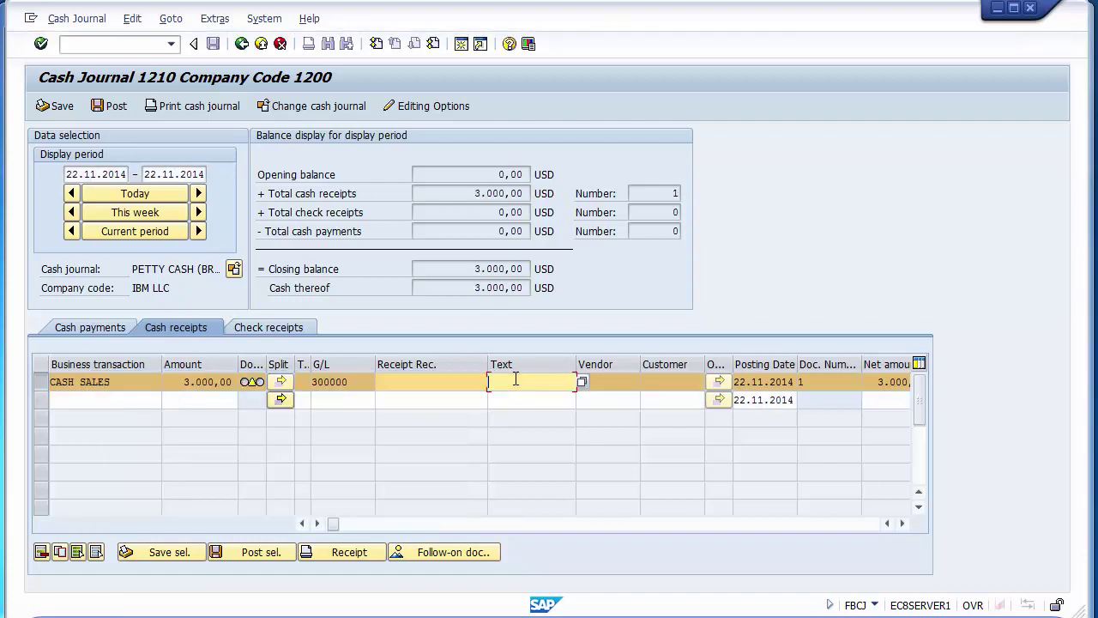
Step: Scroll the cash receipts table right to the Business Area column
key(Return)
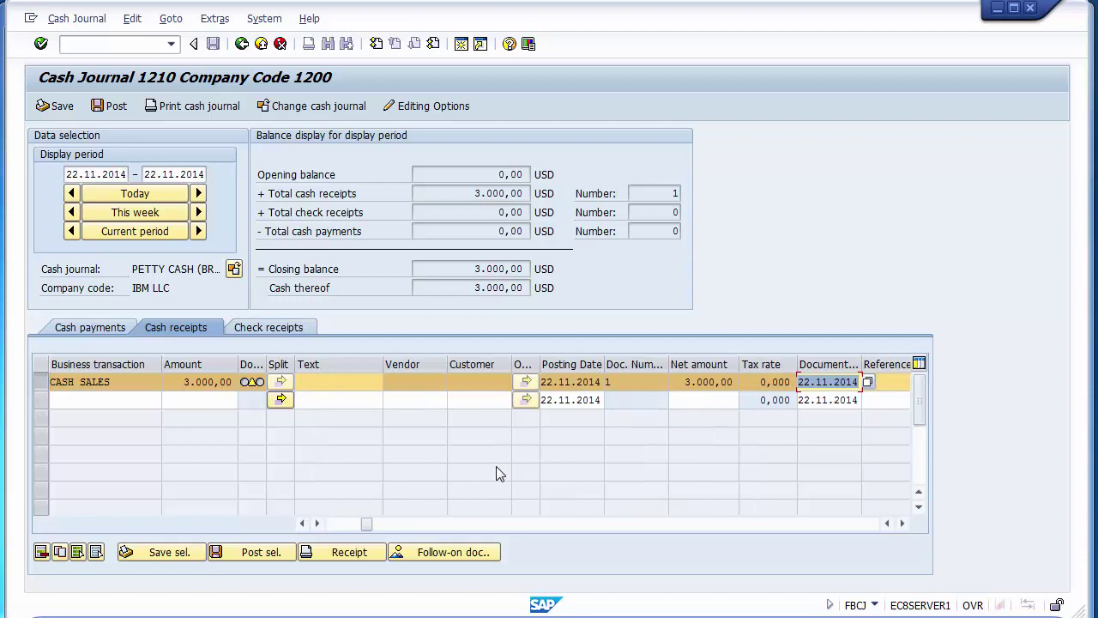
click(325, 381)
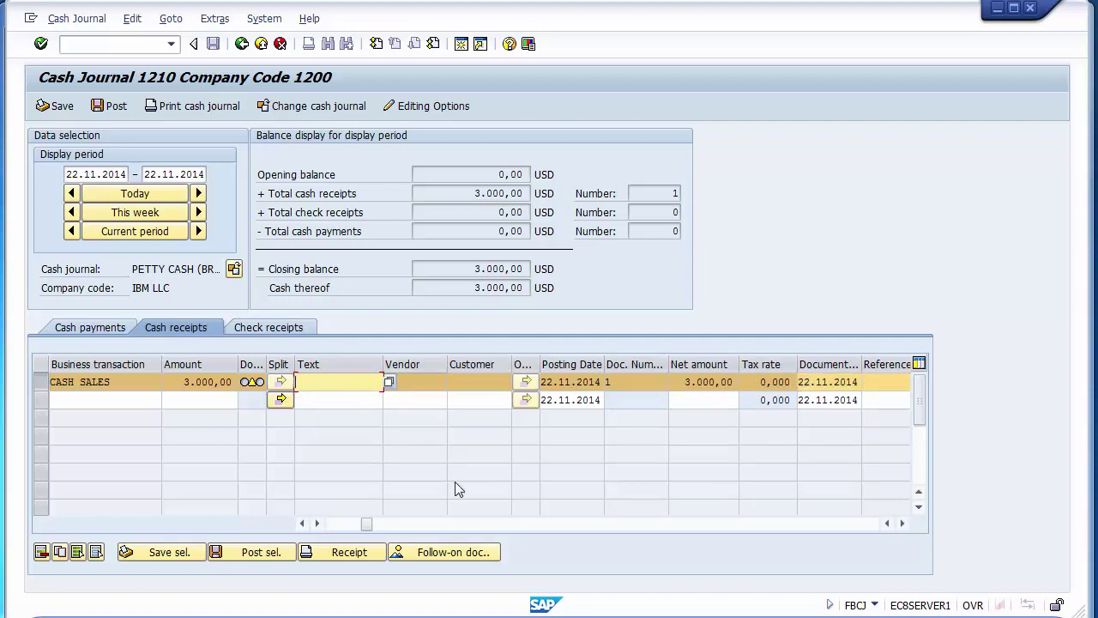
click(903, 524)
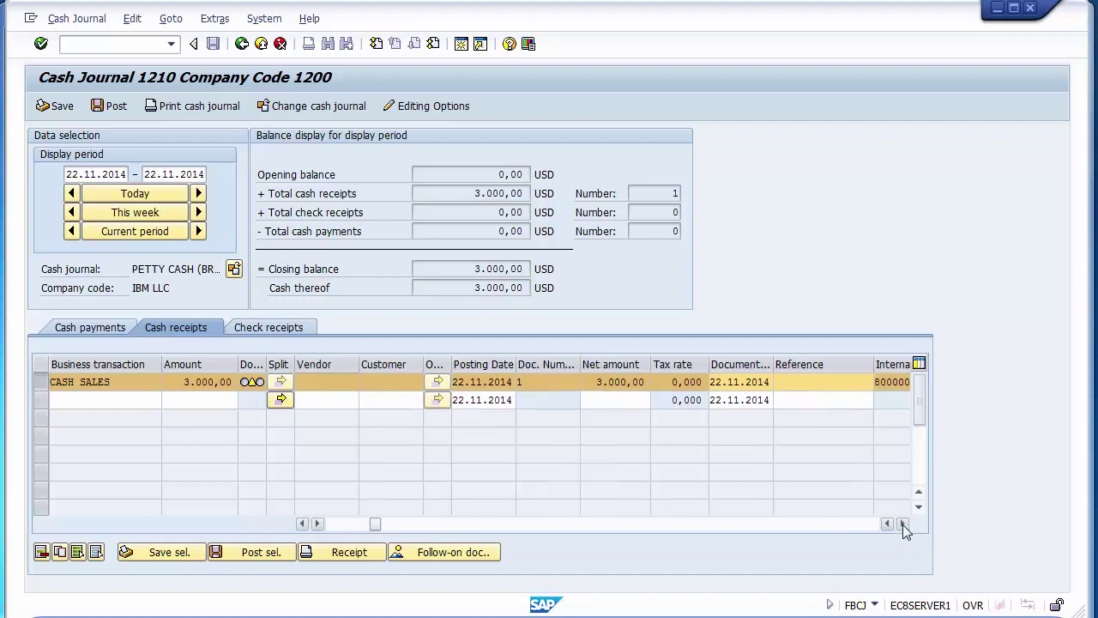
click(903, 524)
click(902, 525)
click(903, 524)
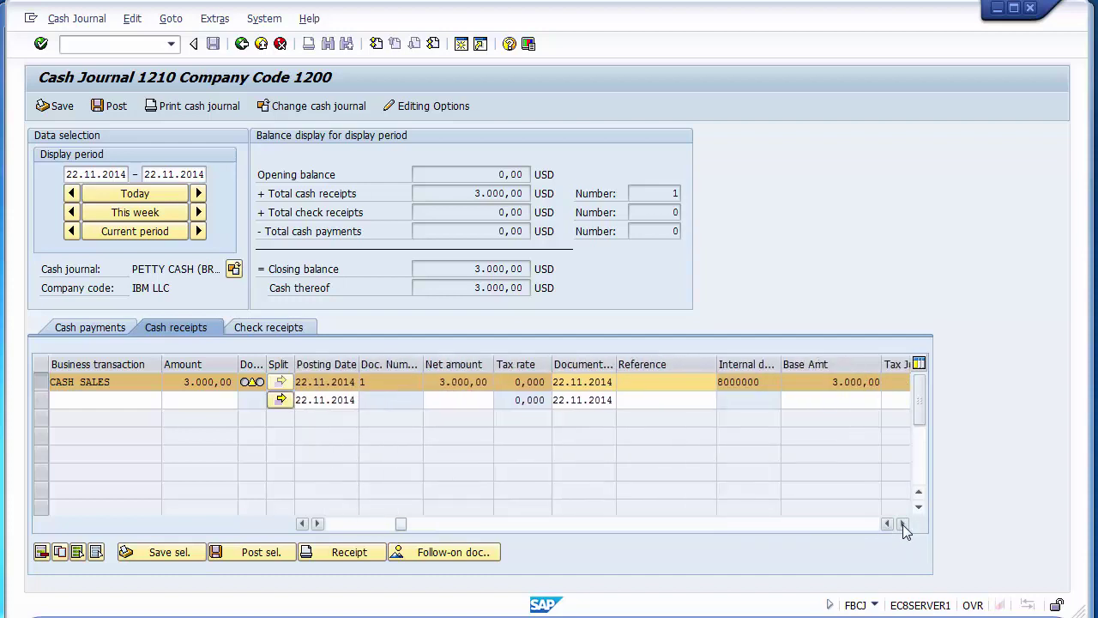
click(903, 525)
click(903, 524)
click(903, 524)
click(903, 524)
click(903, 524)
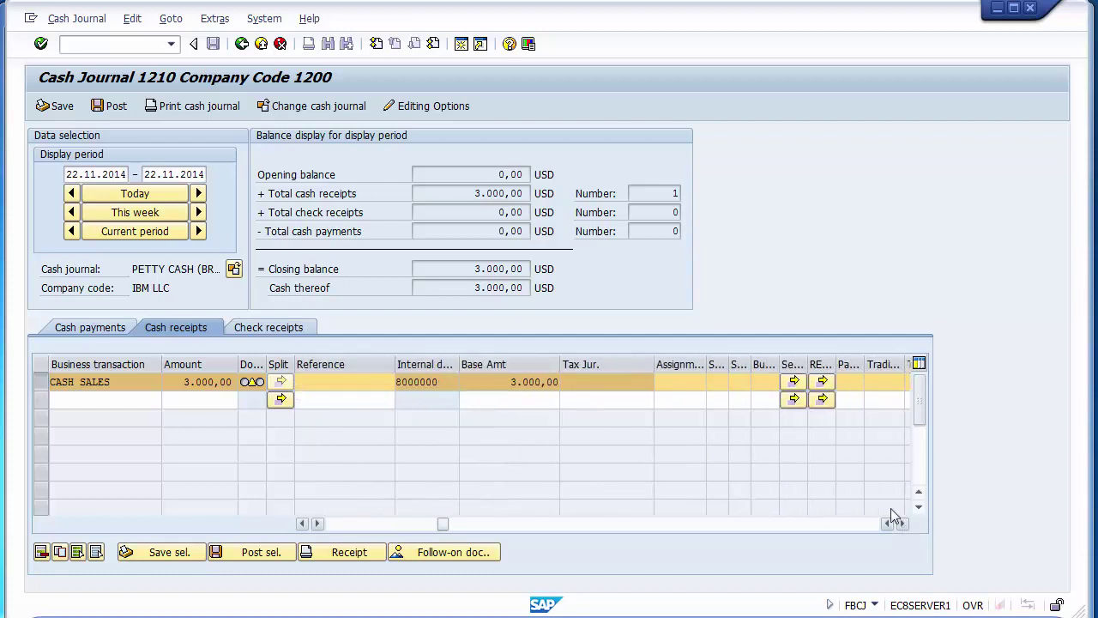
Step: Set the CASH SALES business area to 1210 (Product 1) from the F4 list
click(760, 383)
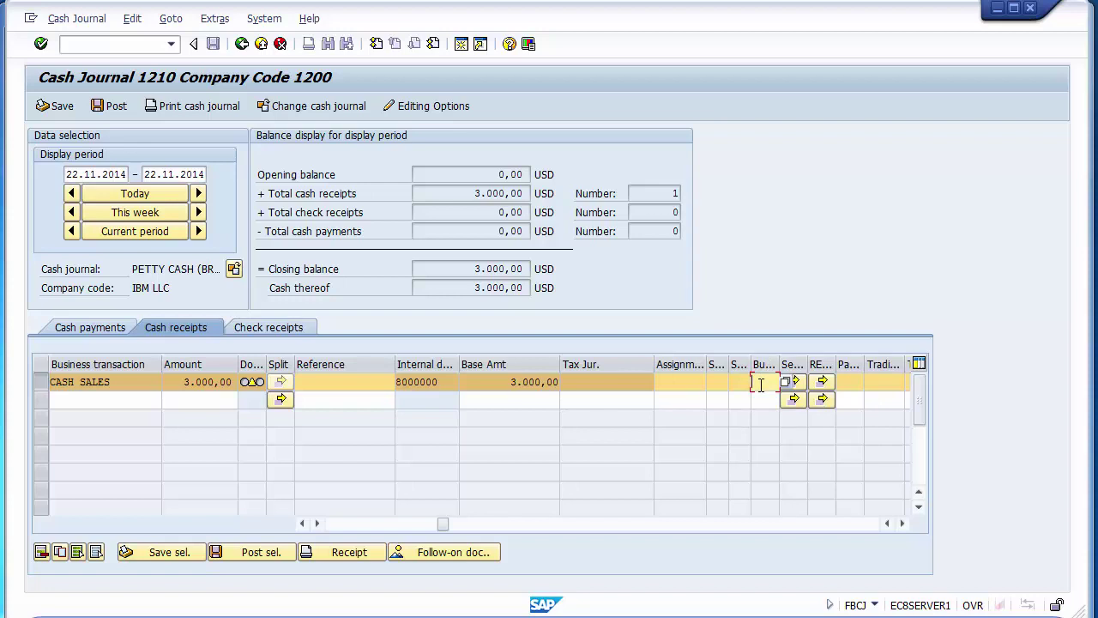
key(F4)
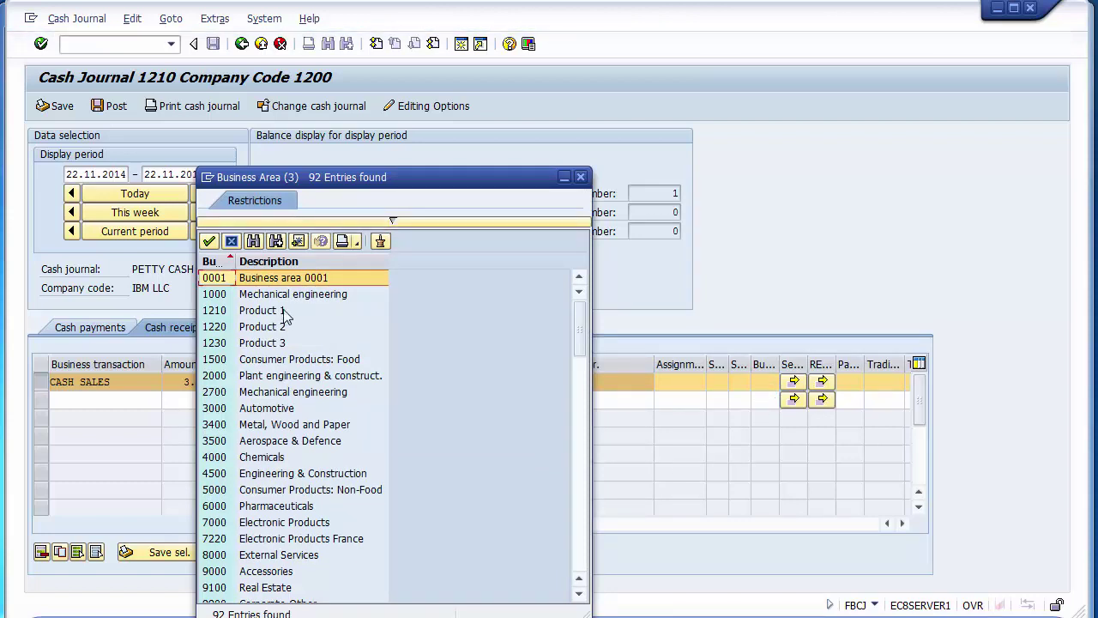
click(218, 311)
click(223, 327)
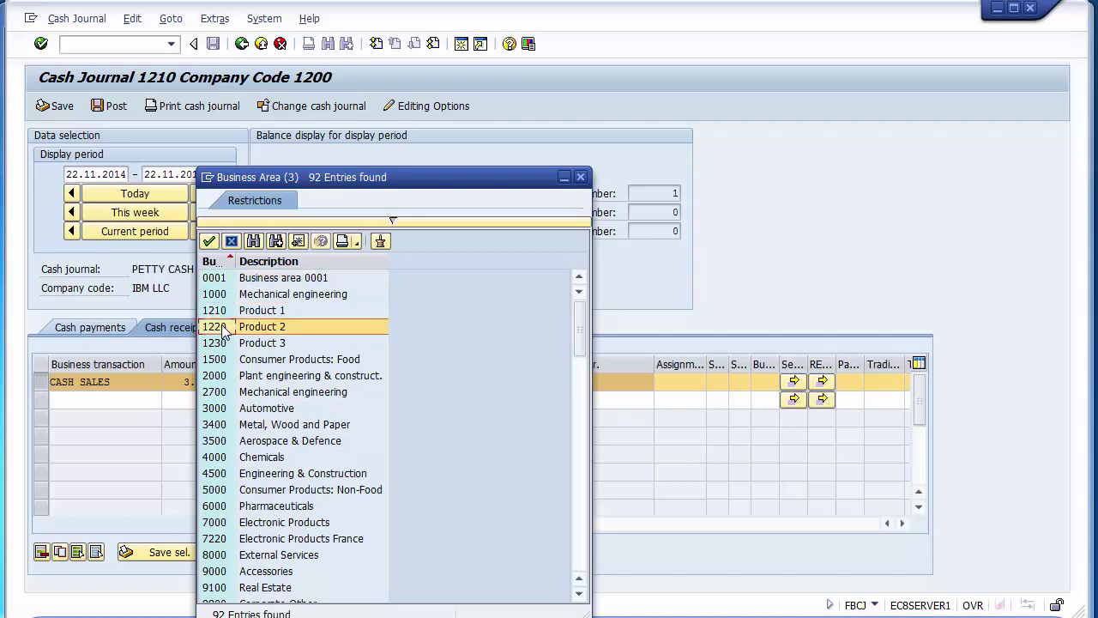
click(228, 343)
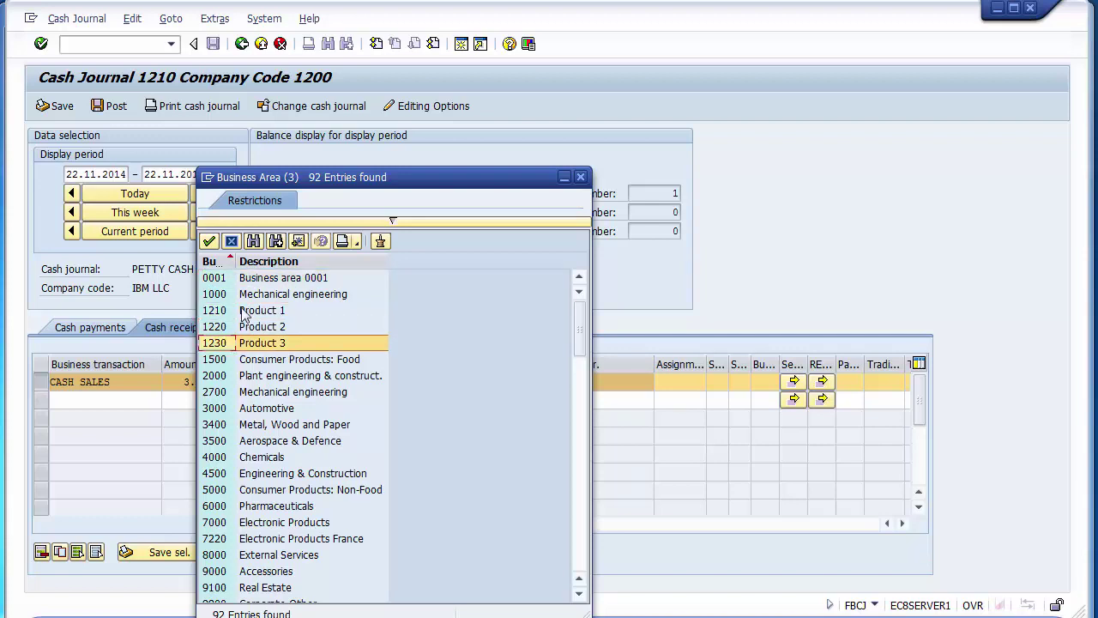
click(244, 313)
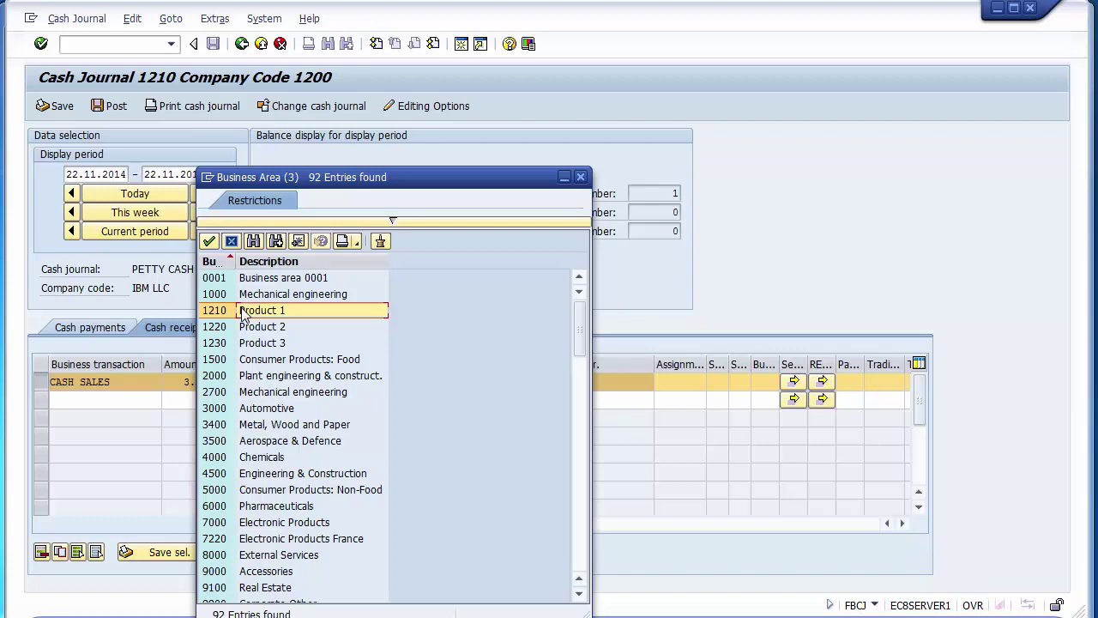
double_click(244, 313)
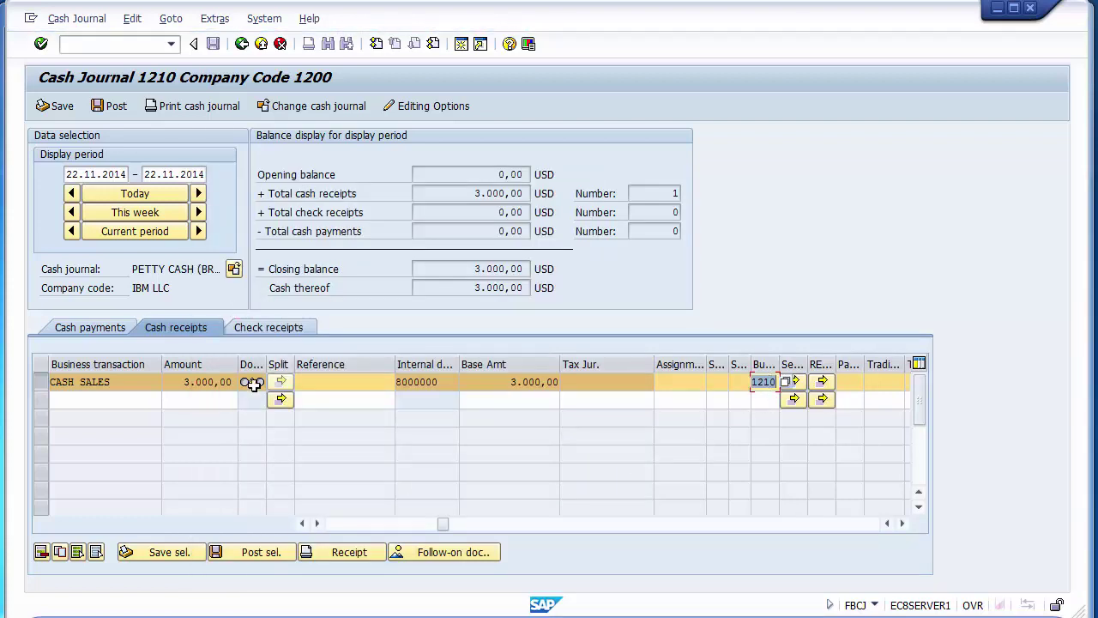
click(41, 386)
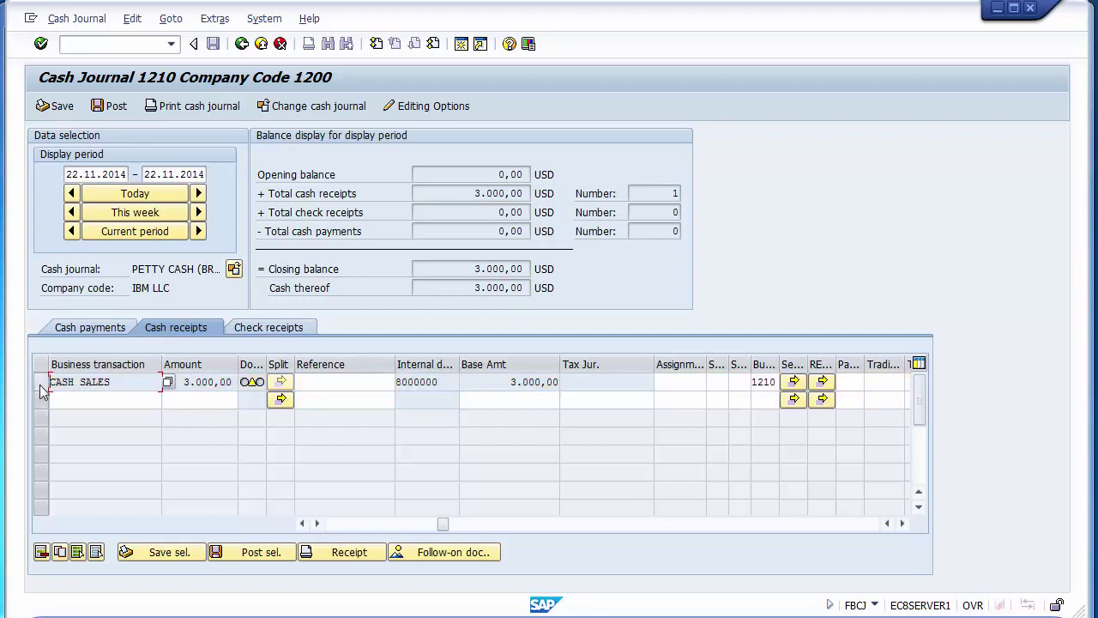
Step: Post the CASH SALES receipt with business area 1210 to the general ledger
click(41, 386)
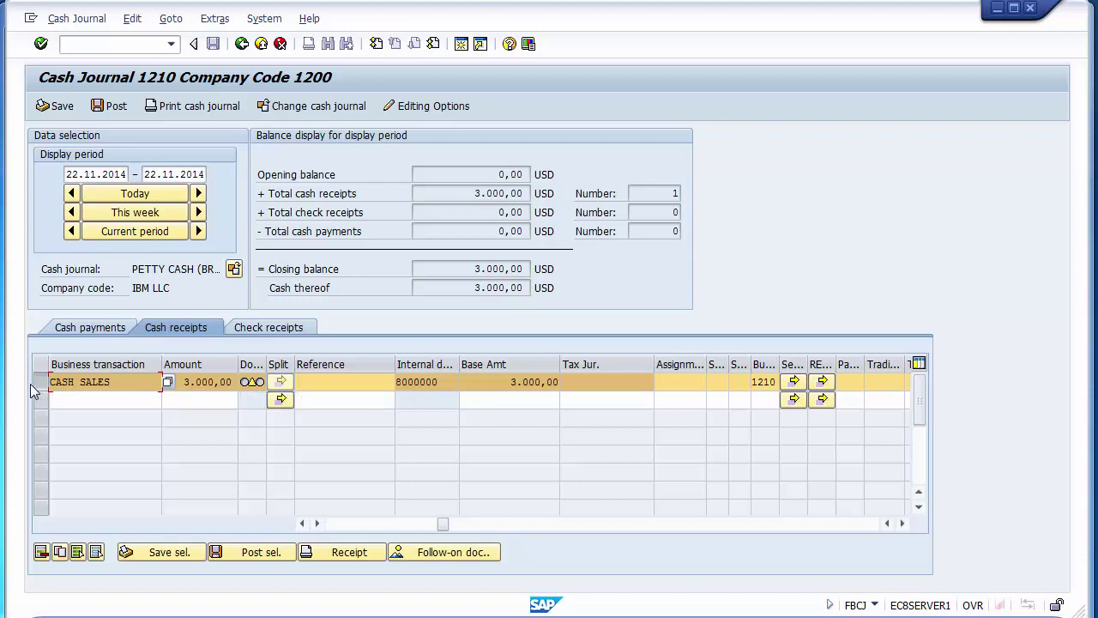
click(100, 112)
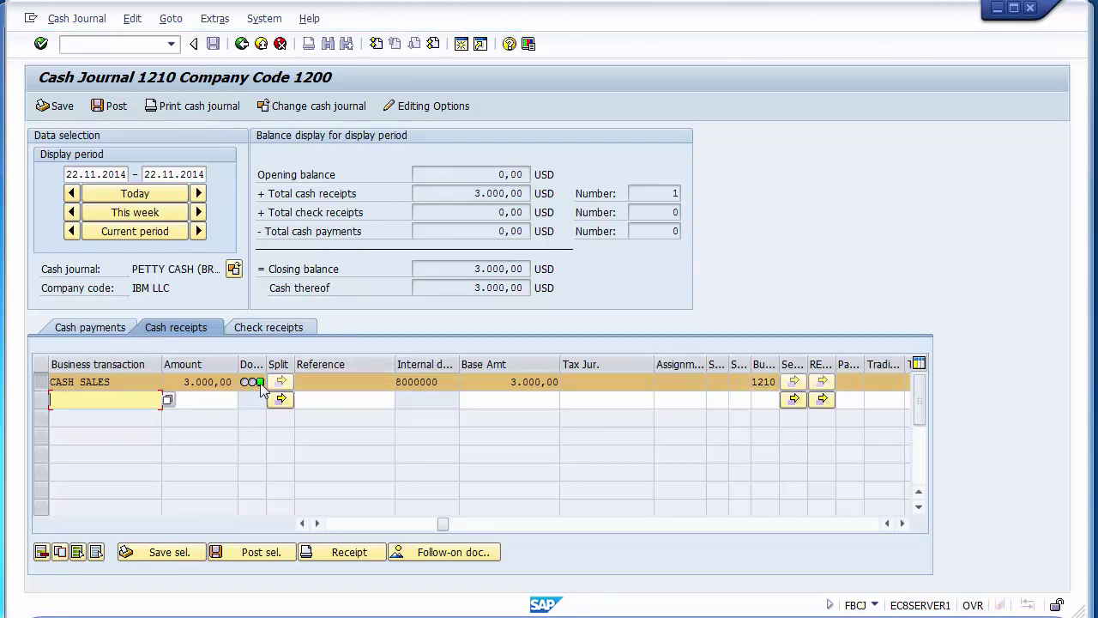
mouse_move(260, 383)
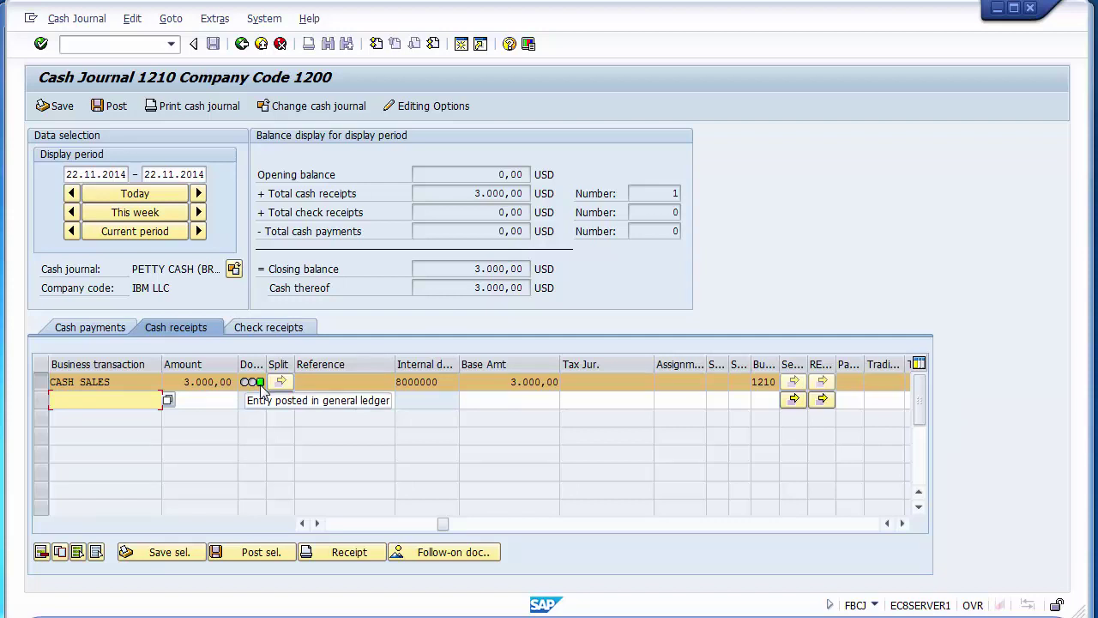
click(69, 382)
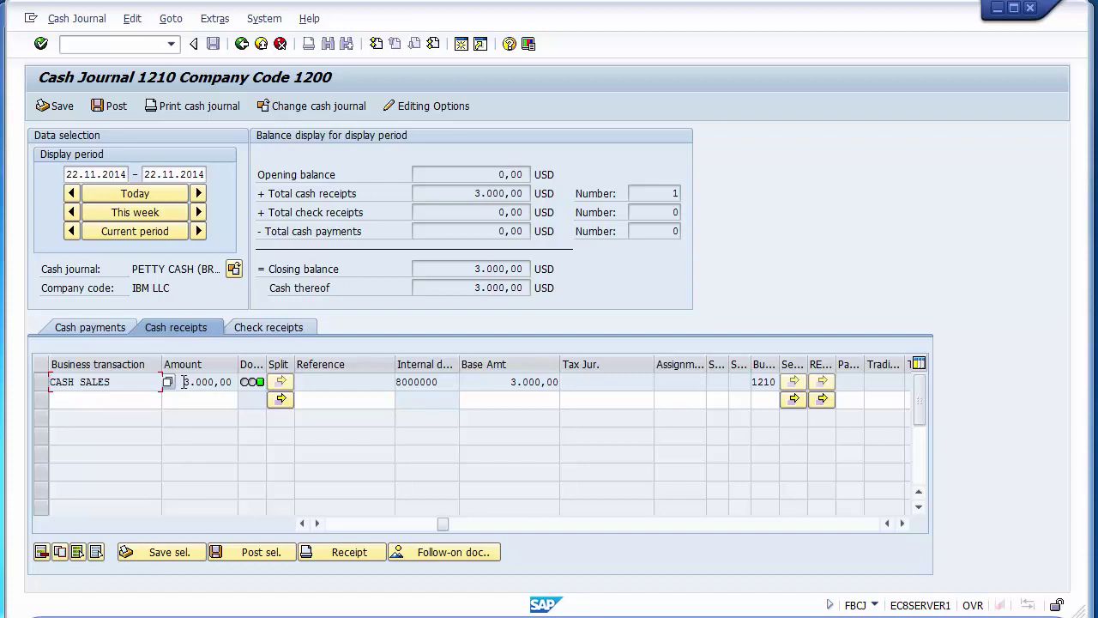
drag(183, 384, 237, 383)
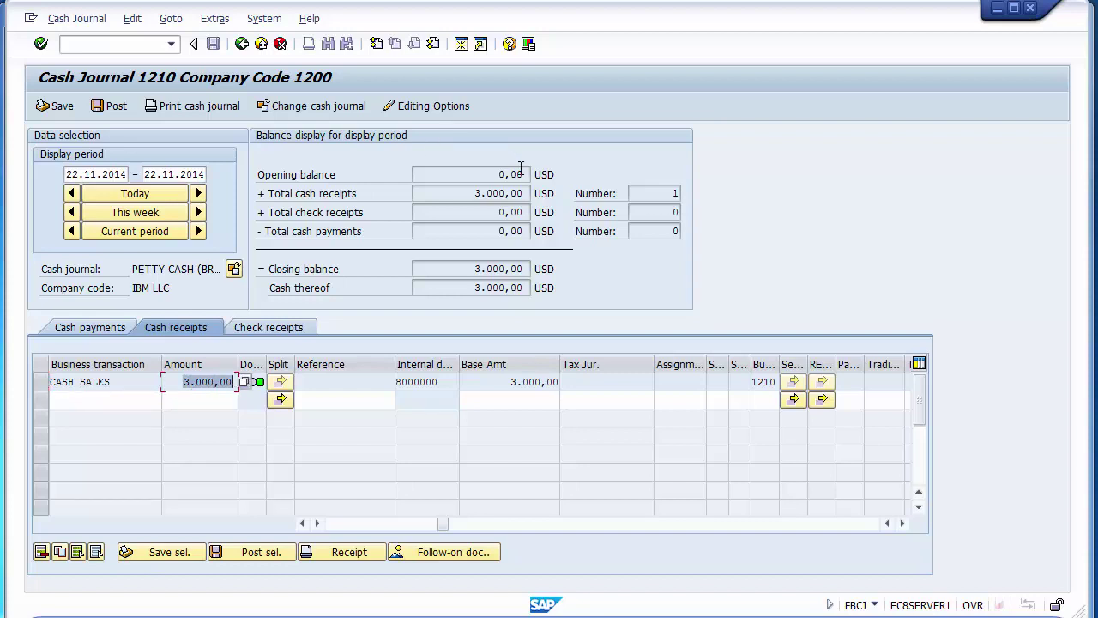
drag(470, 193, 528, 193)
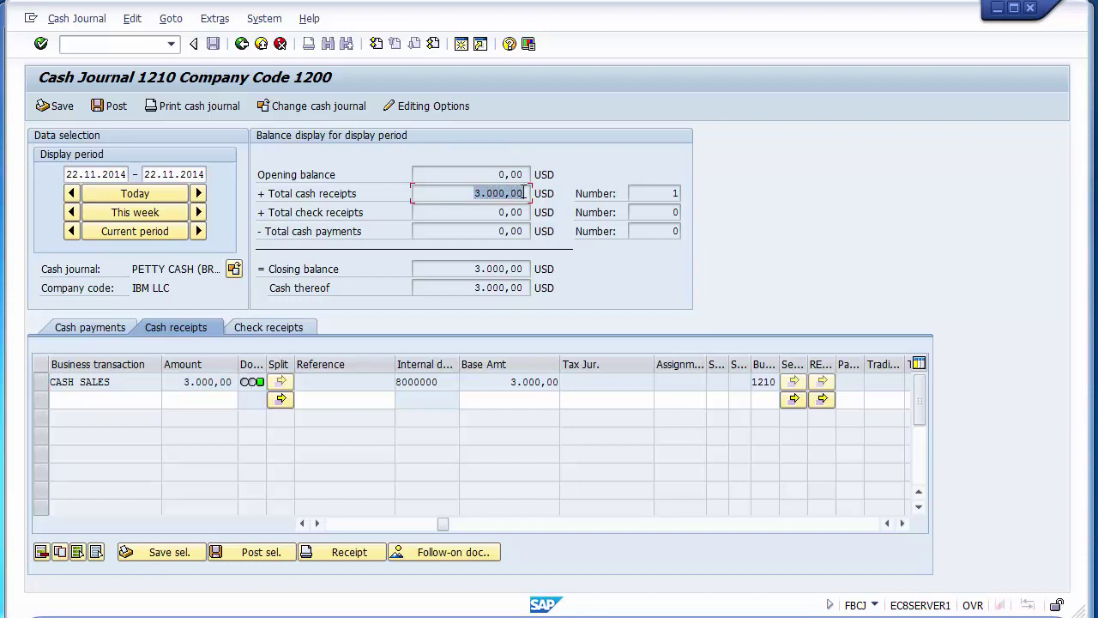
click(347, 195)
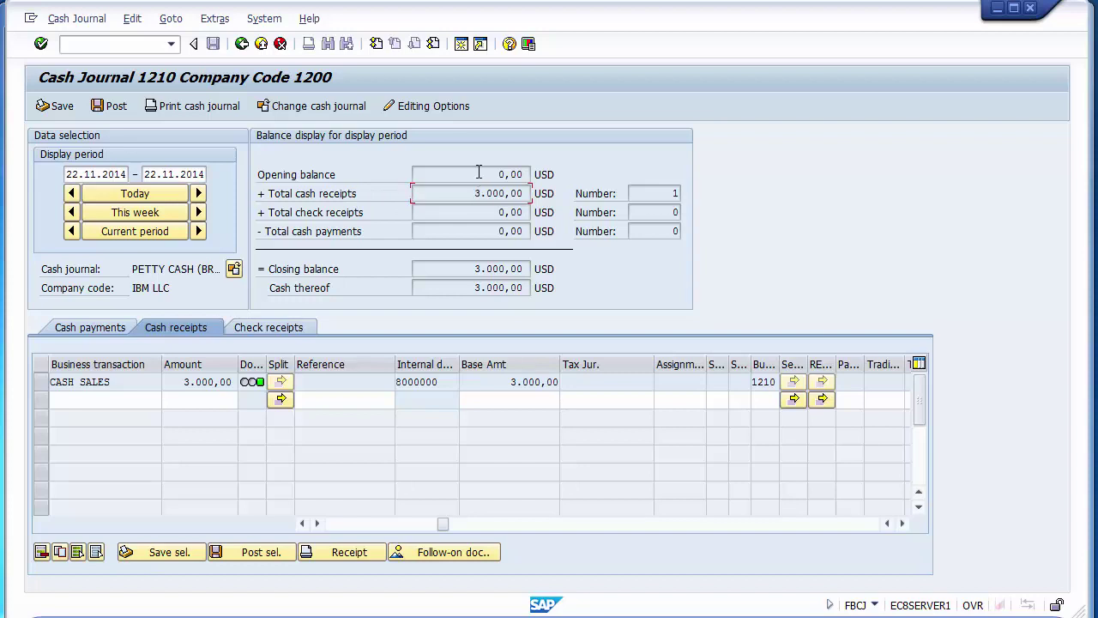
click(479, 172)
double_click(441, 263)
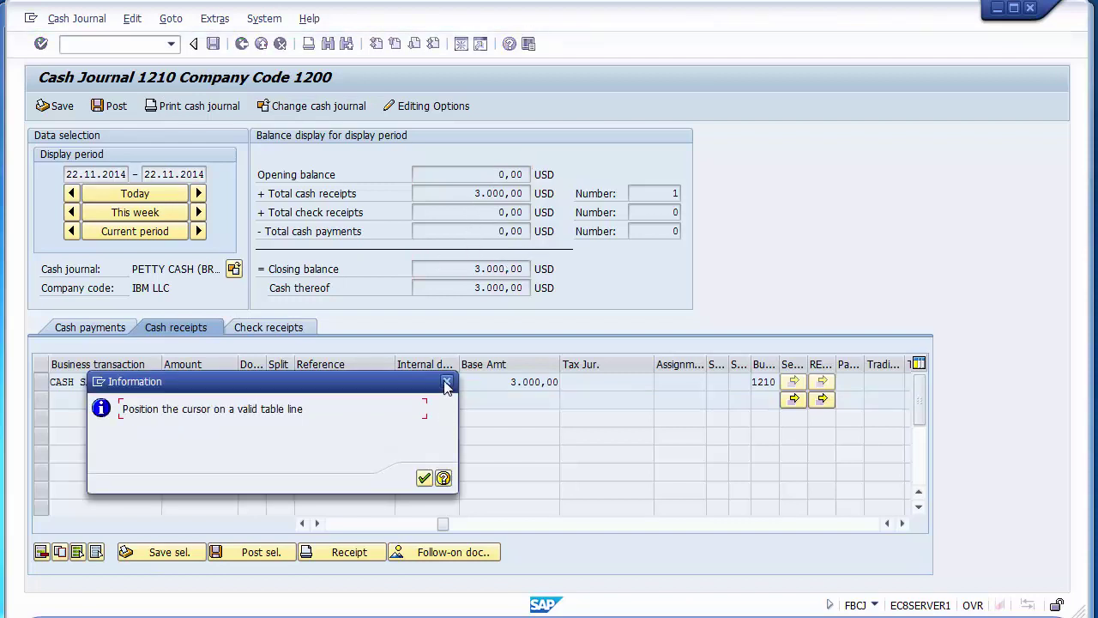
click(446, 381)
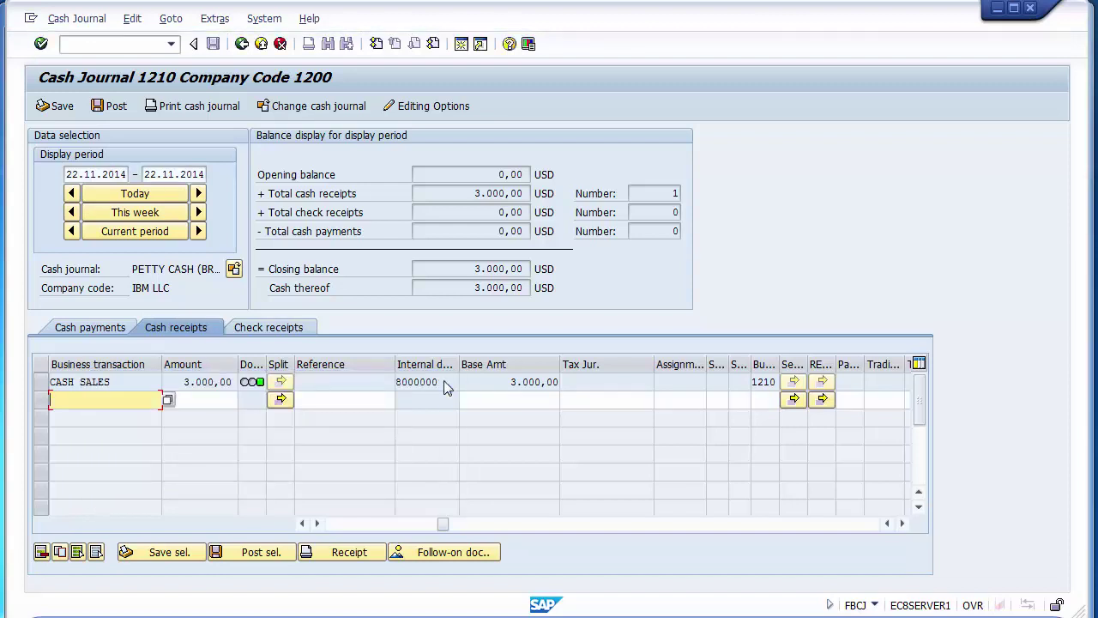
Step: Add a new receipt line with business transaction CASH FROM BANK and amount 5000
click(169, 402)
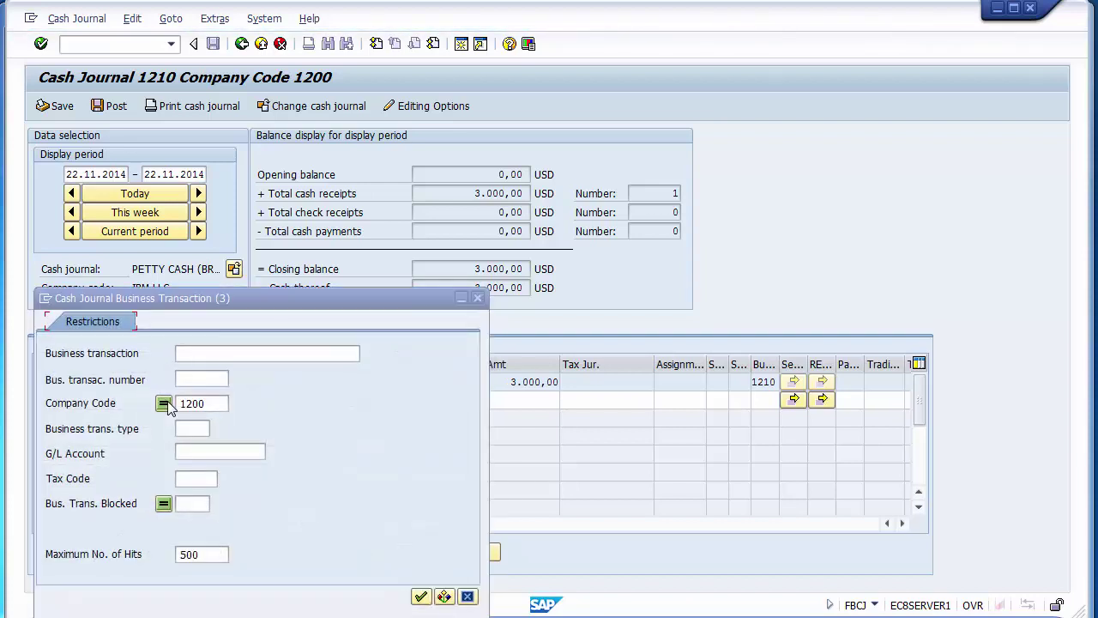
click(421, 597)
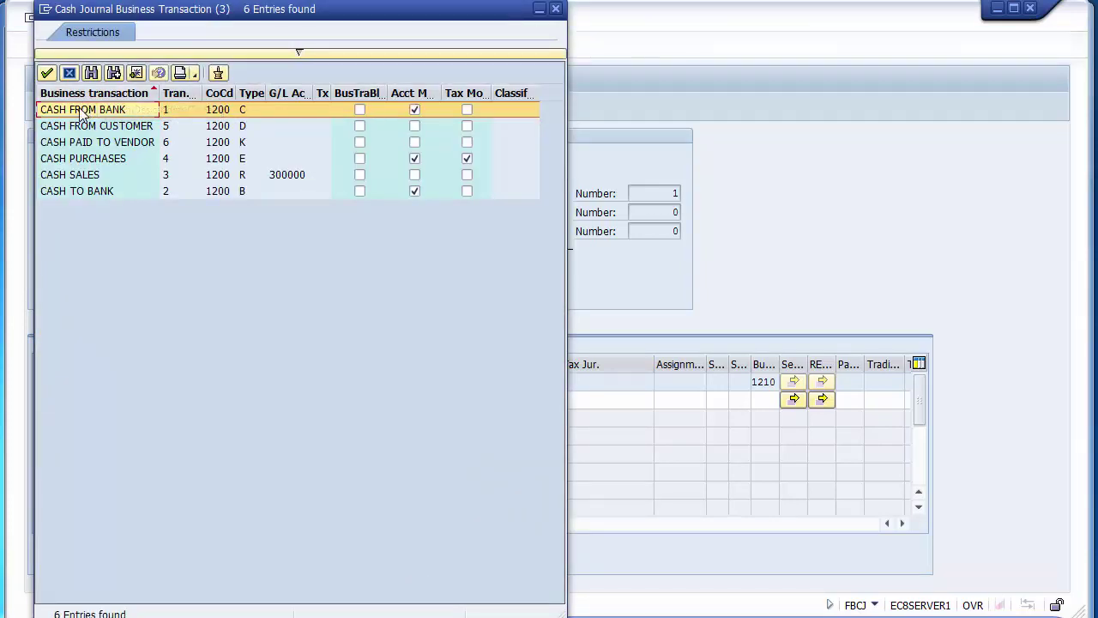
double_click(81, 114)
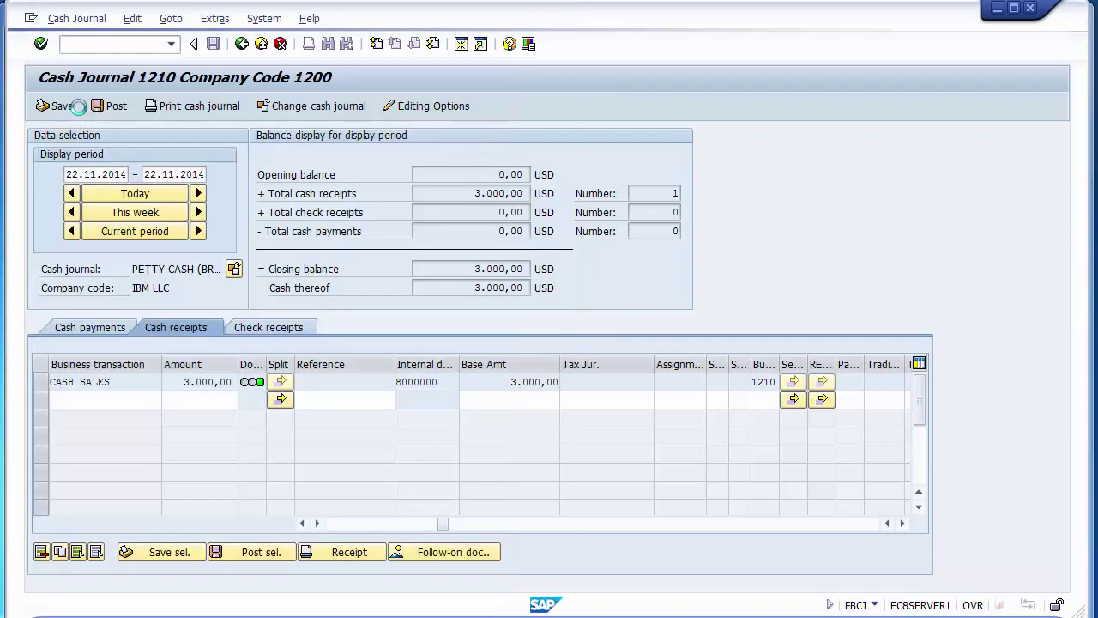
click(201, 401)
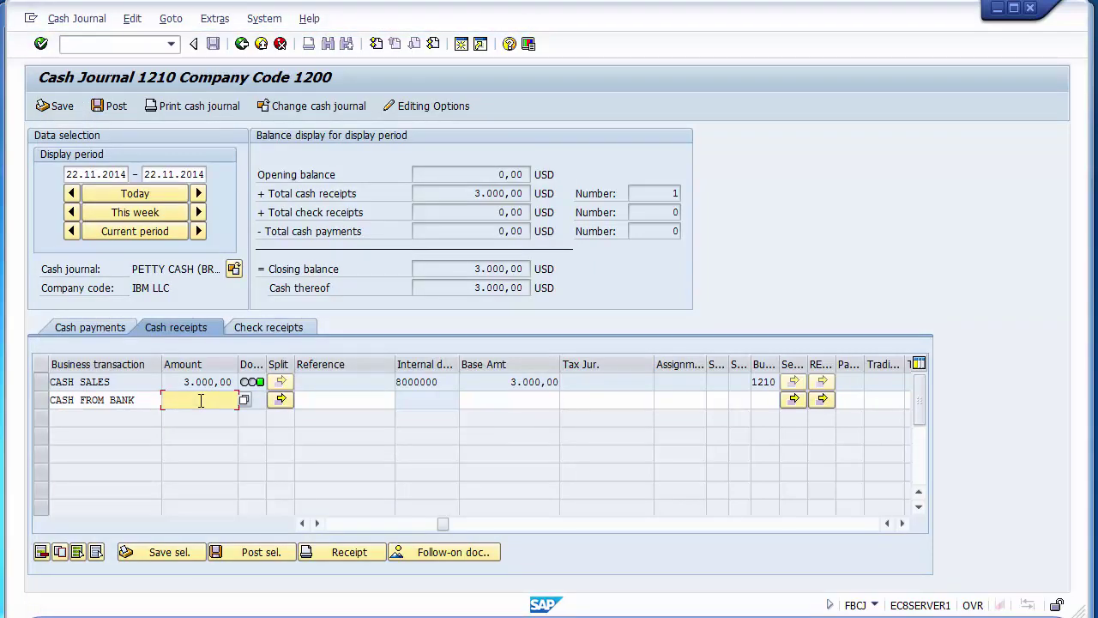
text(5000)
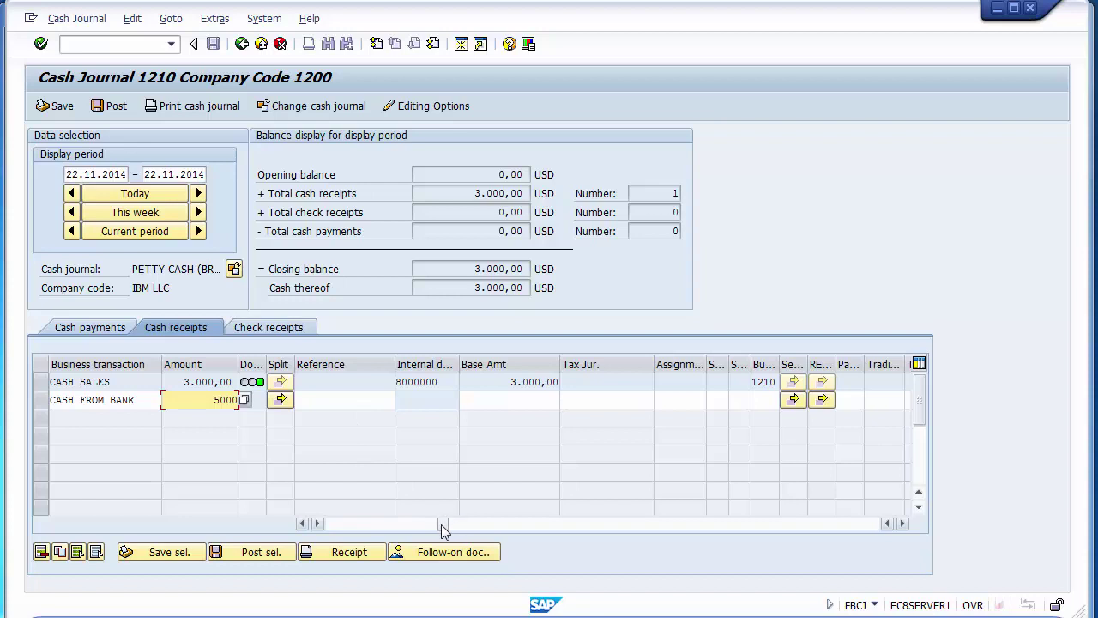
drag(443, 526, 333, 525)
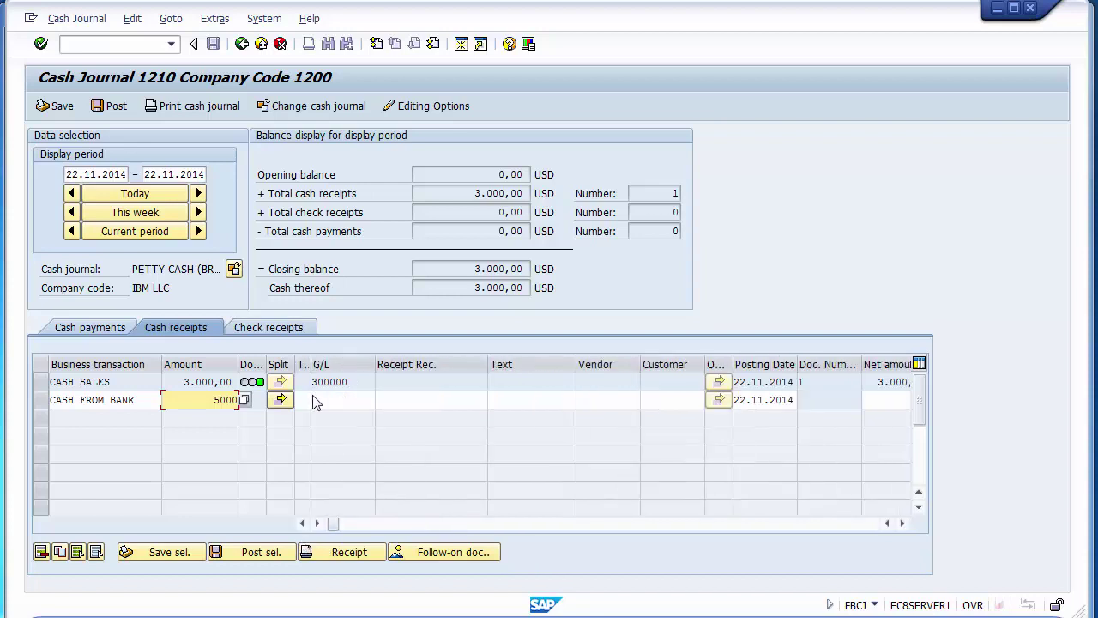
Step: Check the business transaction list: CASH SALES carries account 300000, CASH FROM BANK none
click(348, 401)
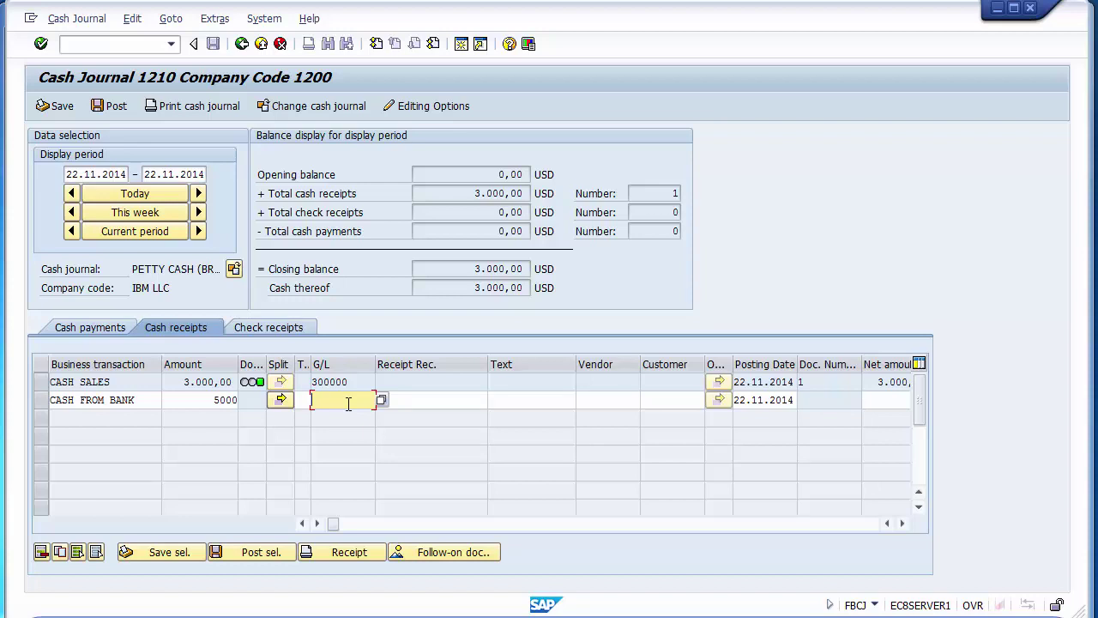
click(127, 401)
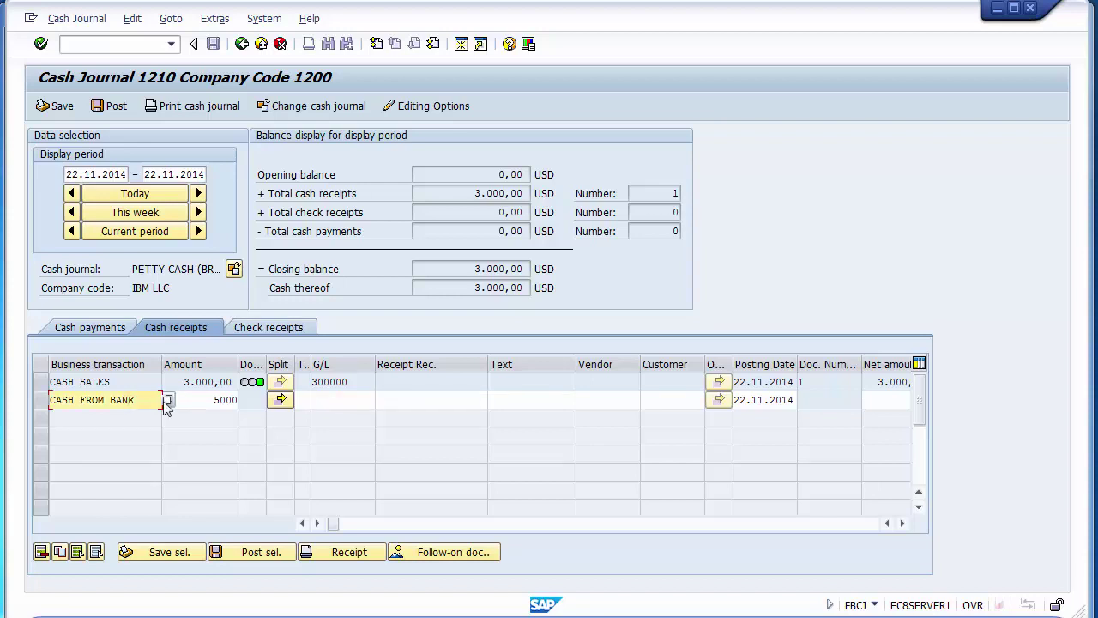
key(F4)
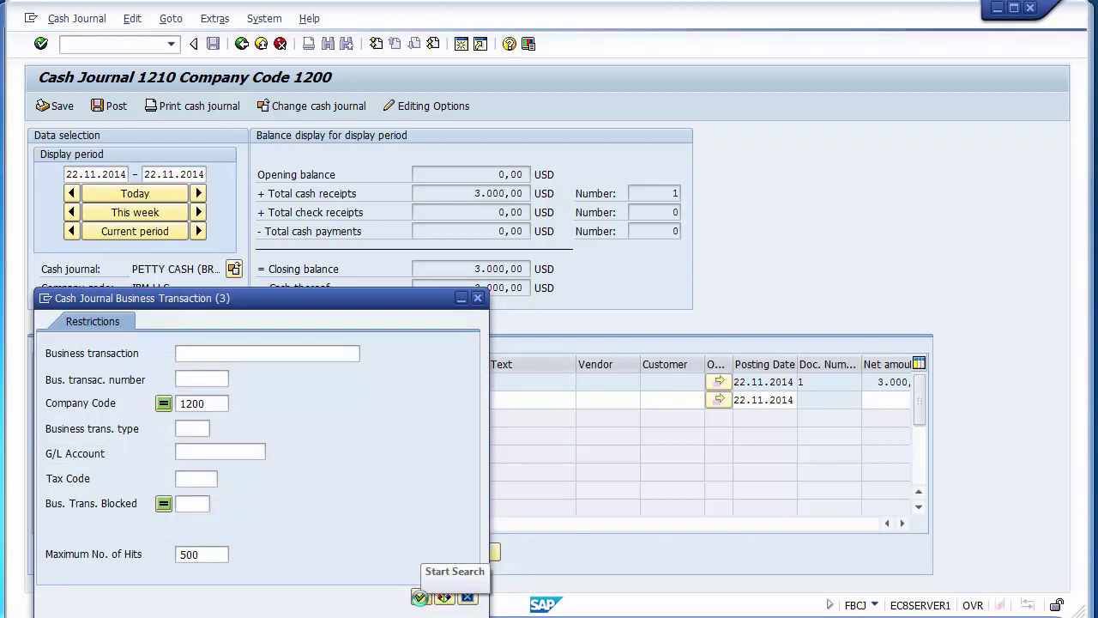
click(420, 597)
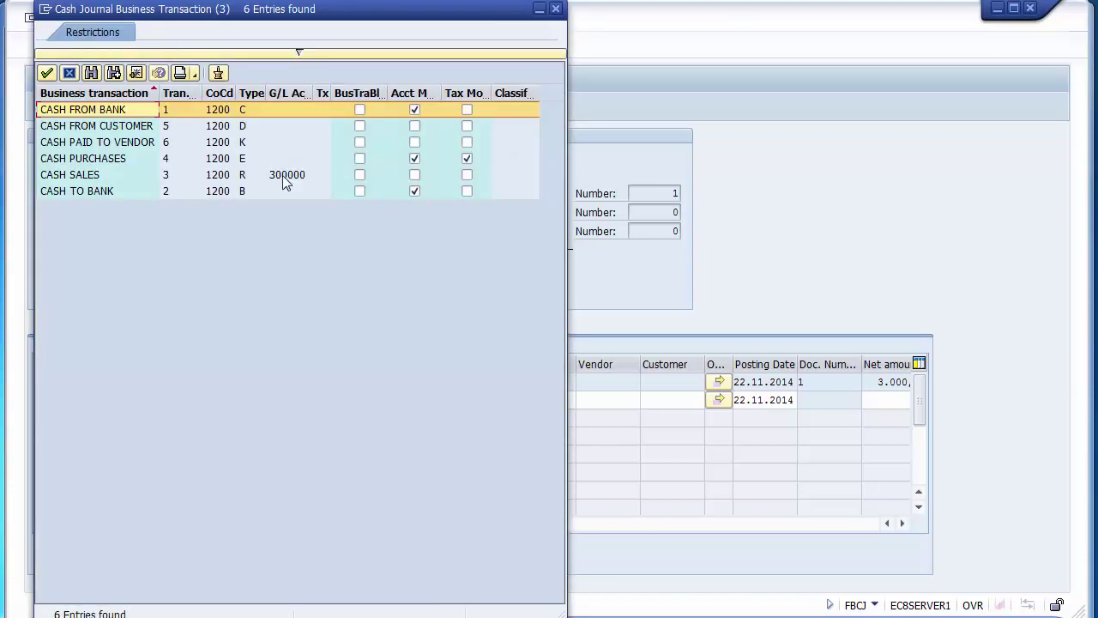
click(286, 178)
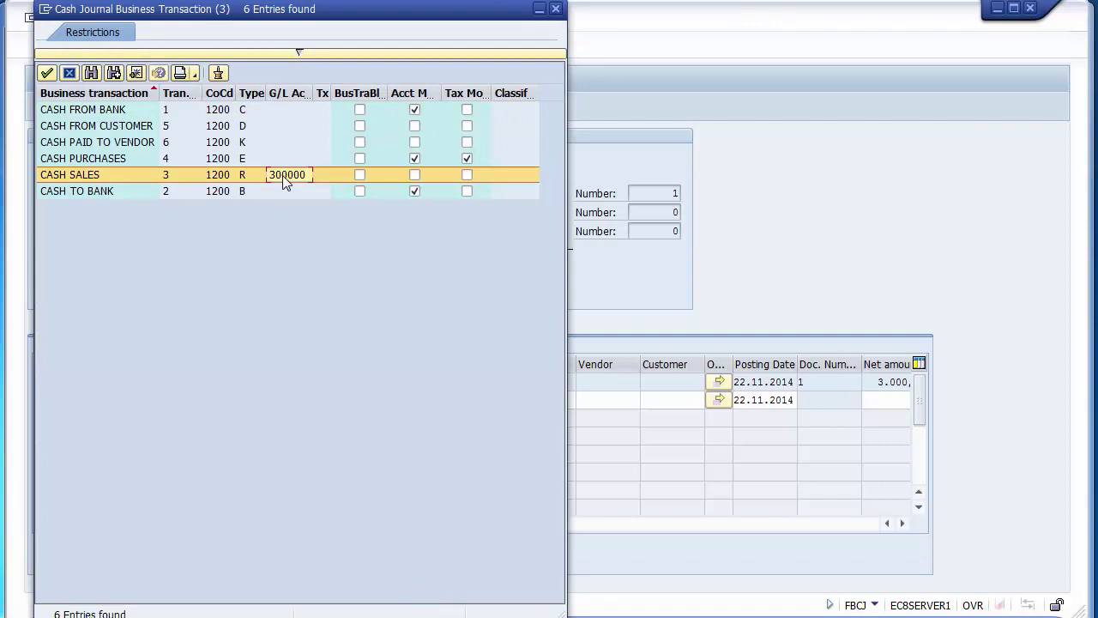
click(288, 110)
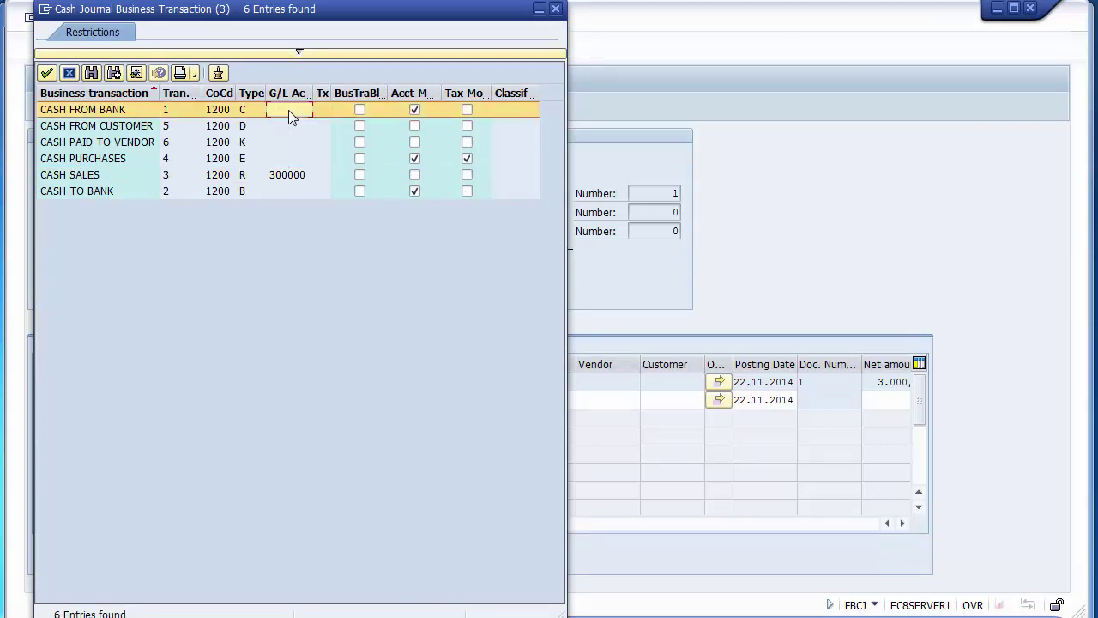
click(556, 10)
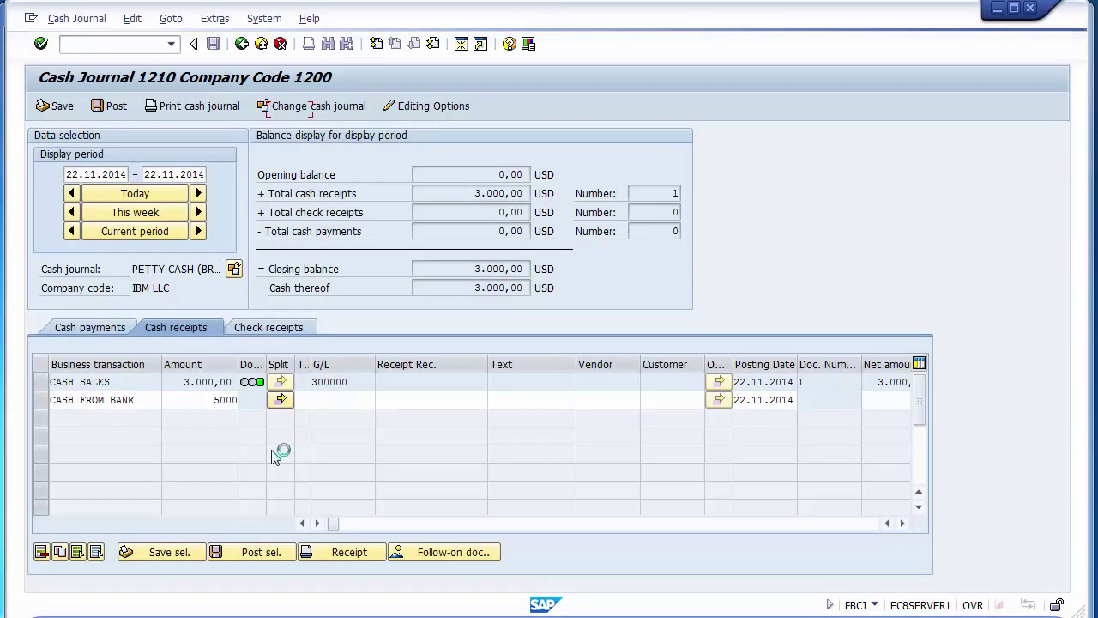
Step: Bring up the G/L account lookup for the CASH FROM BANK line
click(111, 403)
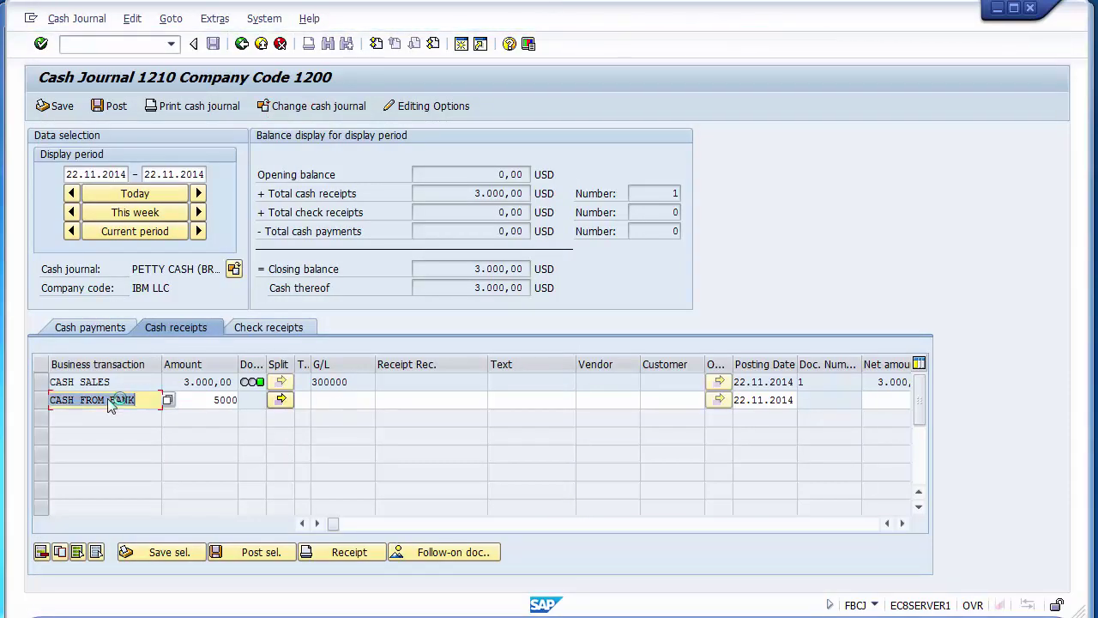
click(334, 402)
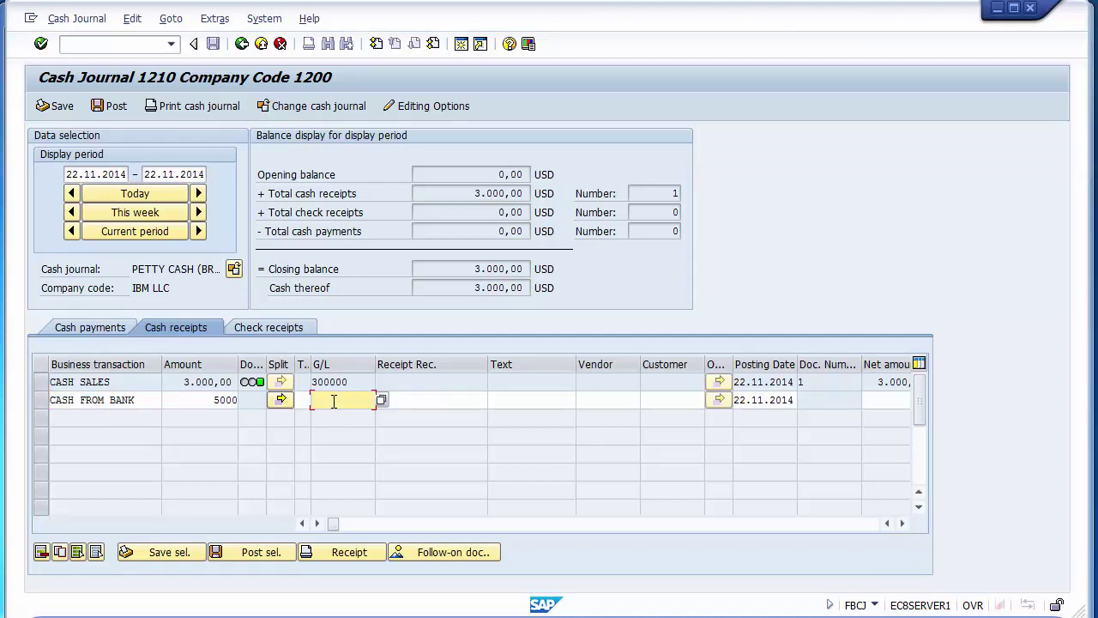
key(F4)
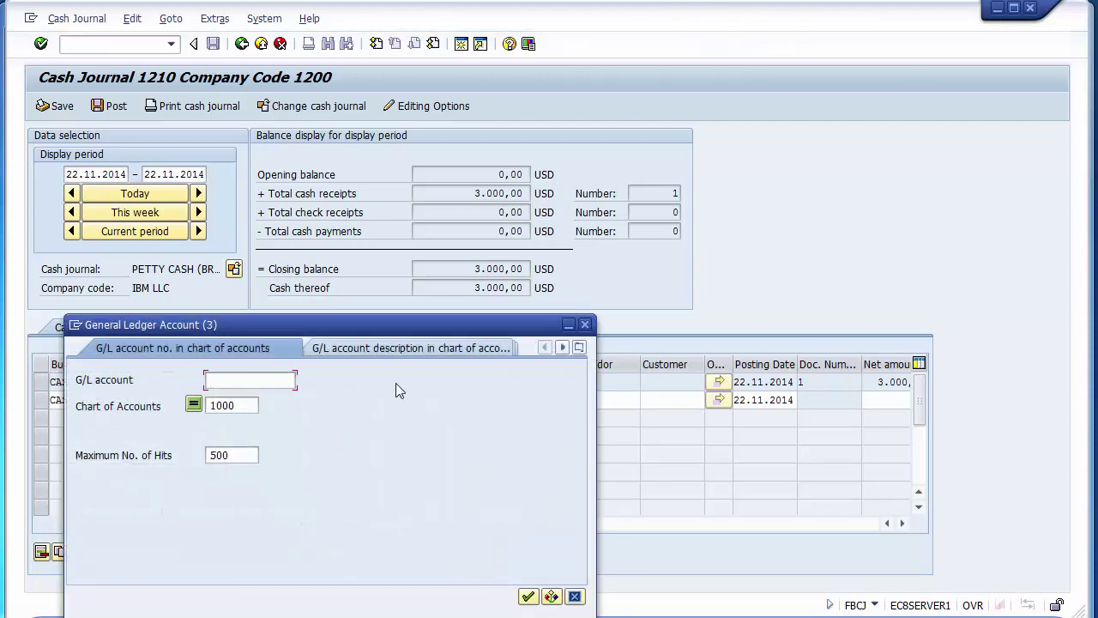
Step: Assign G/L account 100001 BANK - HSBC to the CASH FROM BANK line
click(529, 597)
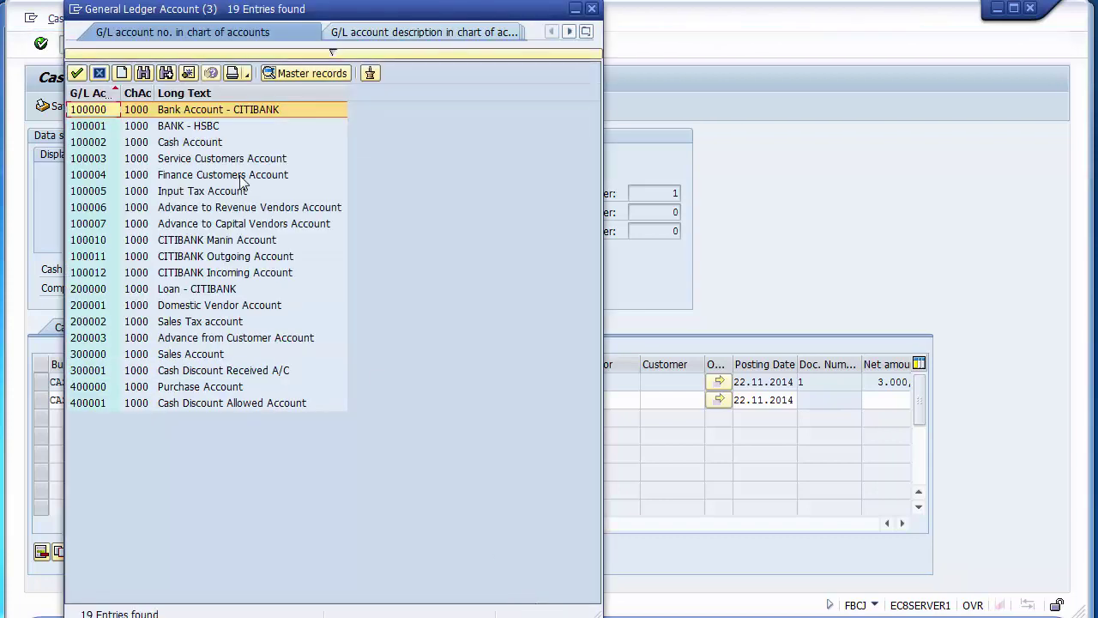
double_click(189, 126)
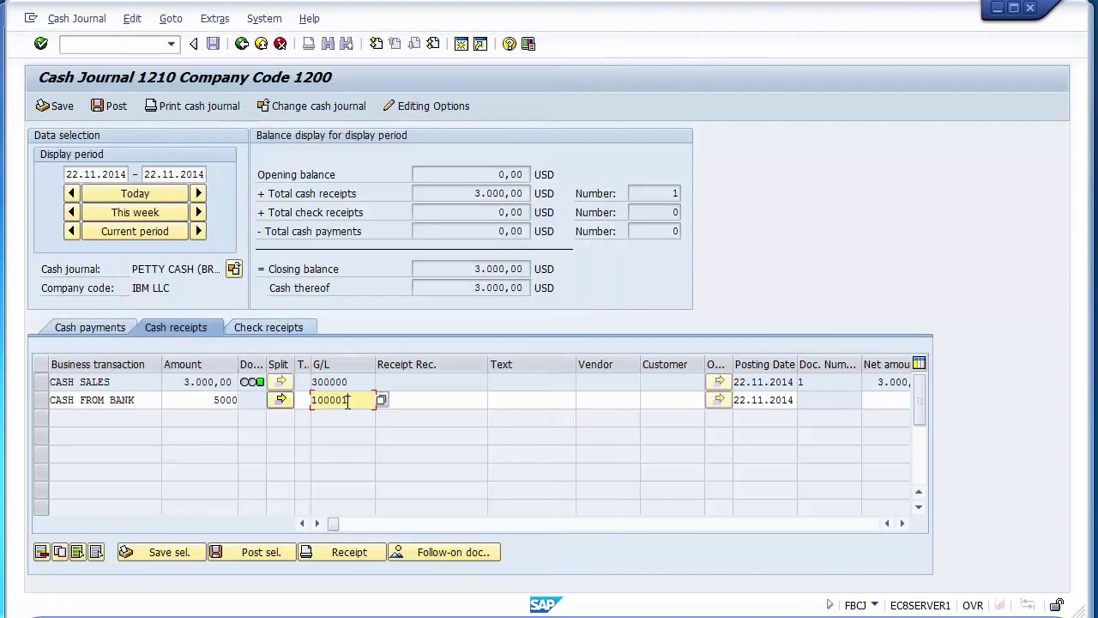
click(219, 400)
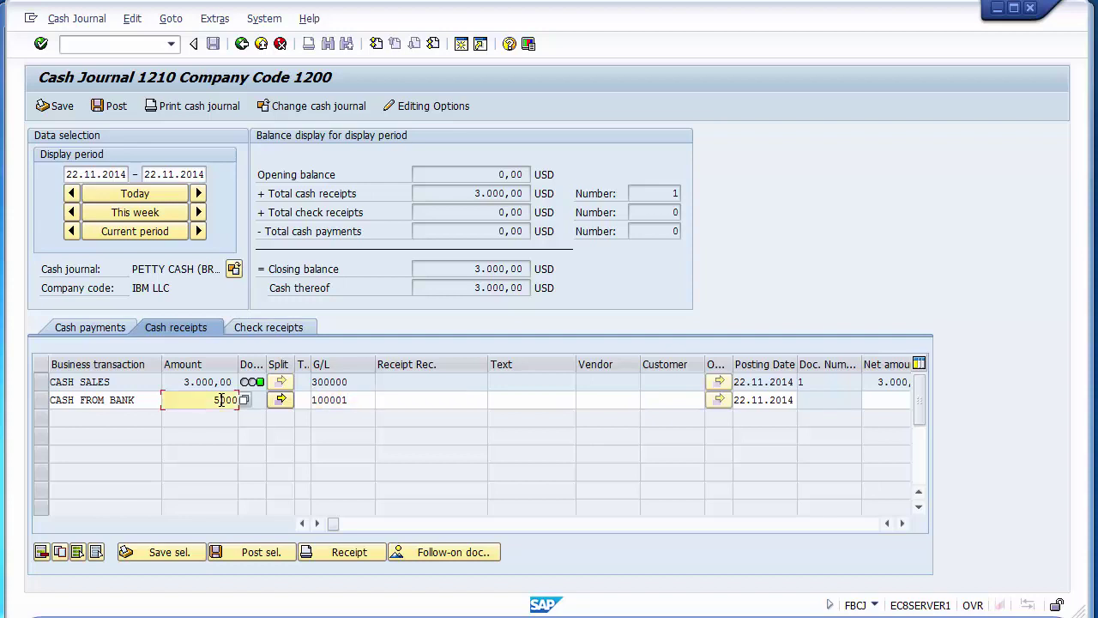
click(361, 399)
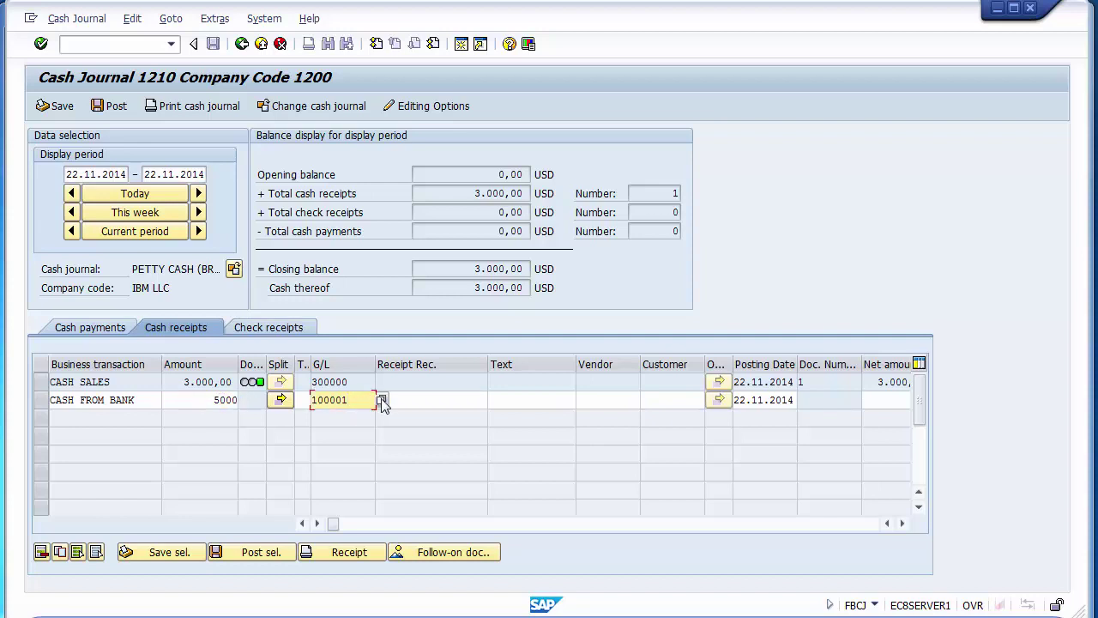
click(400, 399)
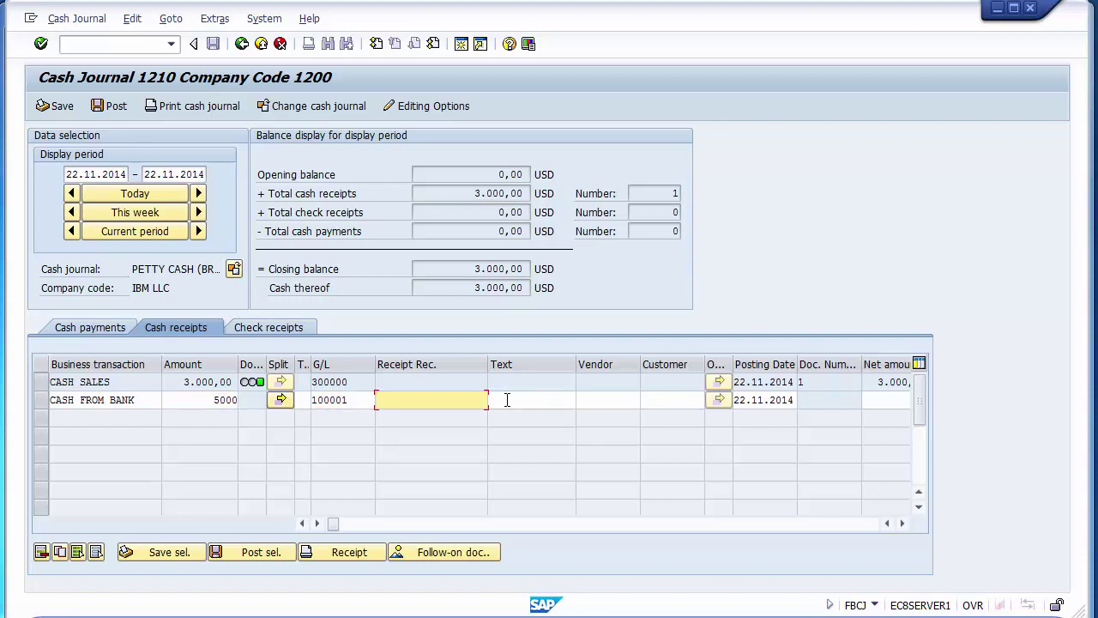
click(507, 400)
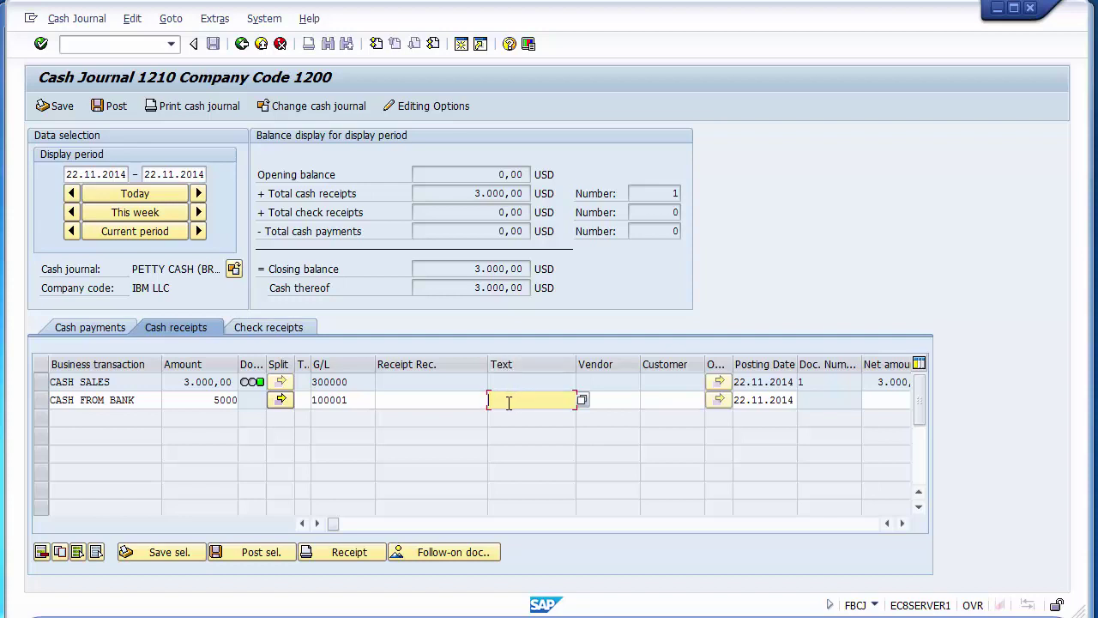
Step: Enter the text 'Cash withdrwan from bank' and business area 1210, then record the line
text(Cash)
text( with)
text(drwan fr)
text(om)
text( bank)
key(Tab)
key(Tab)
key(Tab)
key(Tab)
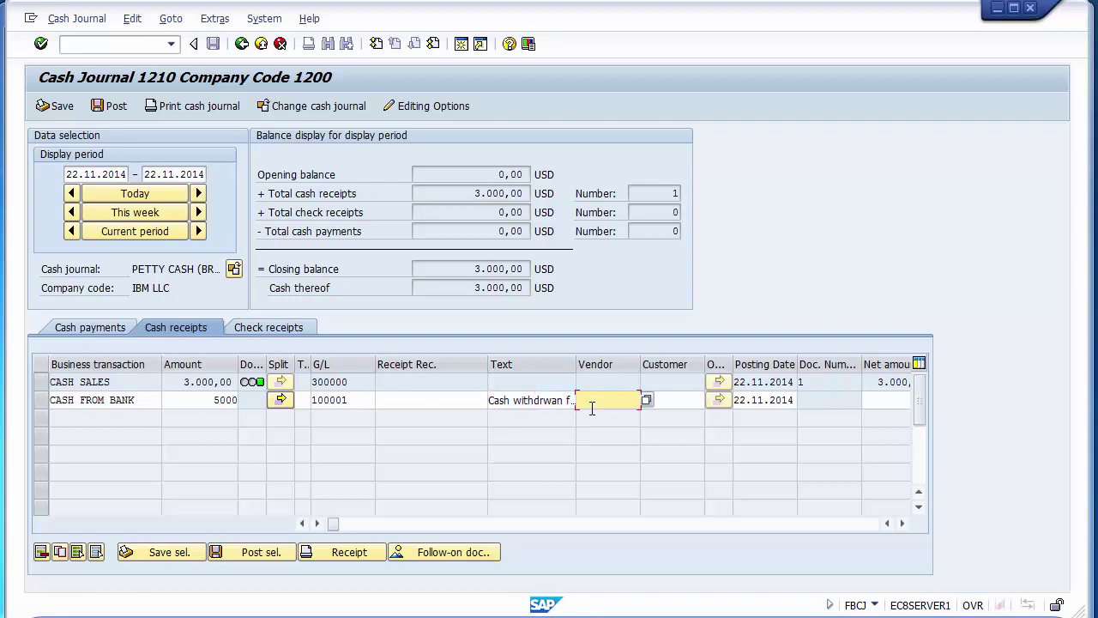
key(Tab)
key(Tab)
key(Tab)
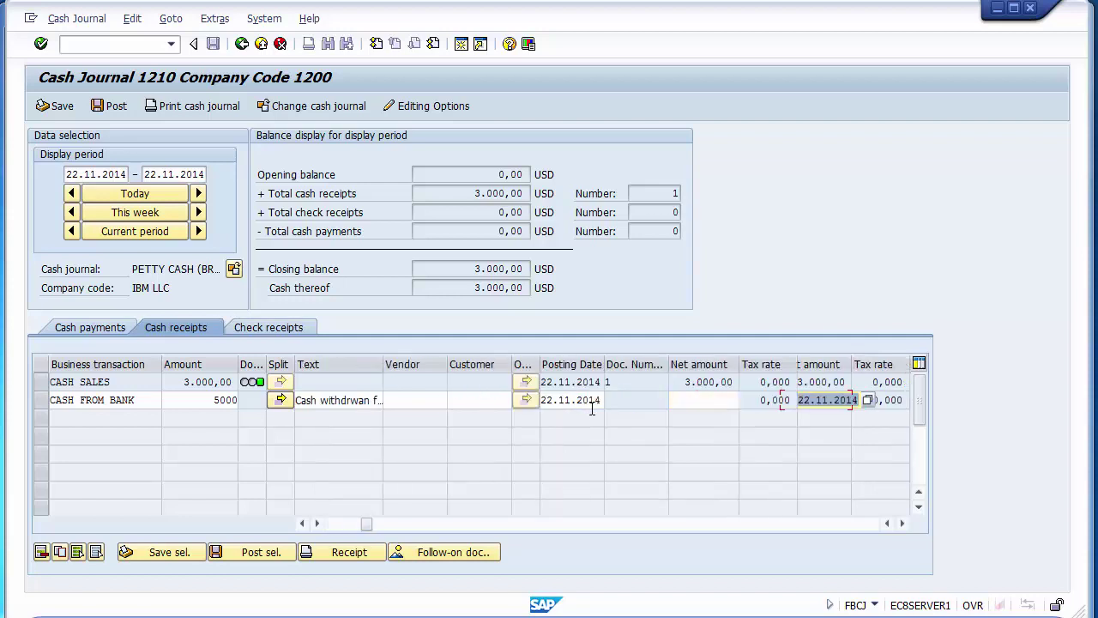
key(Tab)
key(Tab)
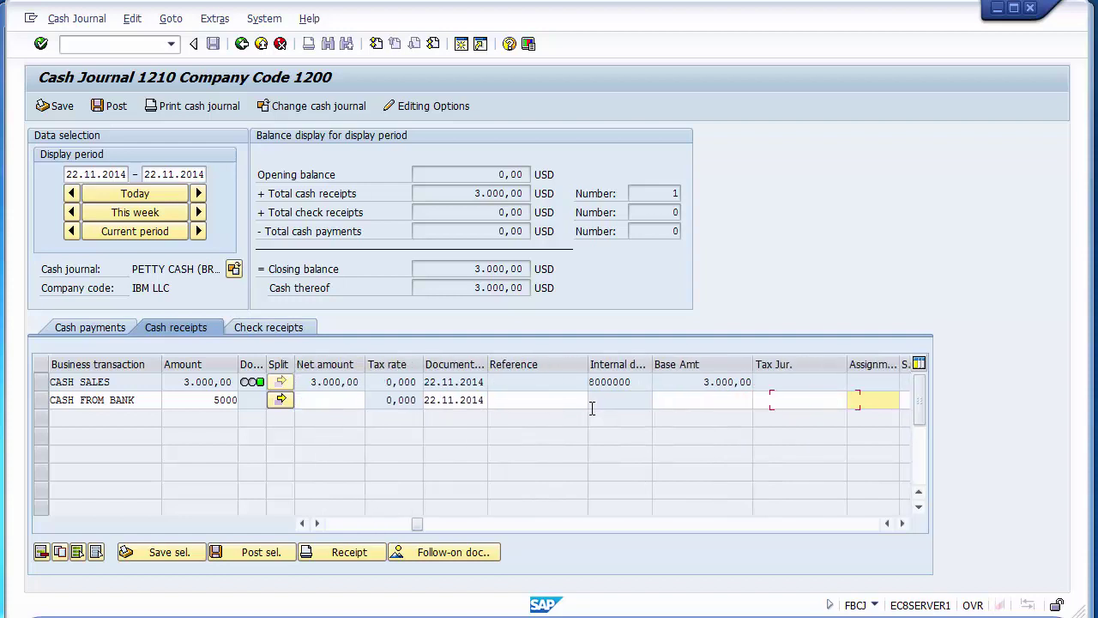
key(Tab)
key(Tab)
key(Tab)
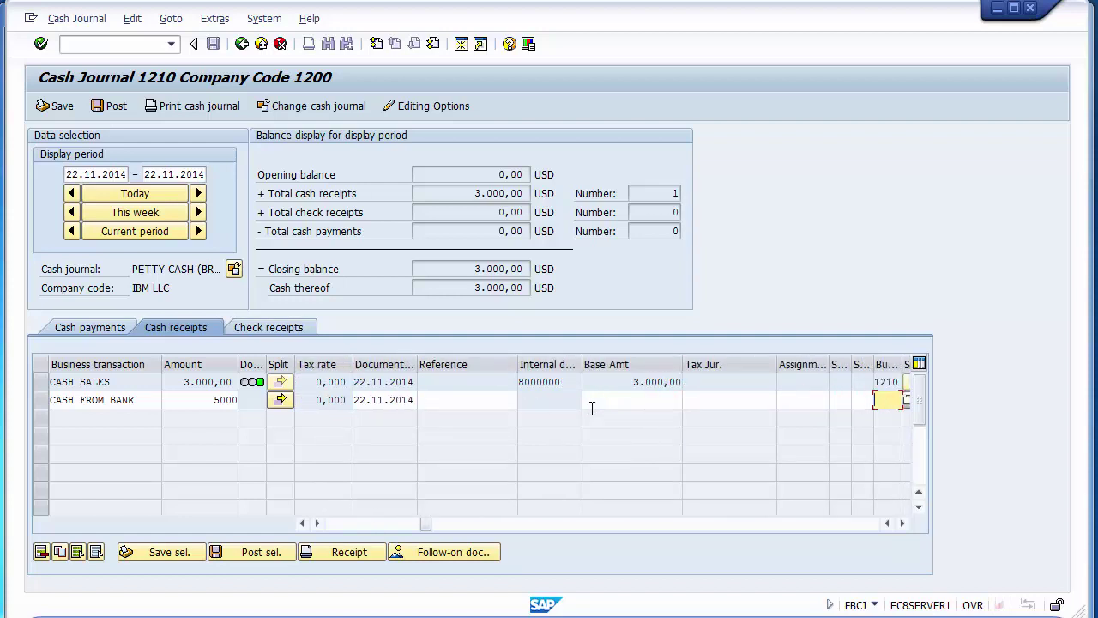
click(889, 399)
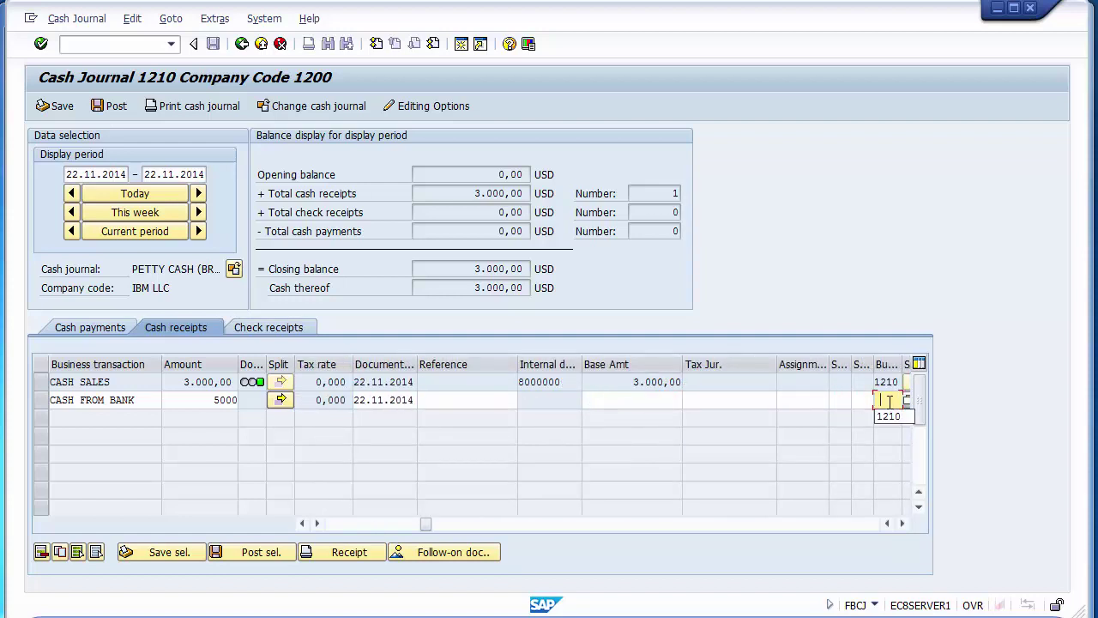
key(Down)
key(Return)
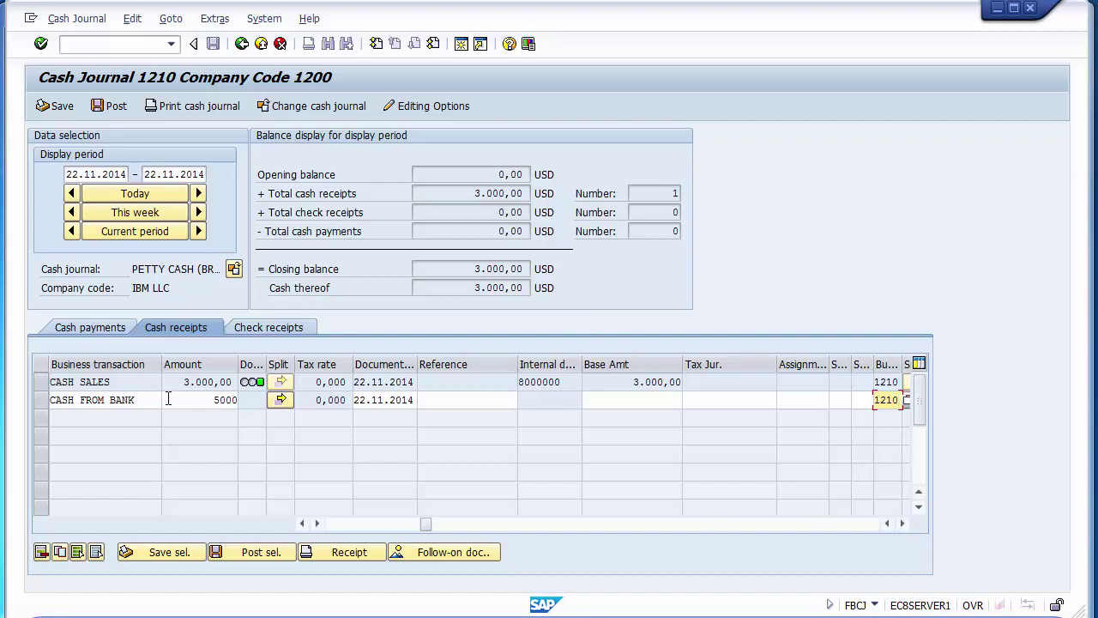
key(Return)
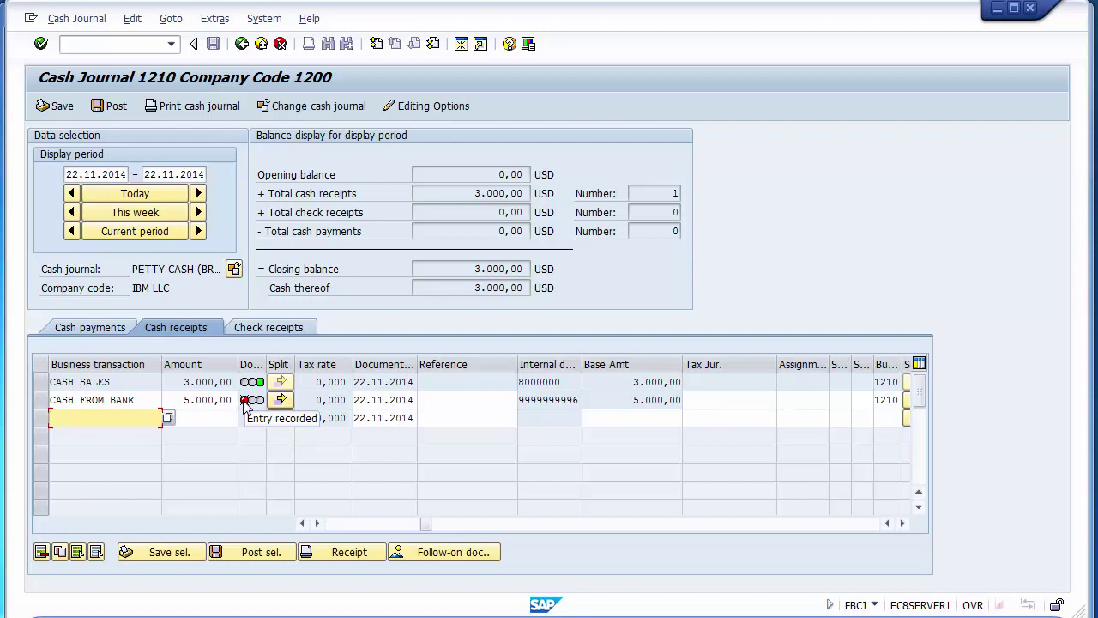
Step: Post the CASH FROM BANK receipt, raising total receipts and closing balance to 8.000,00
click(40, 402)
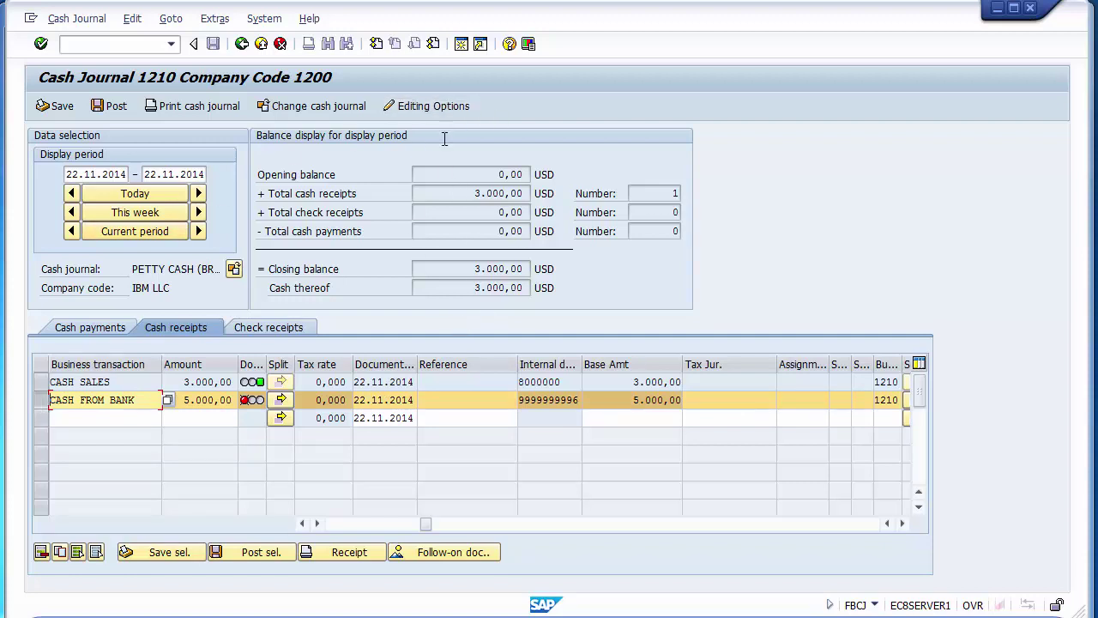
click(40, 406)
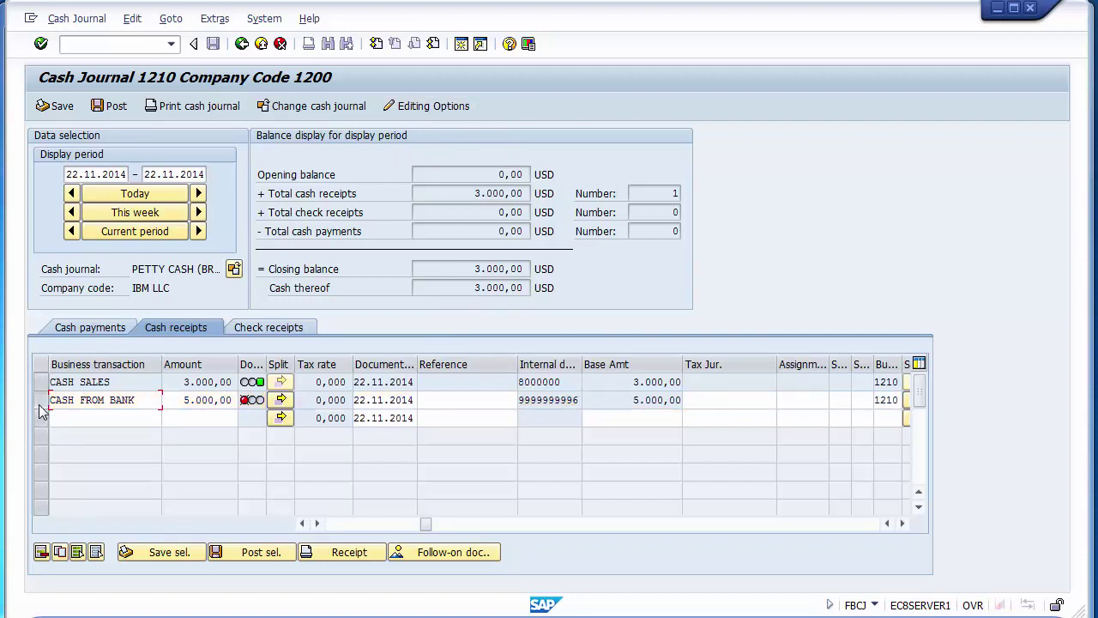
click(39, 405)
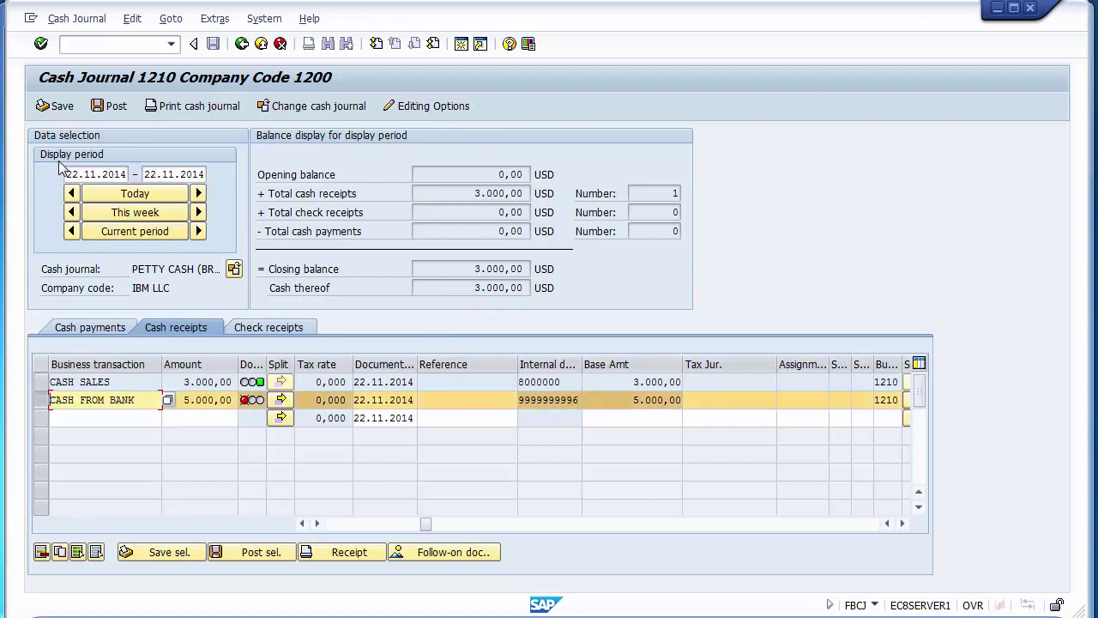
click(103, 105)
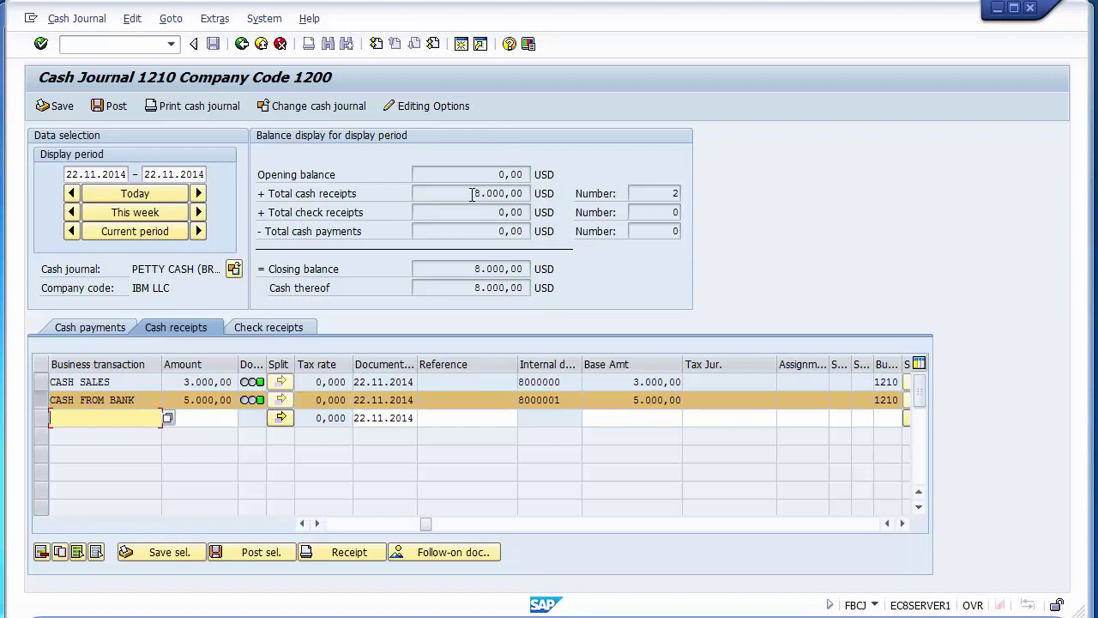
drag(472, 194, 525, 193)
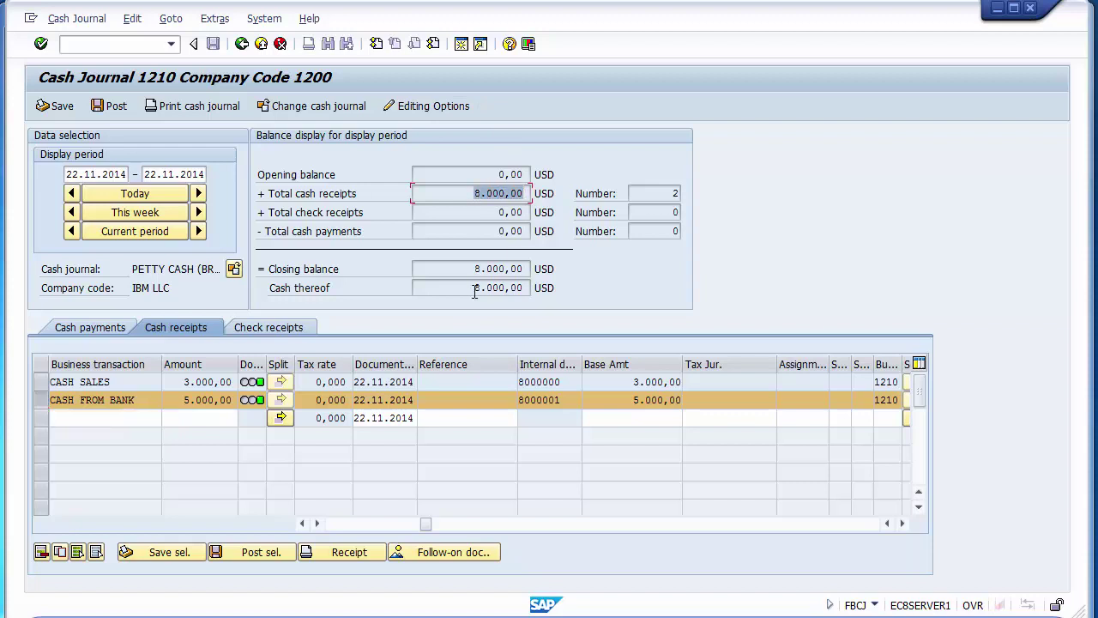
drag(472, 288, 522, 291)
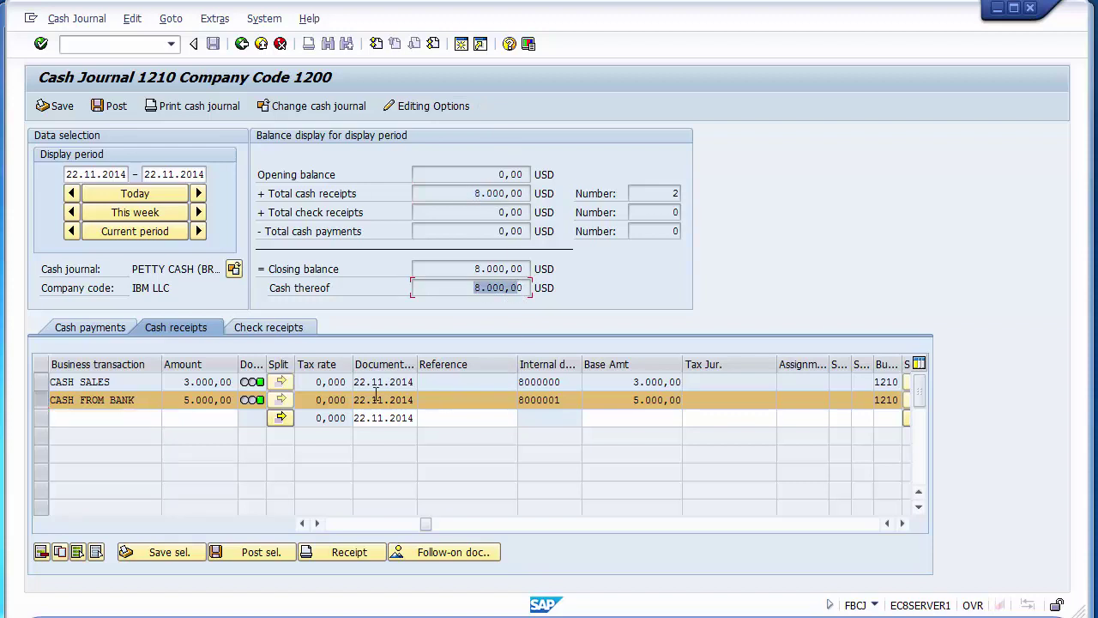
drag(181, 383, 219, 402)
click(215, 420)
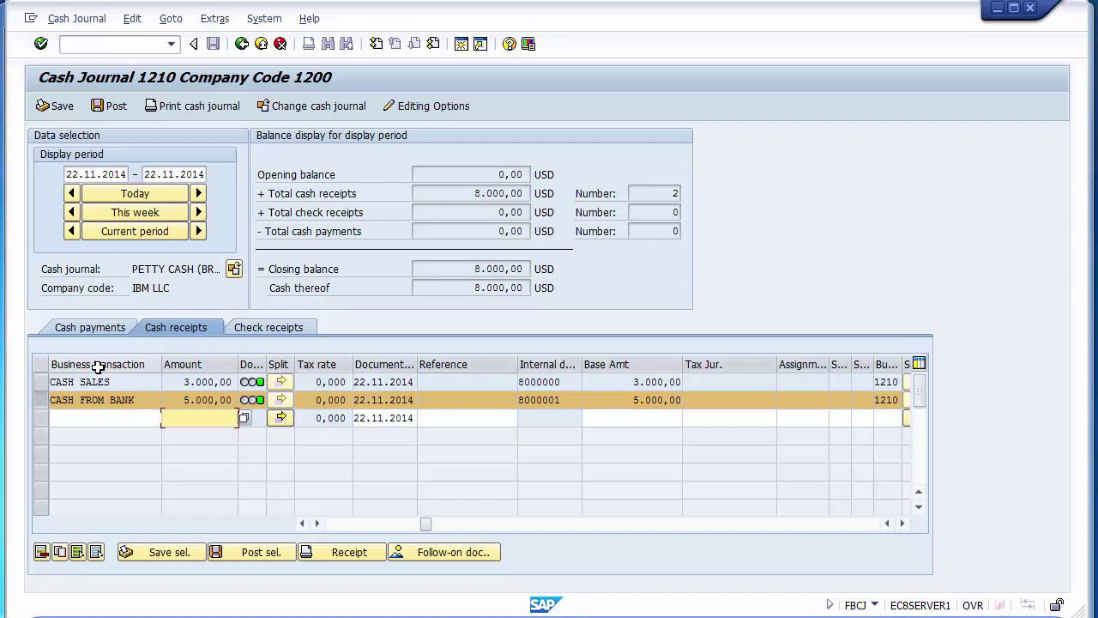
Step: Widen the Internal doc. no. column and compare documents 8000000 (CASH SALES) and 8000001 (CASH FROM BANK)
click(41, 381)
click(45, 383)
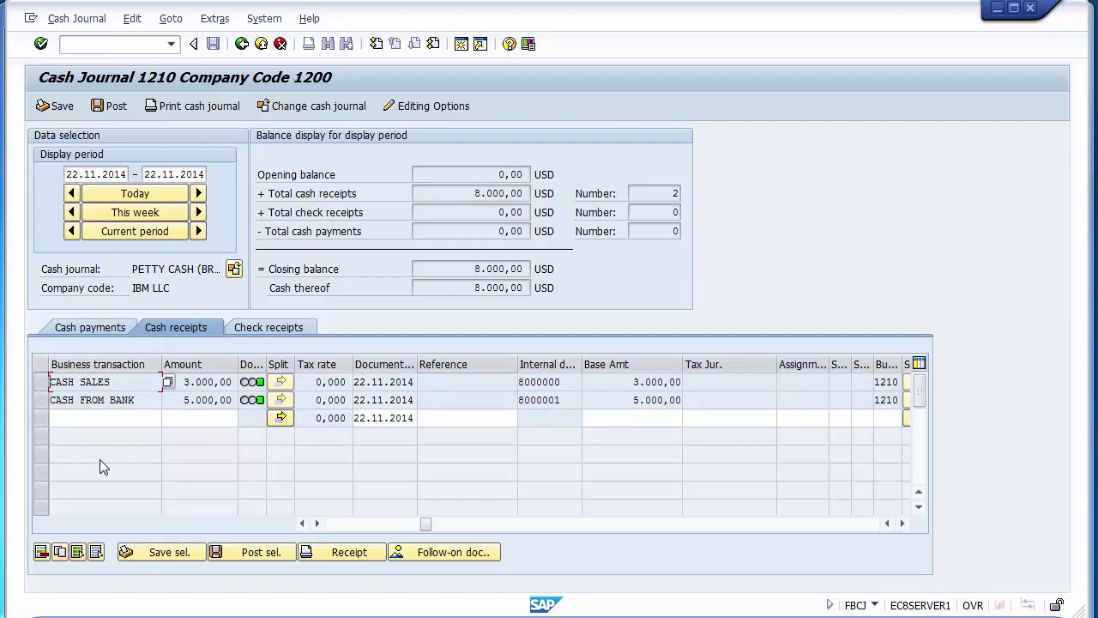
click(42, 400)
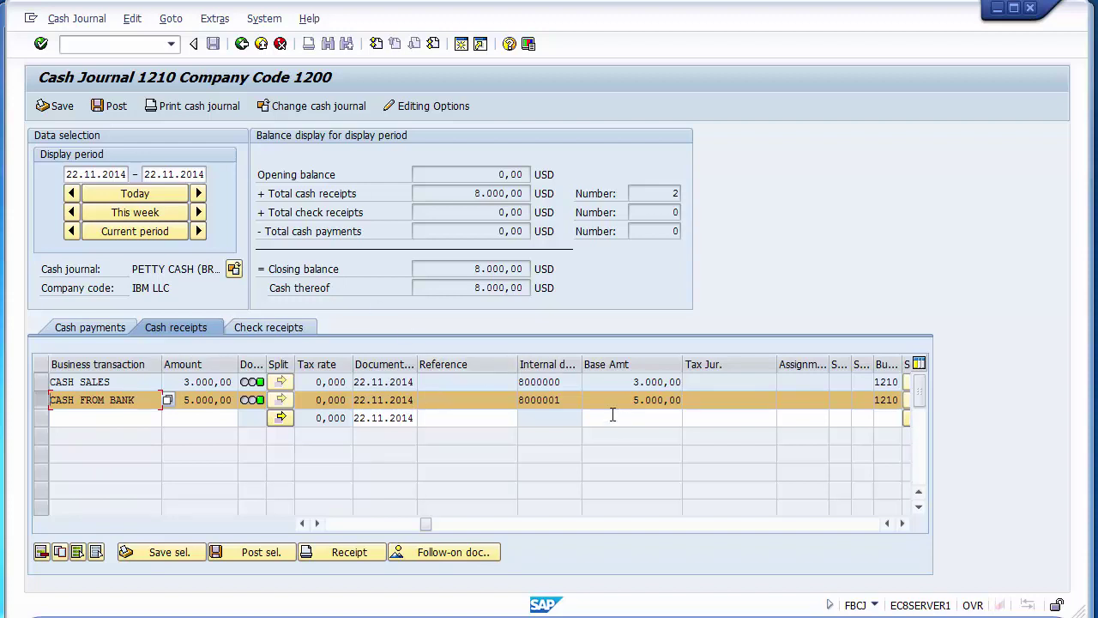
drag(584, 365, 606, 364)
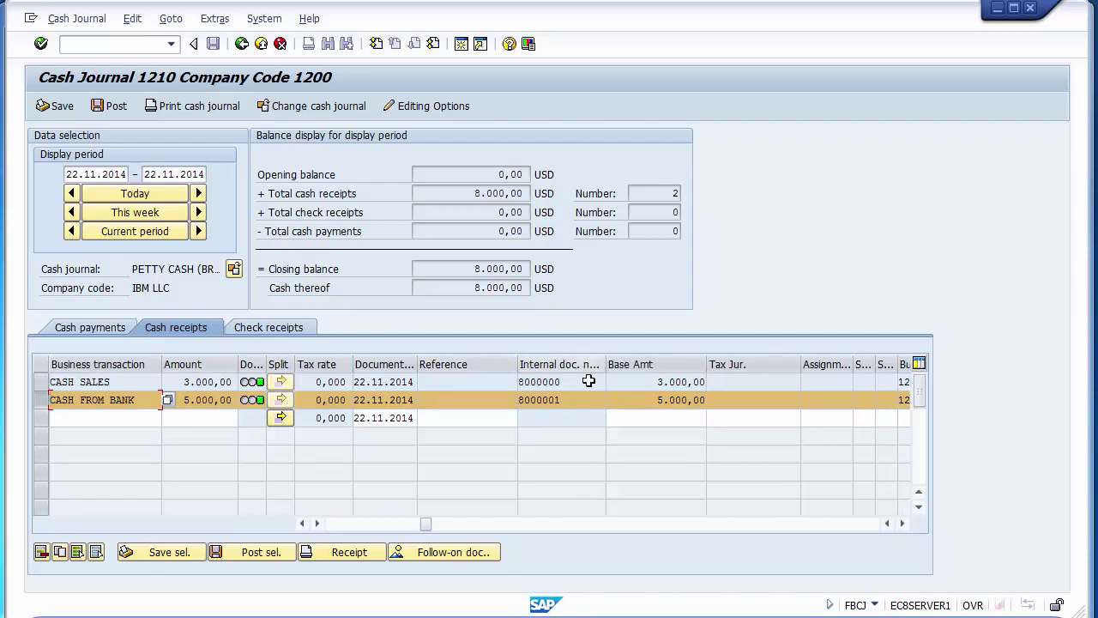
drag(562, 400, 511, 380)
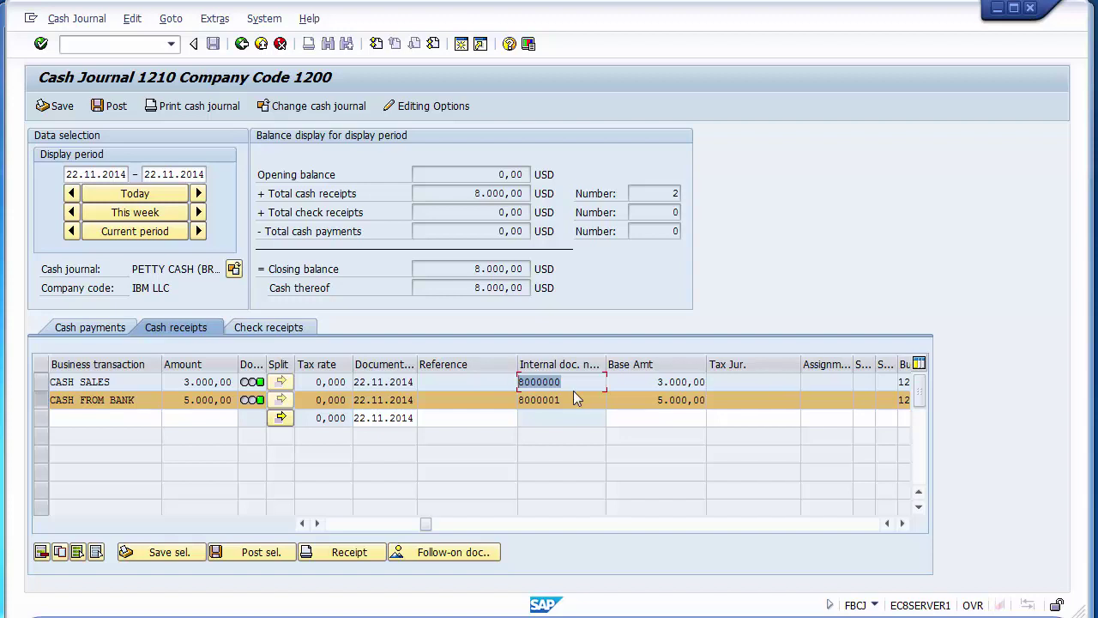
drag(577, 382, 515, 383)
drag(575, 400, 513, 400)
drag(585, 382, 510, 377)
click(51, 400)
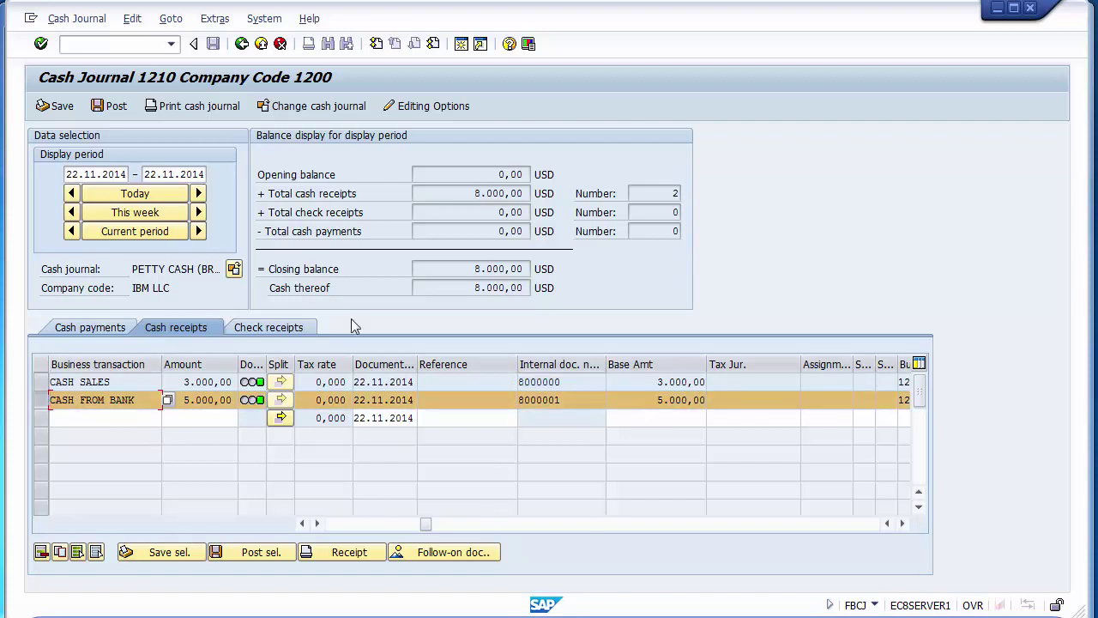
click(443, 552)
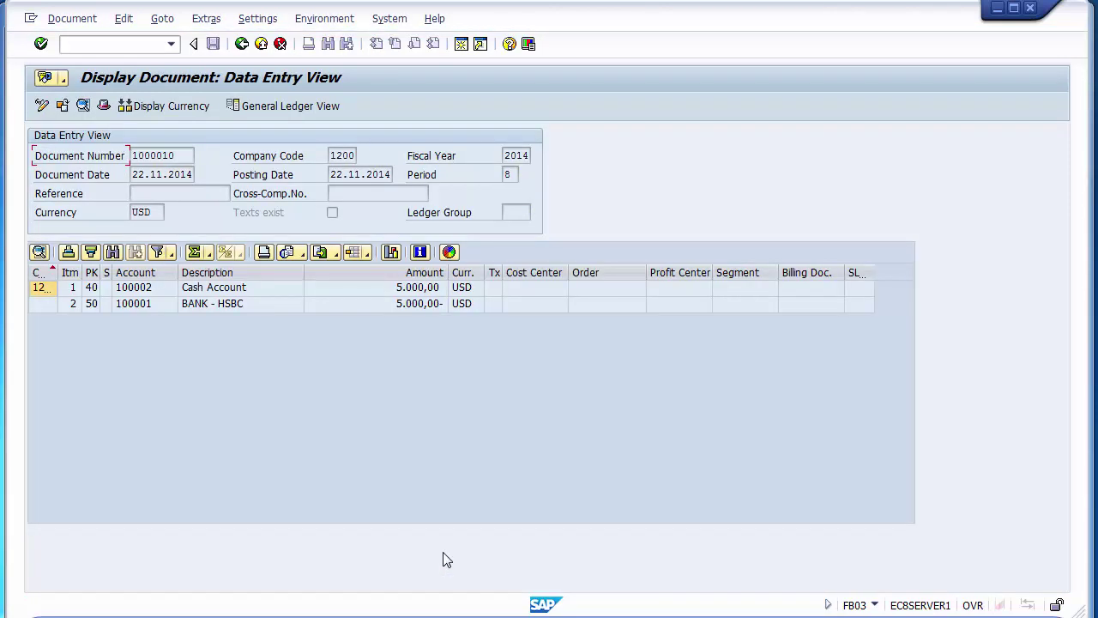
click(420, 293)
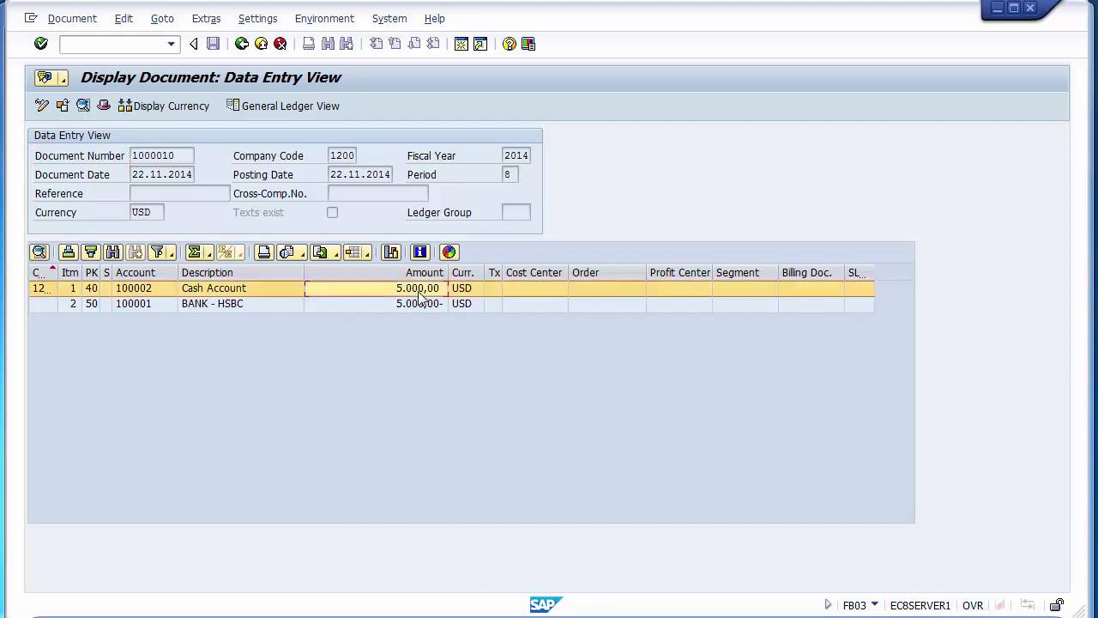
click(90, 290)
click(214, 310)
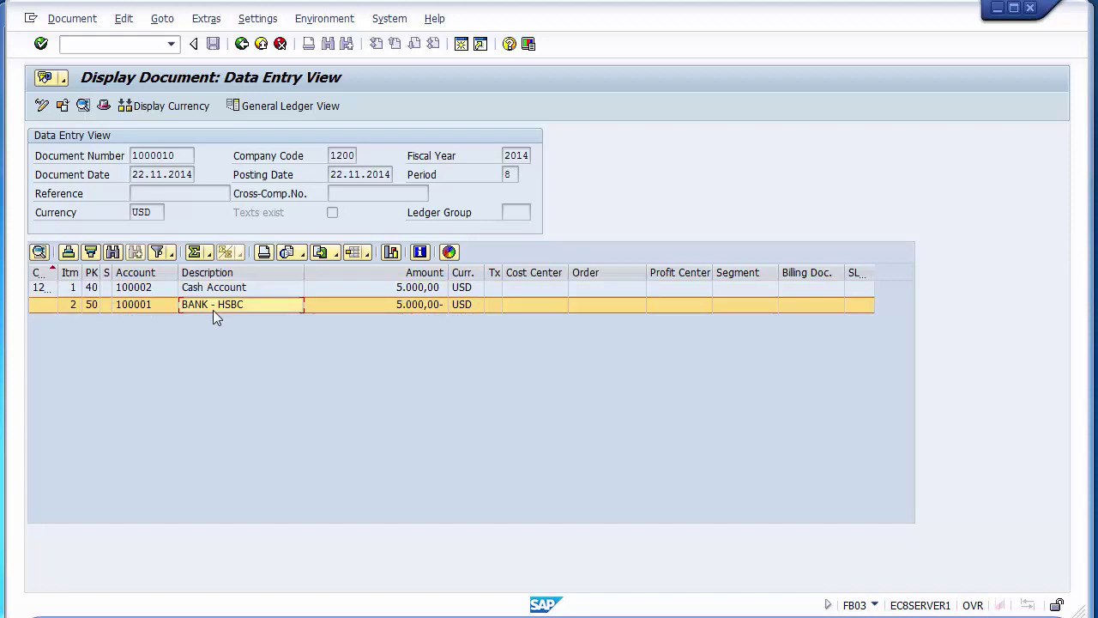
click(90, 307)
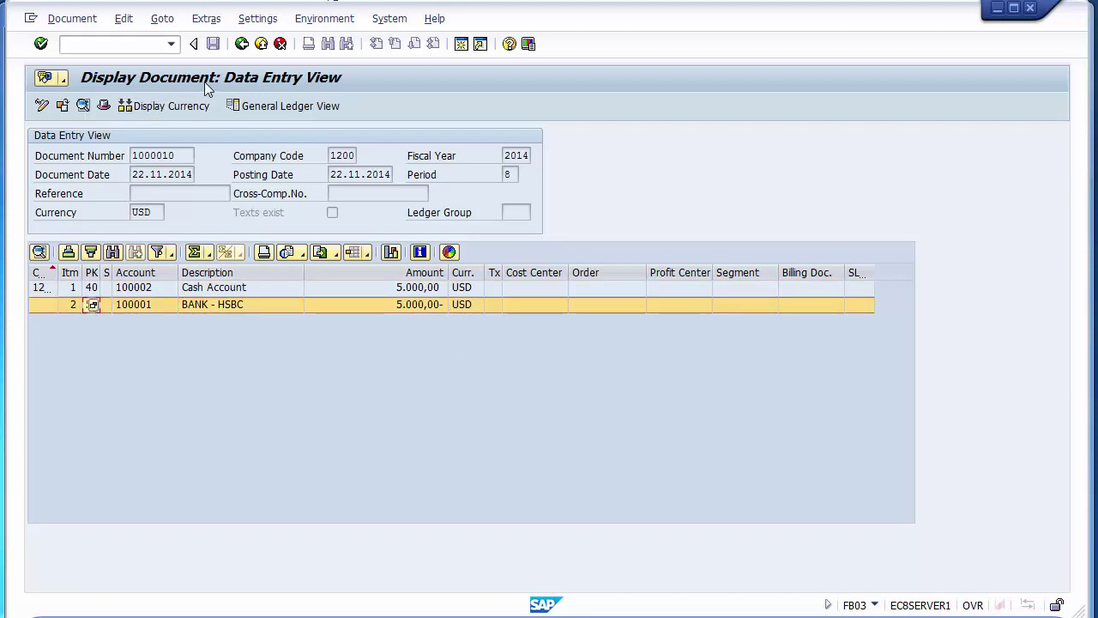
click(242, 45)
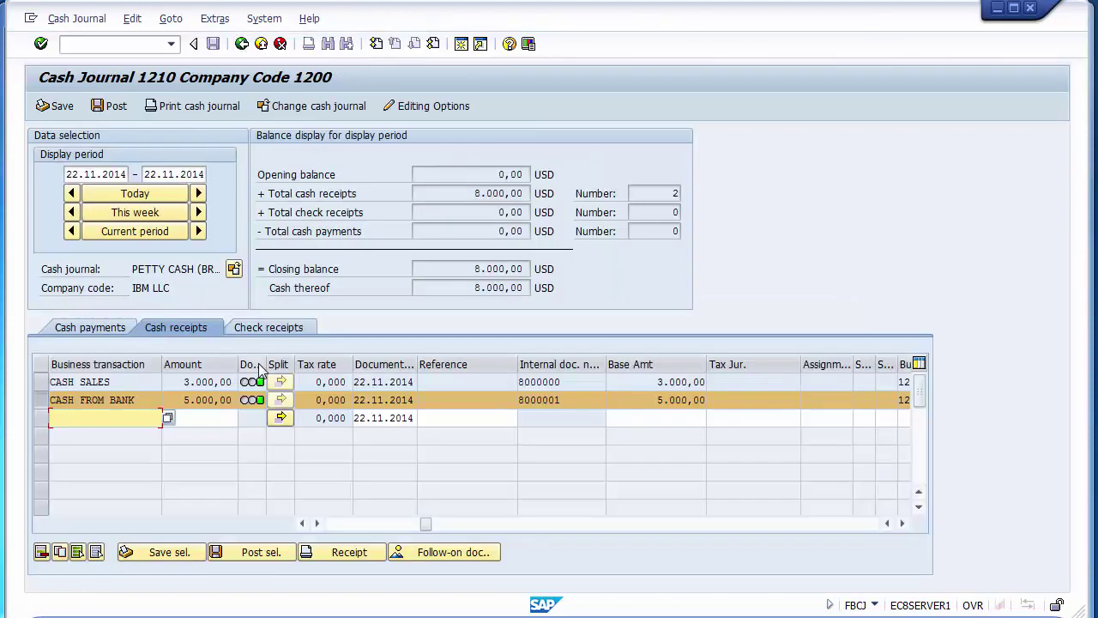
click(50, 400)
click(39, 382)
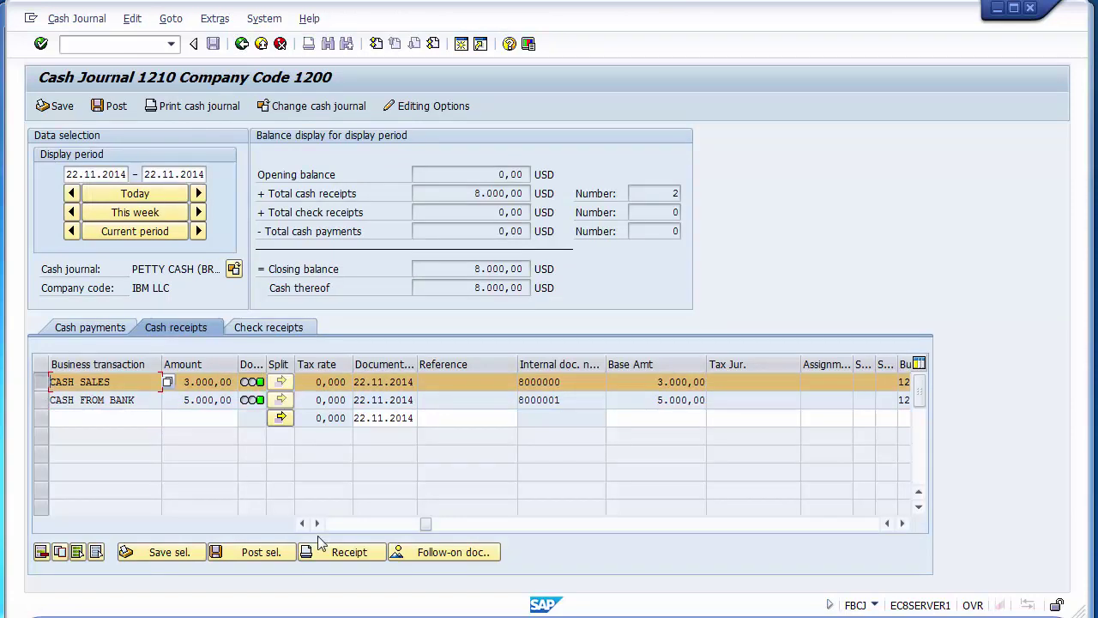
click(436, 553)
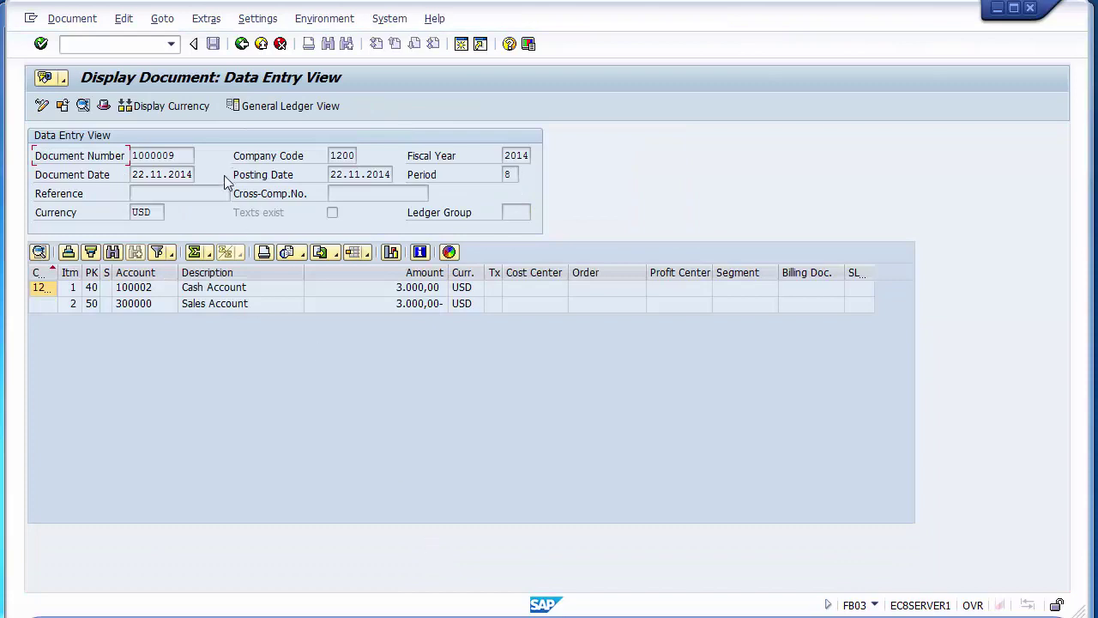
click(241, 44)
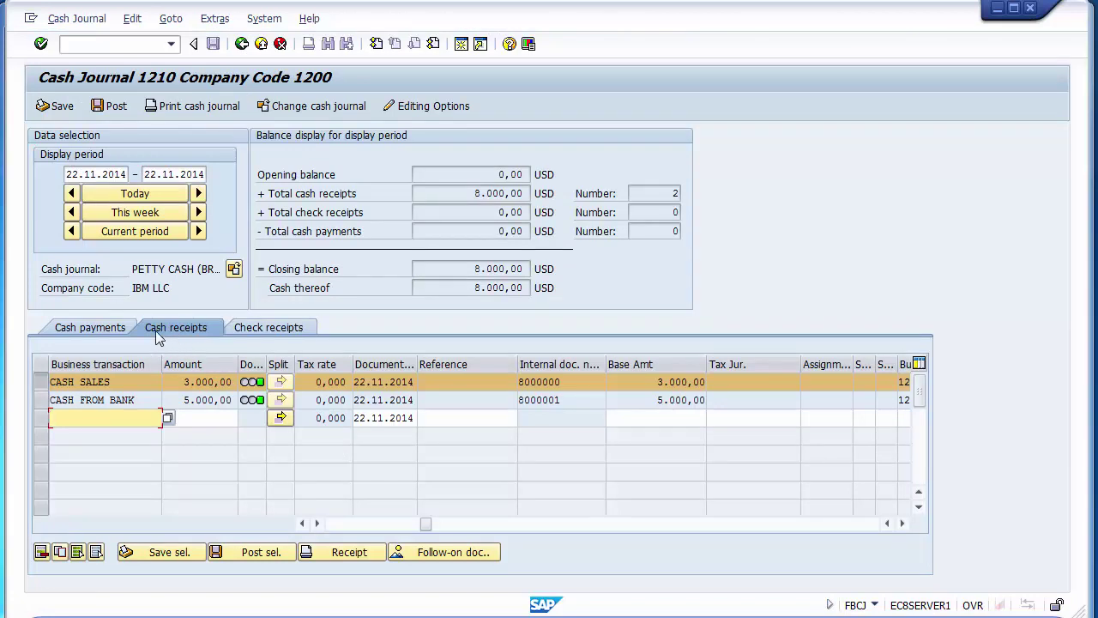
Step: Start a new Cash payments line with business transaction CASH PURCHASES picked from the F4 search
click(89, 328)
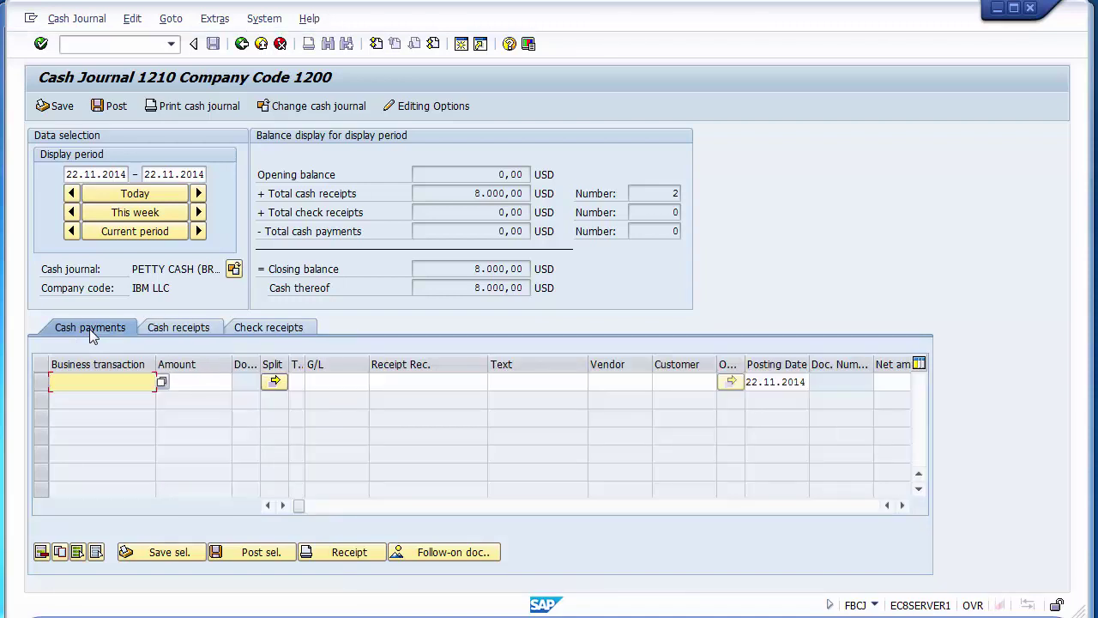
click(162, 381)
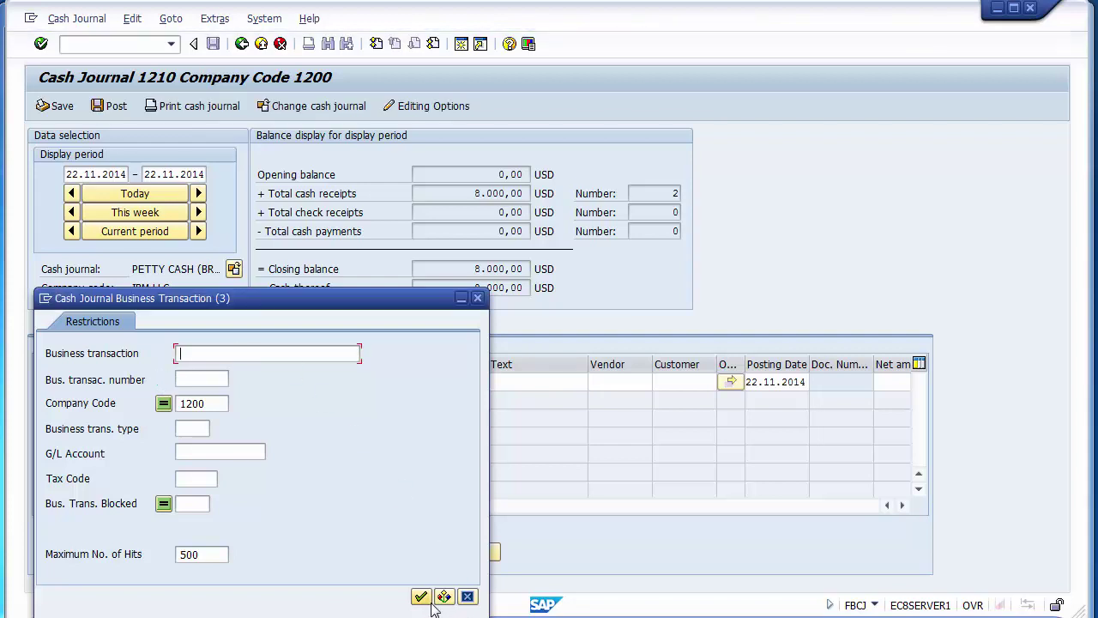
click(420, 598)
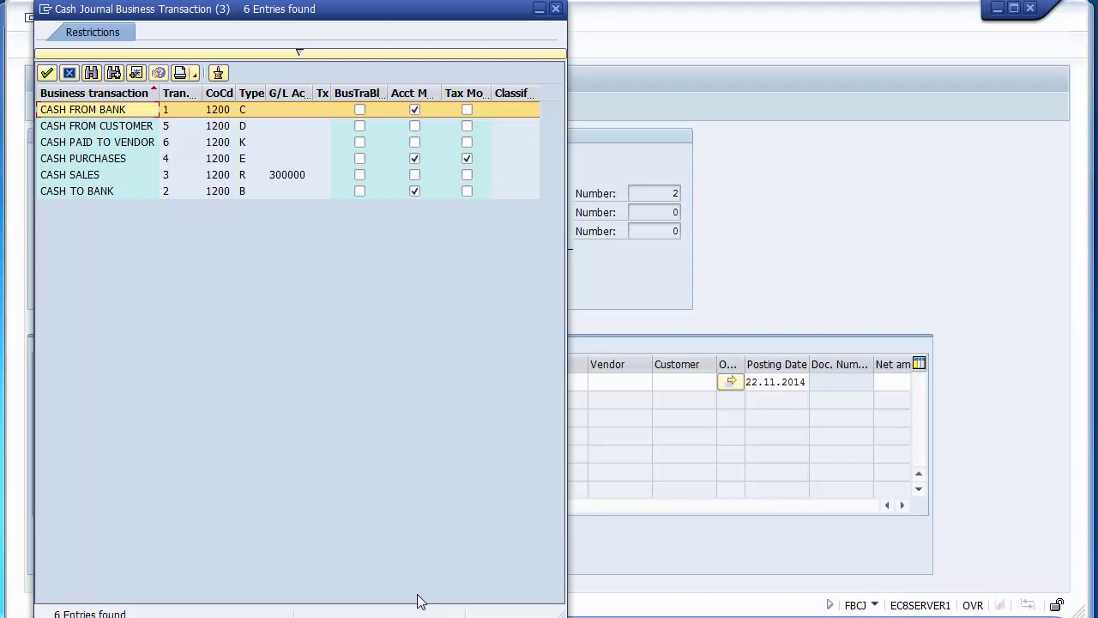
double_click(94, 163)
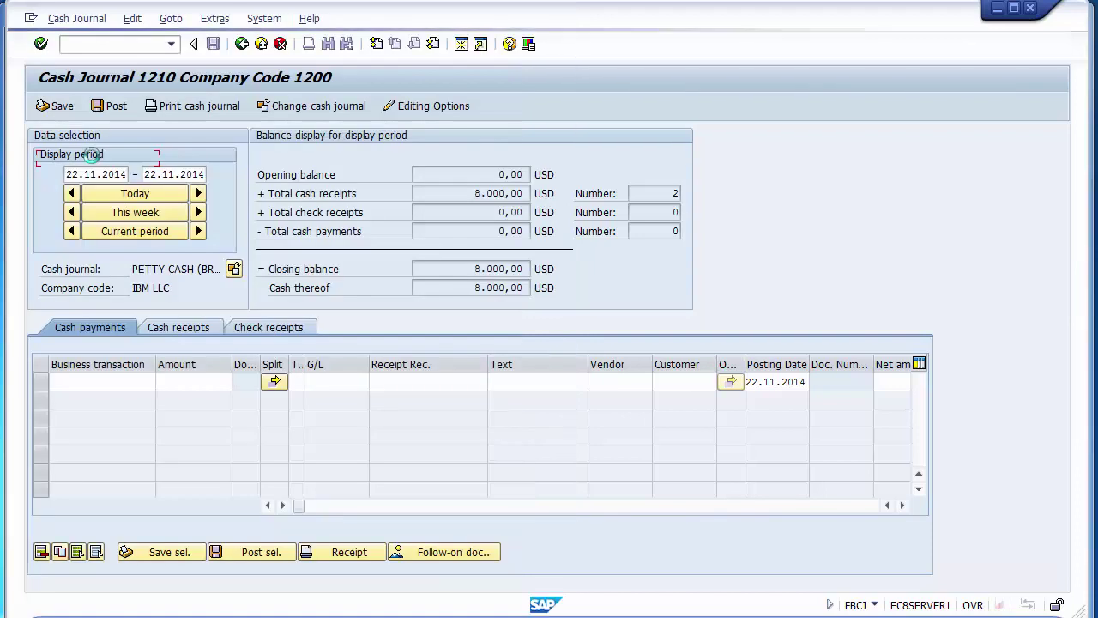
Step: Fill the CASH PURCHASES line with amount 1000, G/L account 400000 and text 'Printing'
click(186, 384)
text(1000)
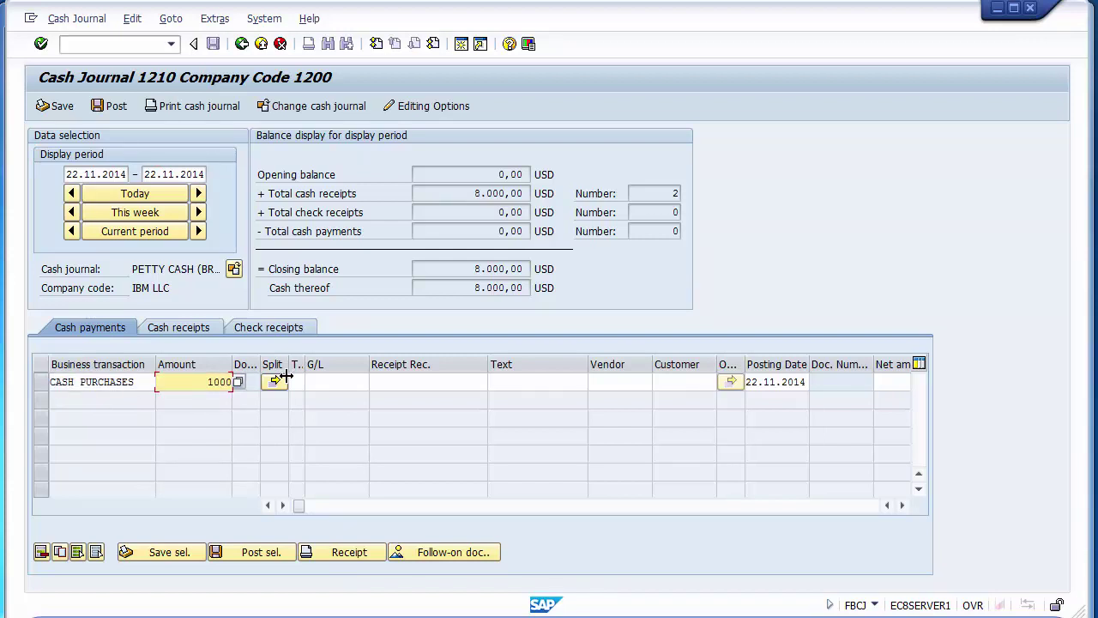
click(330, 381)
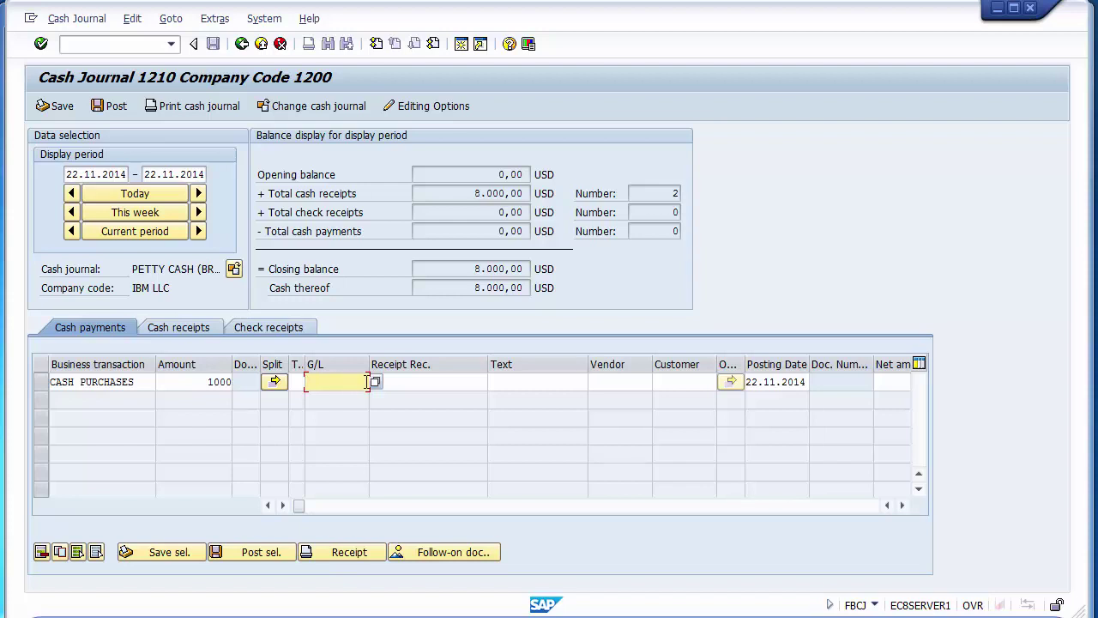
key(F4)
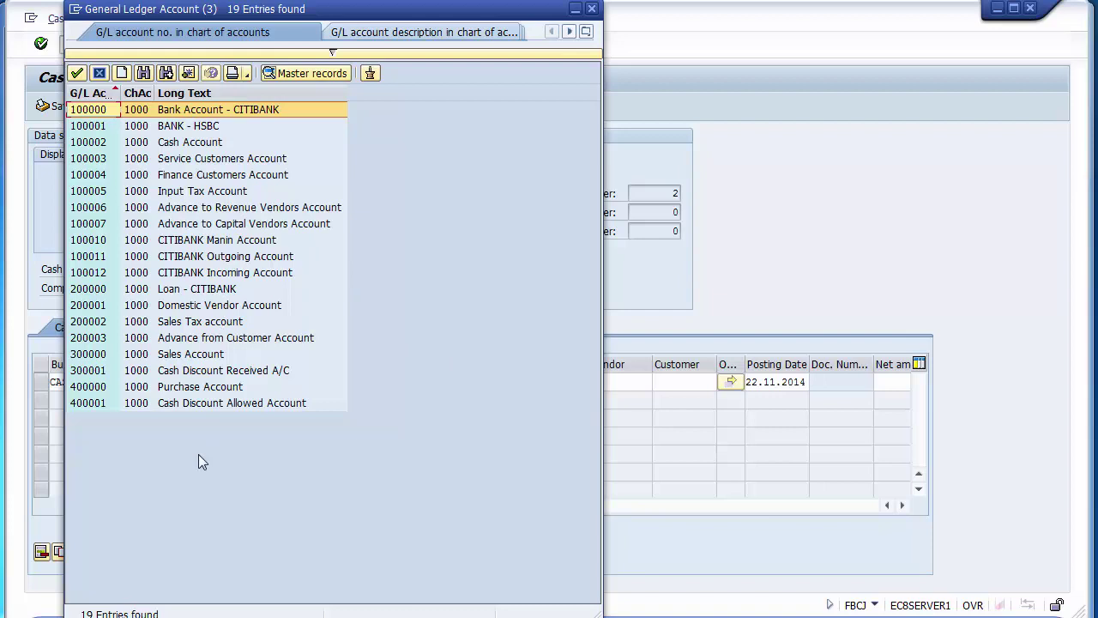
click(90, 388)
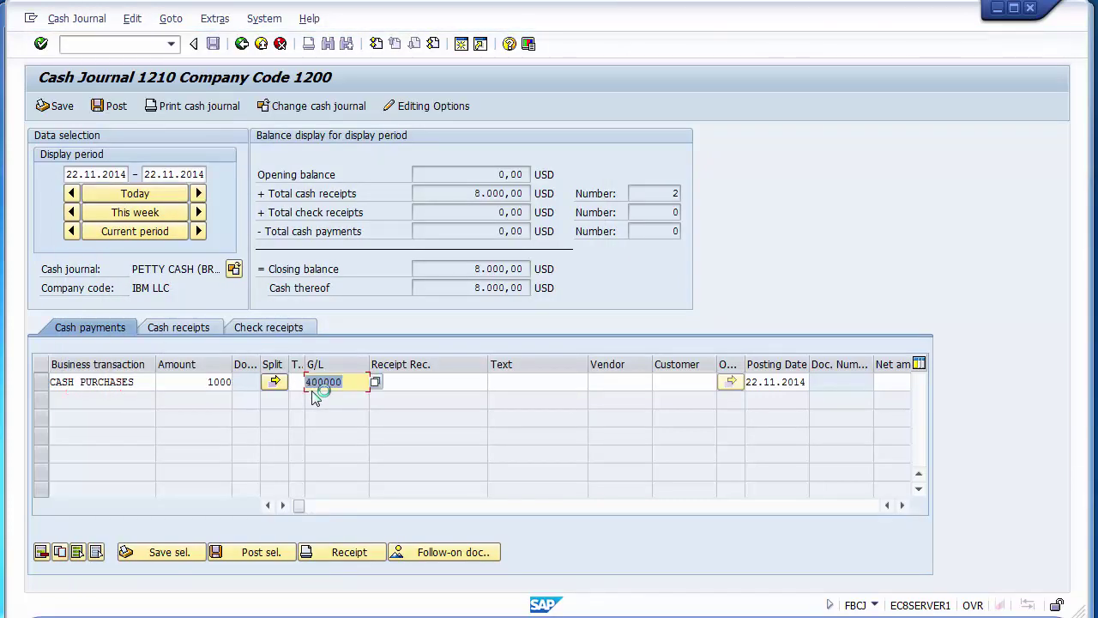
click(517, 384)
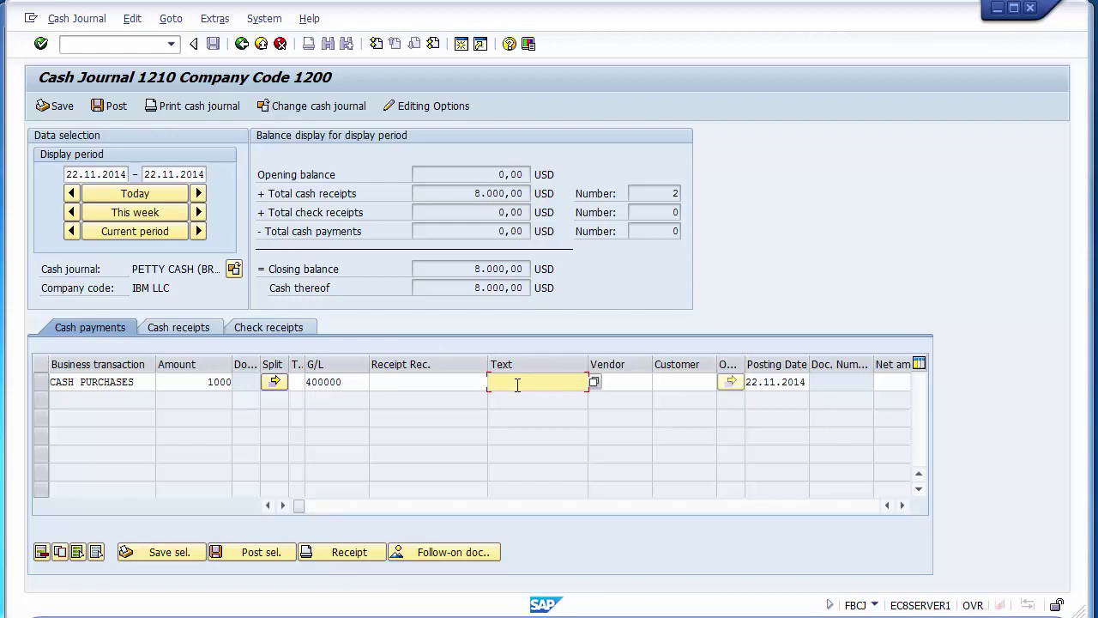
text(Printing)
Step: Enter business area 1210, check the line, and select its row for posting
click(903, 506)
click(903, 506)
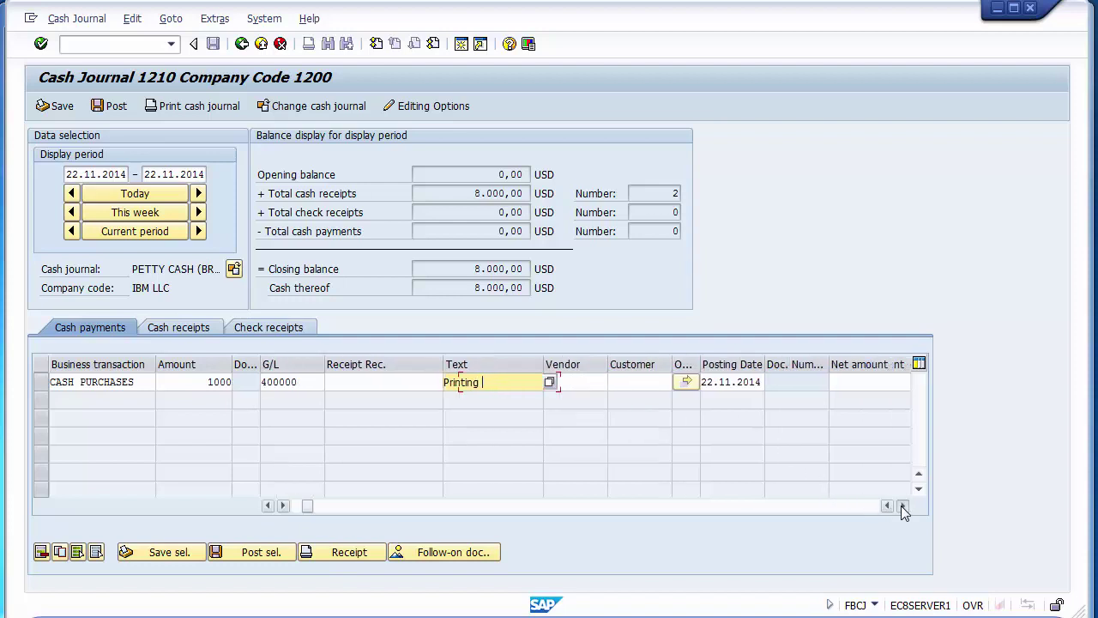
click(902, 505)
click(903, 506)
click(903, 505)
click(902, 506)
click(902, 505)
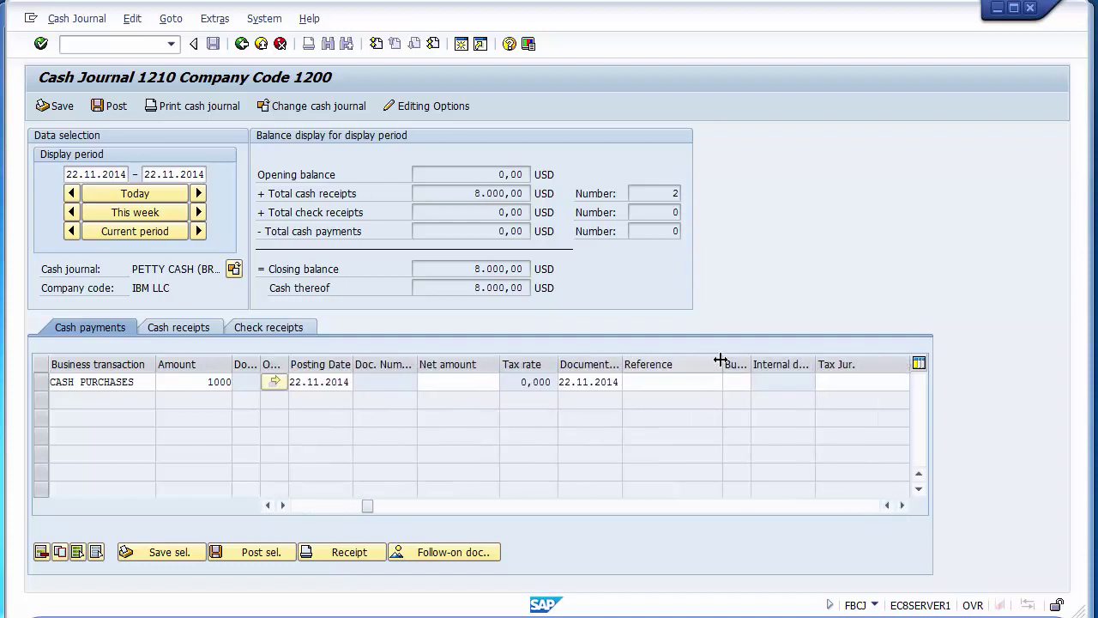
click(732, 384)
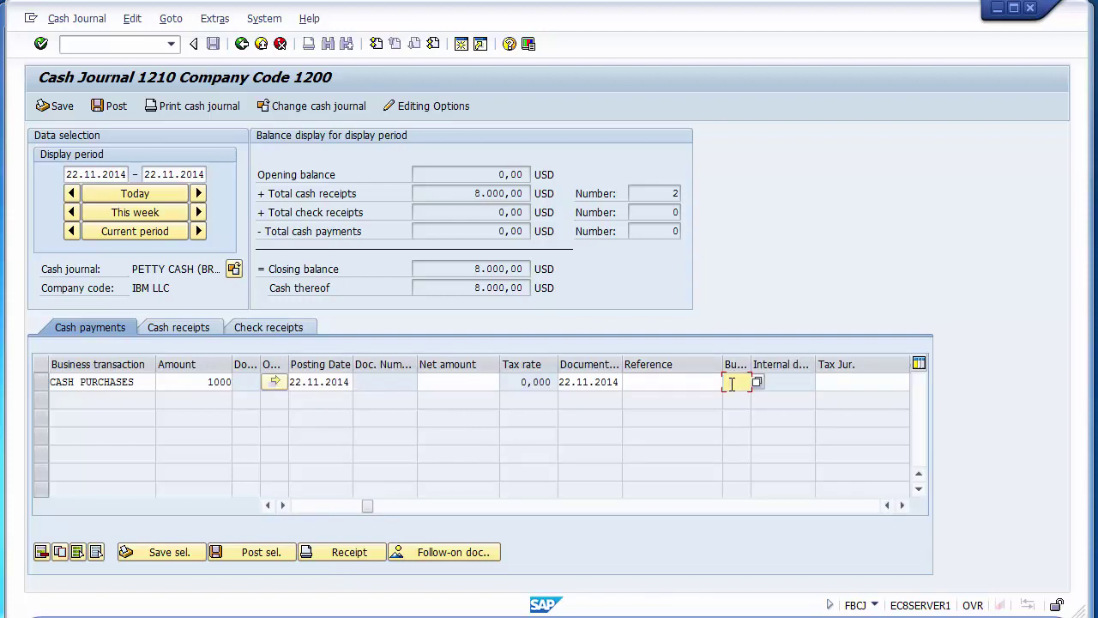
text(1210)
key(Return)
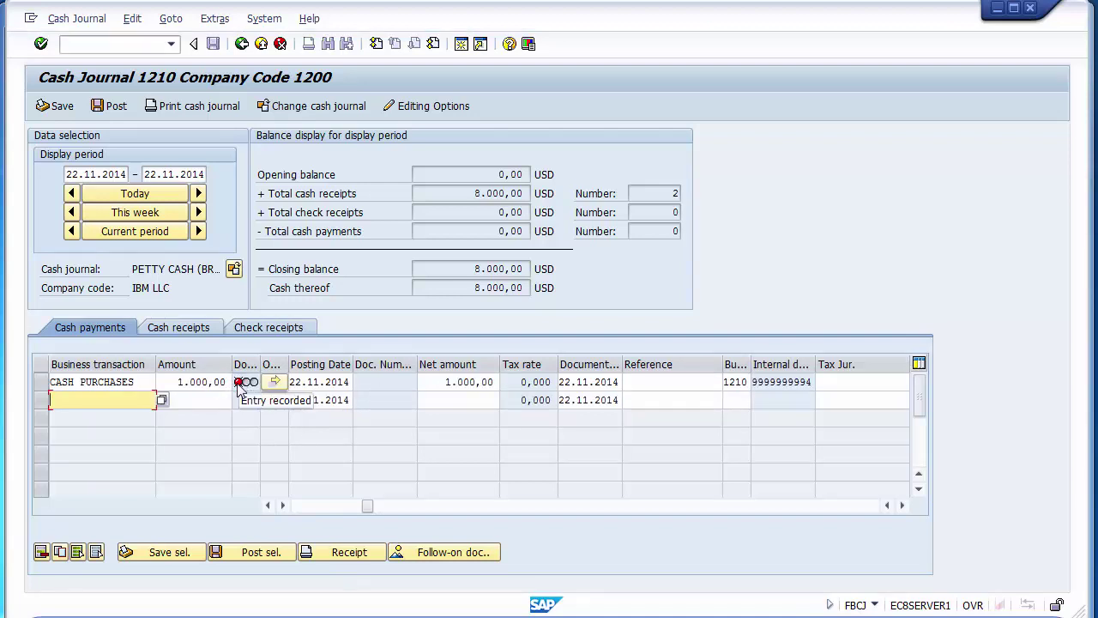
click(41, 384)
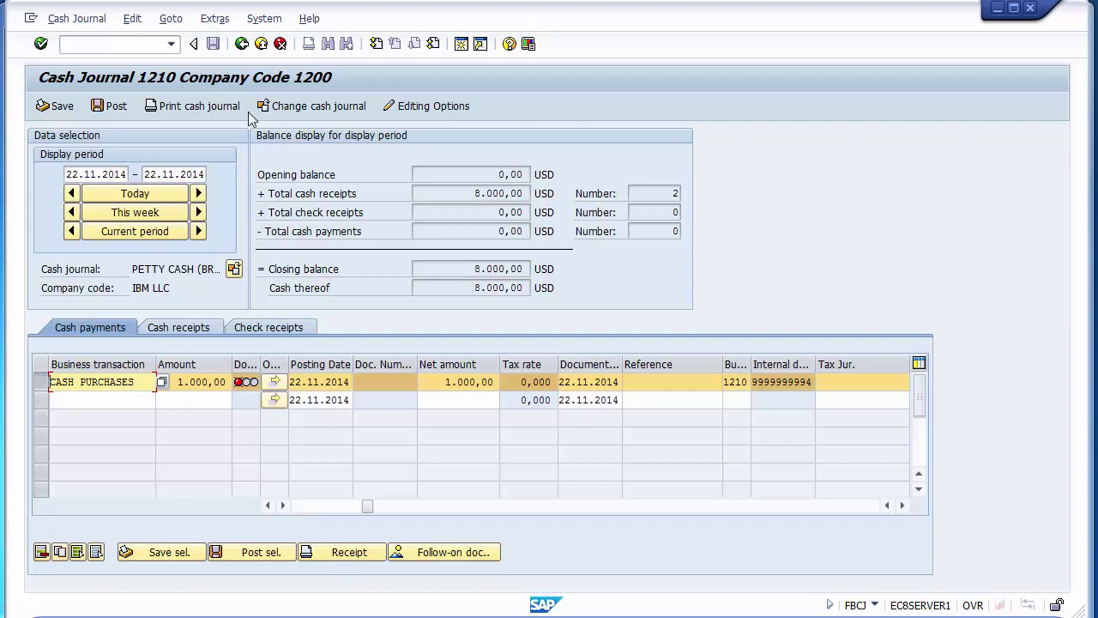
Step: Post the CASH PURCHASES payment, verifying total payments 1.000,00 and closing balance 7.000,00
click(116, 108)
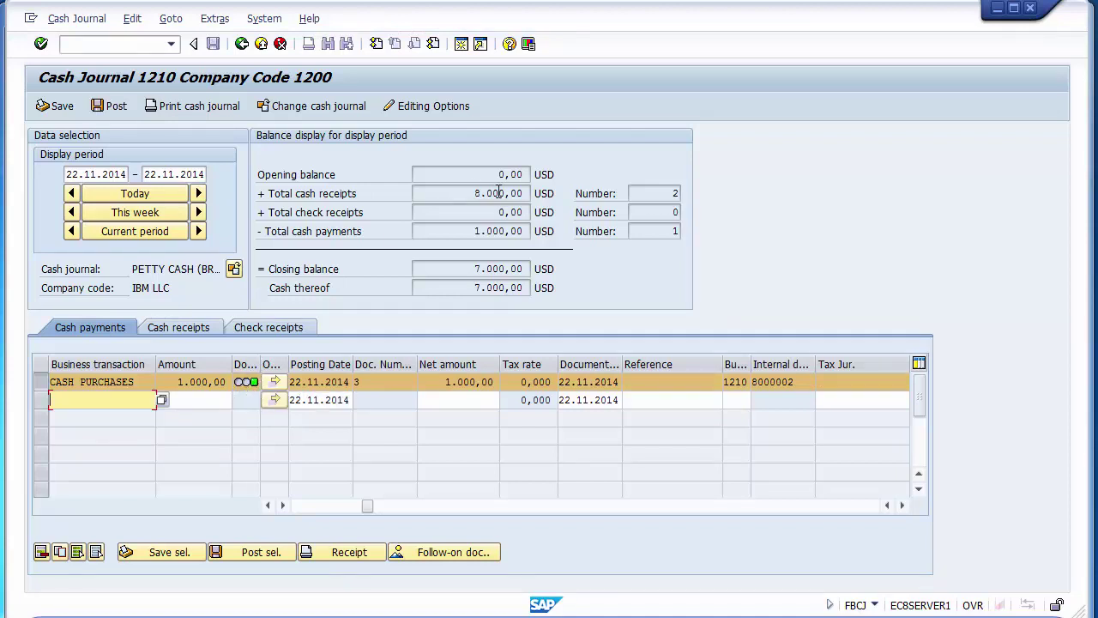
drag(463, 236, 526, 235)
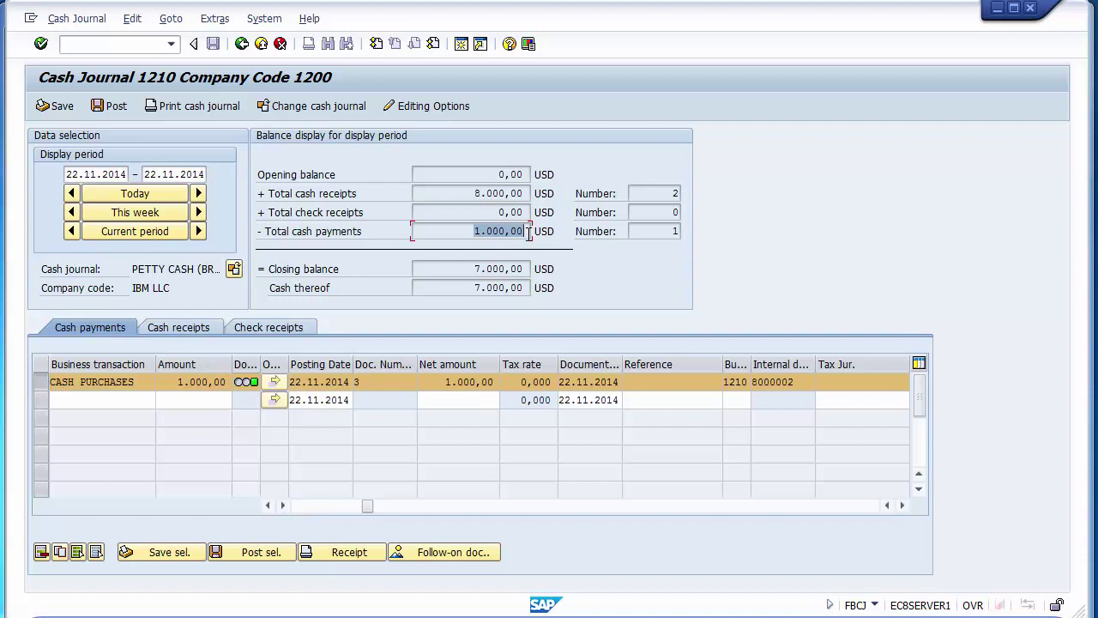
drag(467, 268, 540, 269)
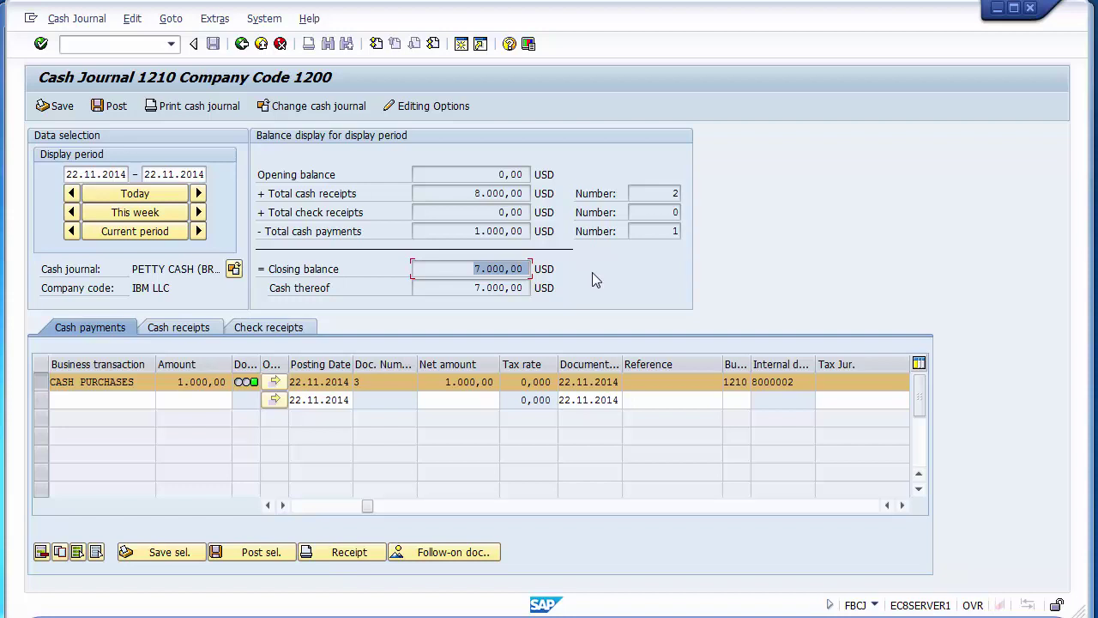
click(135, 399)
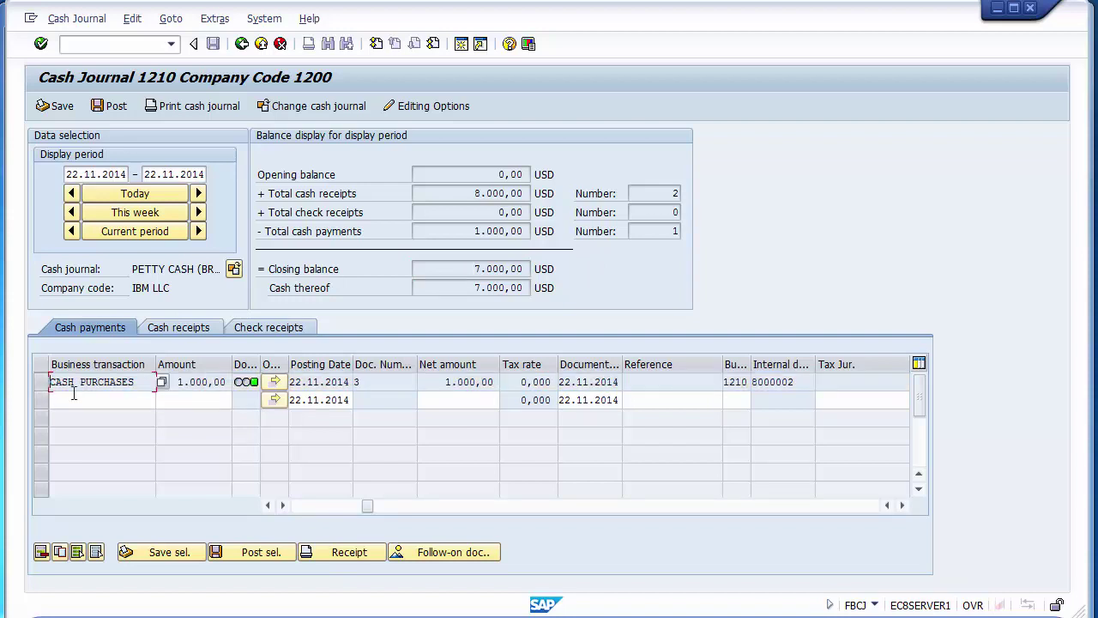
Step: Set the second payment line to CASH PAID TO VENDOR with amount 2000
click(162, 400)
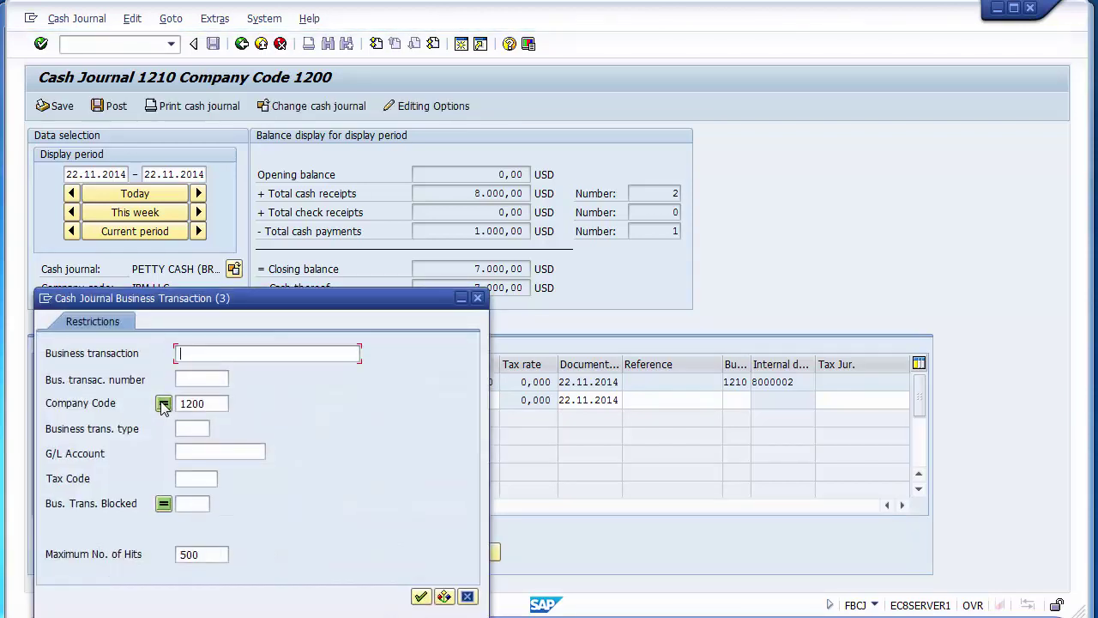
click(420, 597)
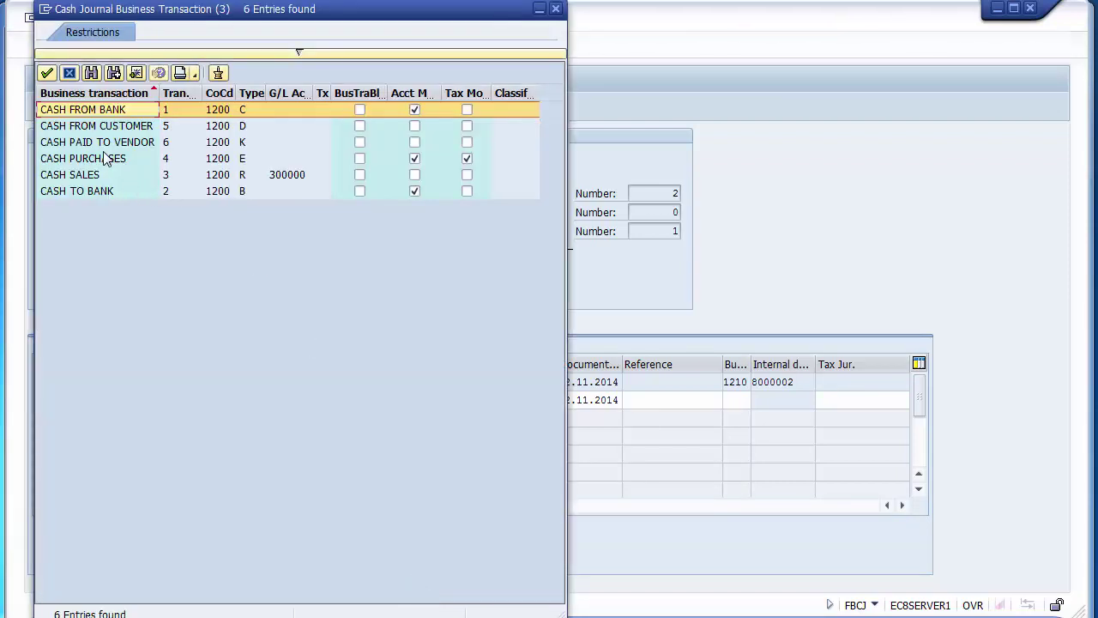
double_click(57, 144)
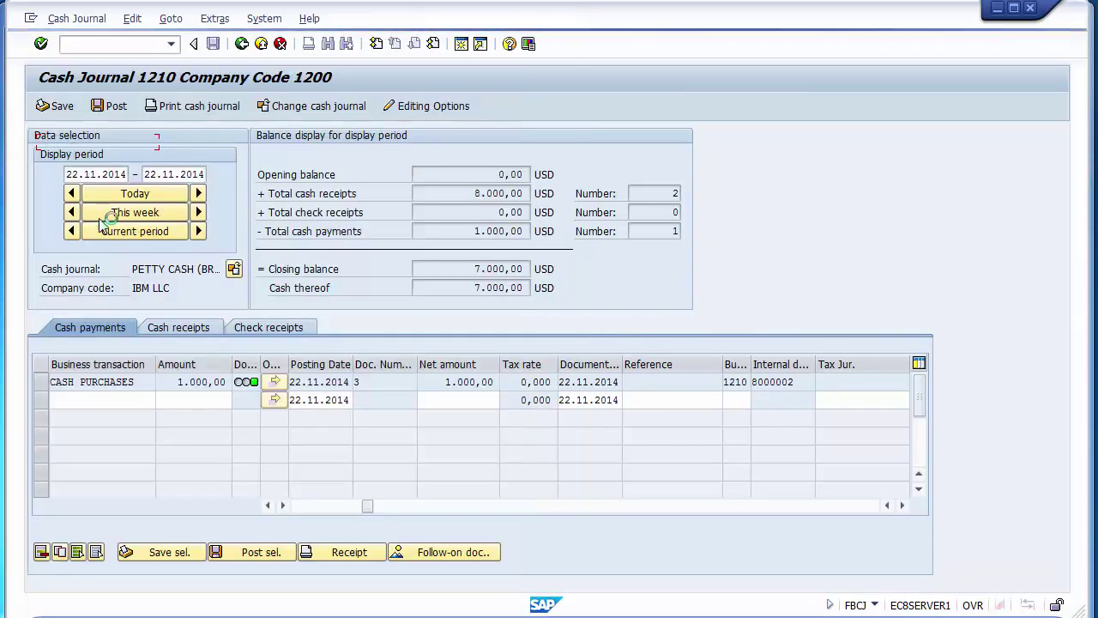
click(195, 402)
text(20000)
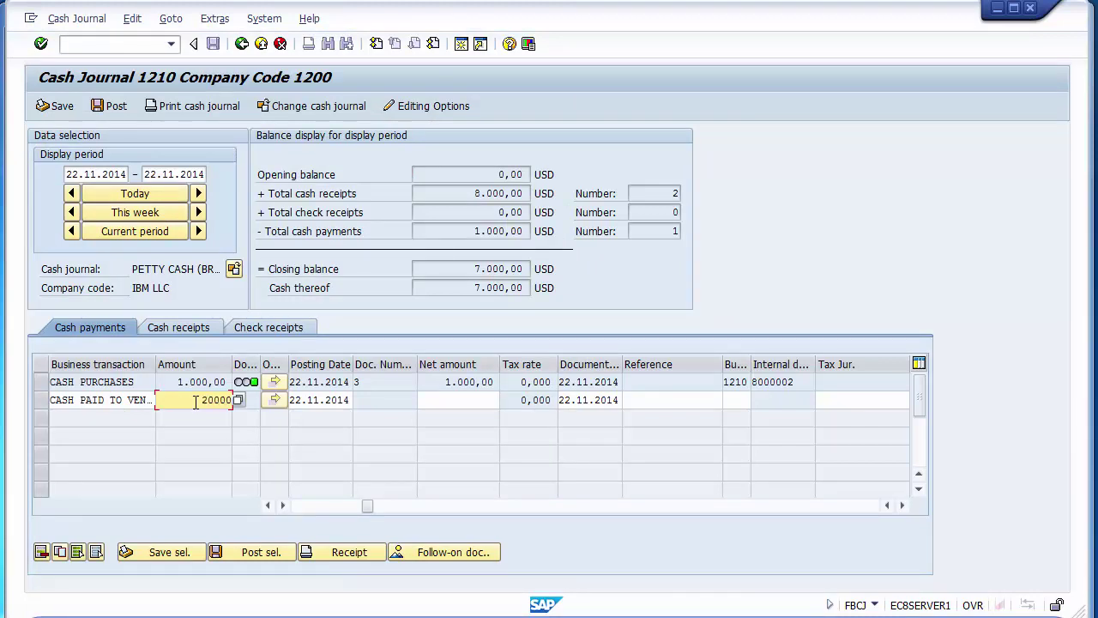
key(BackSpace)
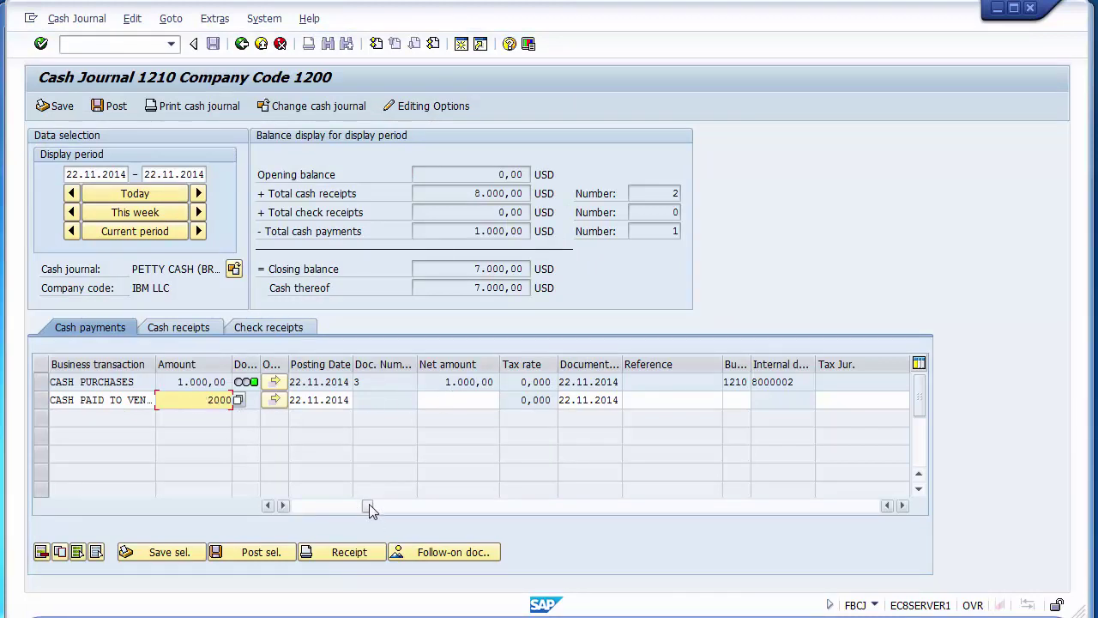
Step: Choose vendor ABB LLC (4000001) from the company code 1200 vendor search
click(292, 506)
click(335, 399)
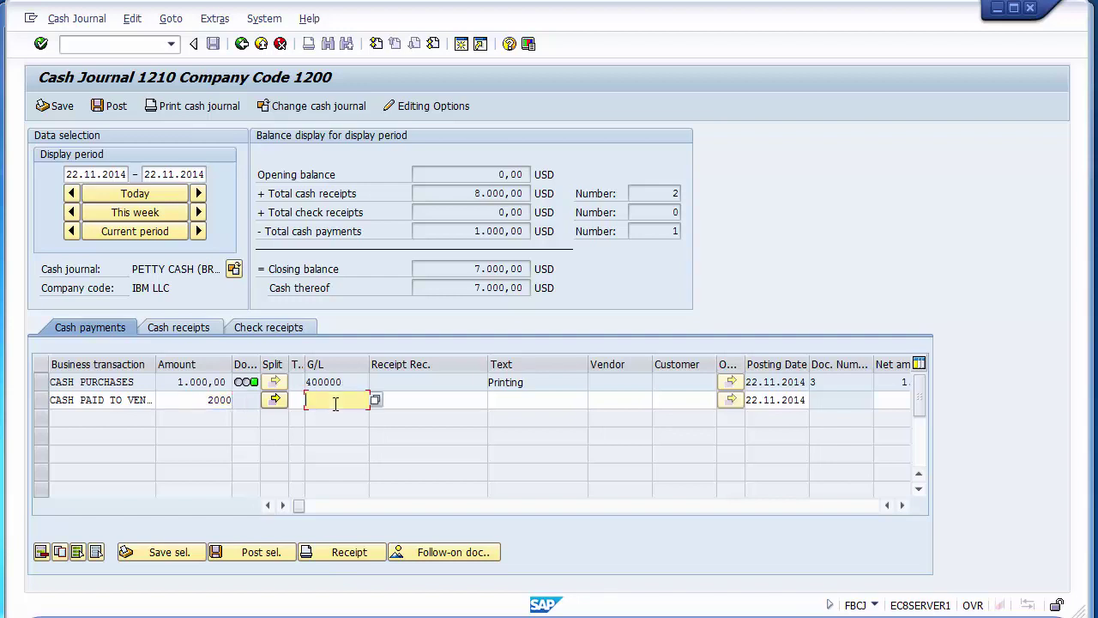
click(612, 398)
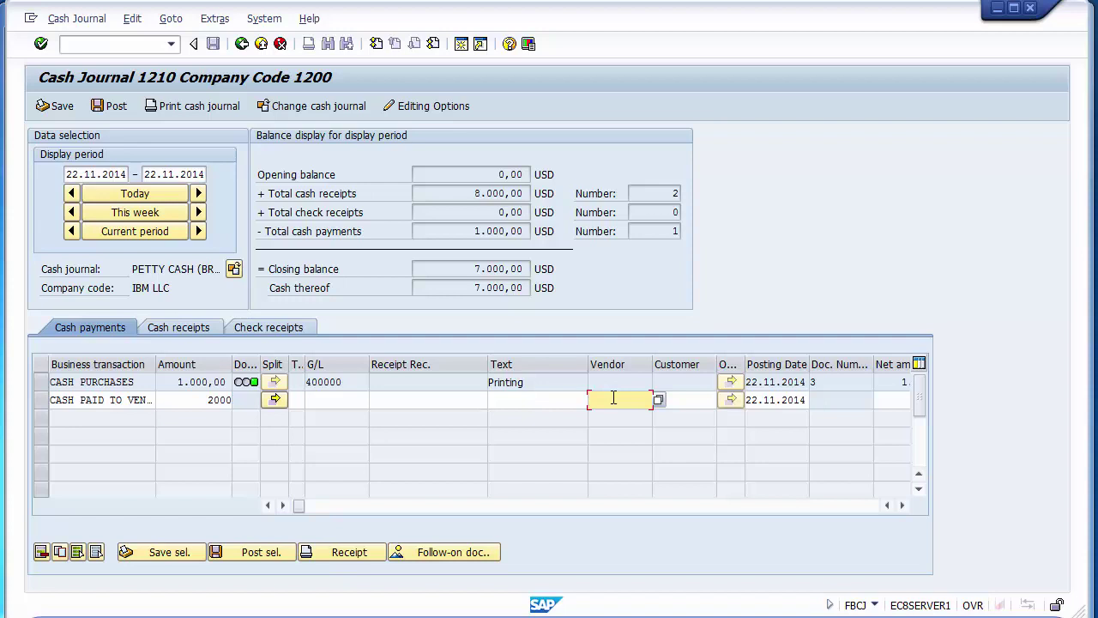
click(658, 400)
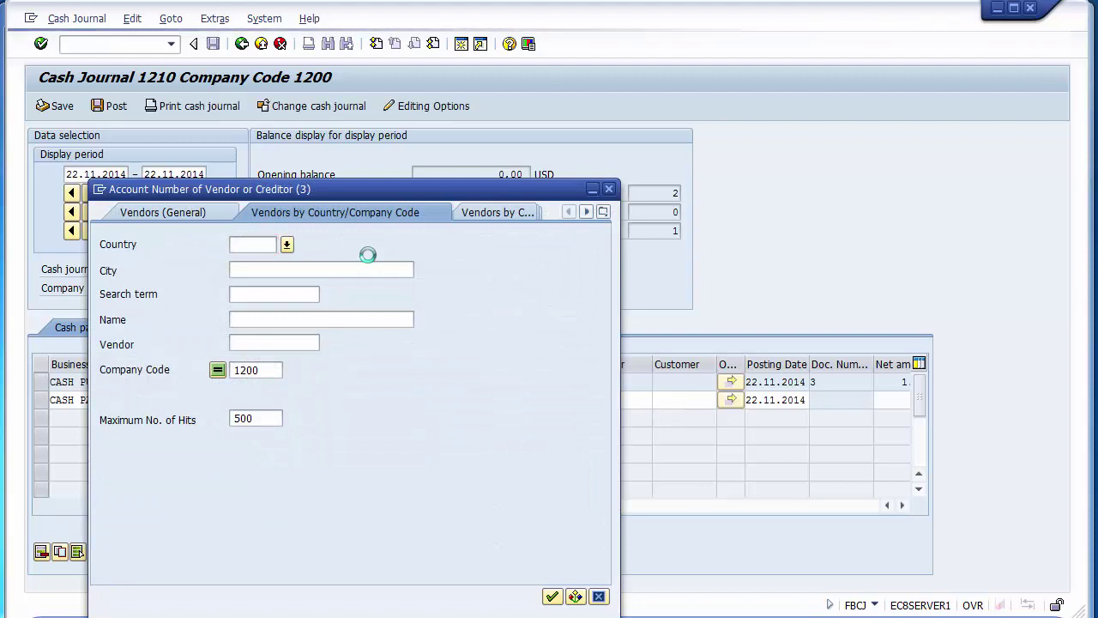
key(Return)
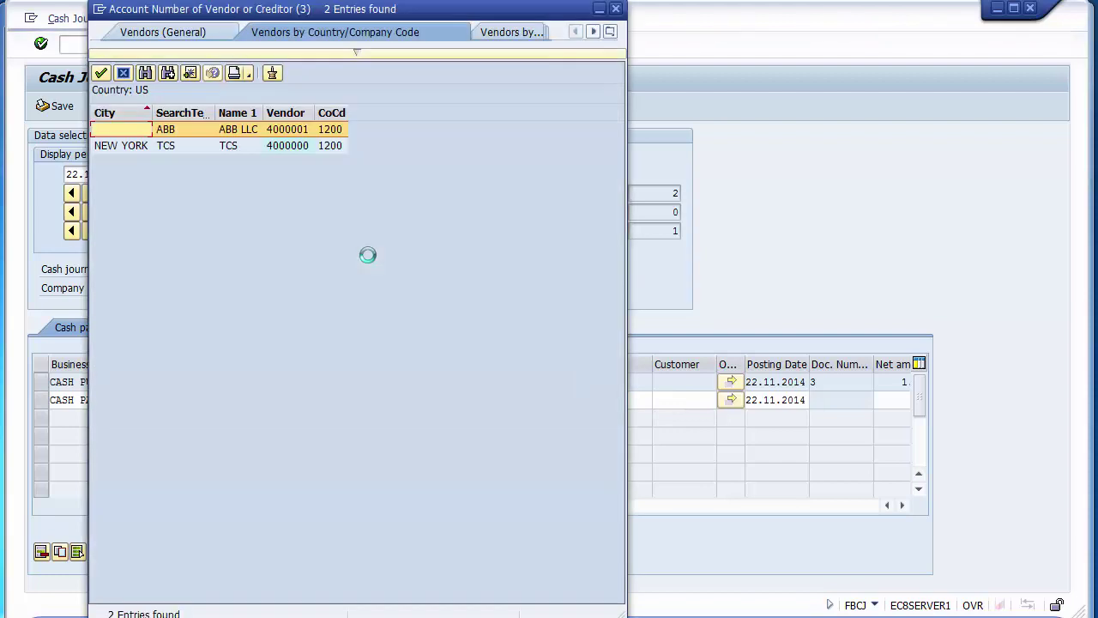
click(282, 130)
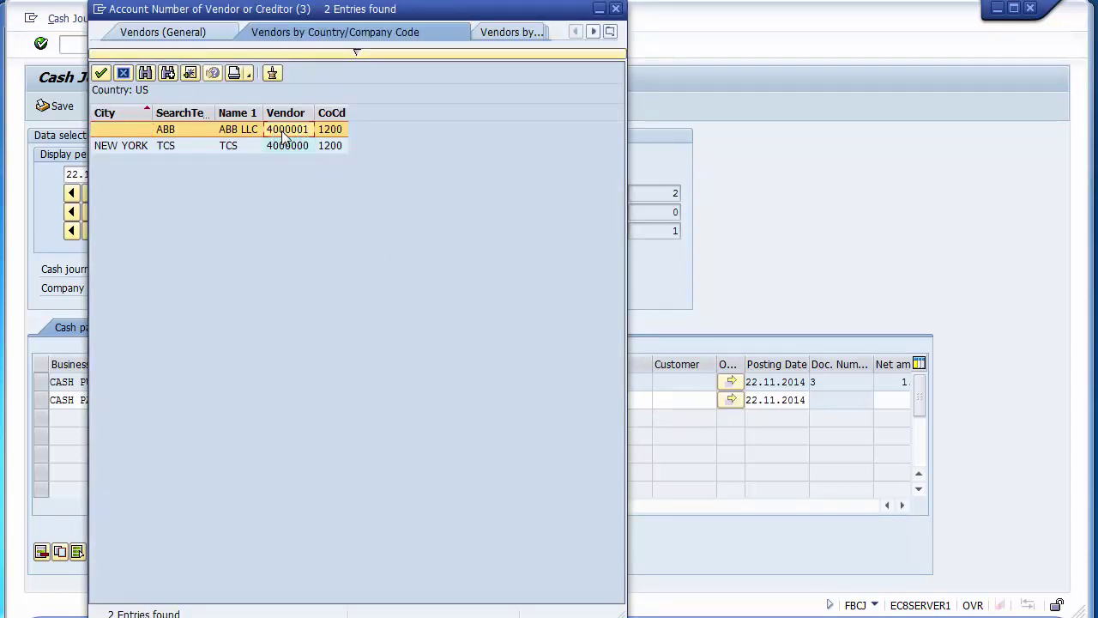
click(281, 130)
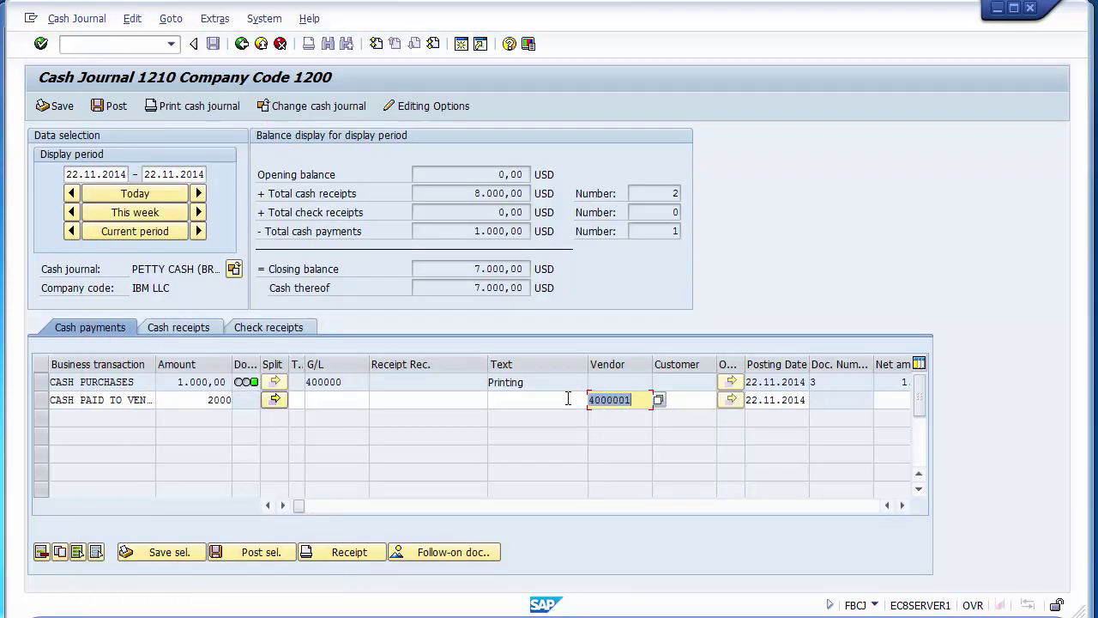
Step: Enter business area 1210 on the vendor payment line
click(634, 400)
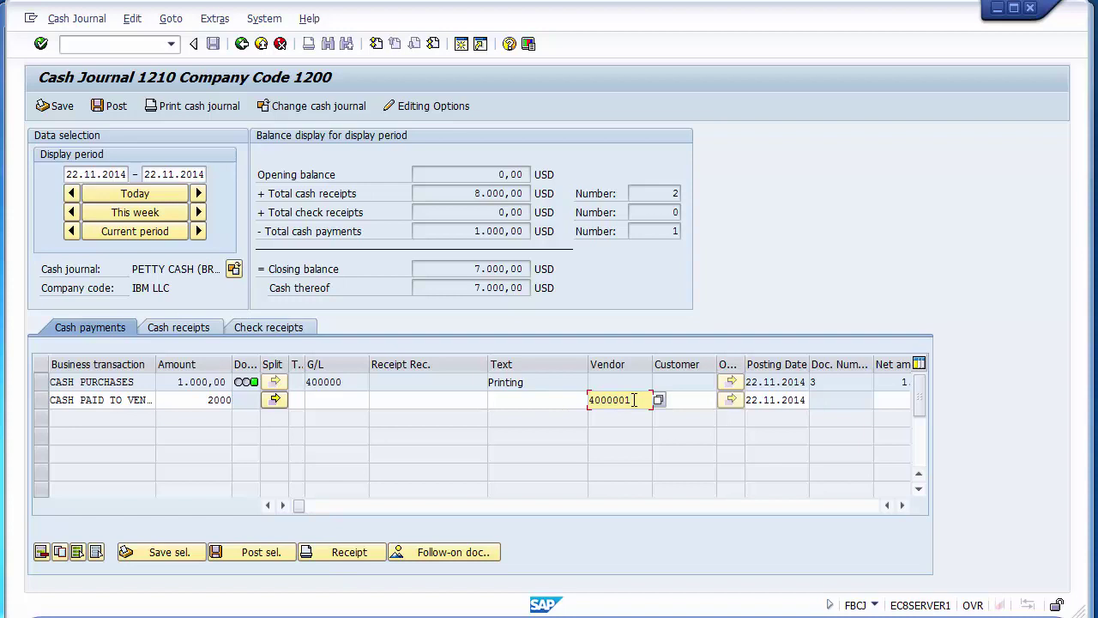
key(Tab)
key(Tab)
key(Tab)
key(Tab)
key(Tab)
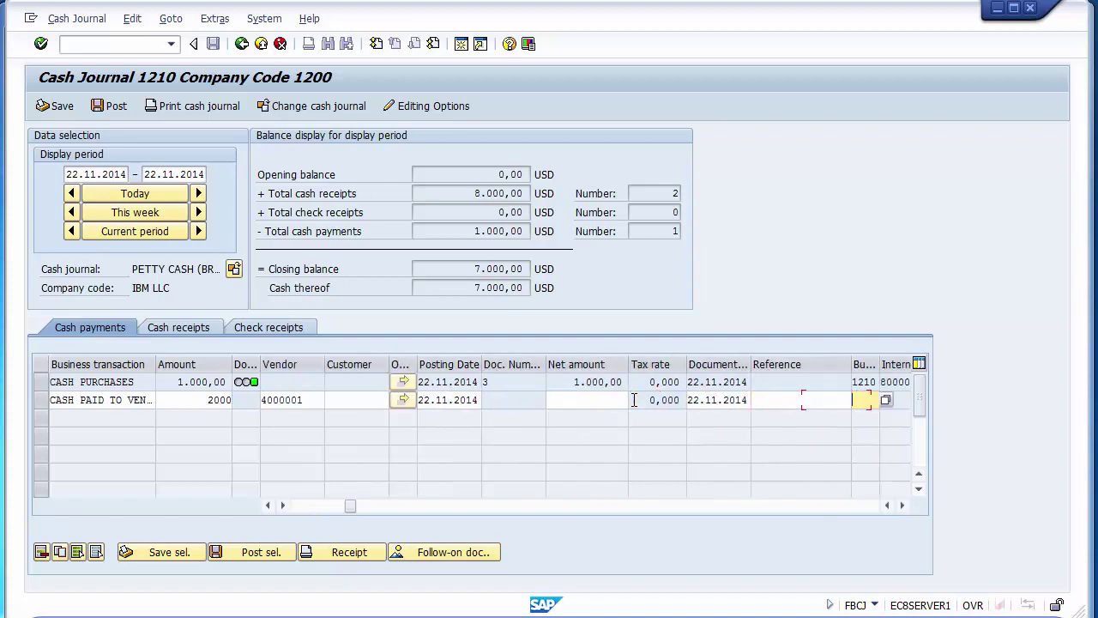
text(1220)
key(BackSpace)
key(BackSpace)
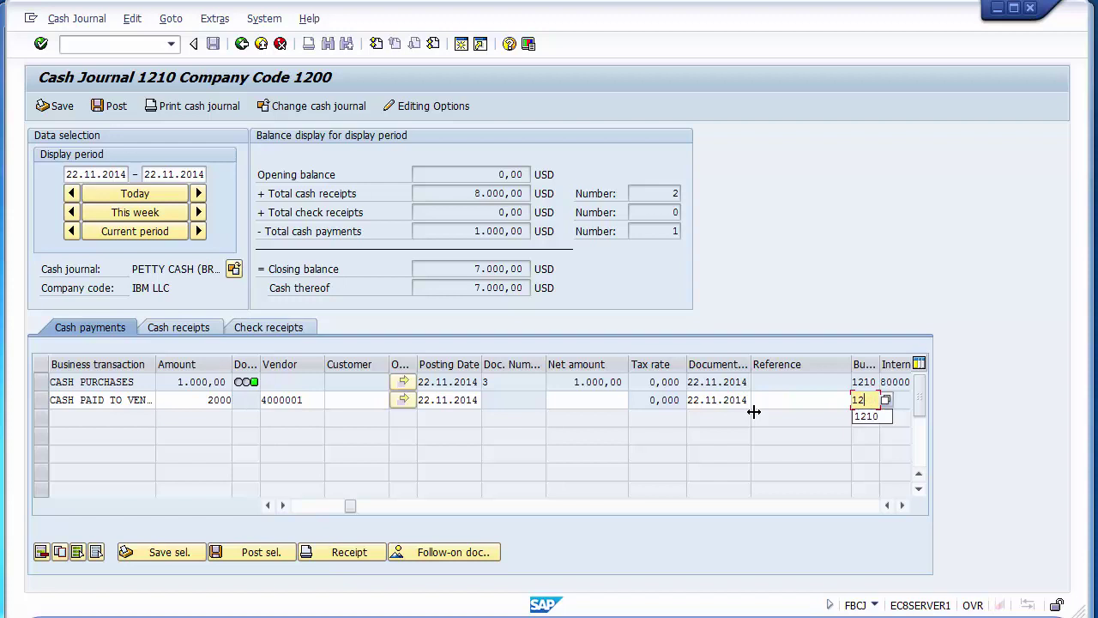
text(10)
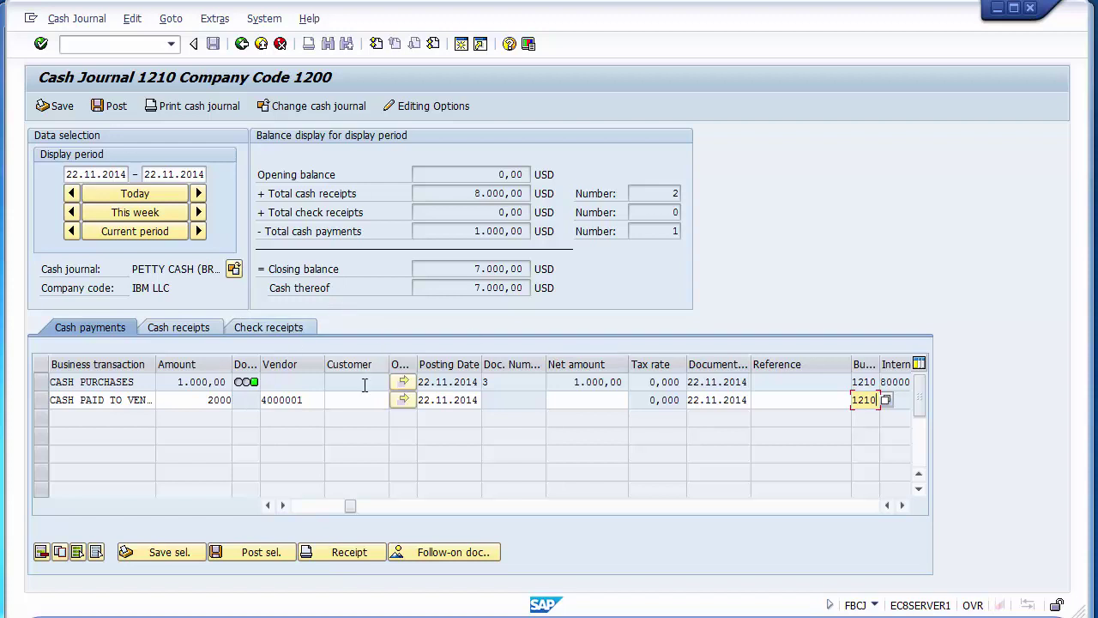
Step: Check the CASH PAID TO VENDOR line, confirm recipient ABB LLC, and select its row
click(294, 507)
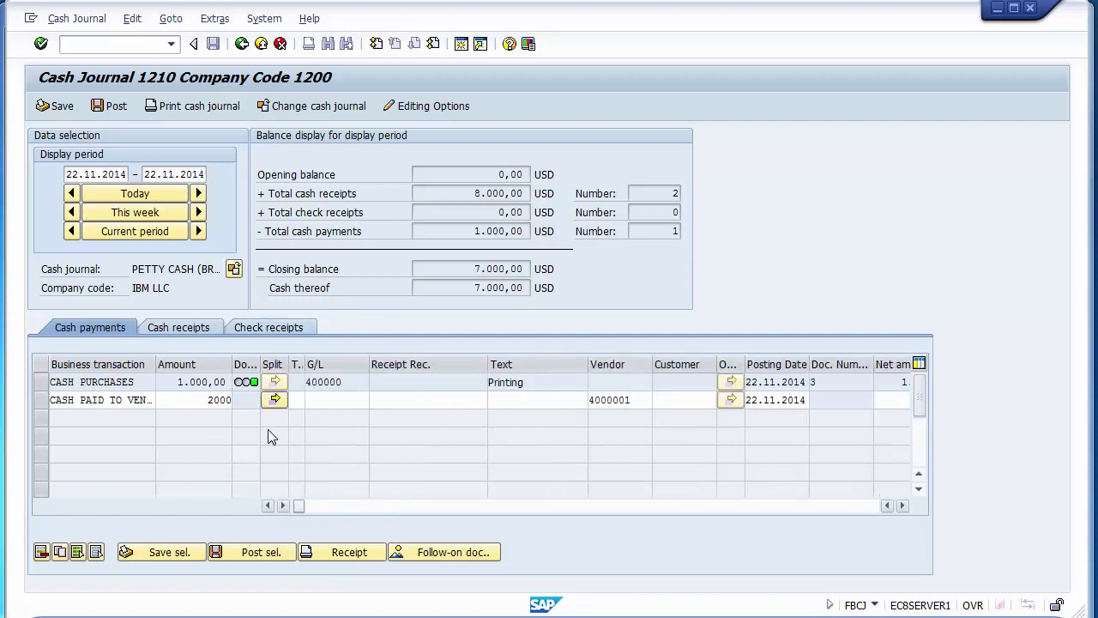
click(246, 400)
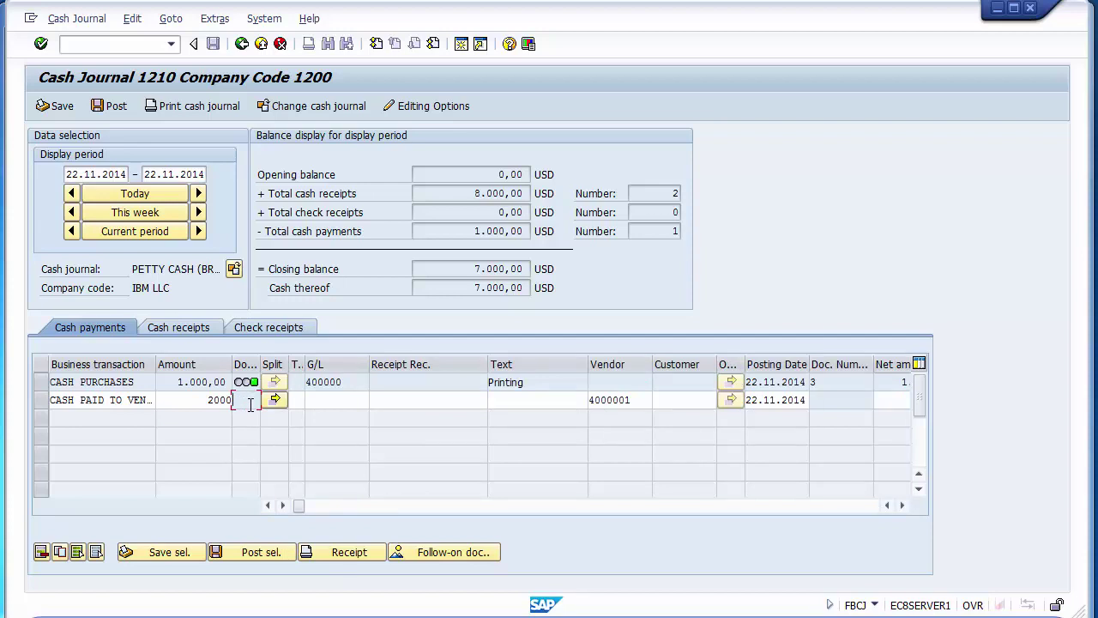
key(Return)
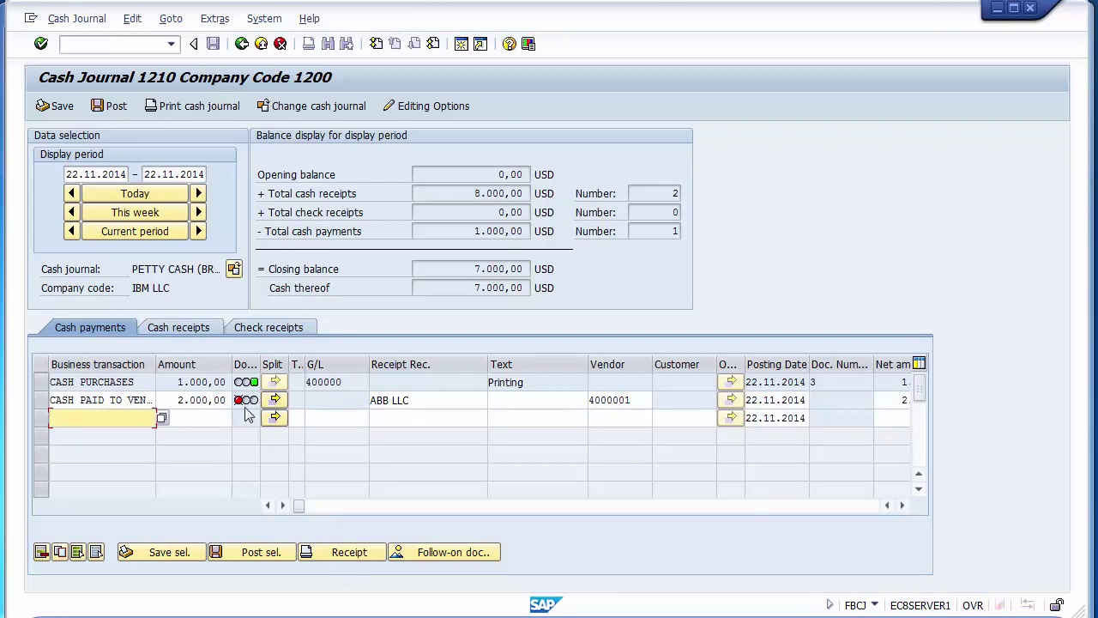
drag(635, 402, 604, 398)
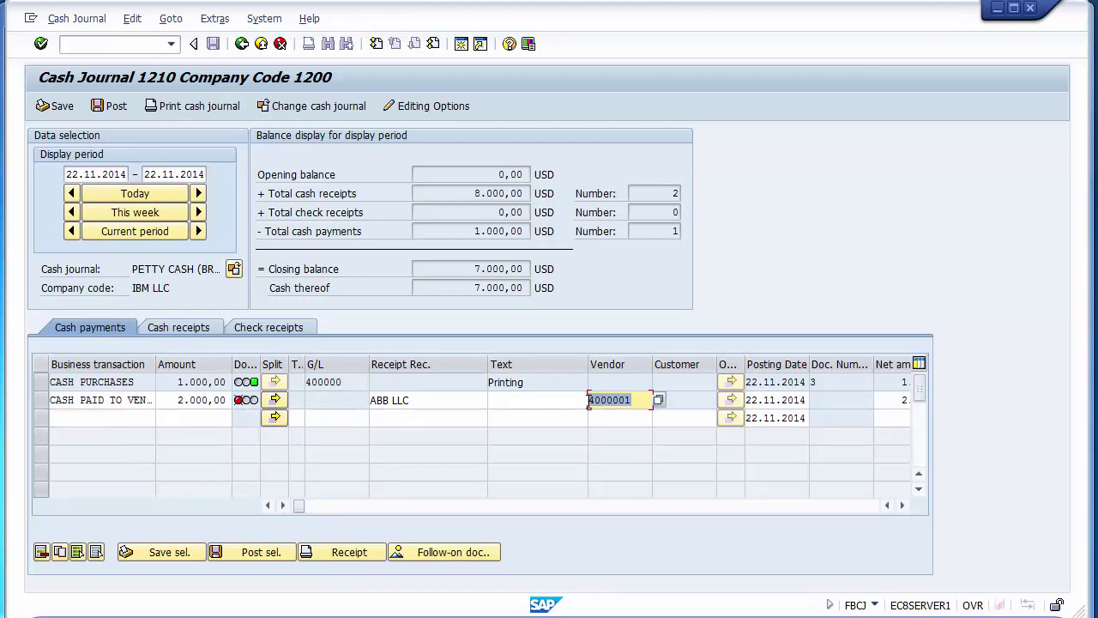
drag(427, 397, 373, 395)
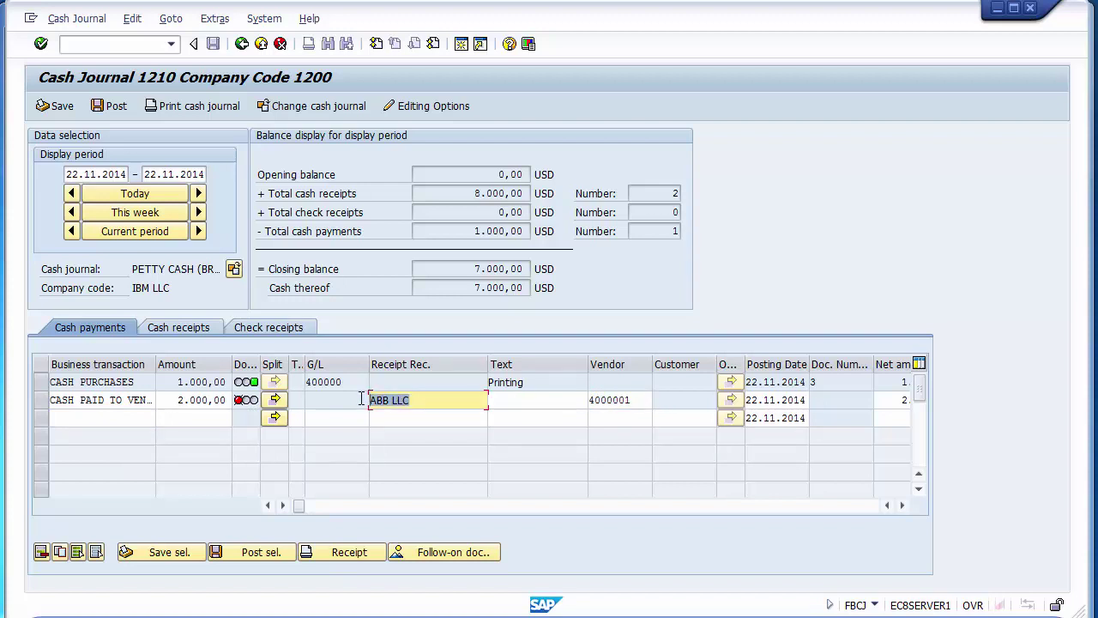
click(41, 400)
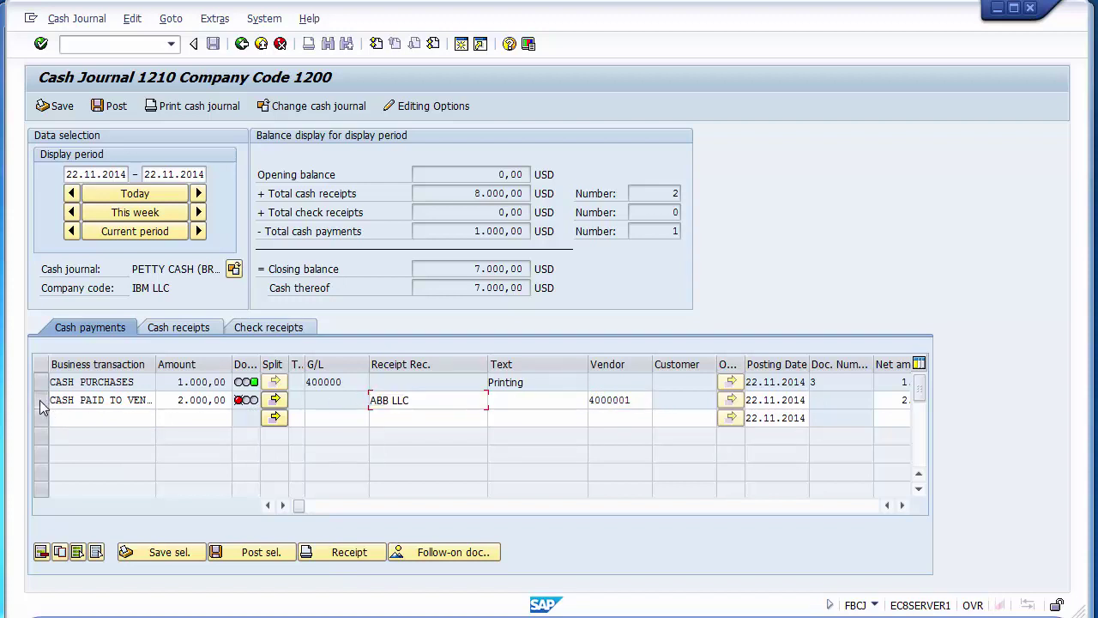
click(111, 109)
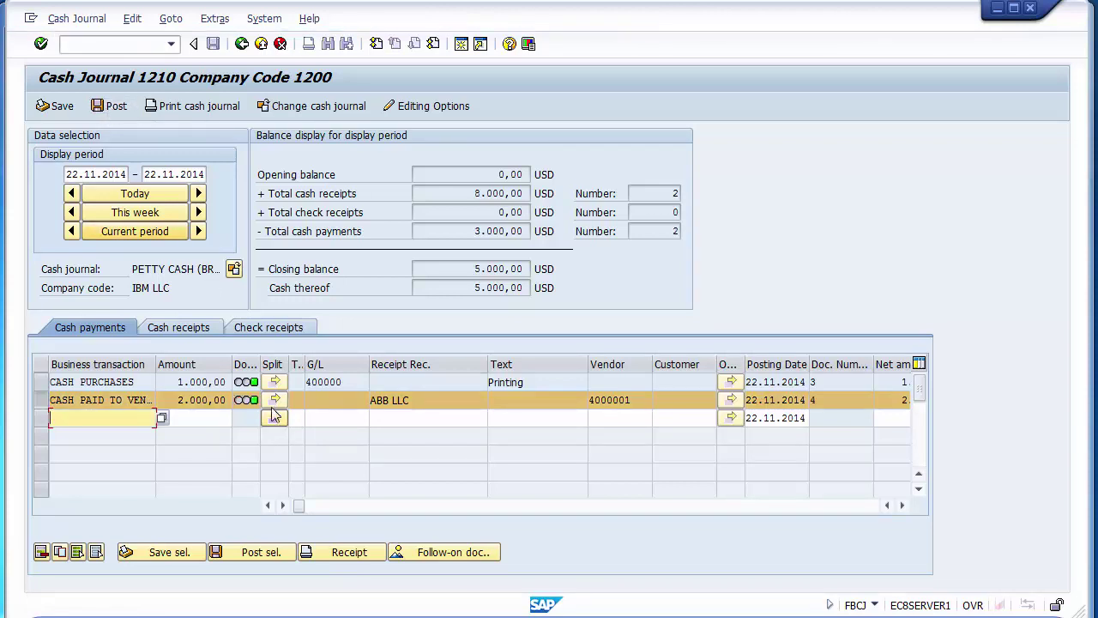
mouse_move(252, 407)
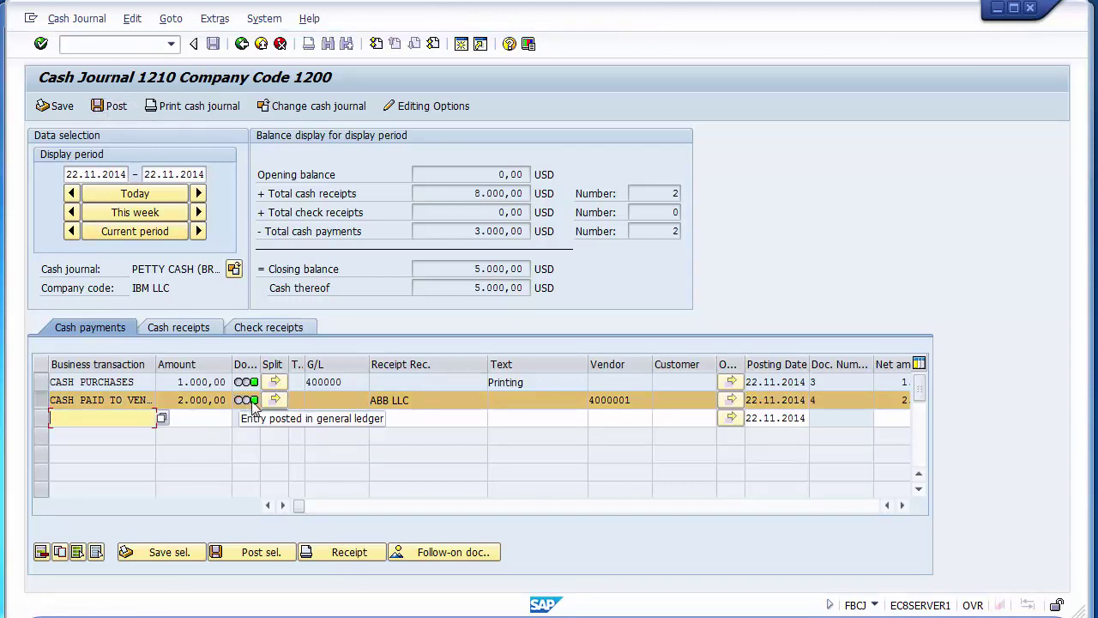
drag(472, 230, 529, 231)
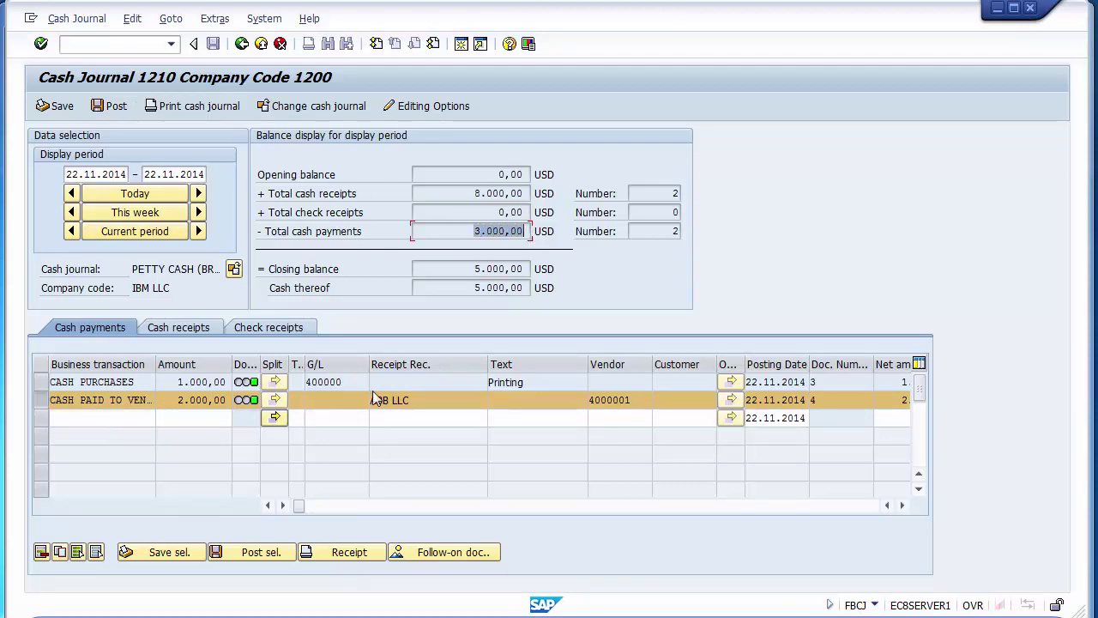
click(221, 383)
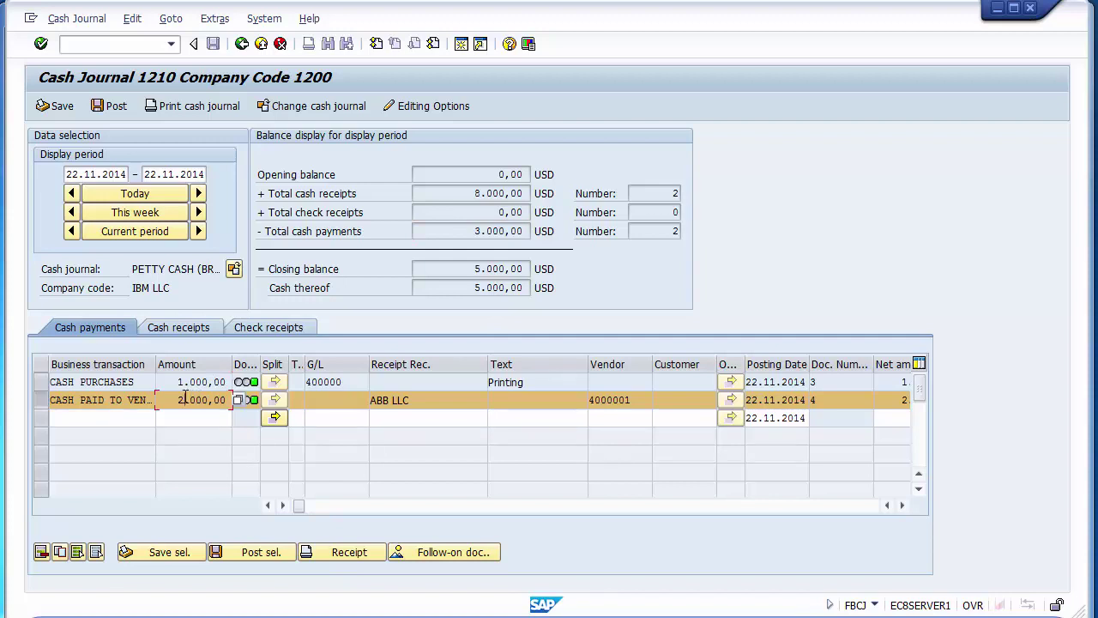
click(41, 400)
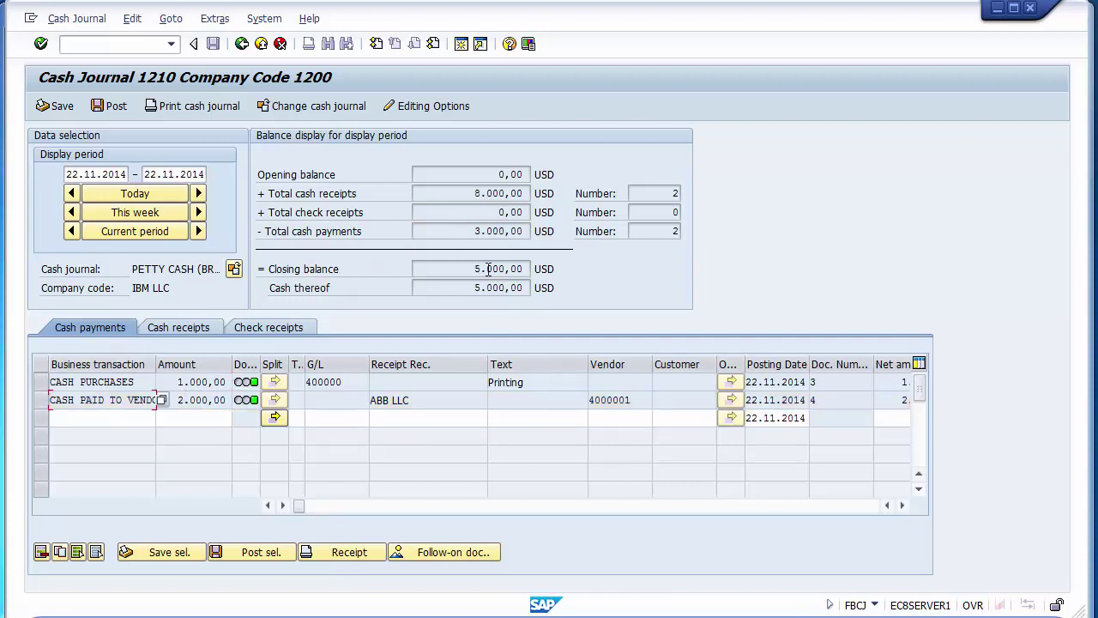
drag(475, 269, 531, 270)
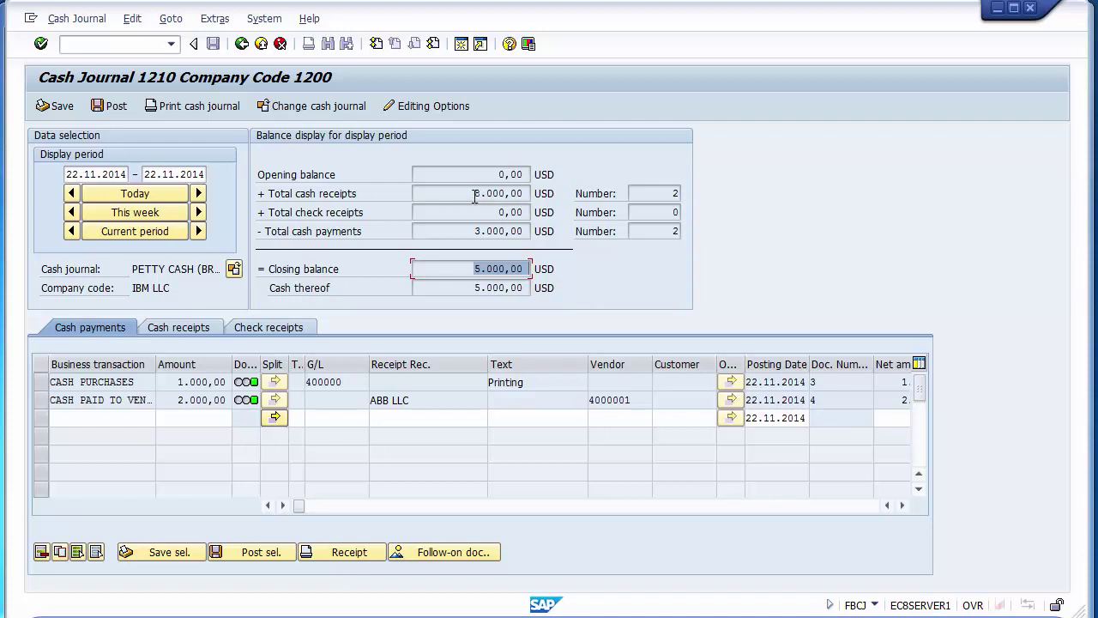
drag(474, 193, 518, 195)
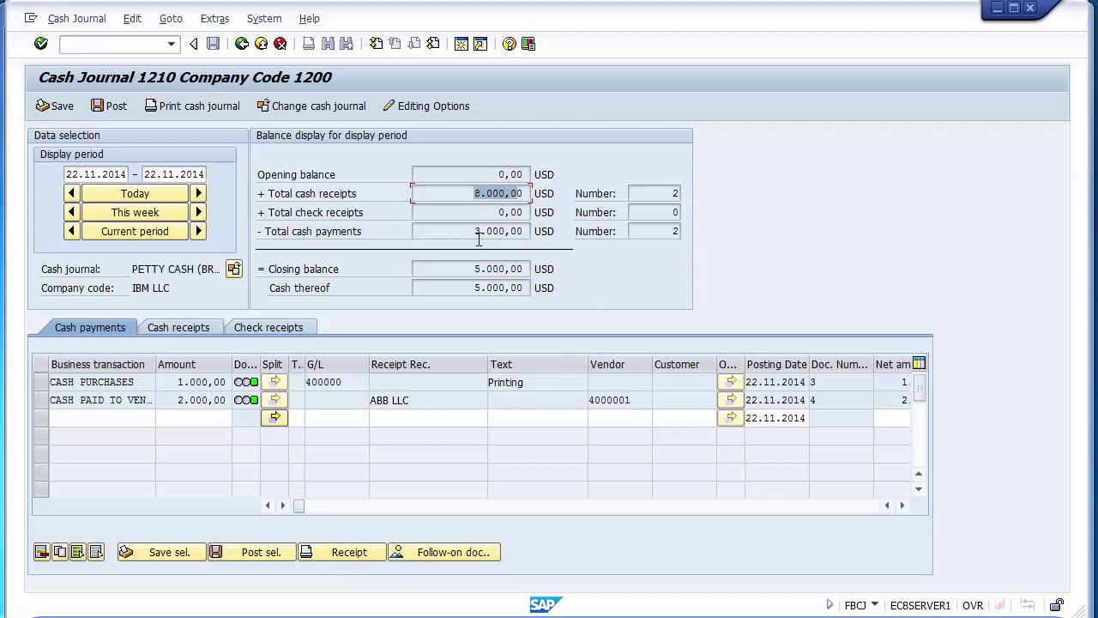
drag(474, 230, 519, 232)
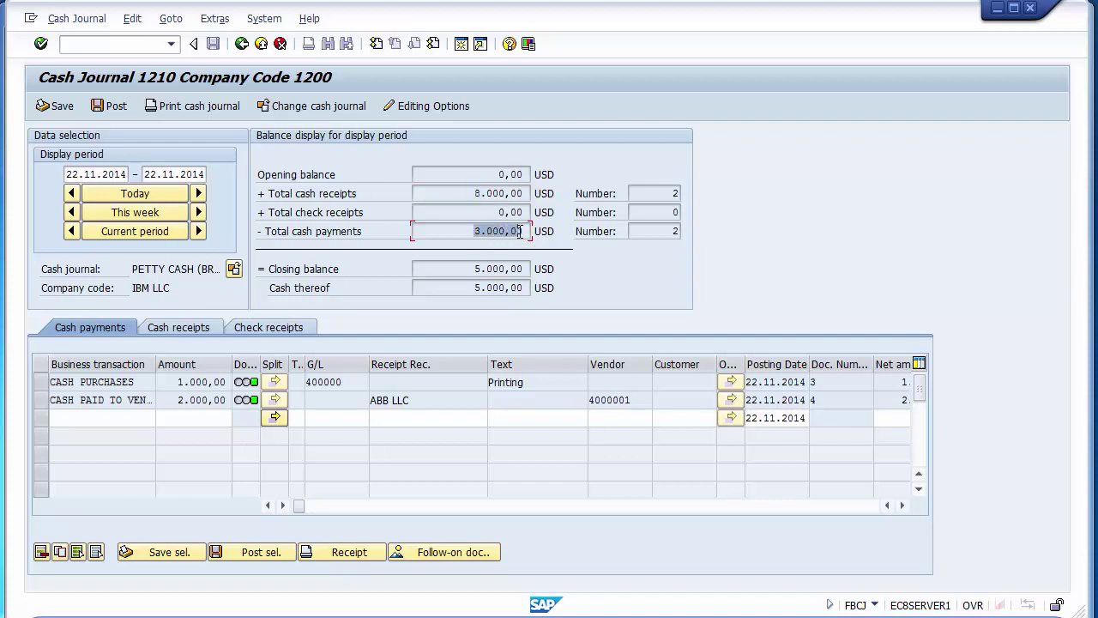
click(483, 268)
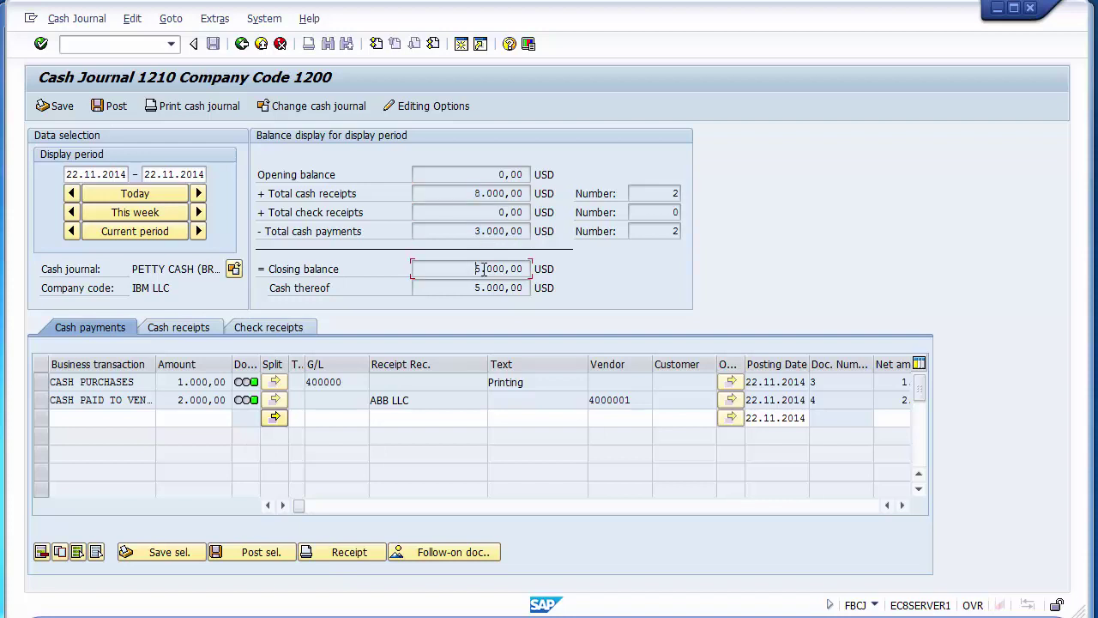
drag(483, 269, 507, 268)
drag(507, 268, 509, 269)
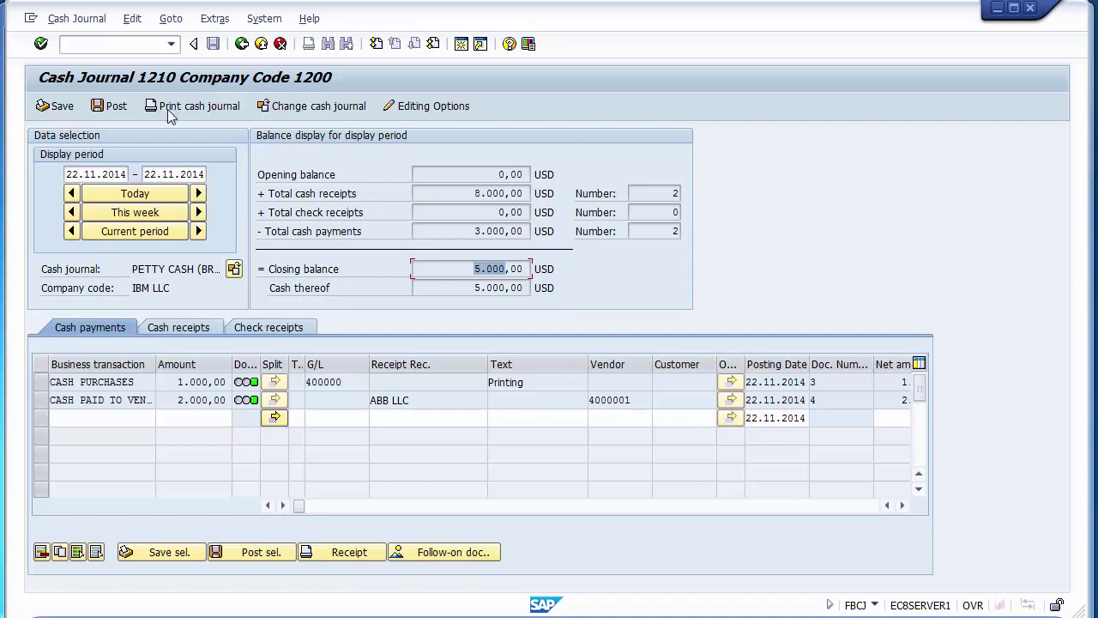
Step: Limit cash journal 1210 to 23.11.2014, showing a 5.000,00 opening balance, then bring up the journal choice
click(74, 174)
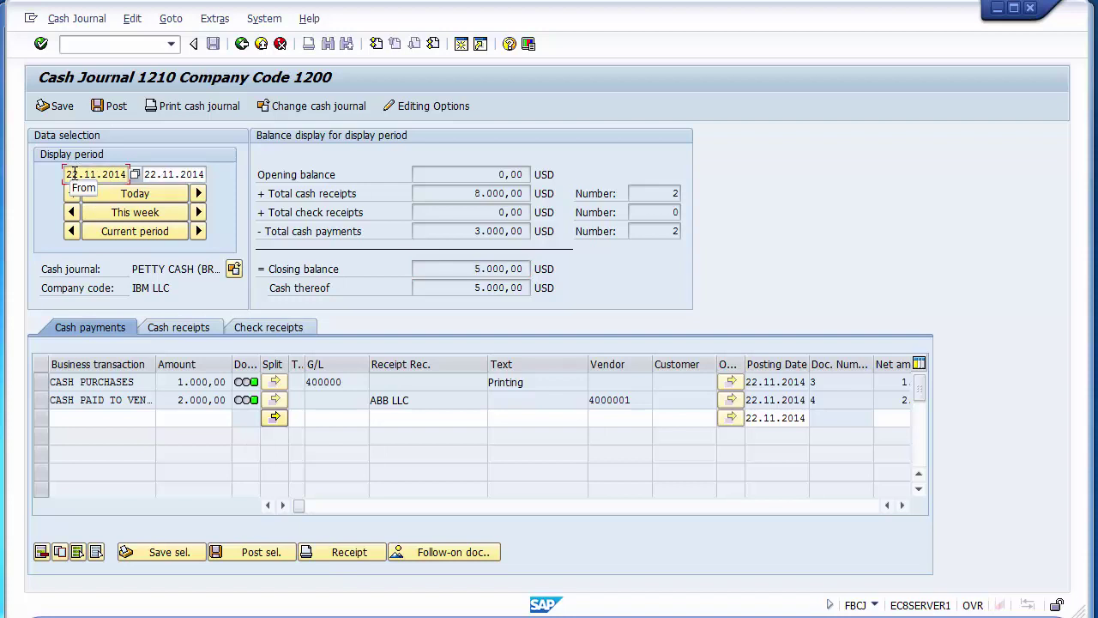
text(3)
click(151, 174)
text(3)
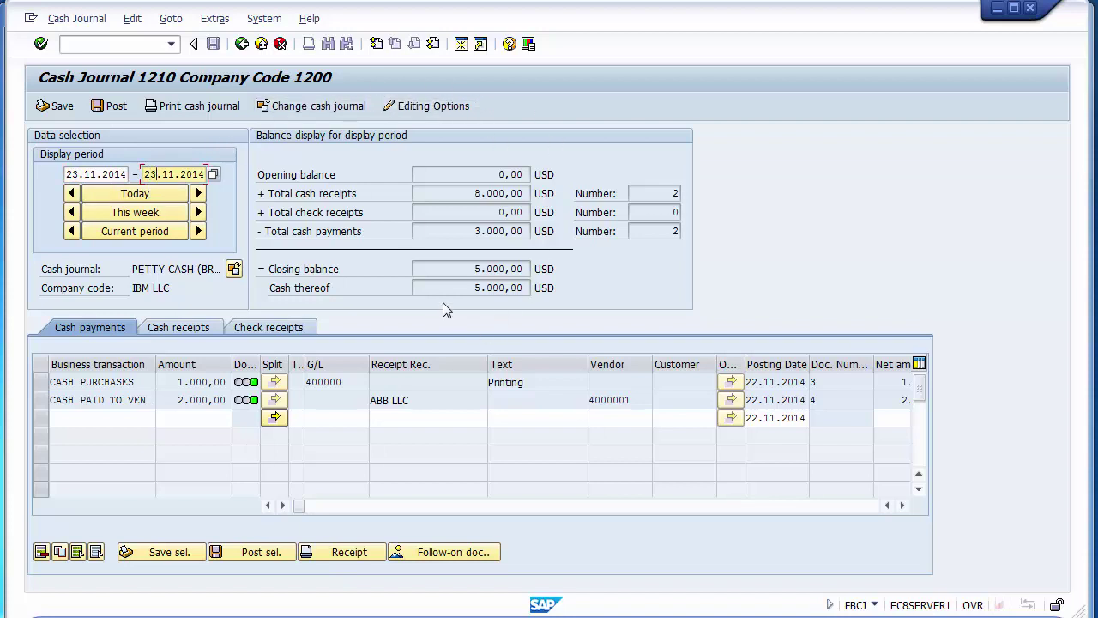
drag(473, 269, 527, 269)
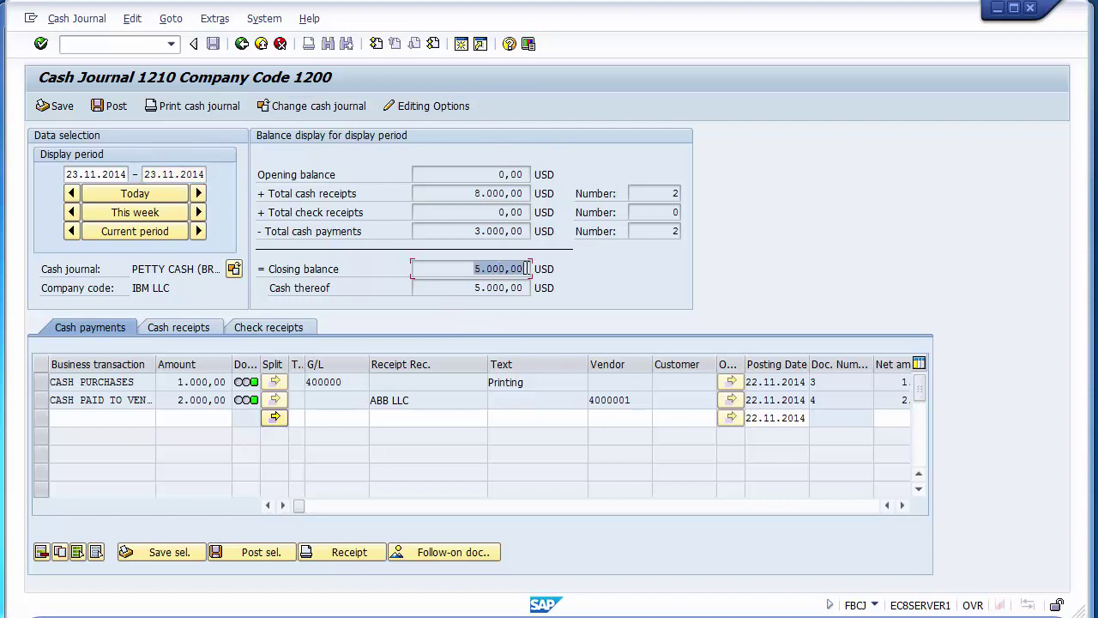
click(486, 171)
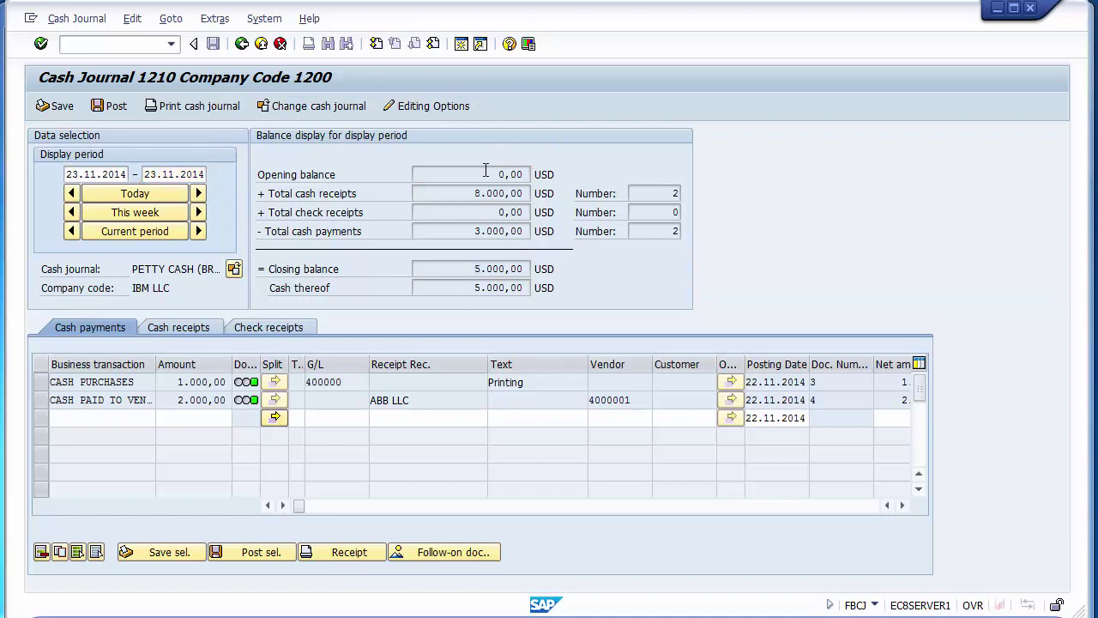
key(Return)
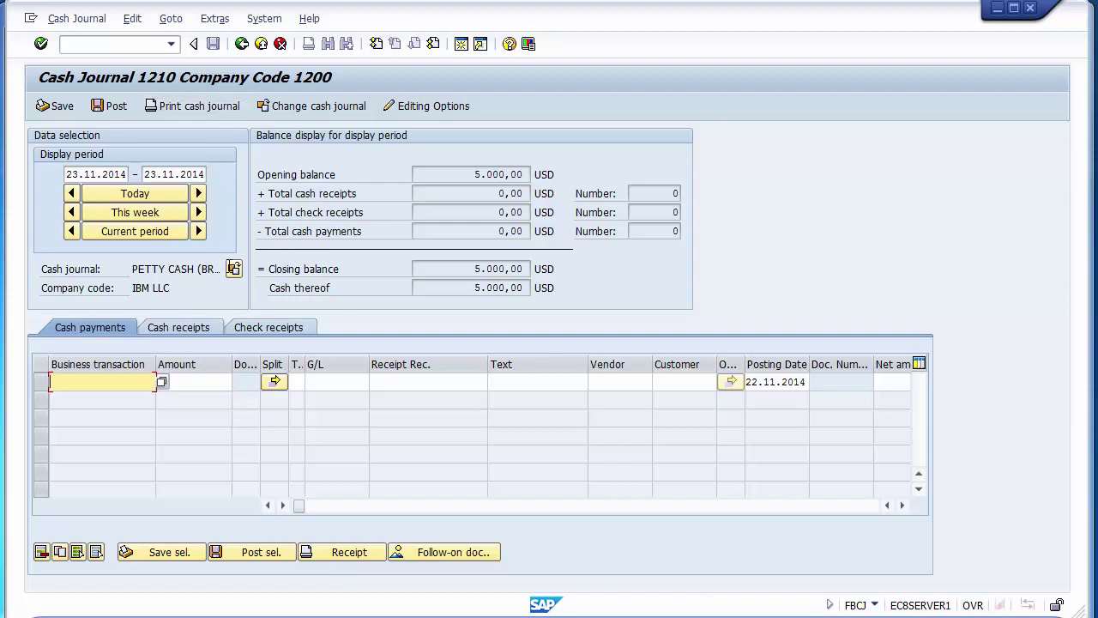
click(234, 270)
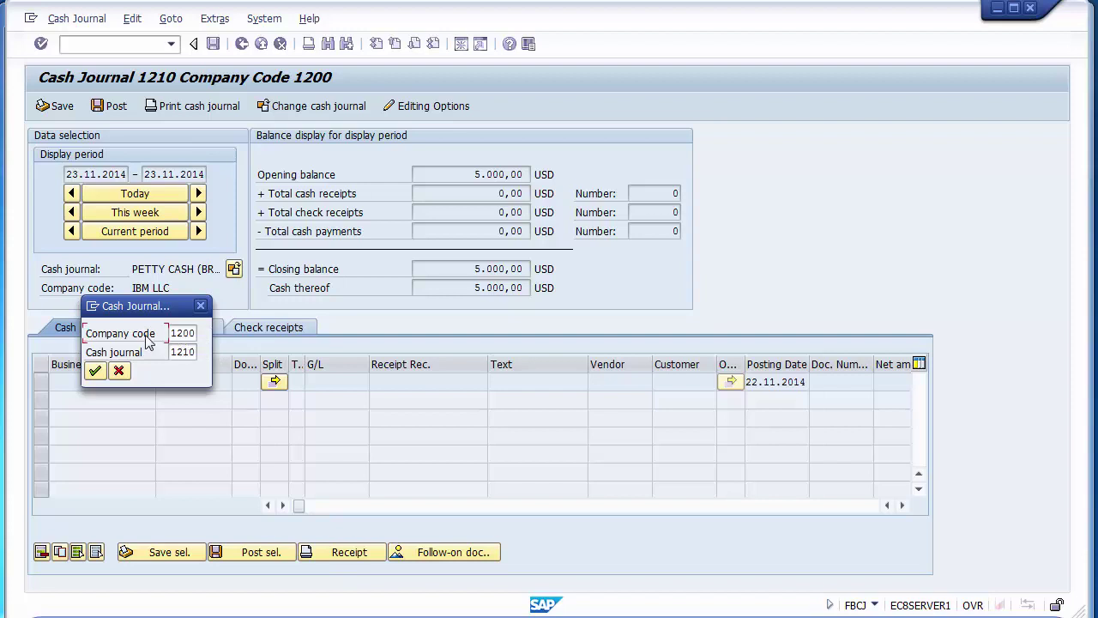
Step: Switch to cash journal 1220 in company code 1200
click(176, 336)
click(142, 355)
click(186, 355)
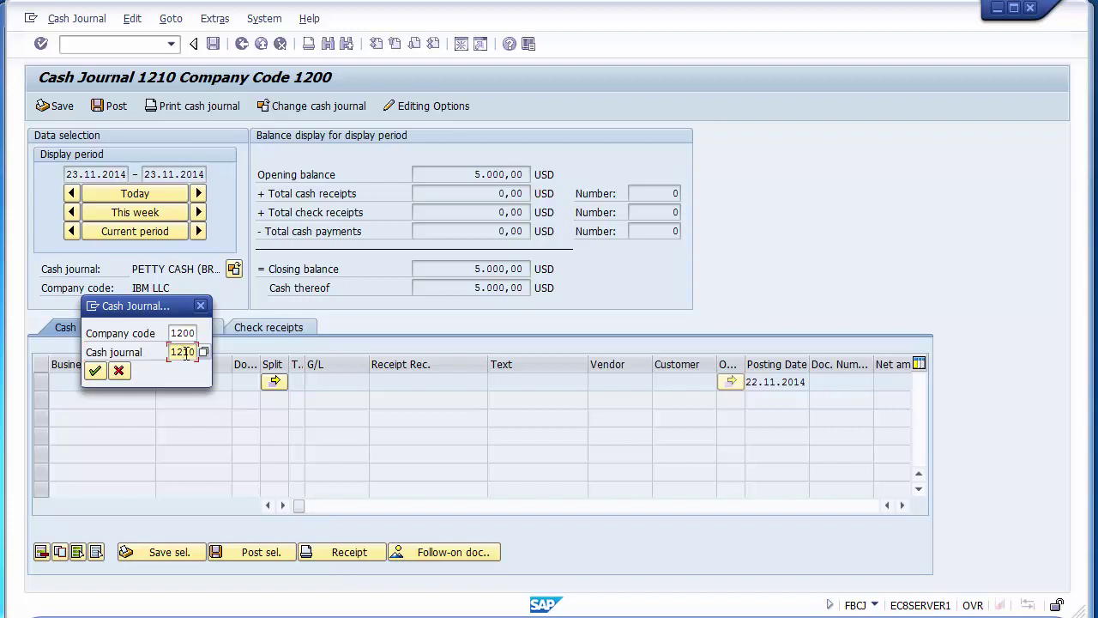
text(2)
click(96, 371)
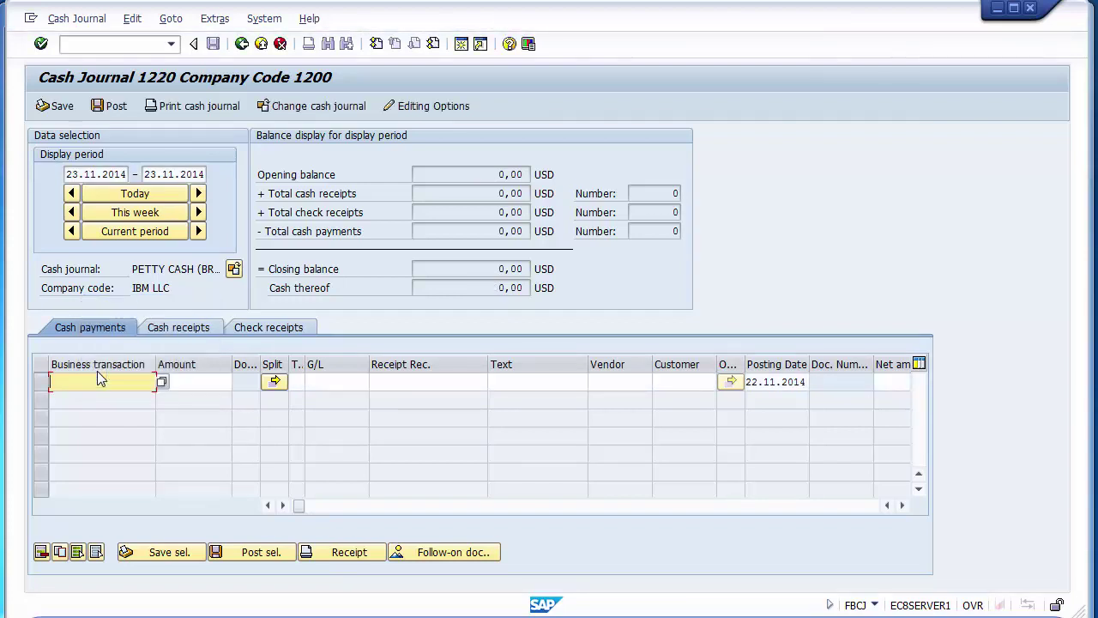
Step: Set the display period to 20.11.2014–20.11.2014, showing all balances at 0,00
click(72, 174)
text(2)
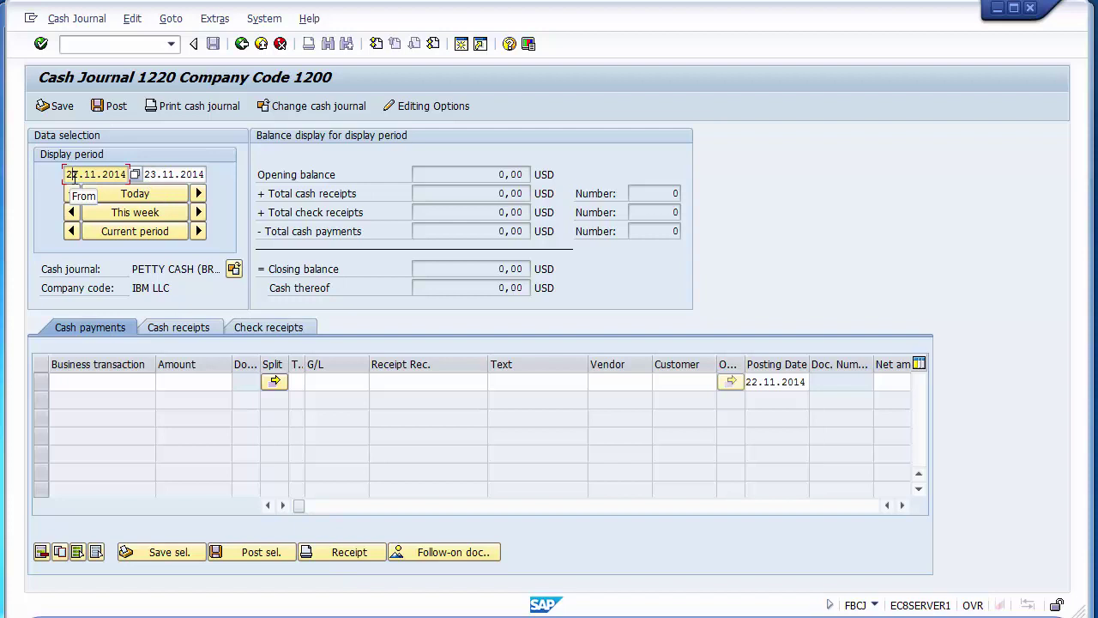
text(0)
click(148, 174)
text(0)
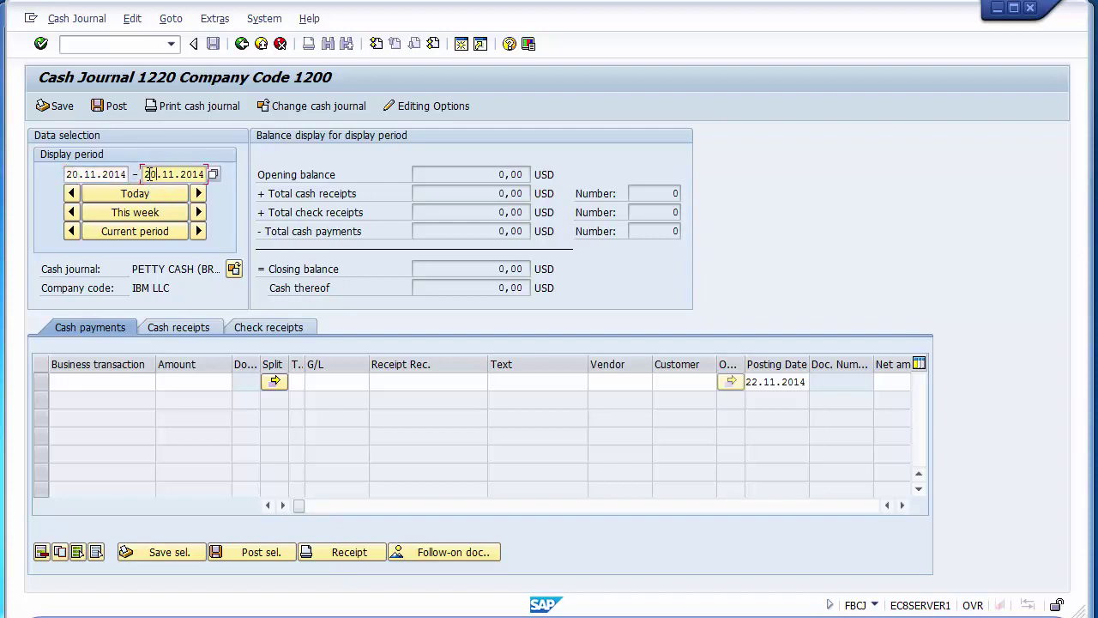
click(351, 175)
key(Return)
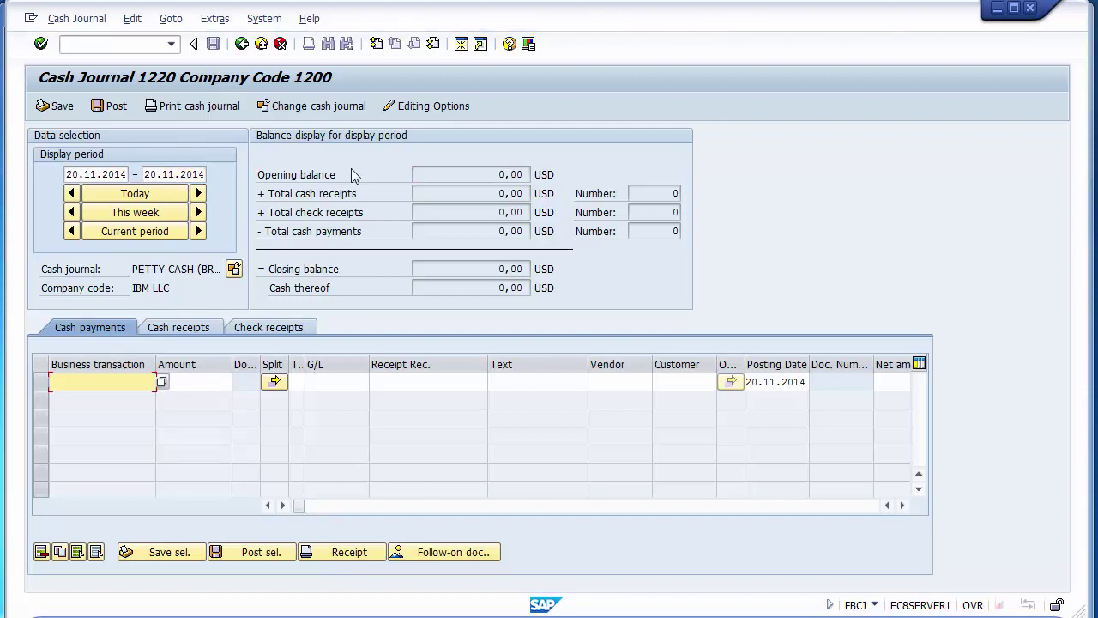
click(235, 271)
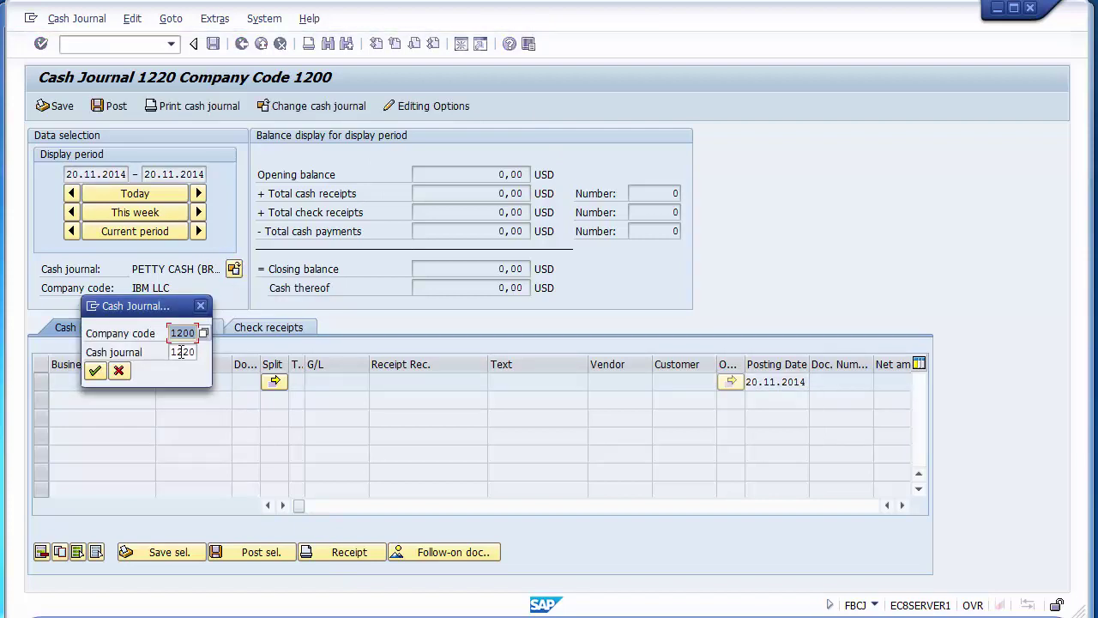
key(Tab)
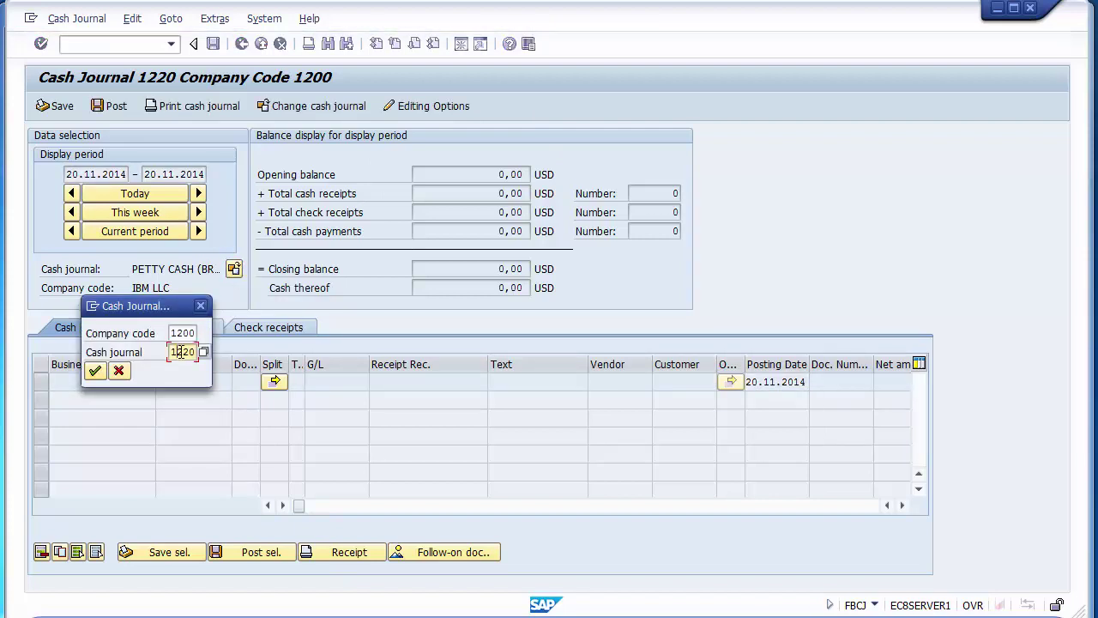
Step: Switch back to cash journal 1210
click(201, 306)
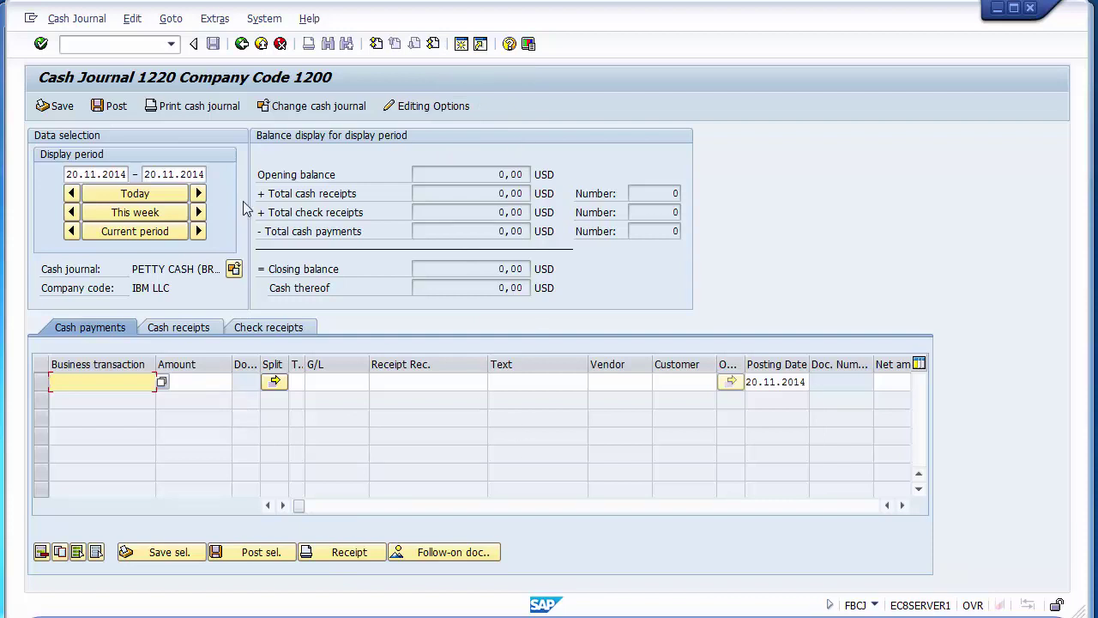
click(238, 273)
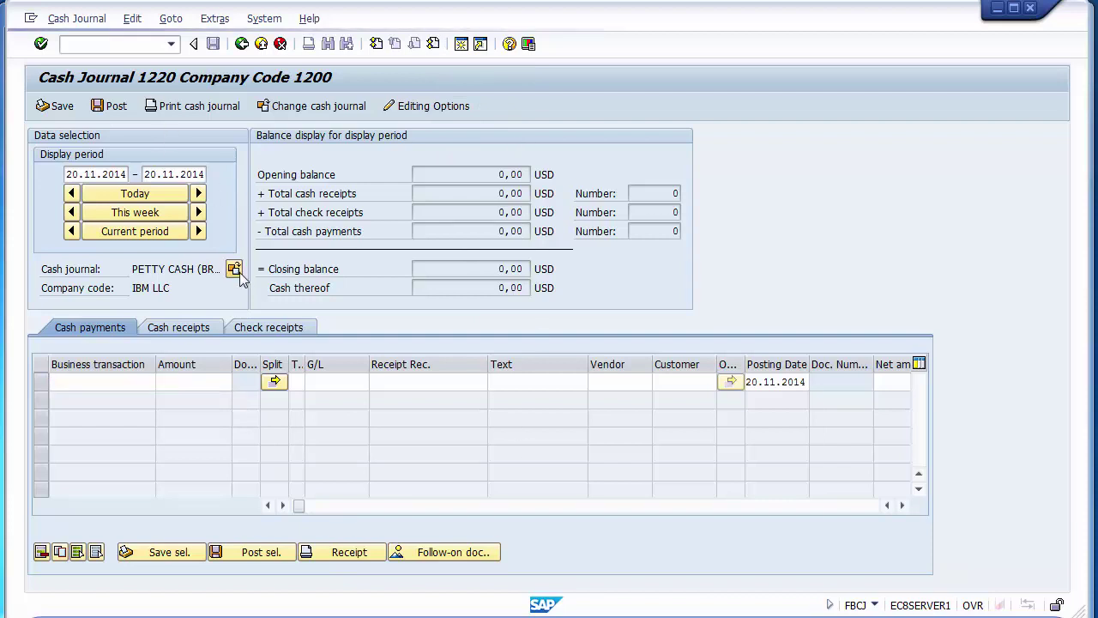
click(183, 353)
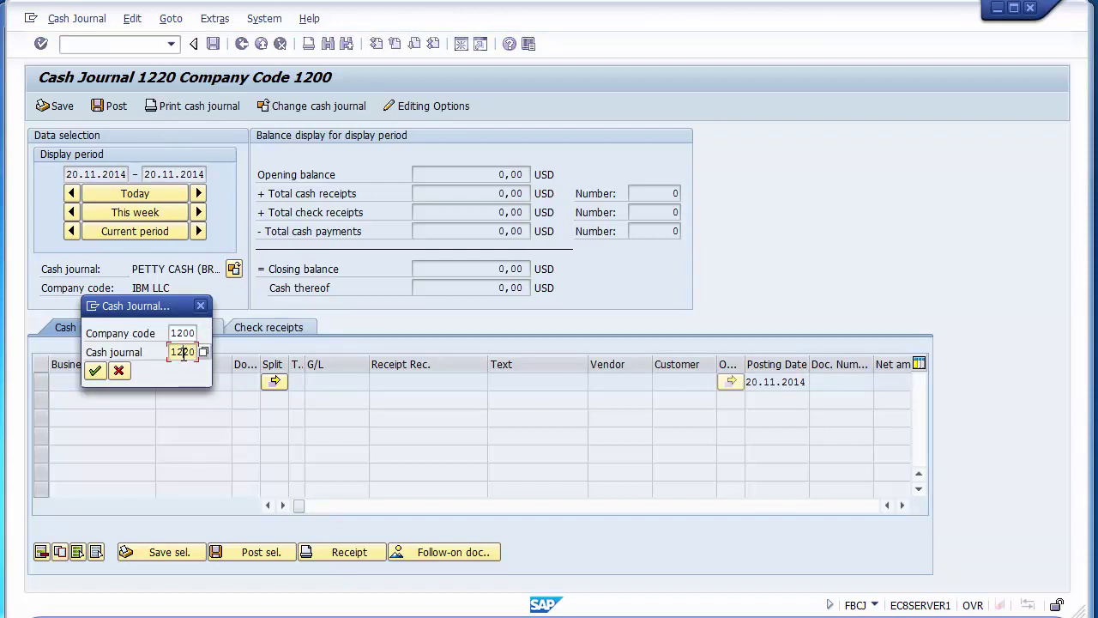
text(1)
click(95, 371)
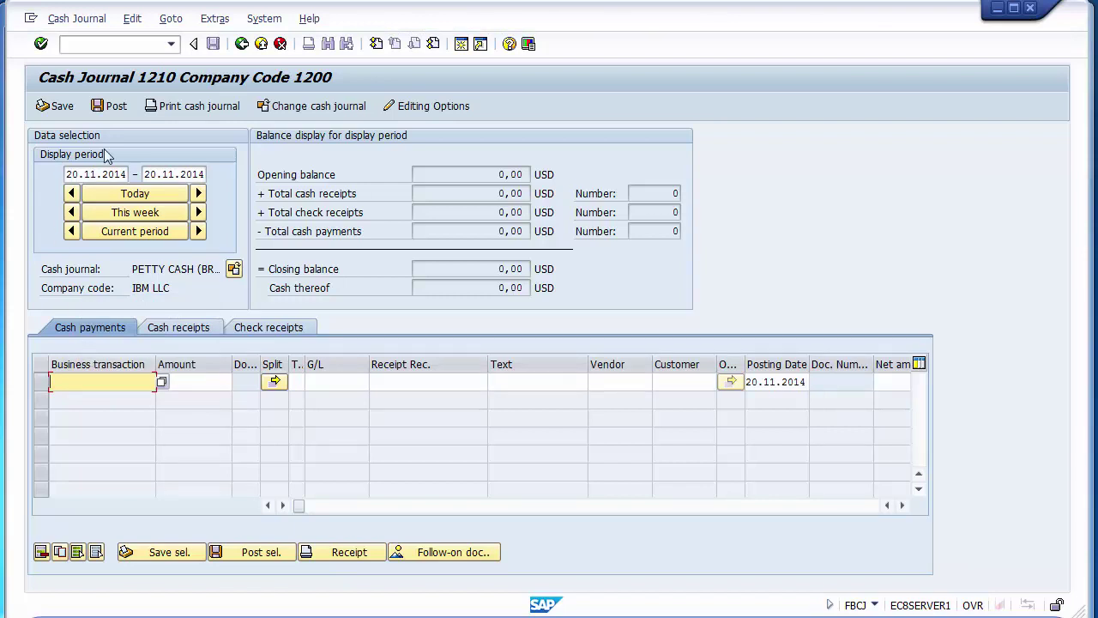
Step: Extend the display period's end date to 24.11.2014
click(75, 174)
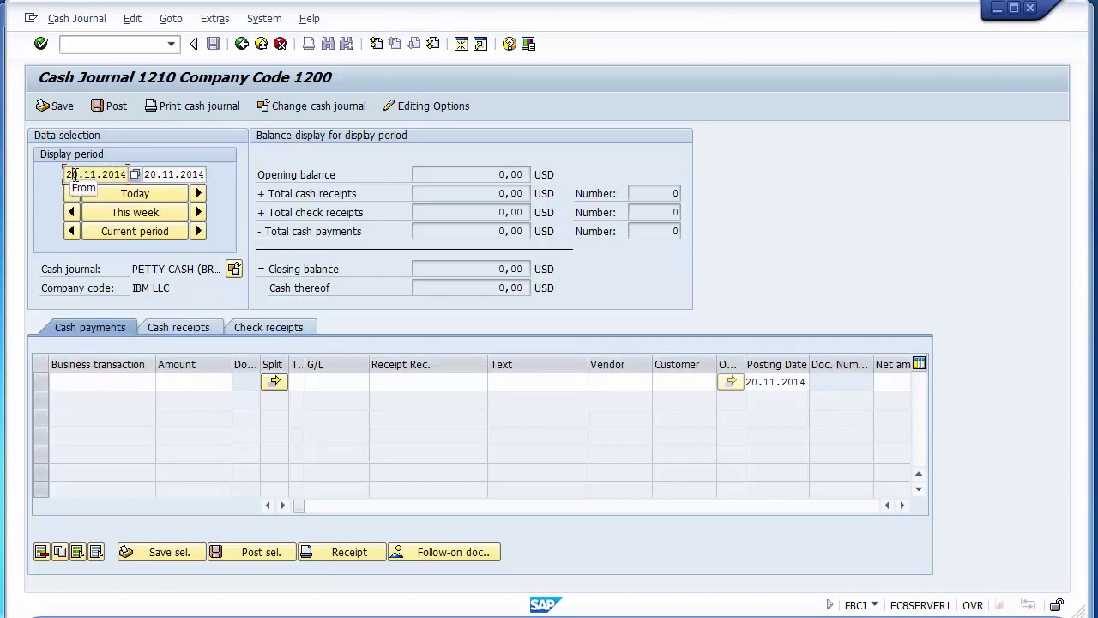
click(151, 174)
text(2)
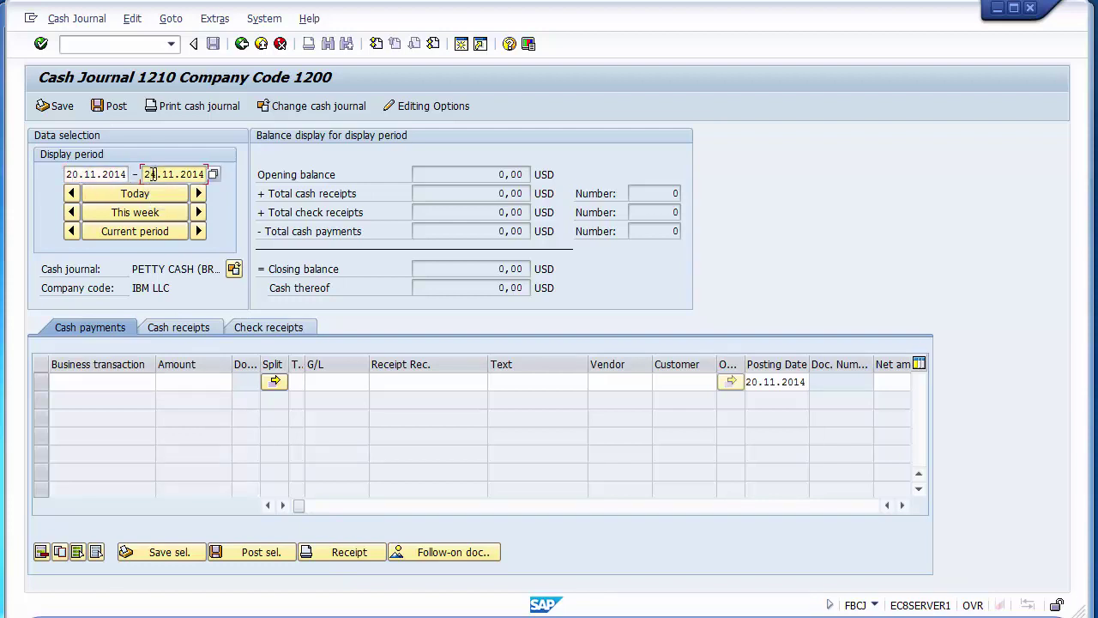
key(Return)
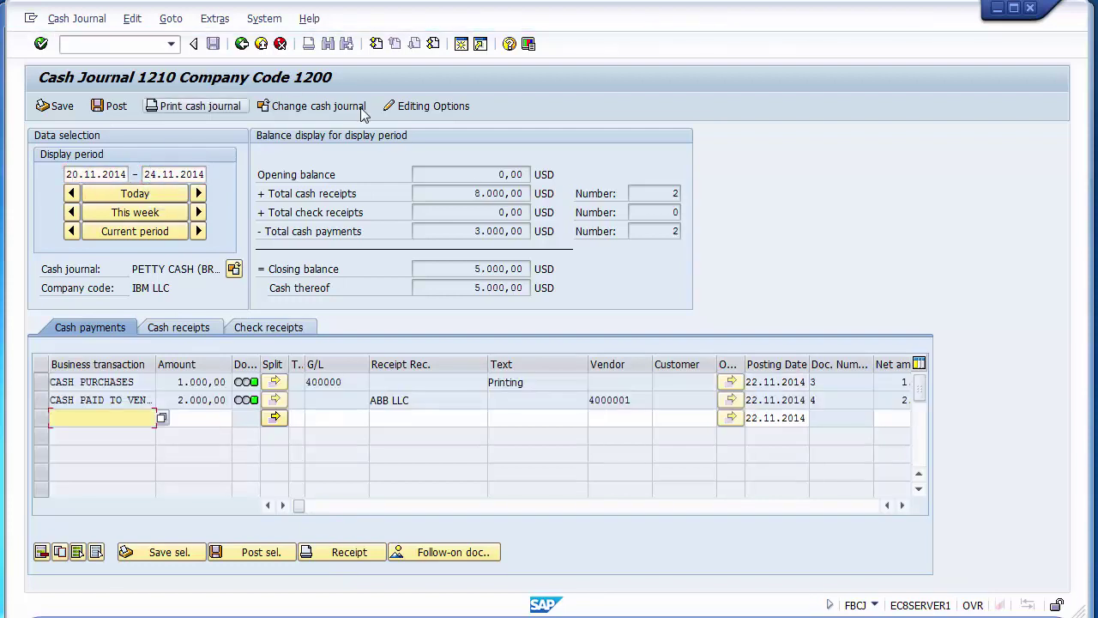
Step: Review the receipts and payments, then select the 1.000,00 CASH PURCHASES payment row
click(109, 381)
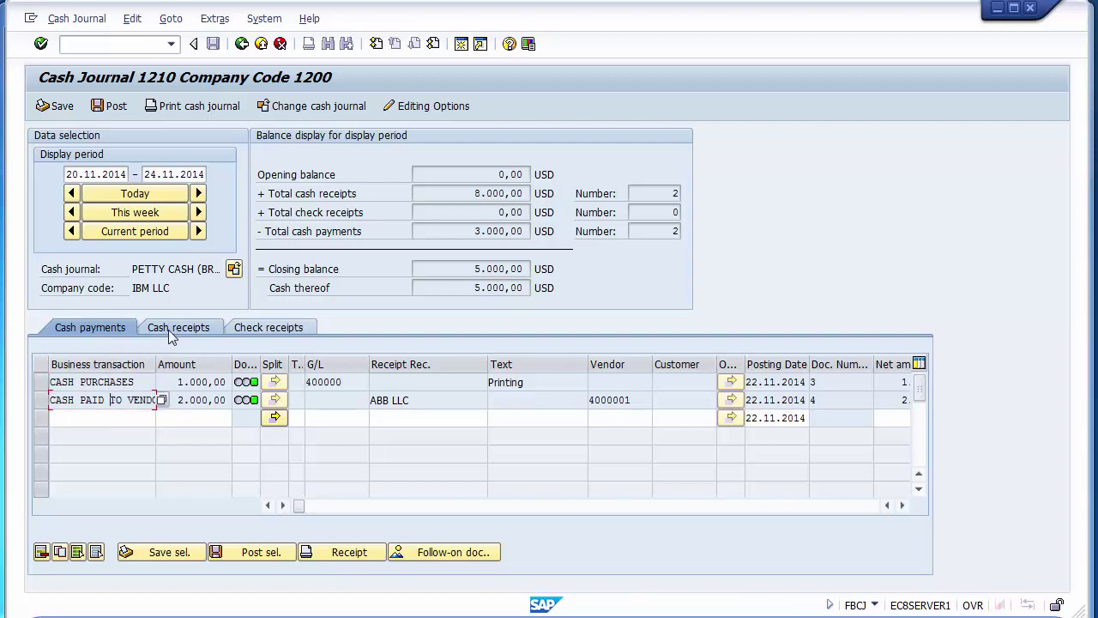
click(176, 328)
click(102, 382)
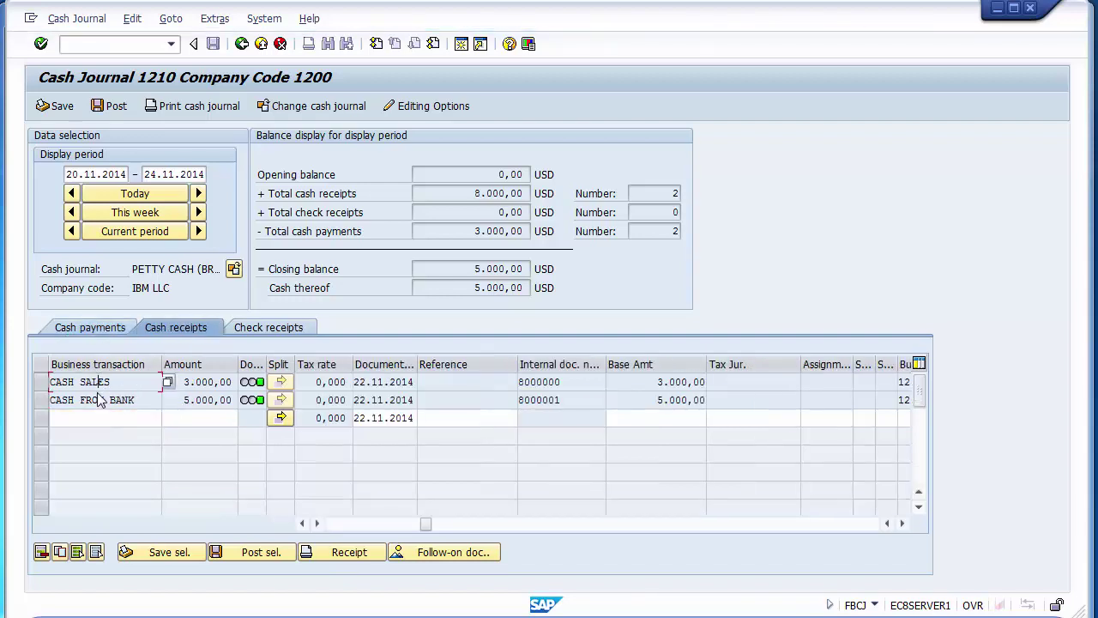
click(99, 400)
click(86, 326)
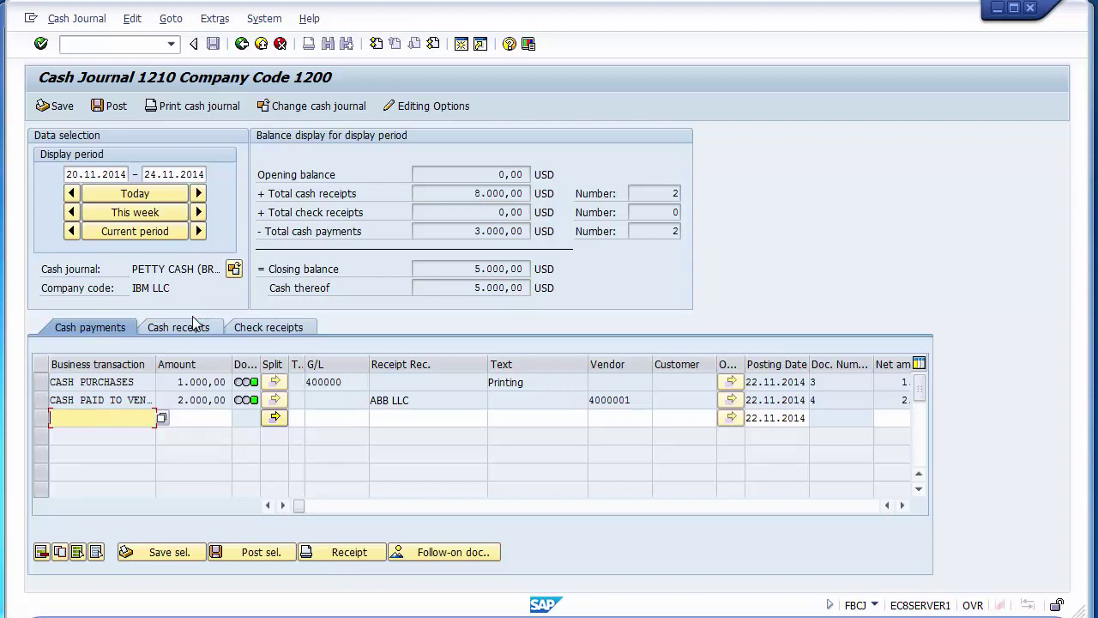
click(41, 384)
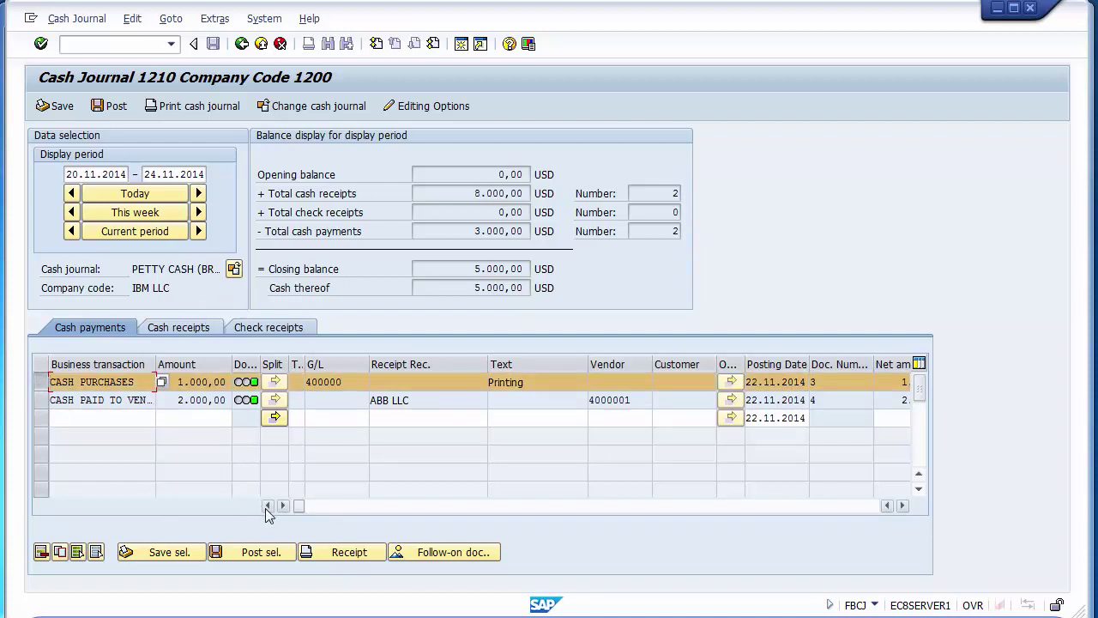
Step: Reverse the CASH PURCHASES payment using reason 01, Reversal in current period
click(43, 553)
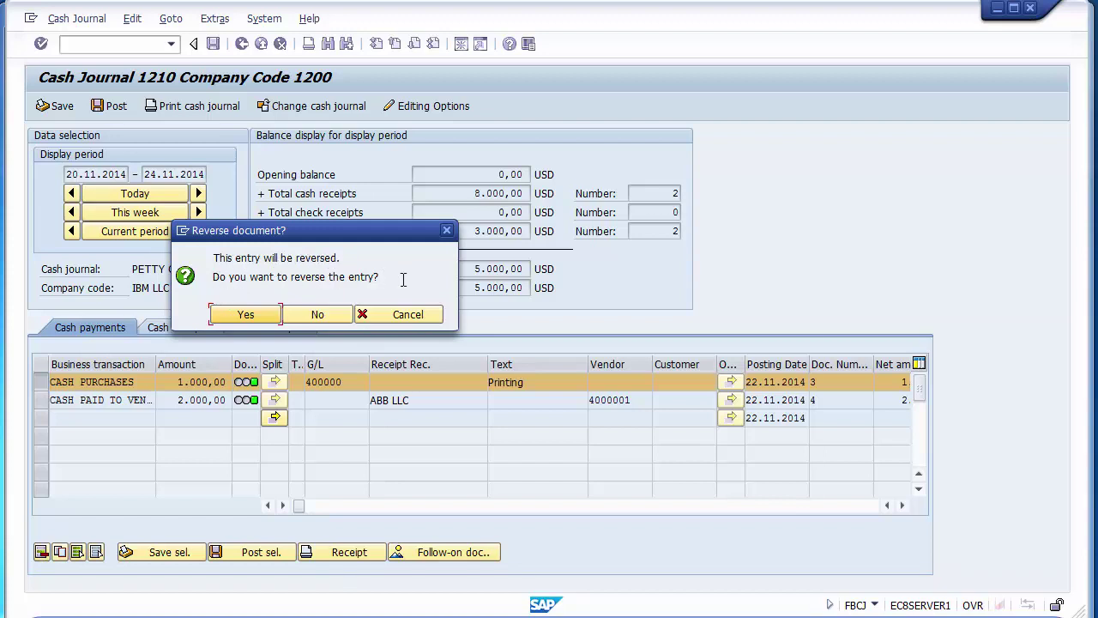
click(254, 317)
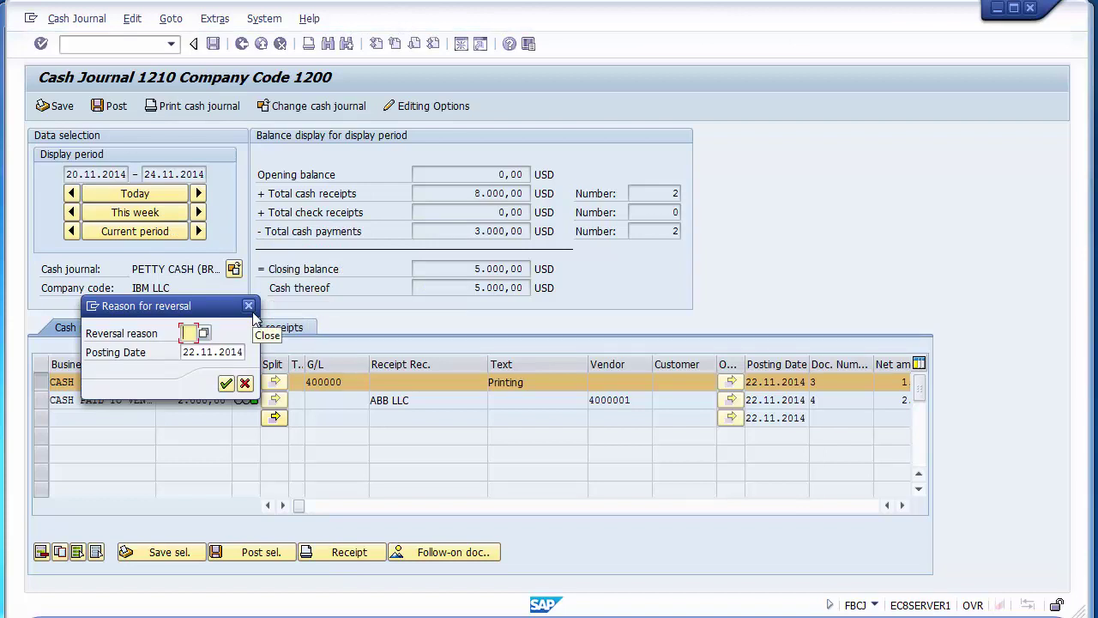
click(202, 334)
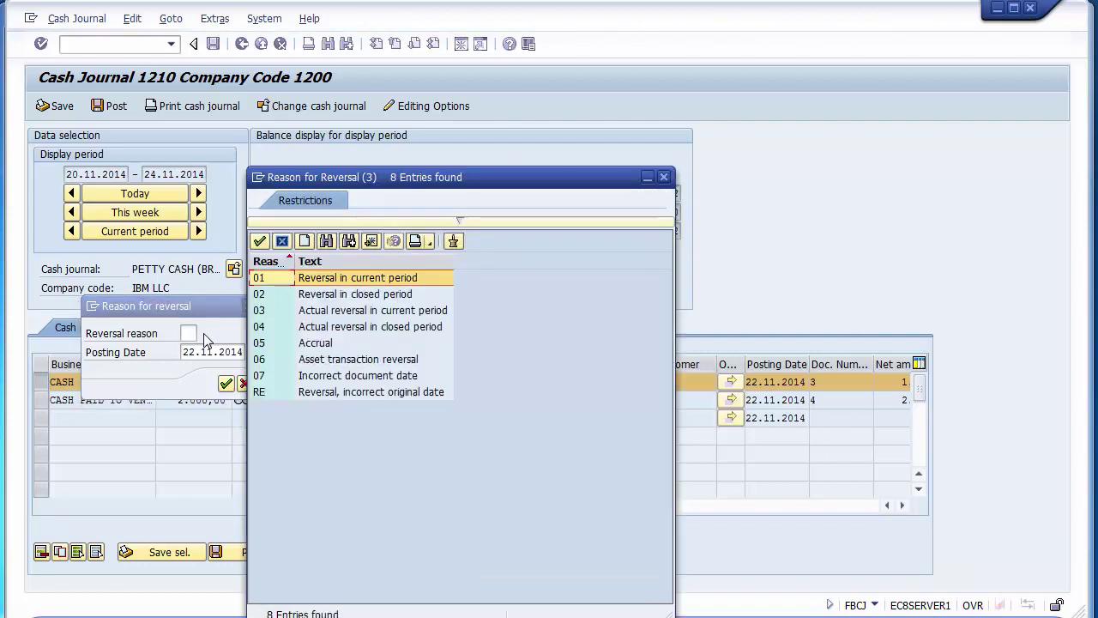
click(397, 283)
click(399, 294)
click(377, 279)
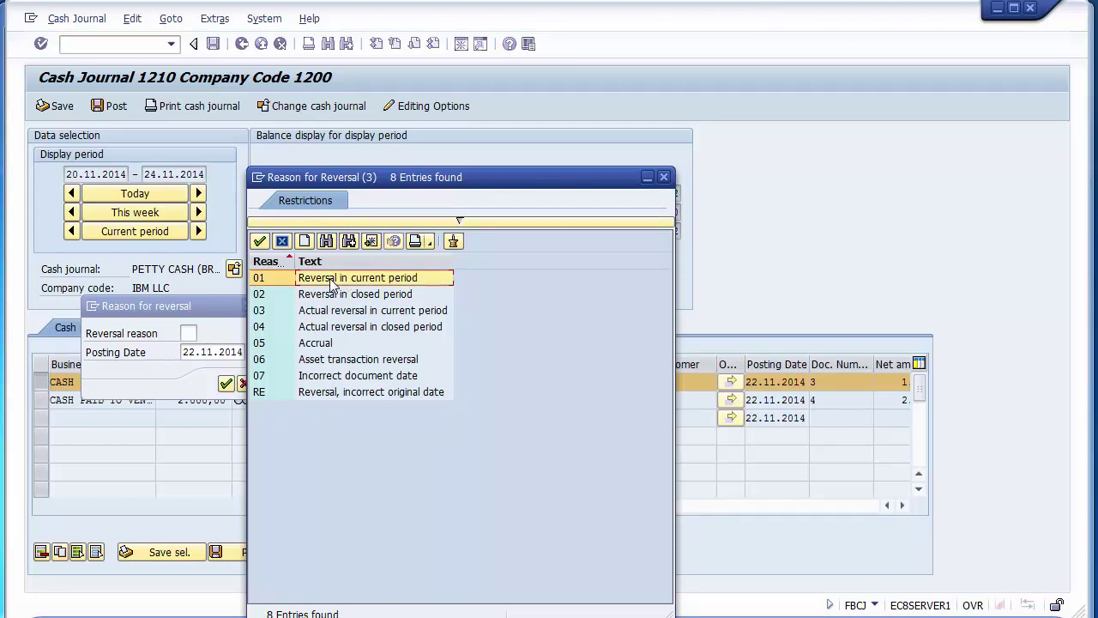
double_click(333, 283)
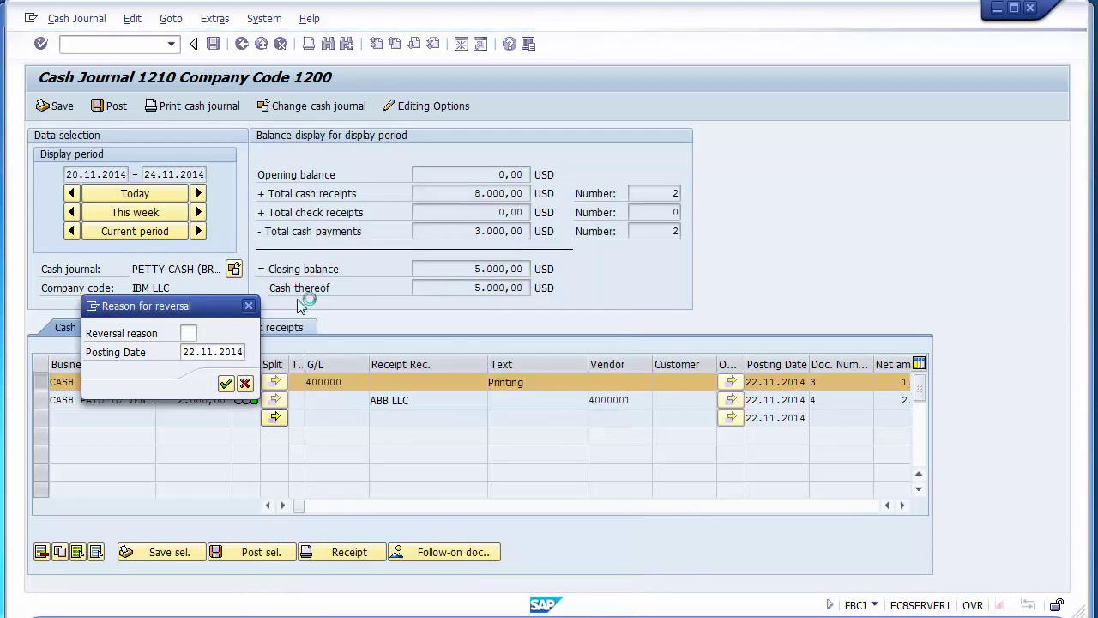
click(227, 384)
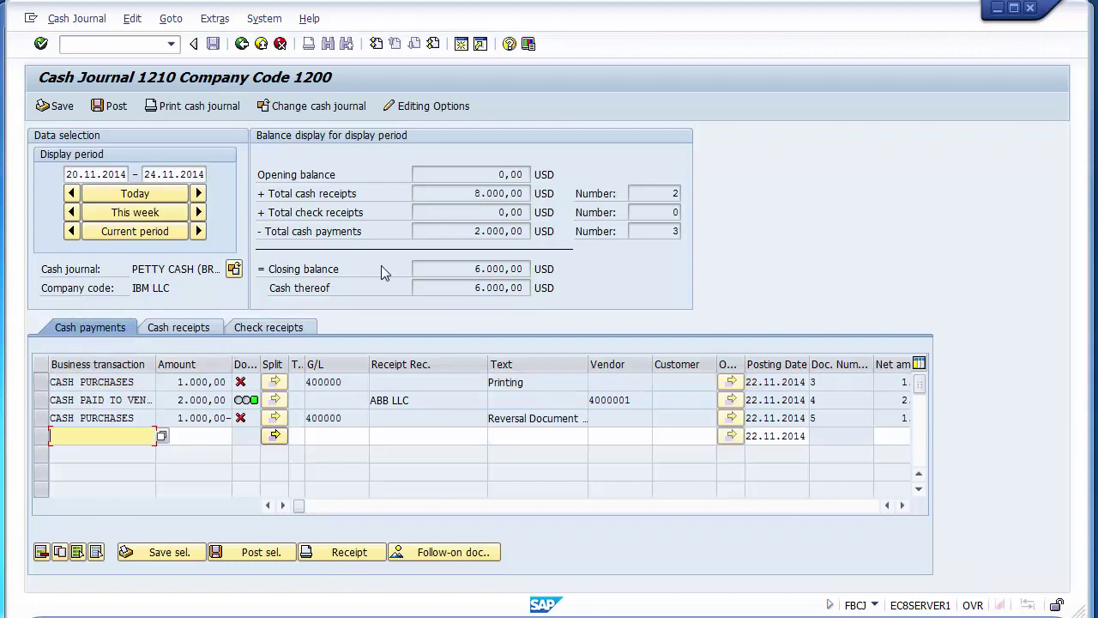
click(41, 383)
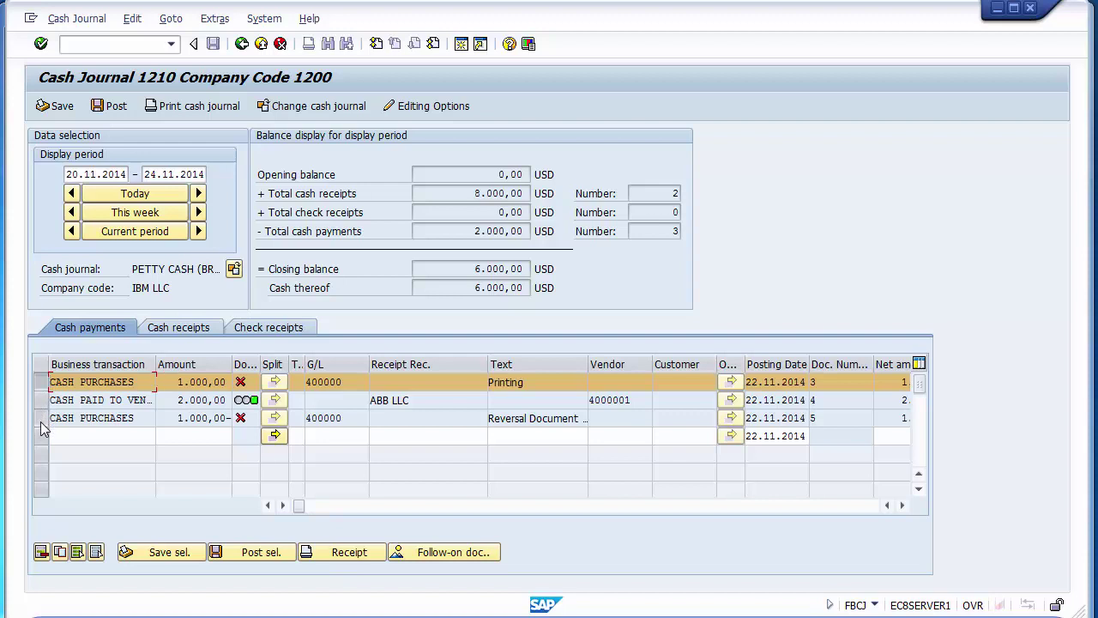
ctrl+click(41, 419)
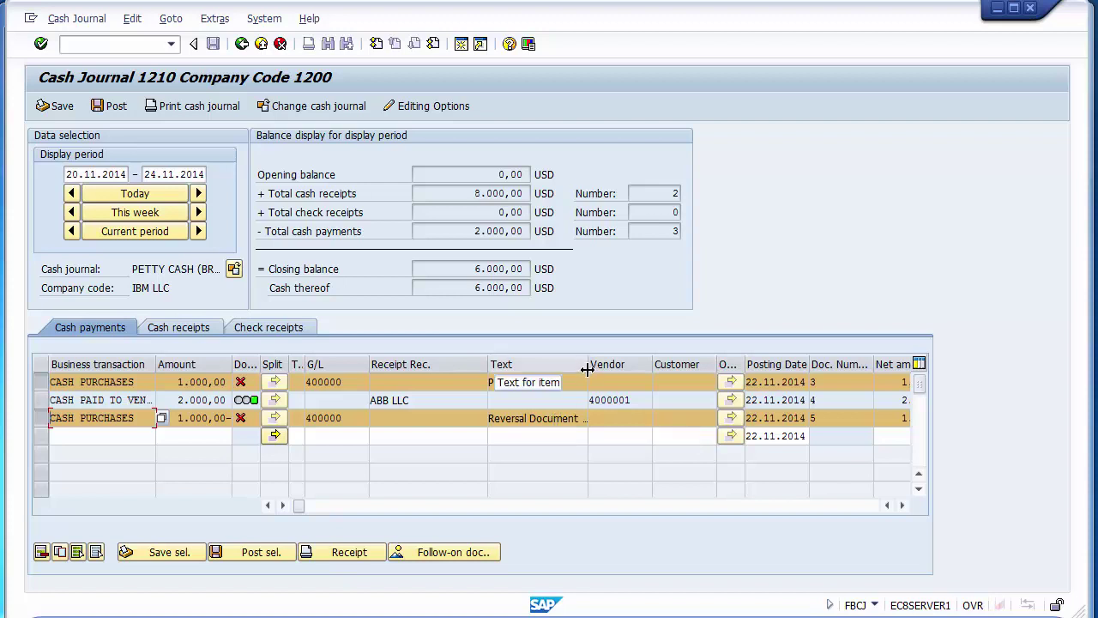
drag(588, 364, 697, 359)
drag(692, 420, 621, 422)
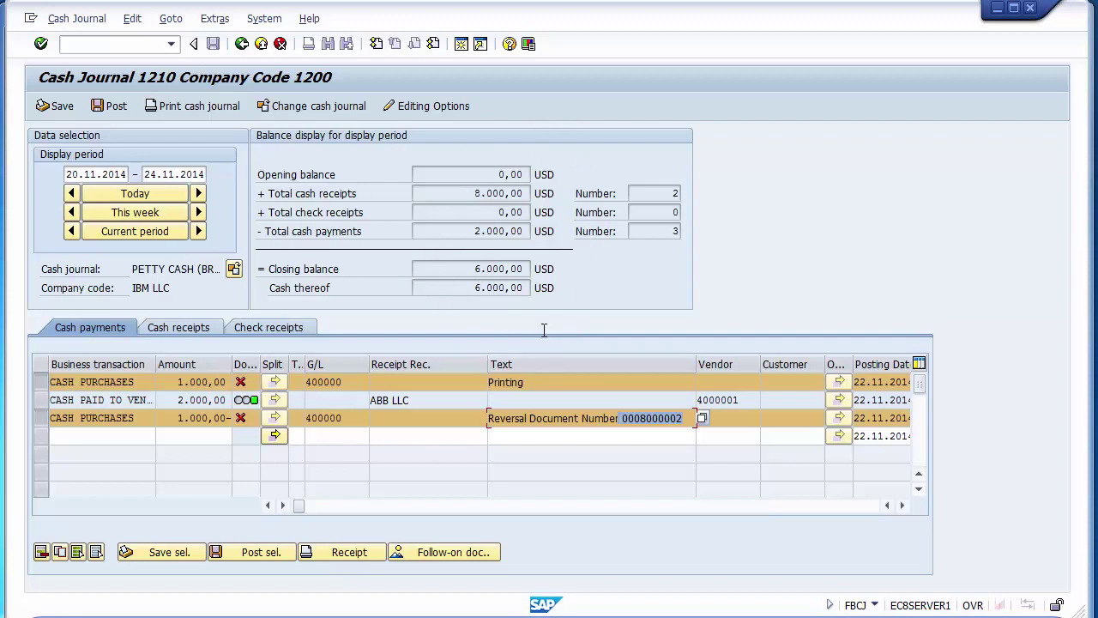
drag(474, 268, 520, 269)
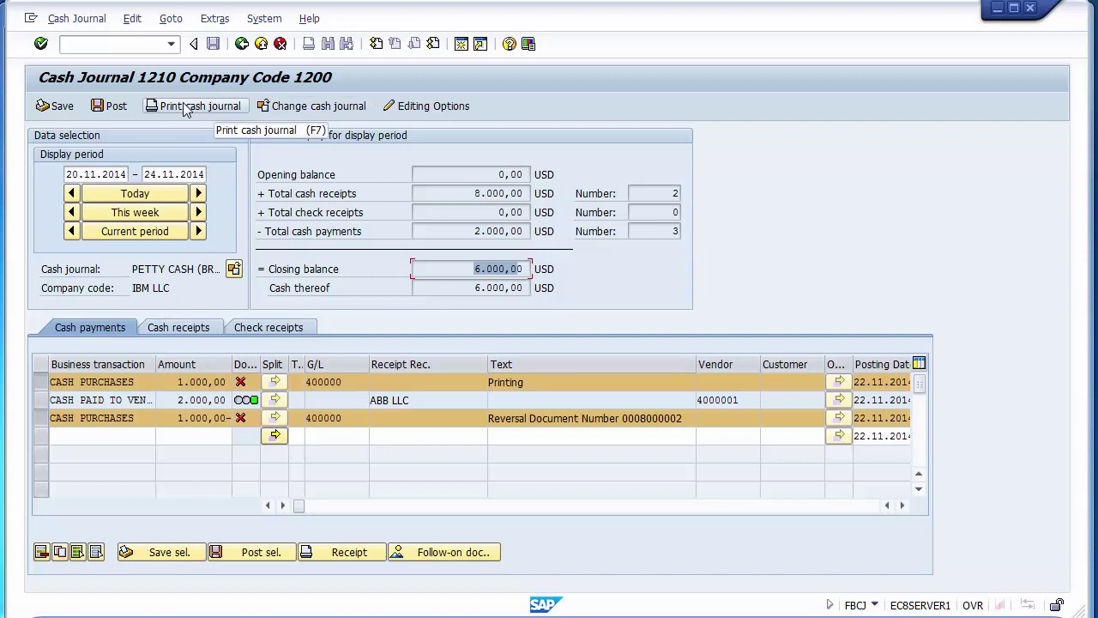
click(41, 418)
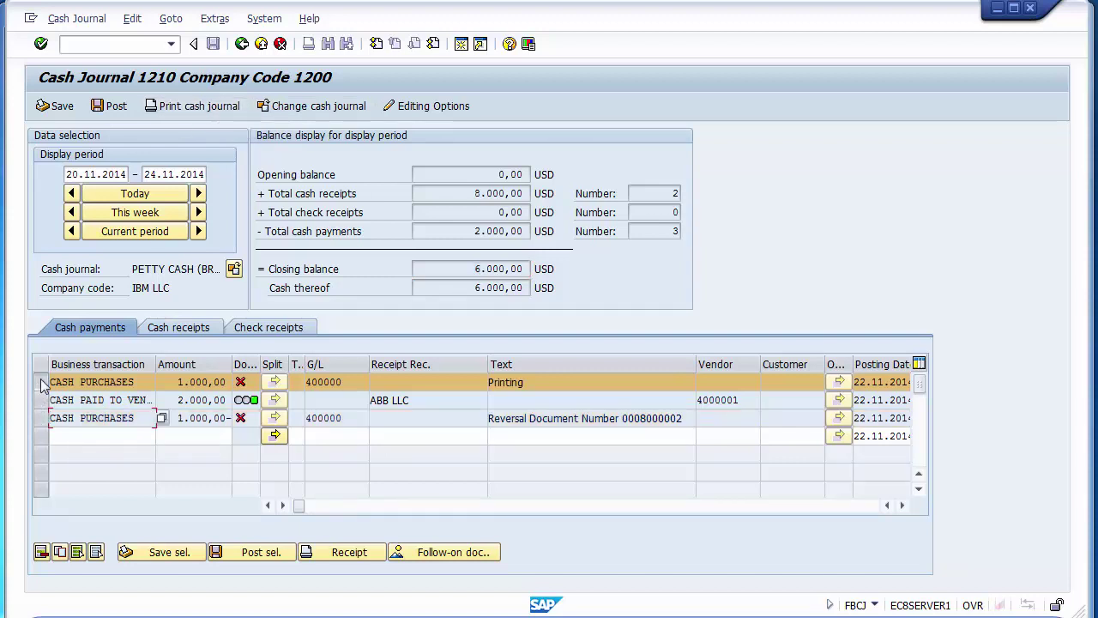
click(41, 381)
click(41, 418)
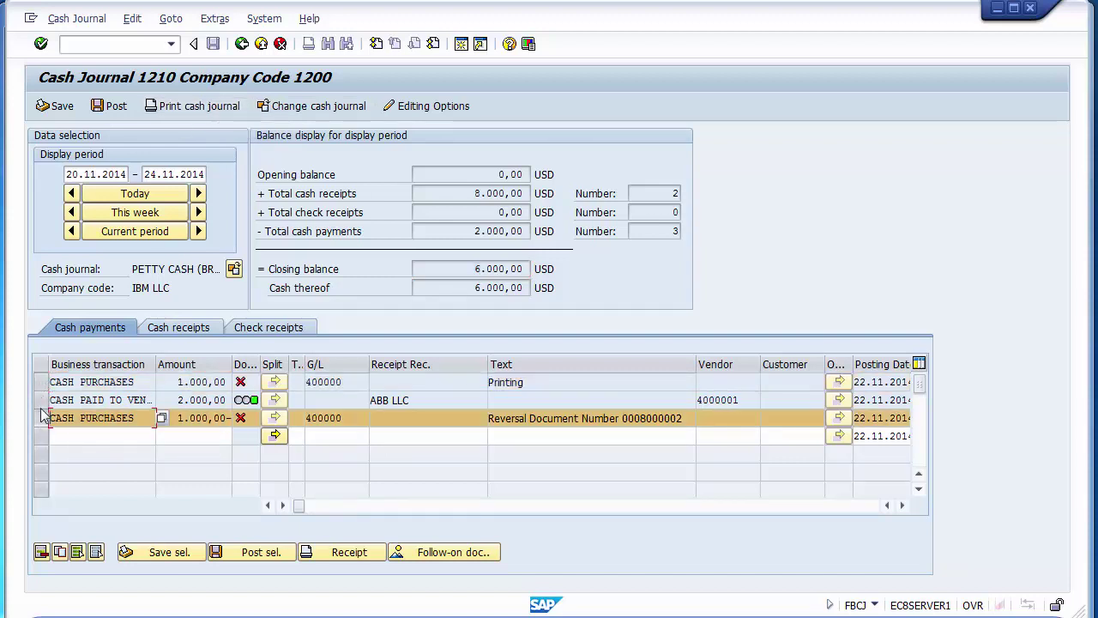
click(177, 109)
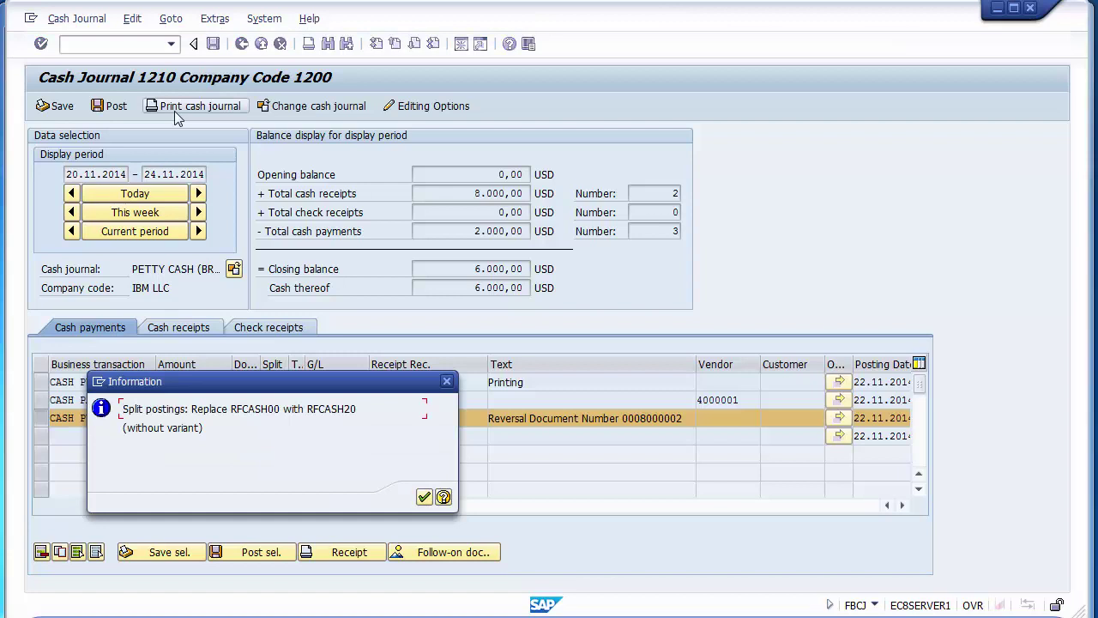
click(446, 382)
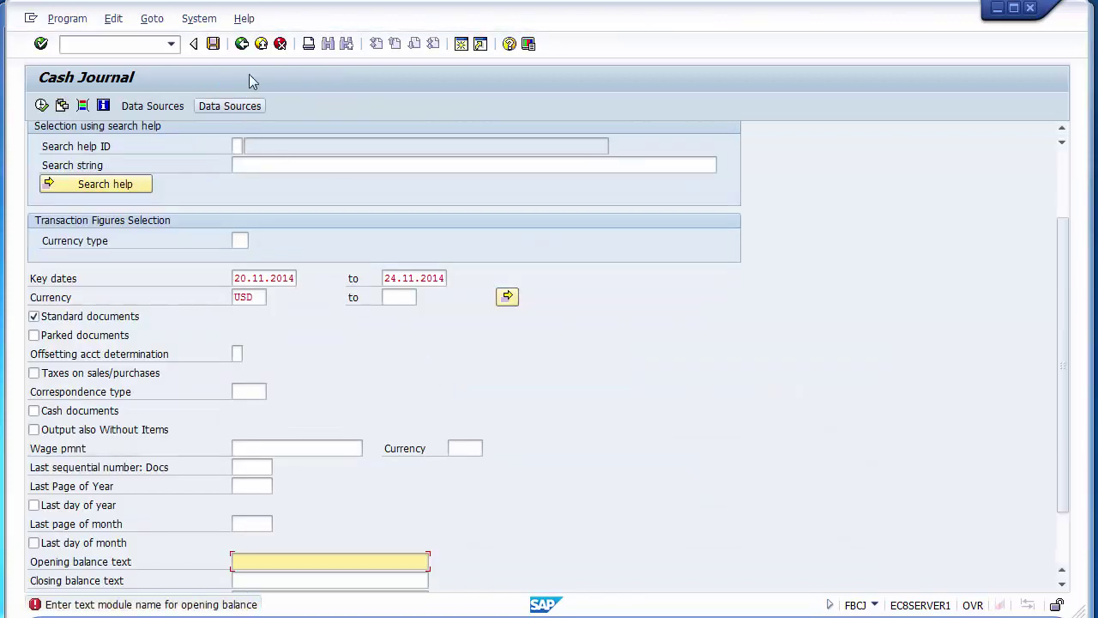
click(261, 44)
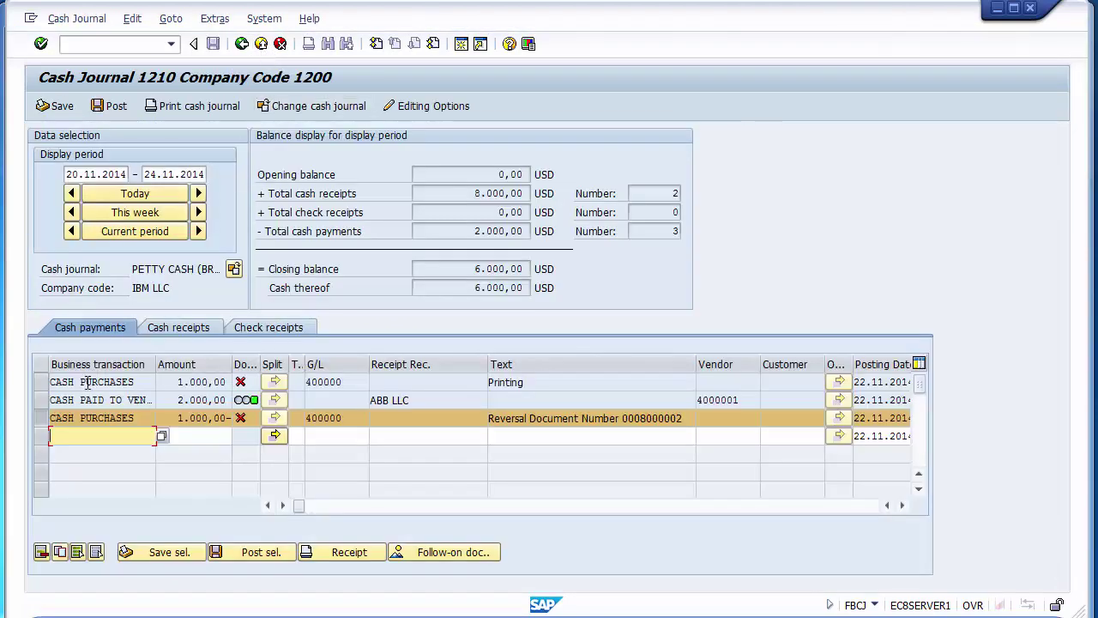
Step: Deselect the reversal line and switch the display period from Today and This week to 01.11.2014–30.11.2014
click(54, 419)
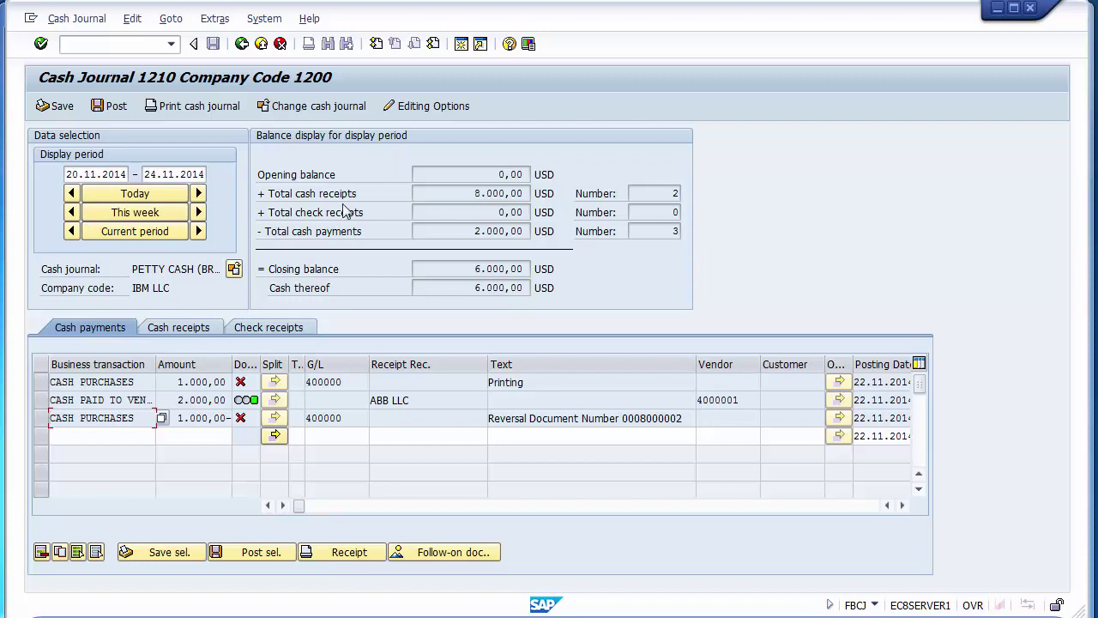
click(149, 194)
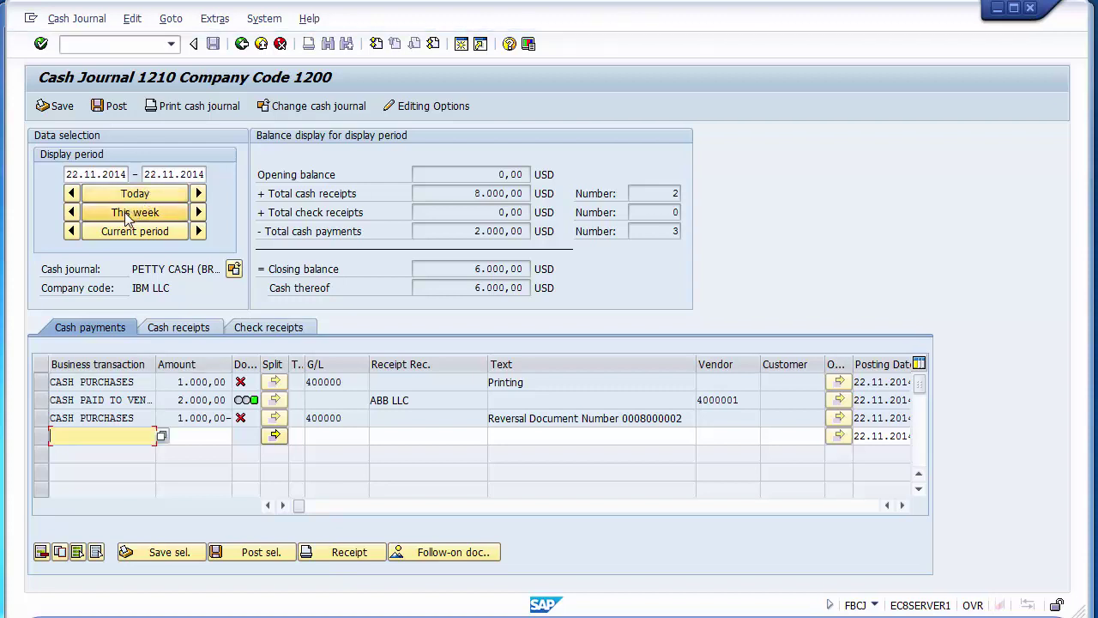
click(124, 212)
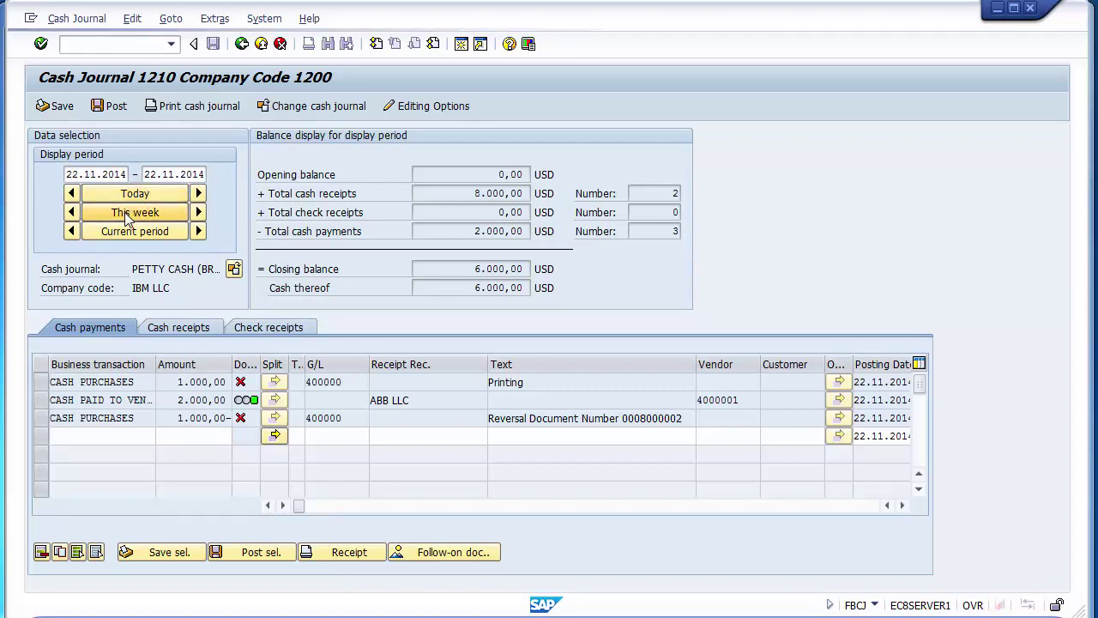
click(77, 174)
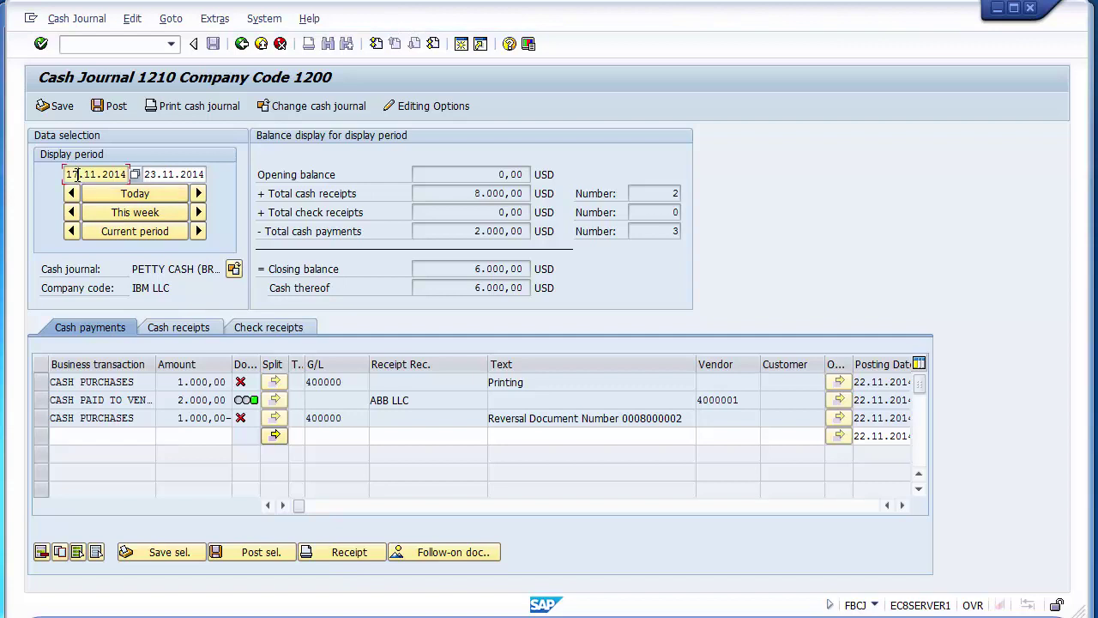
click(158, 174)
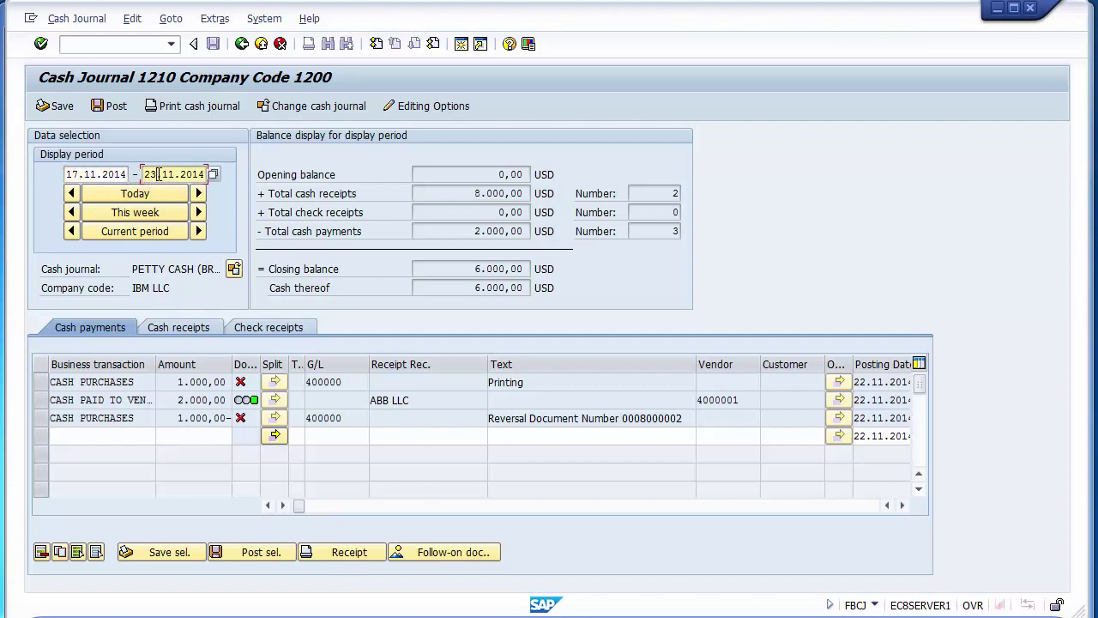
click(99, 237)
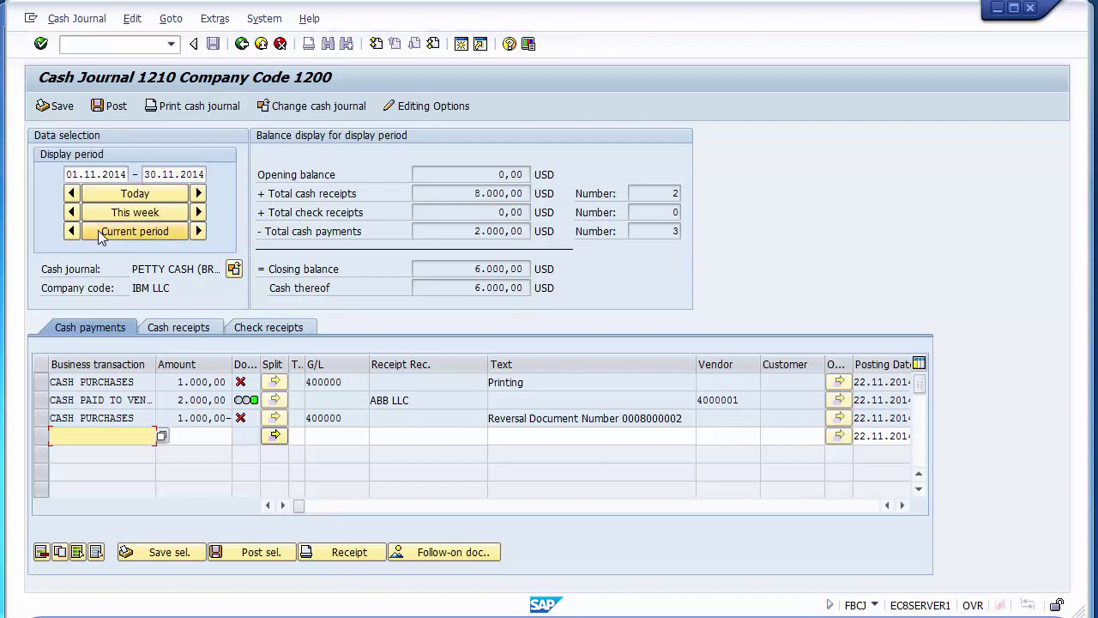